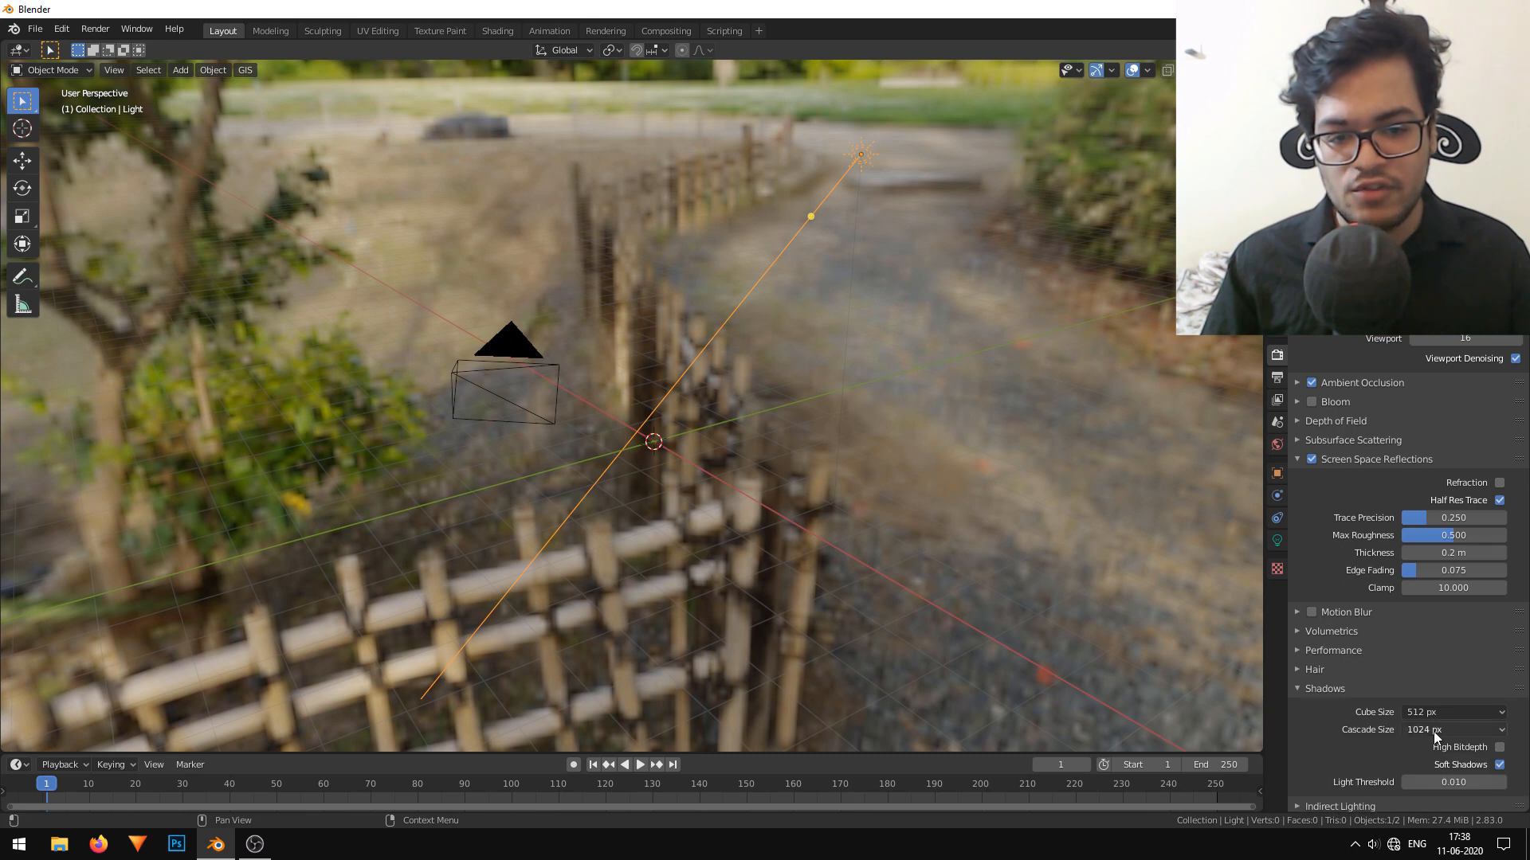
Set the shadow cube size to 1024 px and enable High Bitdepth shadows.
{"action": "left_click", "coordinate": [1434, 712]}
{"action": "left_click", "coordinate": [1385, 625]}
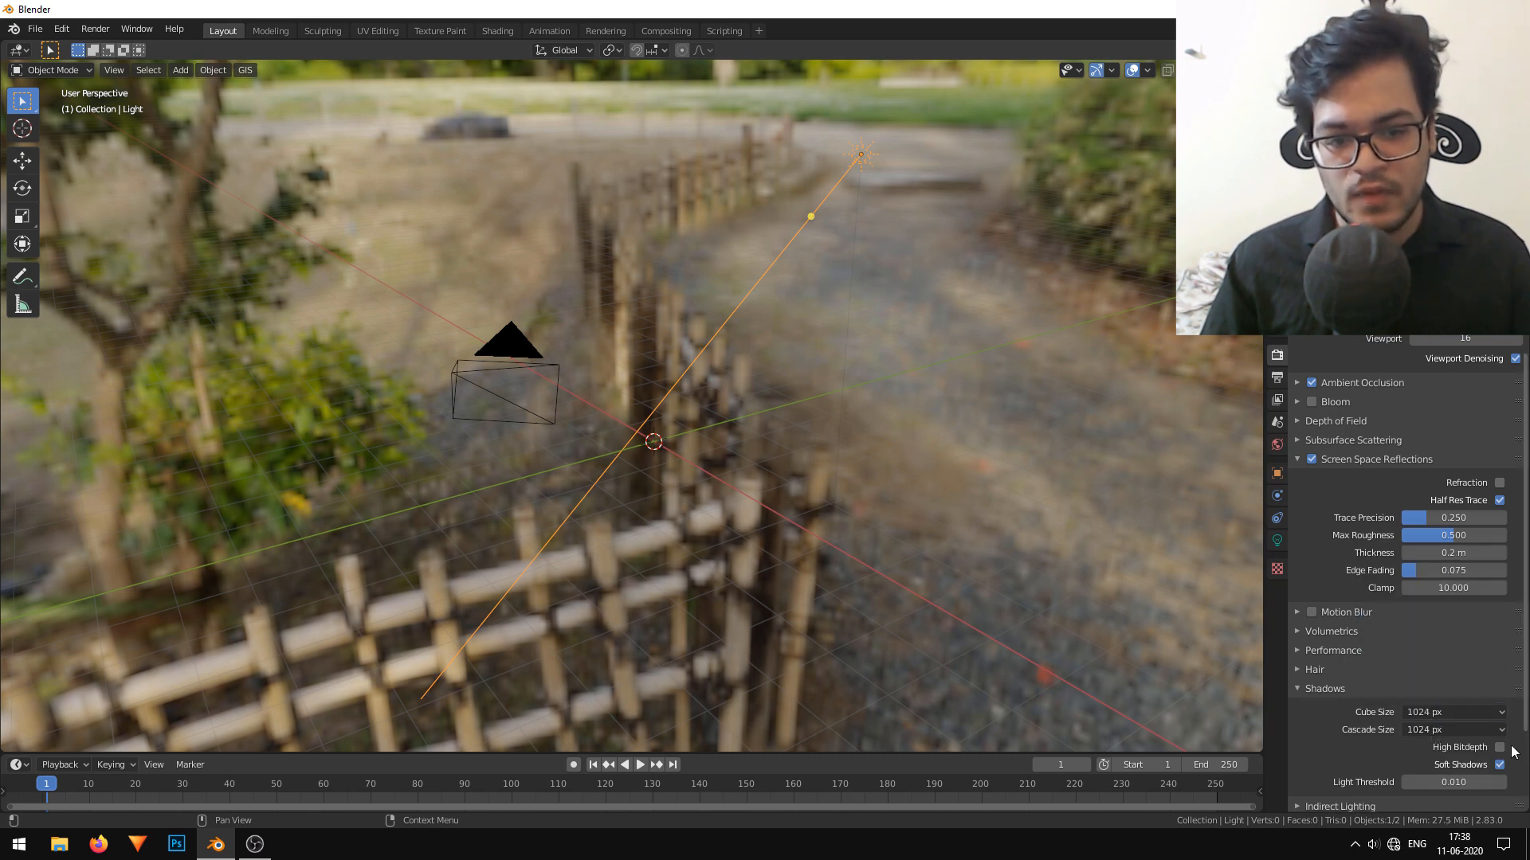
{"action": "scroll", "coordinate": [1390, 708], "scroll_direction": "down", "scroll_amount": 3}
Make the render background transparent in the Film settings.
{"action": "left_click", "coordinate": [1337, 727]}
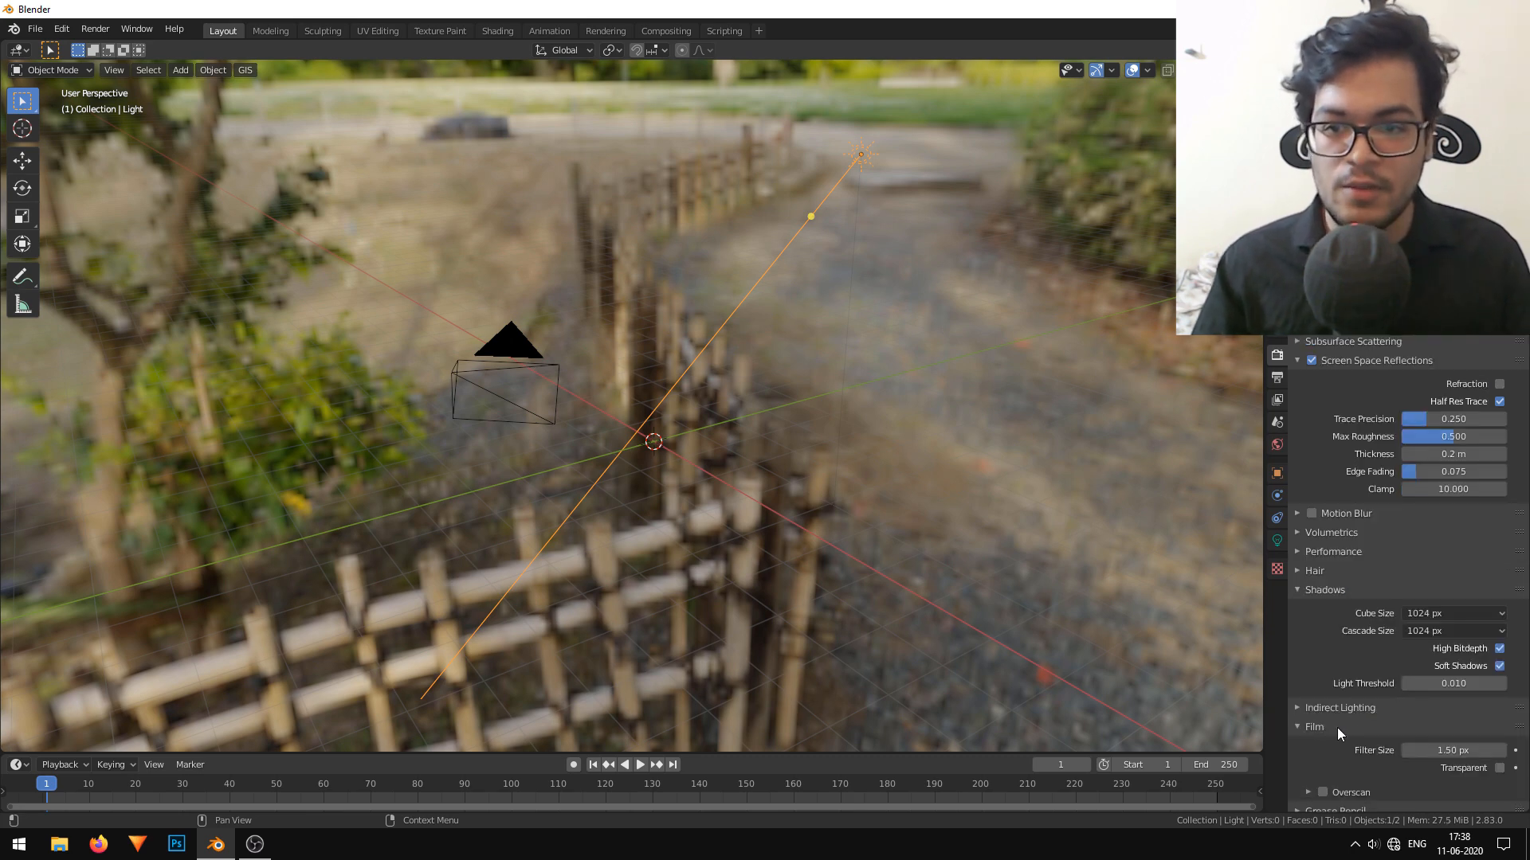
{"action": "scroll", "coordinate": [1398, 741], "scroll_direction": "down", "scroll_amount": 2}
{"action": "left_click", "coordinate": [1501, 703]}
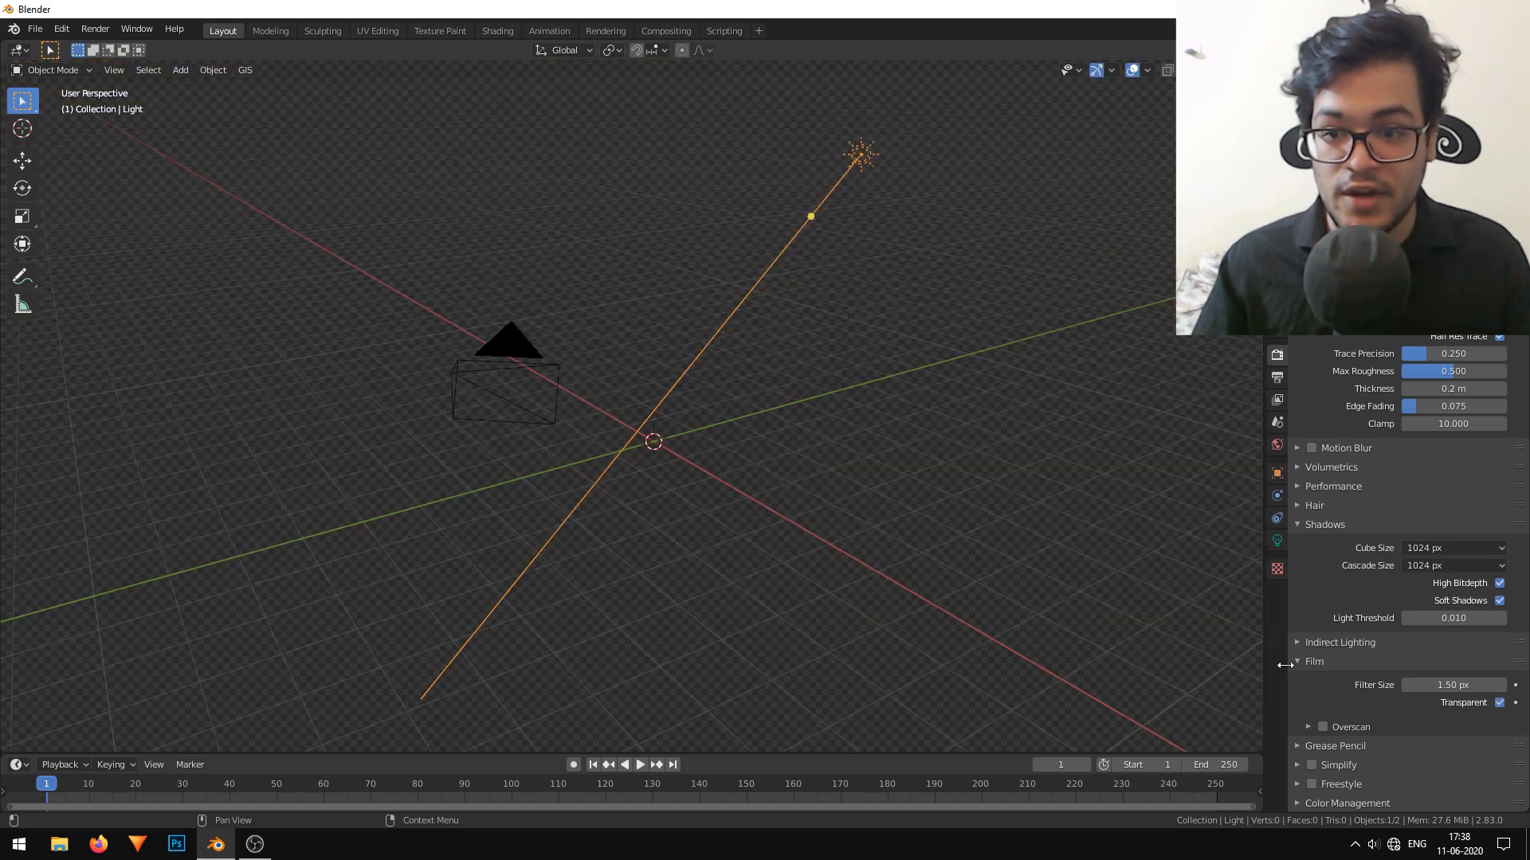
Add a gear mesh at the world origin.
{"action": "middle_click_drag", "start_coordinate": [829, 454], "coordinate": [730, 408]}
{"action": "scroll", "coordinate": [729, 409], "scroll_direction": "up", "scroll_amount": 4}
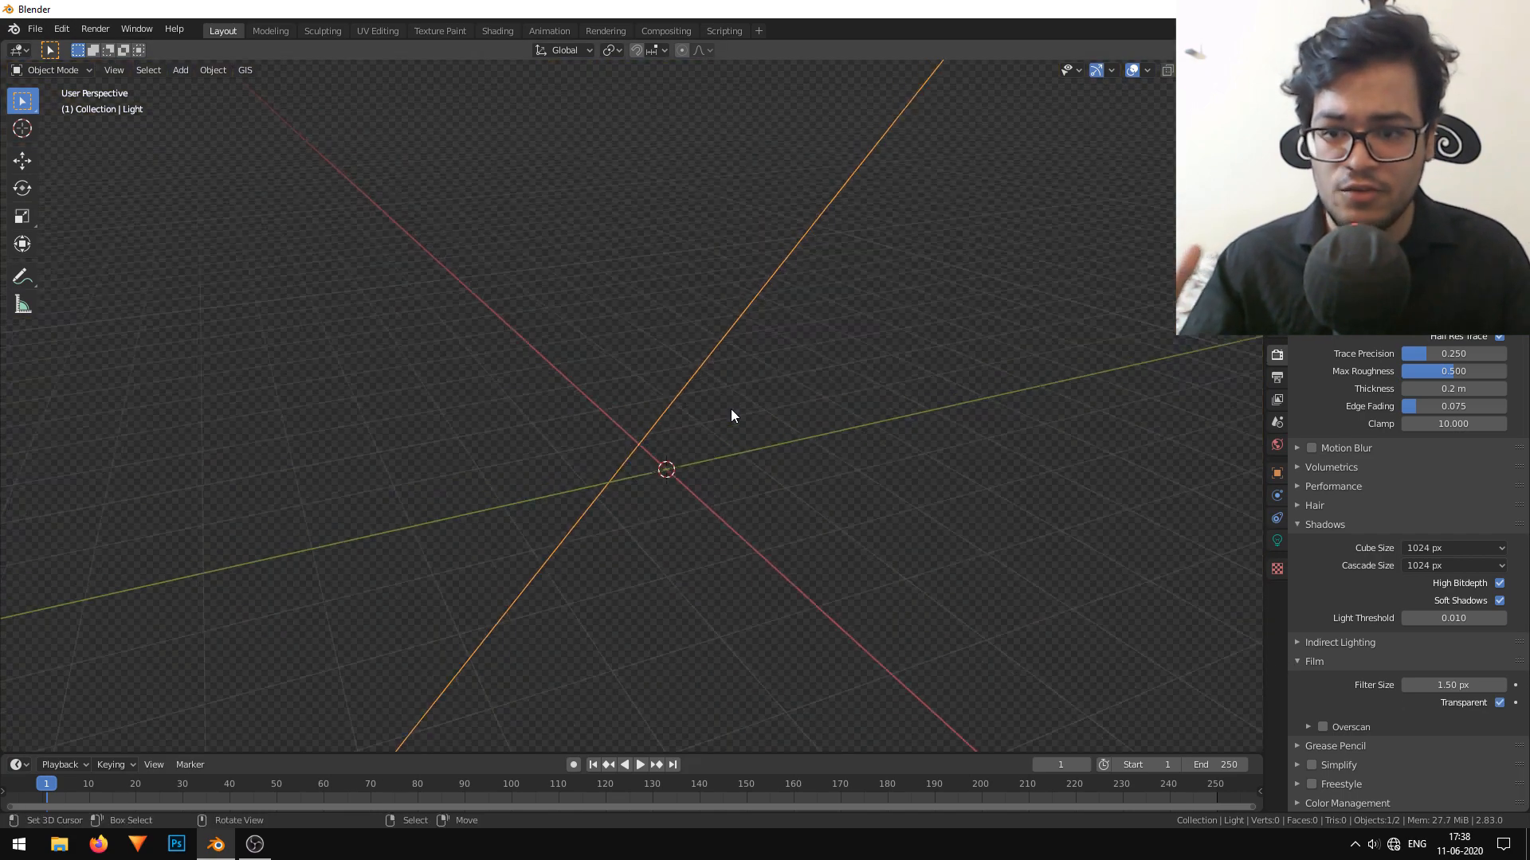
{"action": "scroll", "coordinate": [730, 408], "scroll_direction": "down", "scroll_amount": 5}
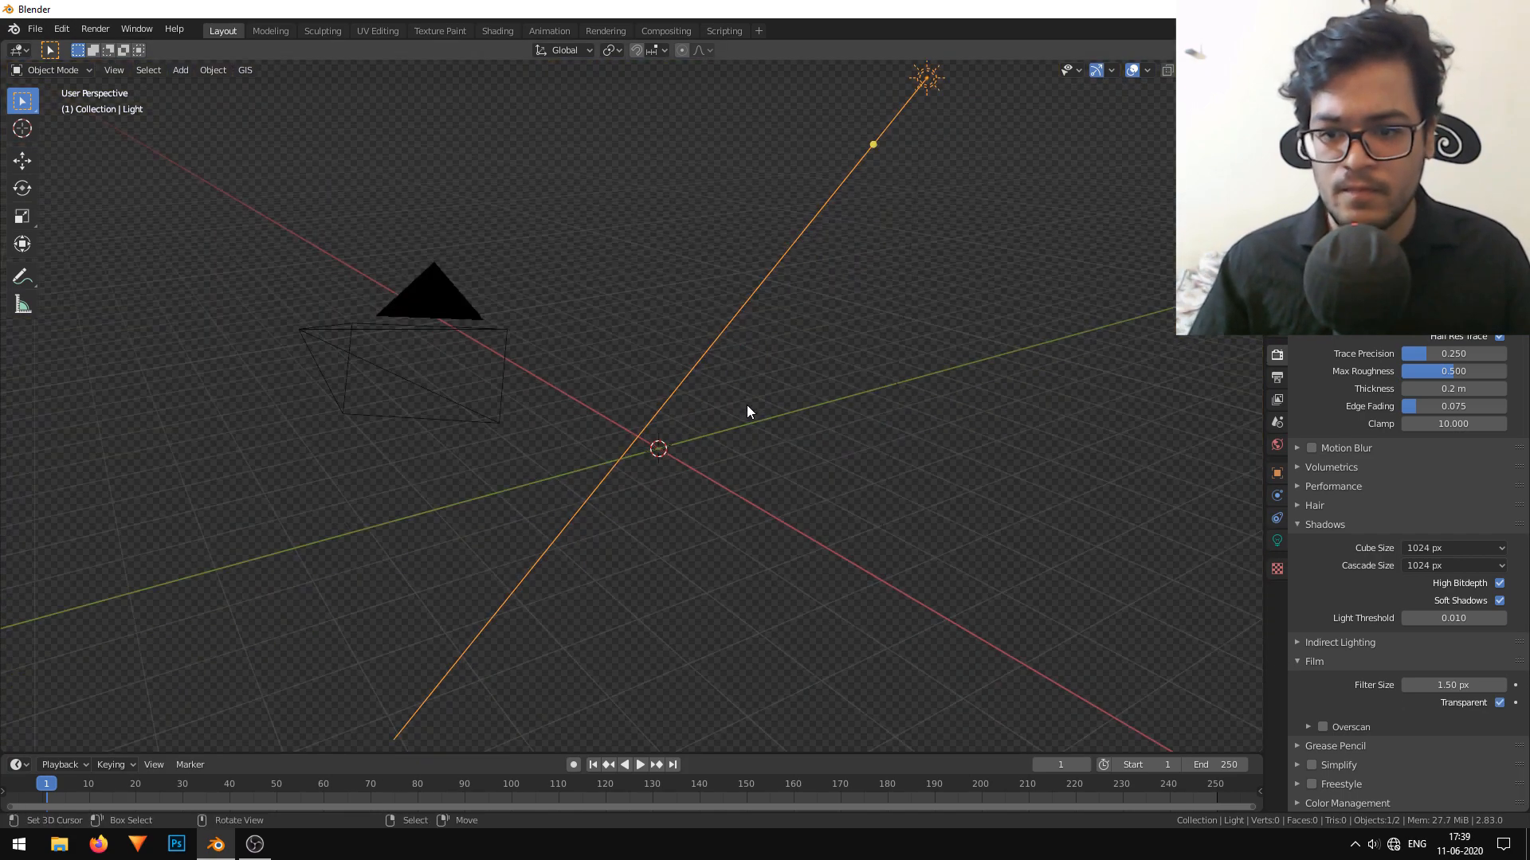
{"action": "key", "text": "shift+a"}
{"action": "mouse_move", "coordinate": [573, 314]}
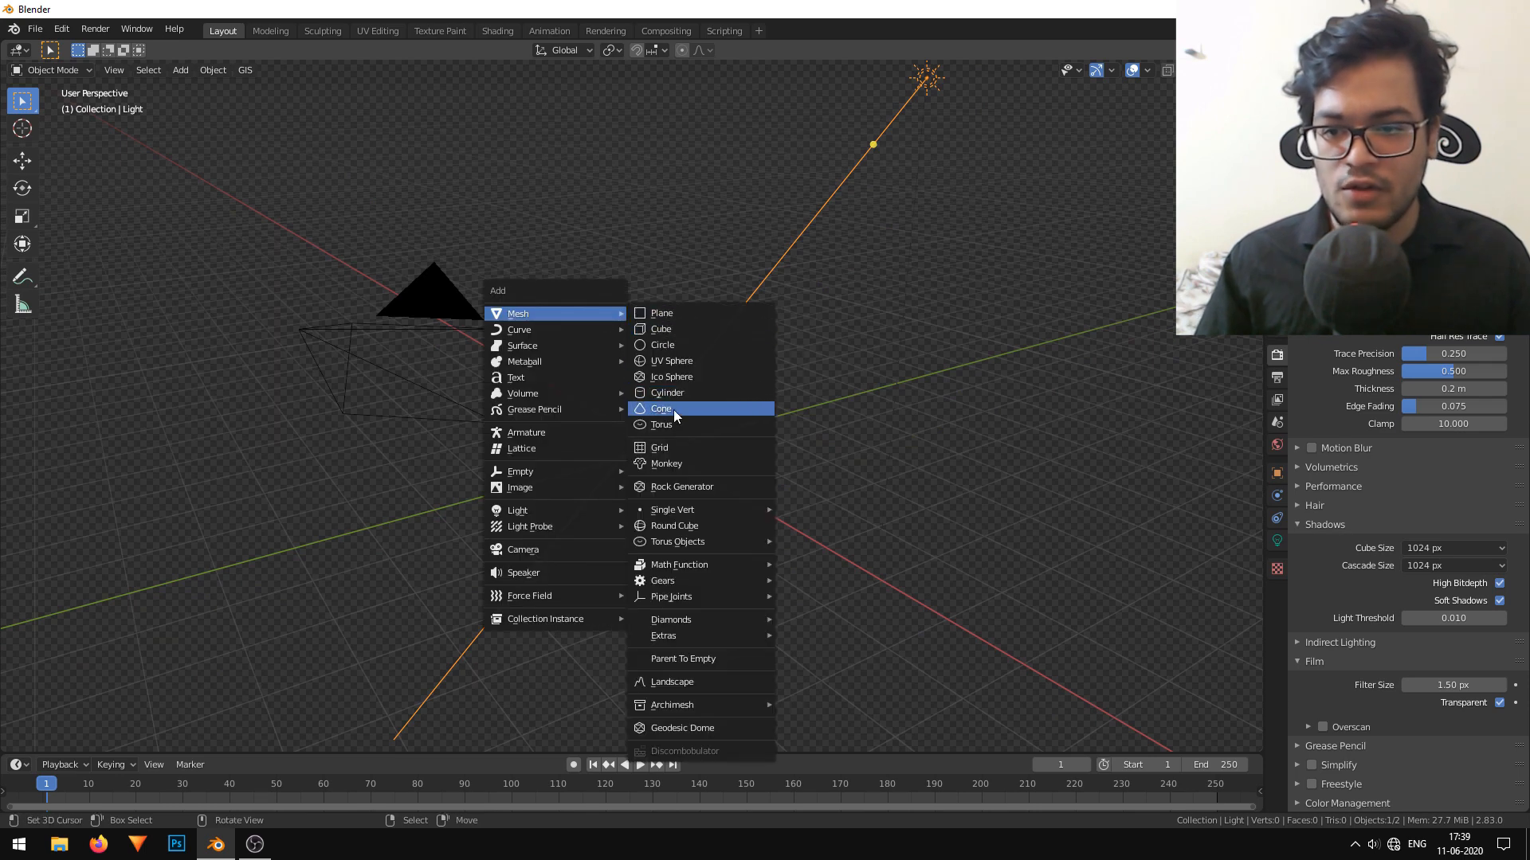
{"action": "mouse_move", "coordinate": [697, 576]}
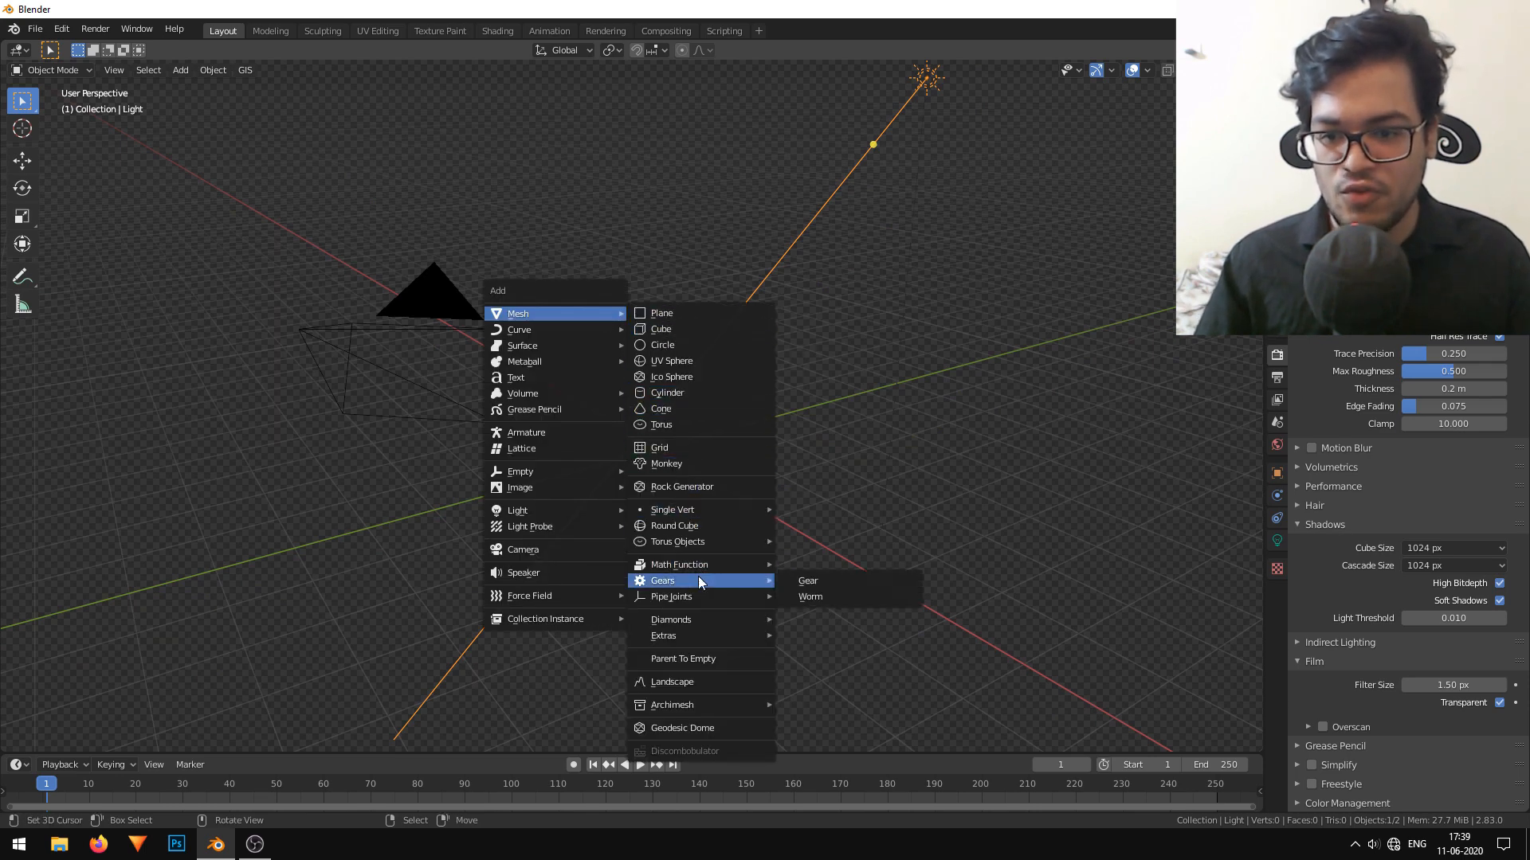
{"action": "left_click", "coordinate": [822, 583]}
{"action": "scroll", "coordinate": [777, 565], "scroll_direction": "up", "scroll_amount": 5}
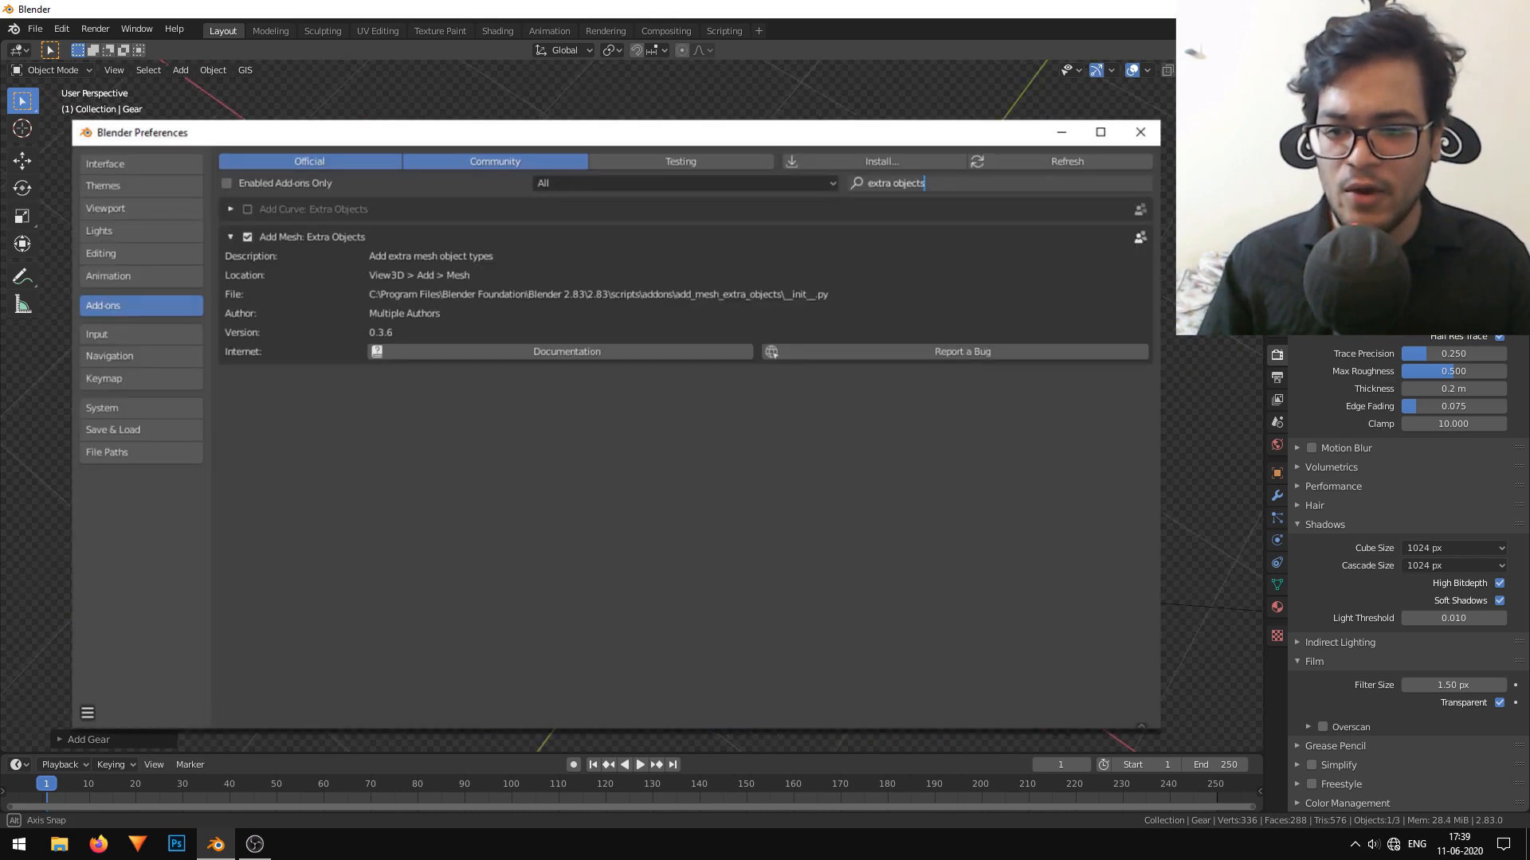
{"action": "middle_click_drag", "start_coordinate": [749, 494], "coordinate": [809, 462]}
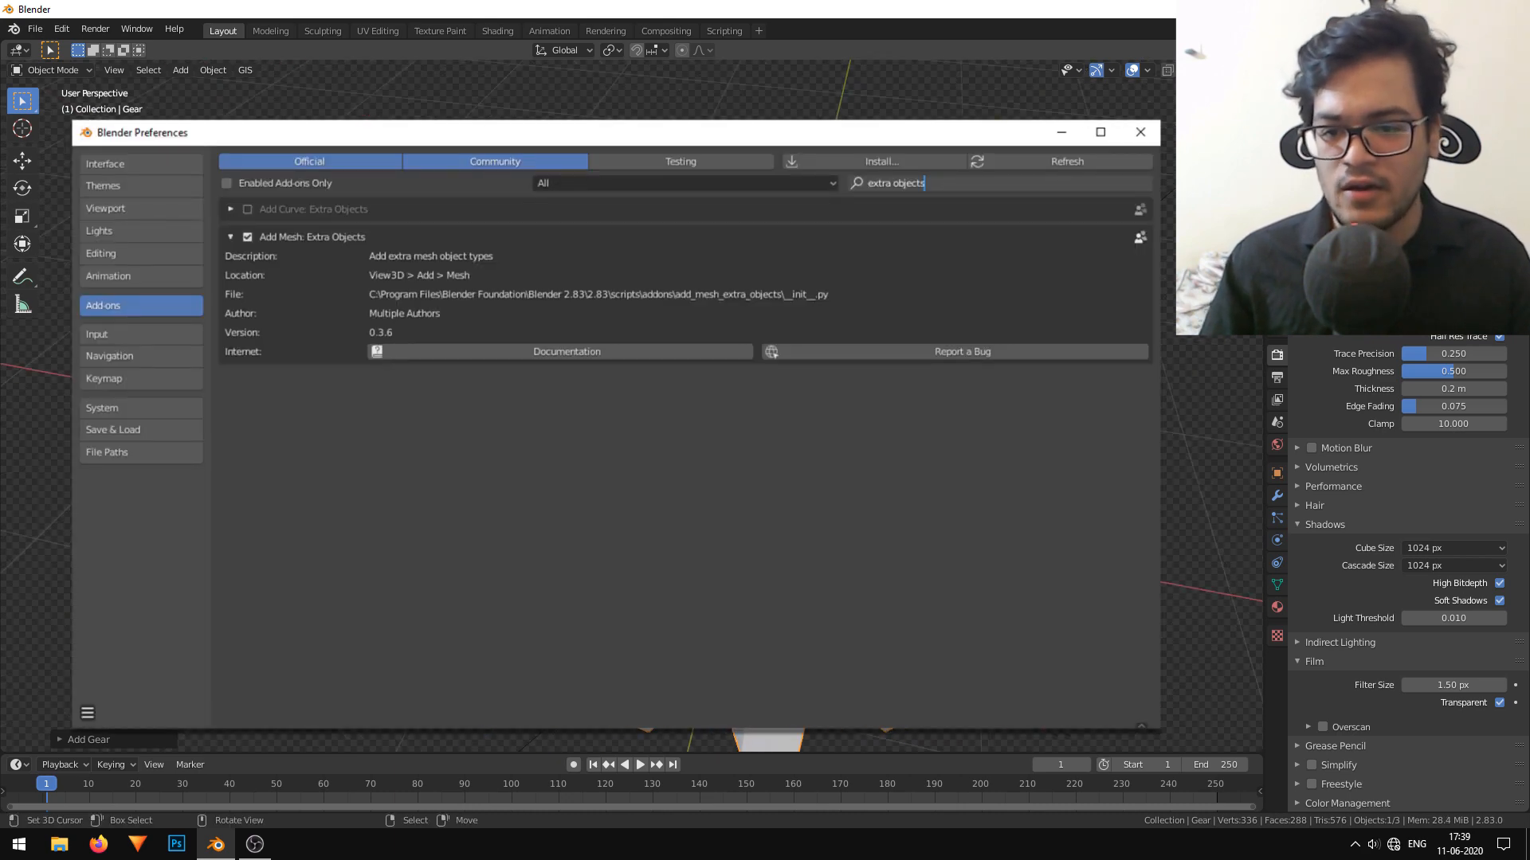
Adjust the new gear's parameters to radius 0.71 m, width 0.36 m and base 0.58 m.
{"action": "left_click", "coordinate": [60, 738]}
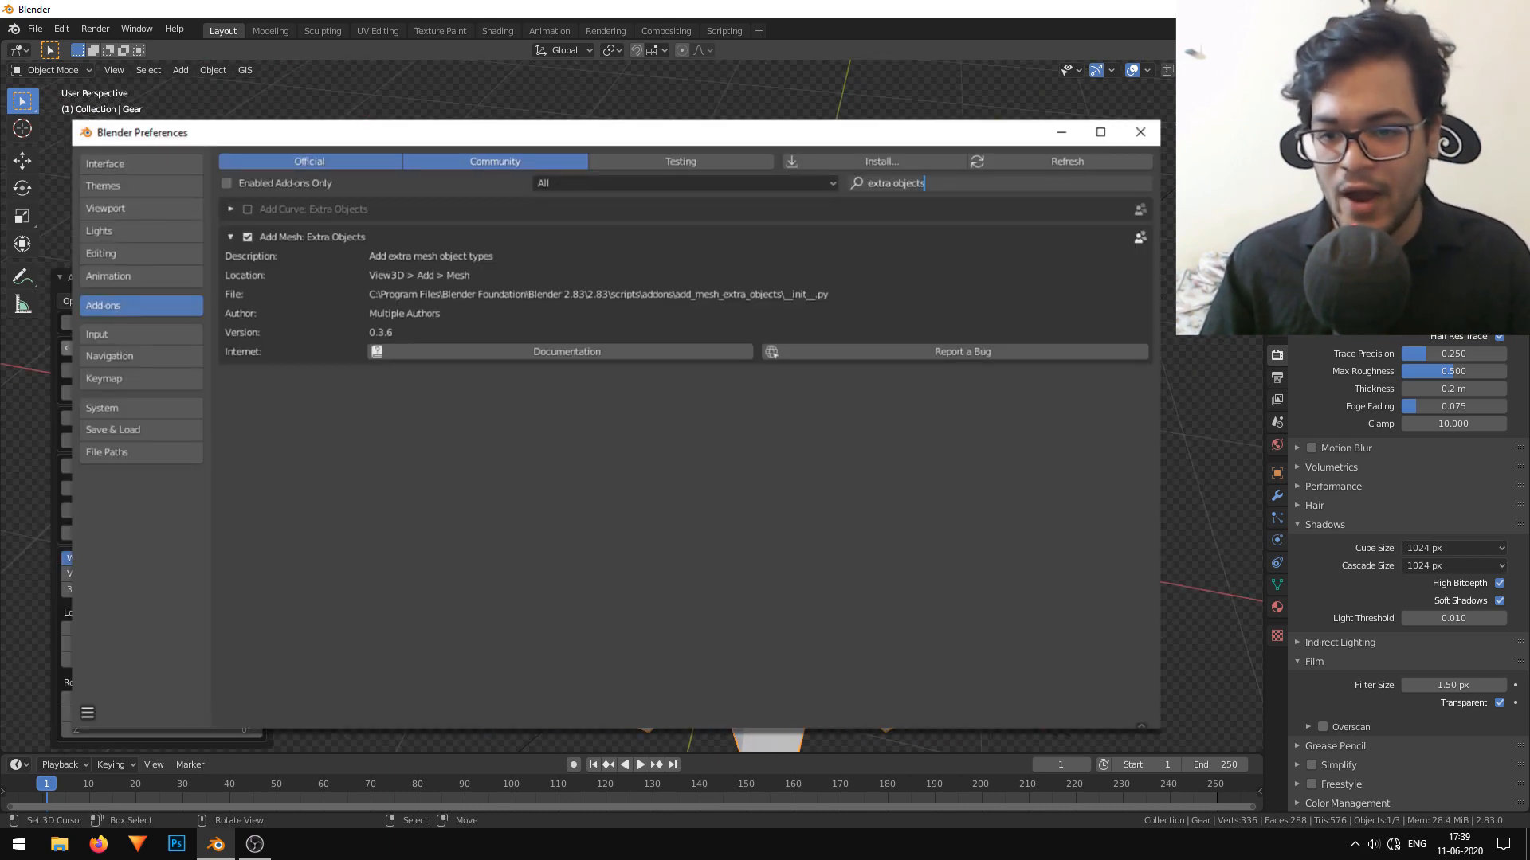
{"action": "left_click_drag", "start_coordinate": [162, 348], "coordinate": [169, 392]}
{"action": "middle_click_drag", "start_coordinate": [679, 331], "coordinate": [758, 310]}
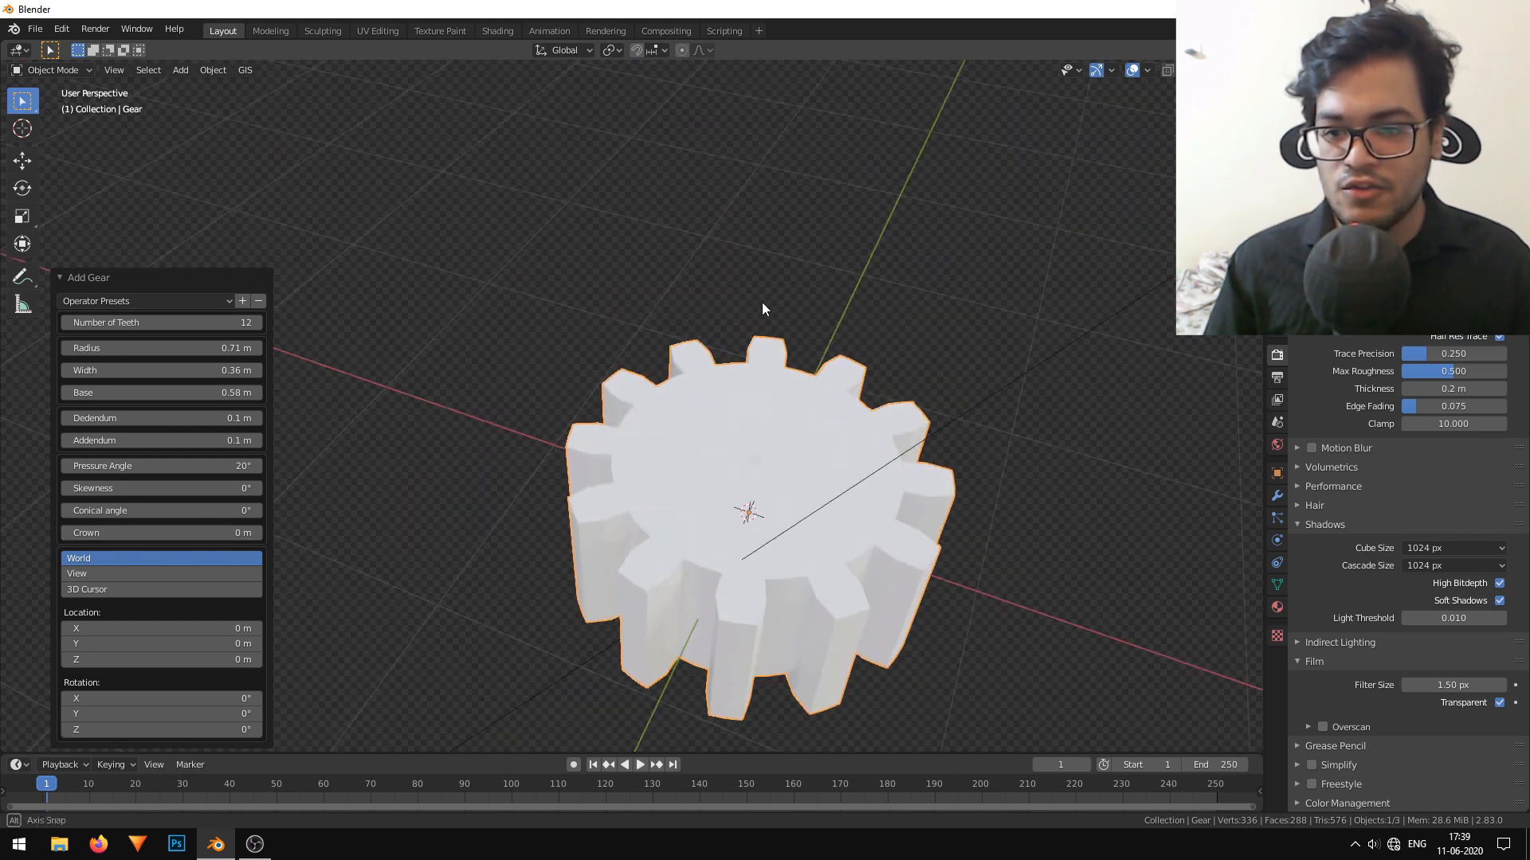
{"action": "left_click", "coordinate": [76, 277]}
Rotate the gear 90° about the X axis so it stands upright.
{"action": "middle_click_drag", "start_coordinate": [892, 514], "coordinate": [802, 425]}
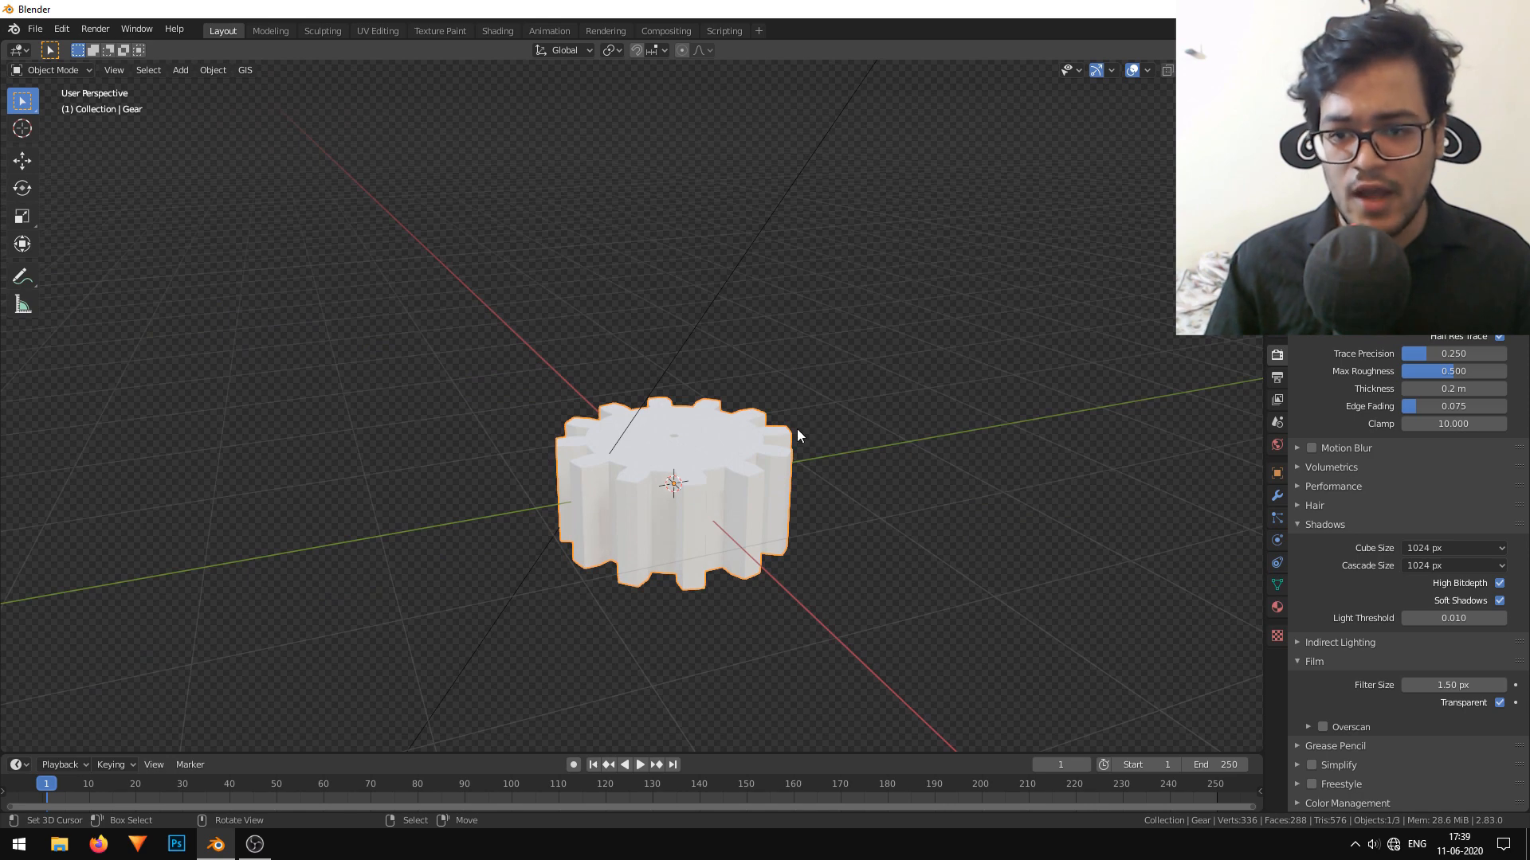
{"action": "type", "text": "rx90"}
{"action": "key", "text": "Return"}
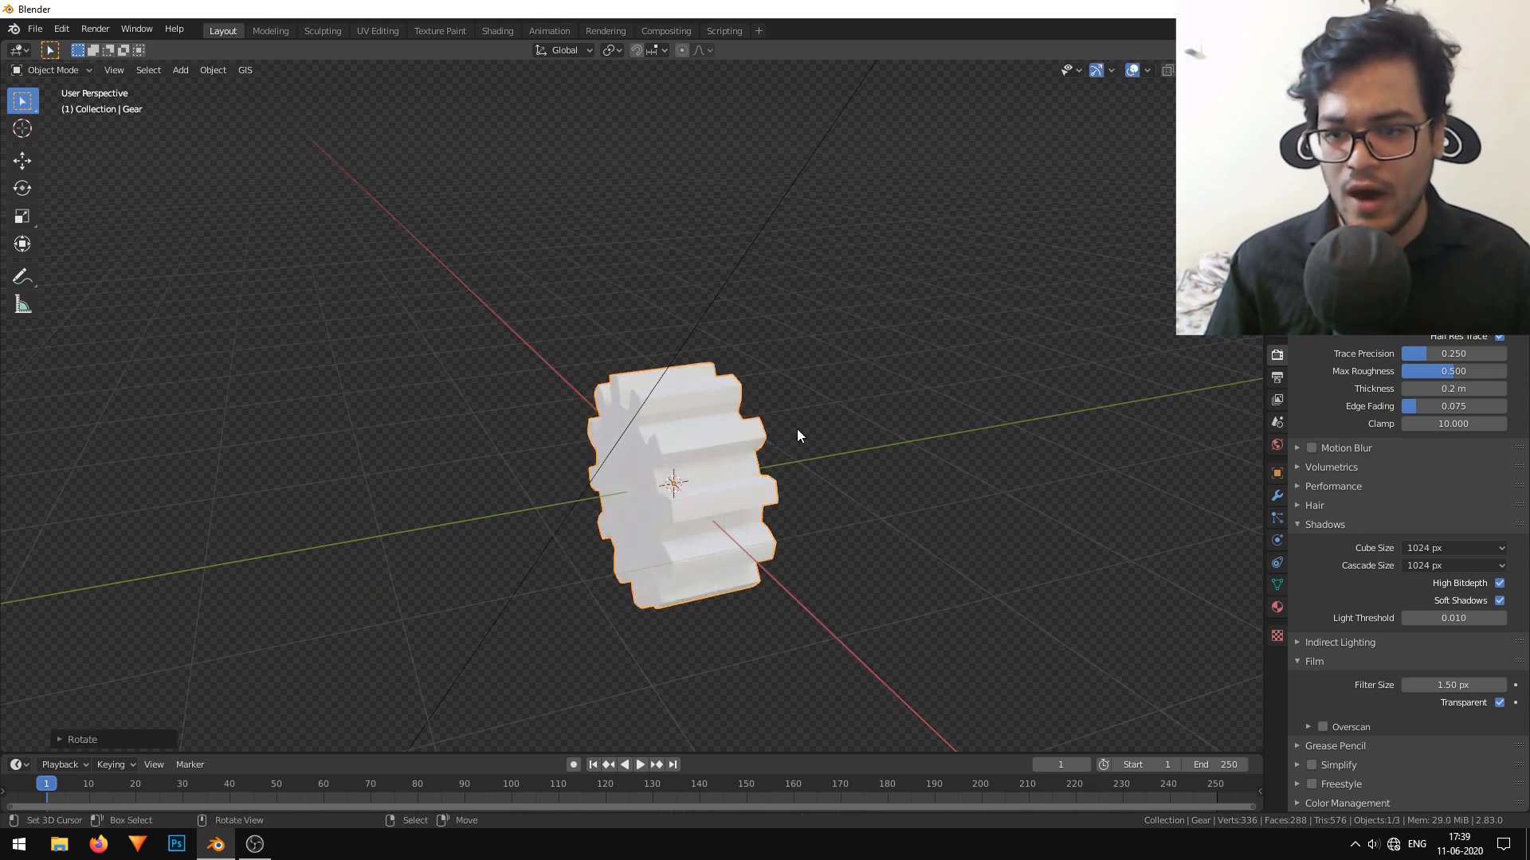
Add a cylinder at the gear's centre and scale it down until it fits well inside the gear's face.
{"action": "middle_click_drag", "start_coordinate": [798, 434], "coordinate": [679, 456]}
{"action": "scroll", "coordinate": [861, 413], "scroll_direction": "up", "scroll_amount": 3}
{"action": "scroll", "coordinate": [686, 438], "scroll_direction": "down", "scroll_amount": 2}
{"action": "key", "text": "shift+a"}
{"action": "mouse_move", "coordinate": [588, 368]}
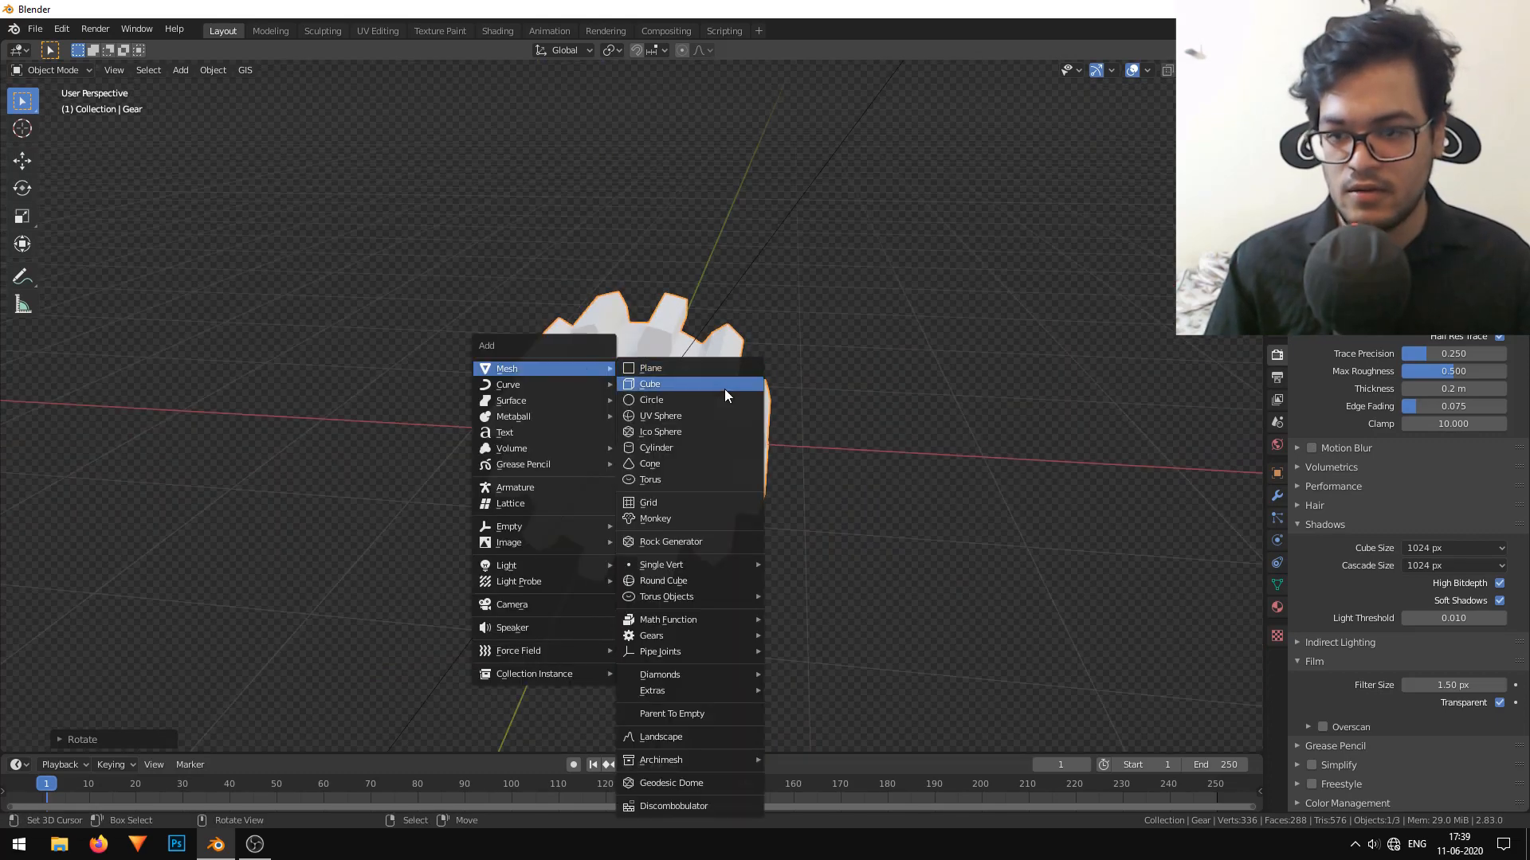
{"action": "left_click", "coordinate": [691, 446]}
{"action": "key", "text": "s"}
{"action": "left_click", "coordinate": [683, 484]}
Rotate the cylinder 90° about X and stretch it along Y so it passes through the gear as a long shaft.
{"action": "type", "text": "rx"}
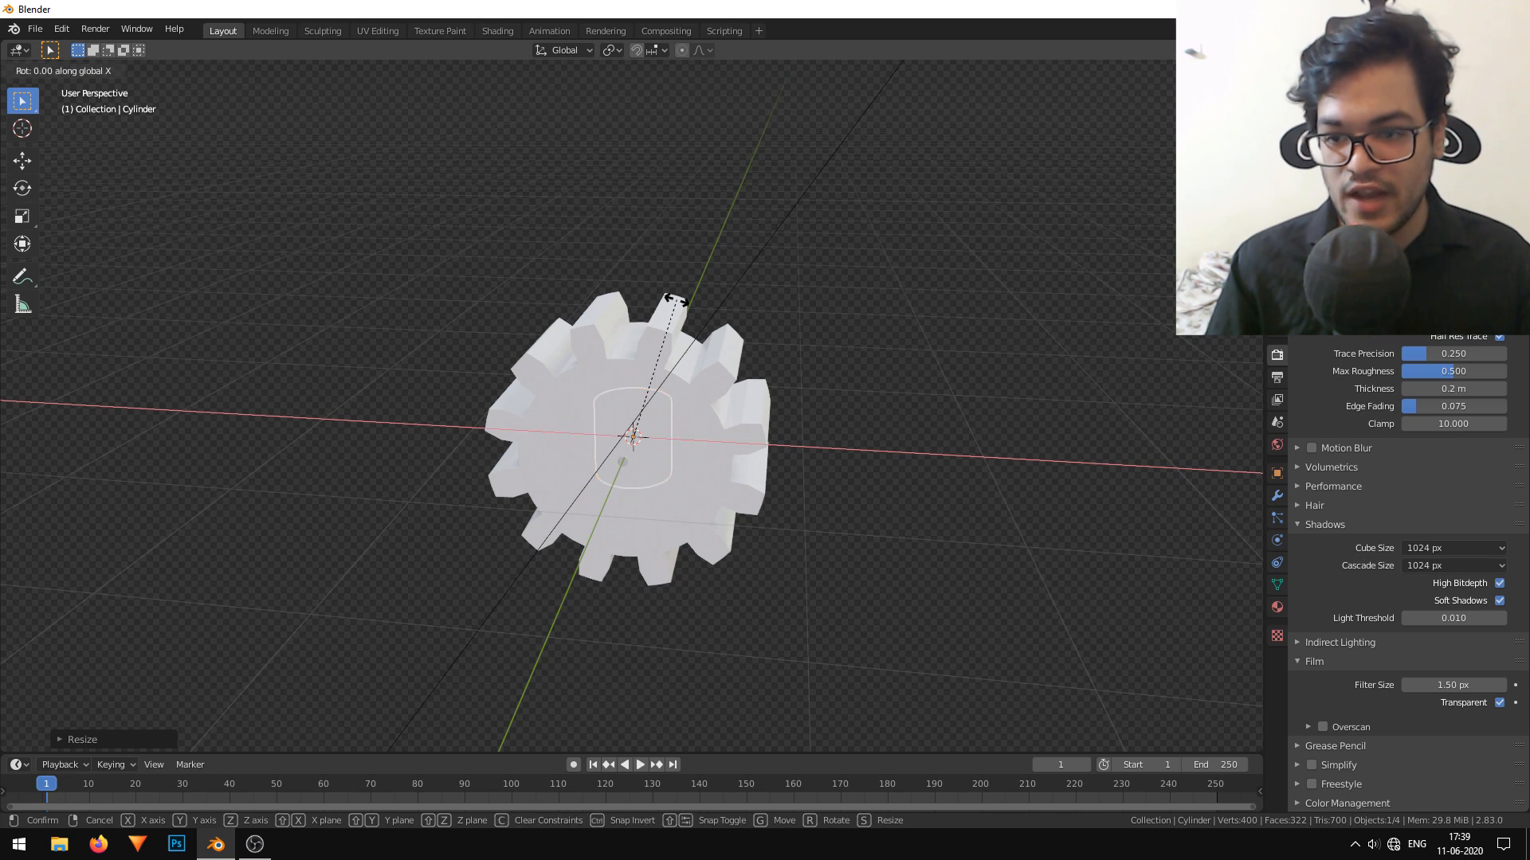
{"action": "type", "text": "90"}
{"action": "key", "text": "Return"}
{"action": "key", "text": "s"}
{"action": "key", "text": "y"}
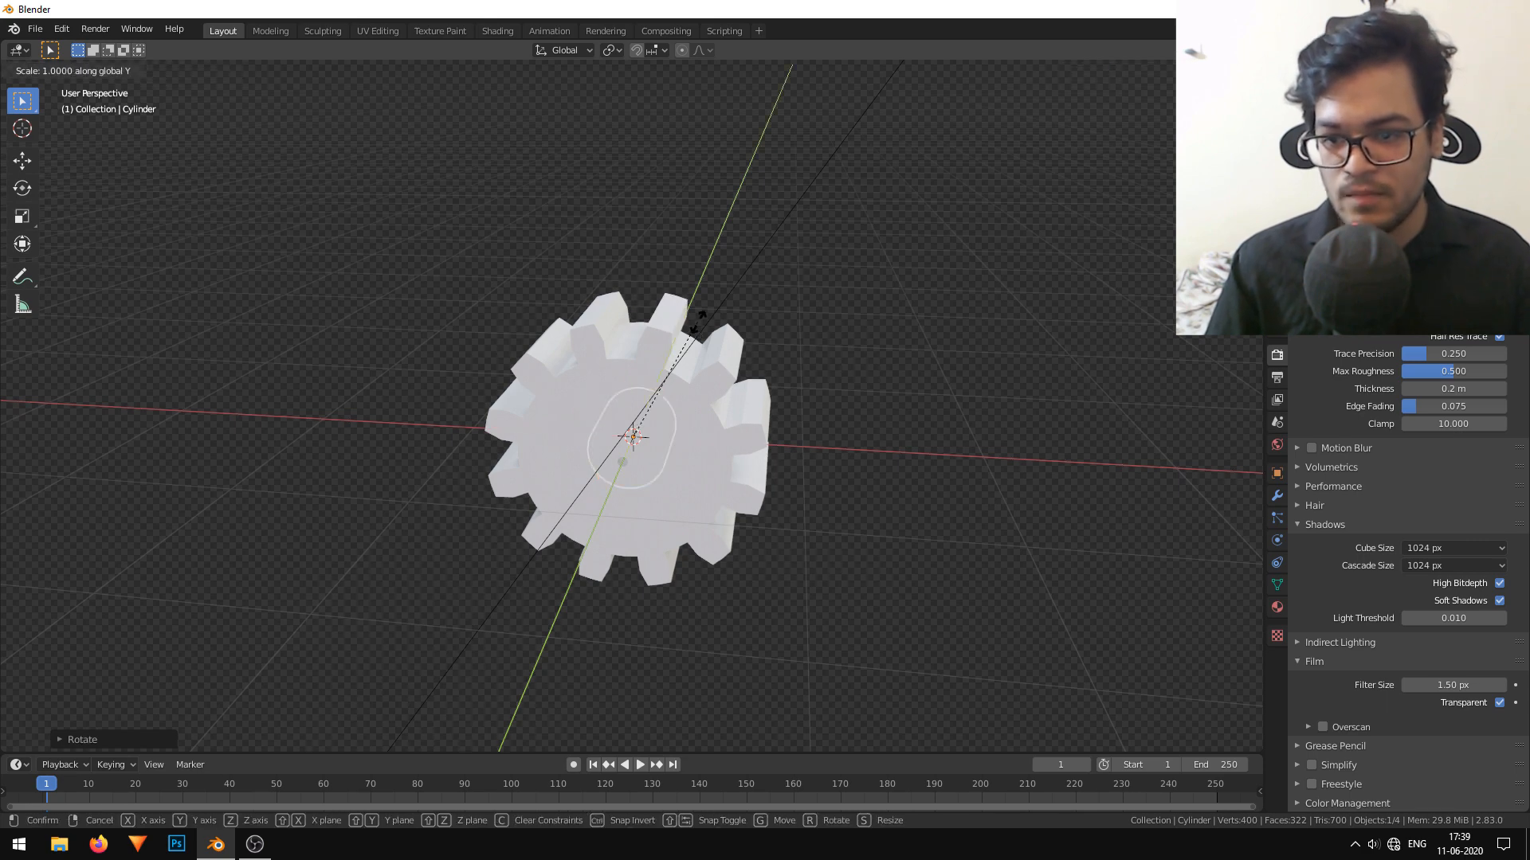
{"action": "left_click", "coordinate": [480, 518]}
{"action": "middle_click_drag", "start_coordinate": [481, 518], "coordinate": [381, 530]}
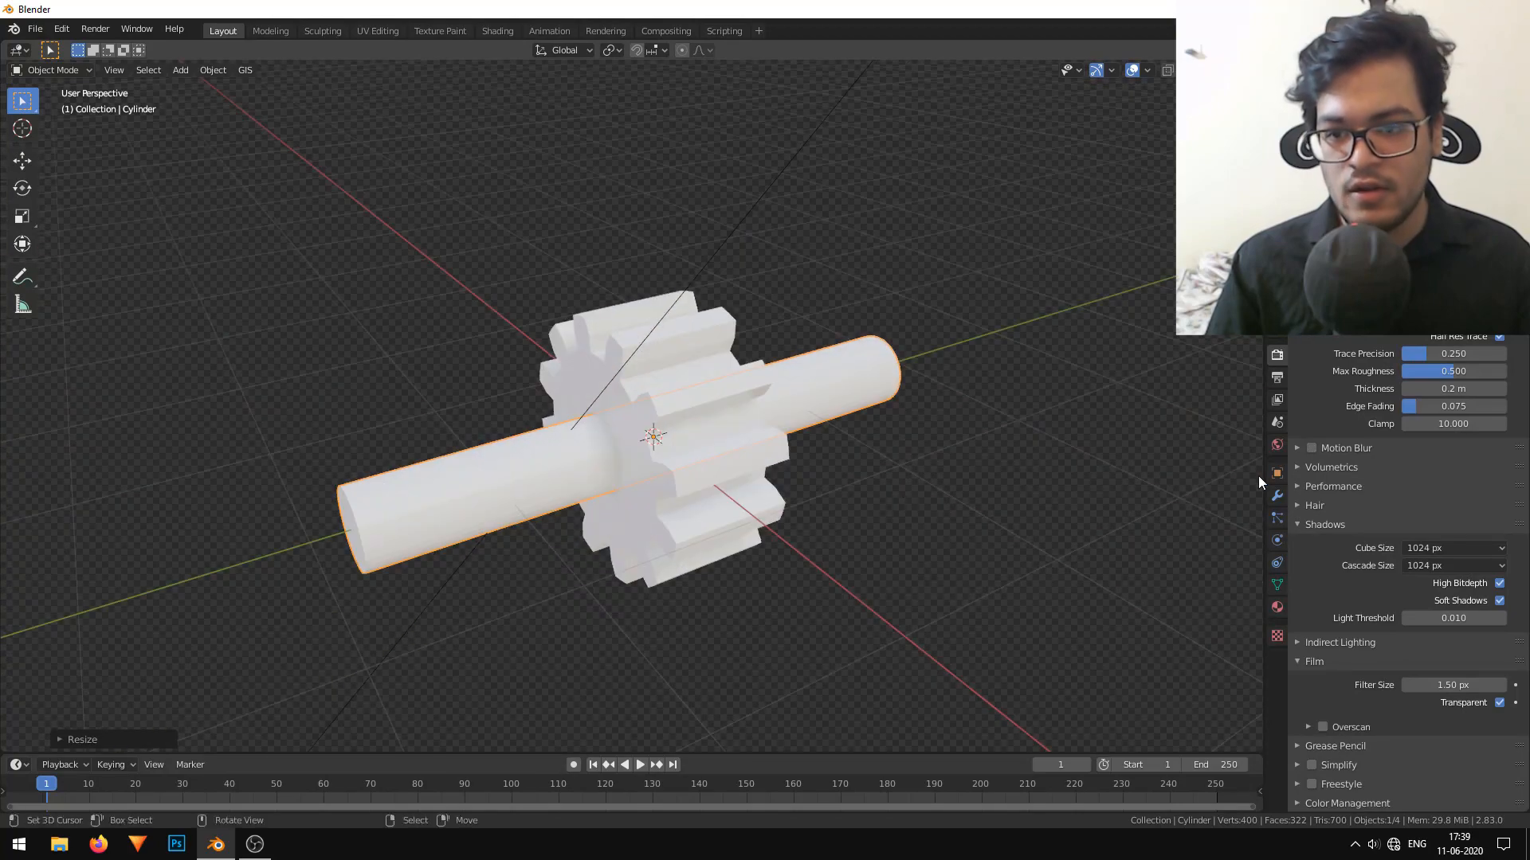
Give the gear a Boolean modifier set to Difference with the cylinder as its object.
{"action": "left_click", "coordinate": [1277, 498]}
{"action": "left_click", "coordinate": [1354, 323]}
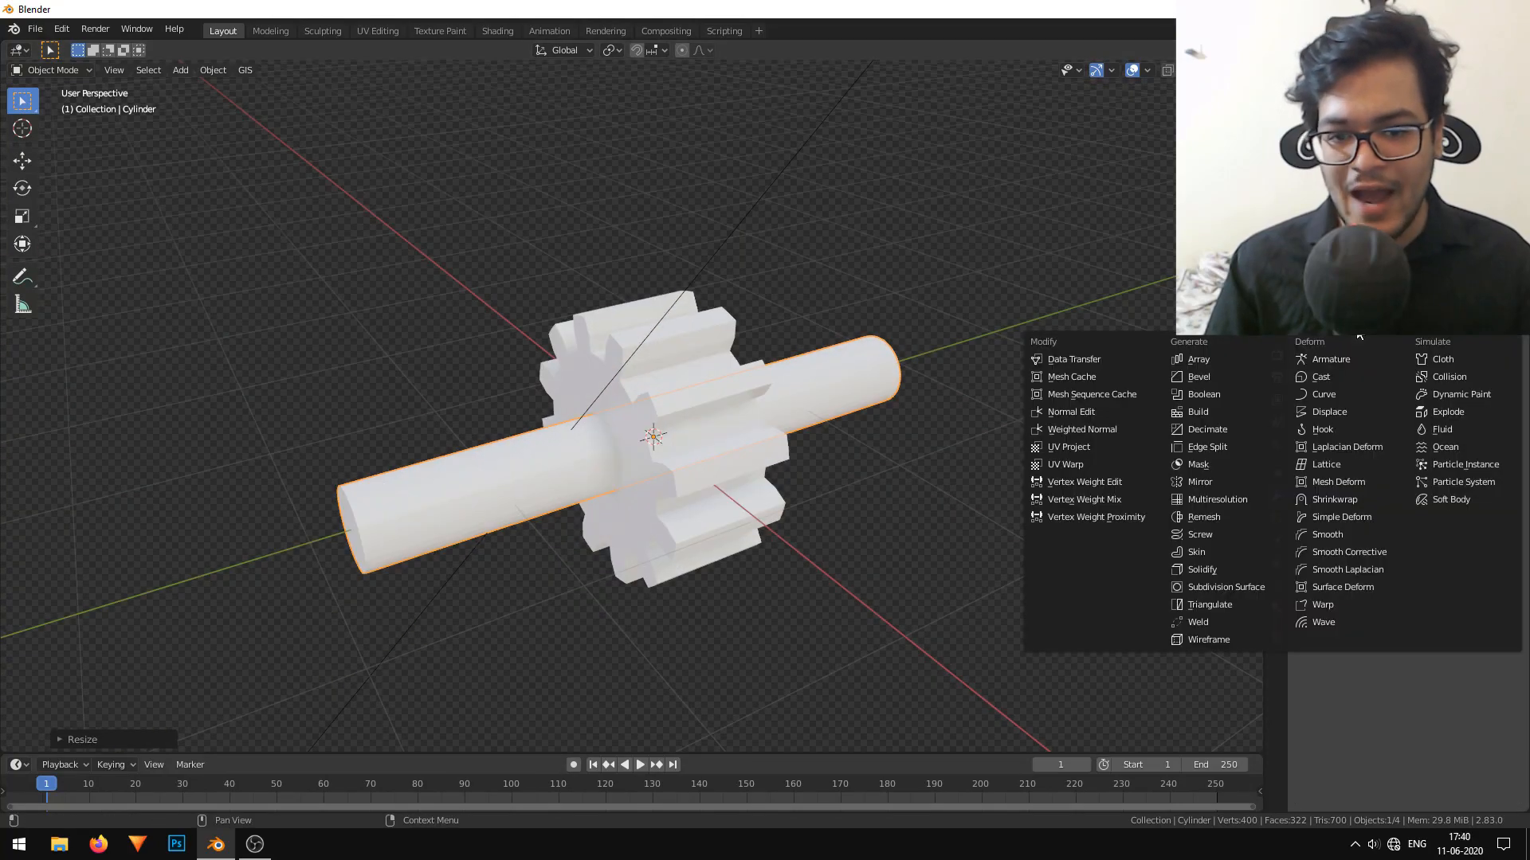
{"action": "right_click", "coordinate": [663, 371]}
{"action": "left_click", "coordinate": [1354, 323]}
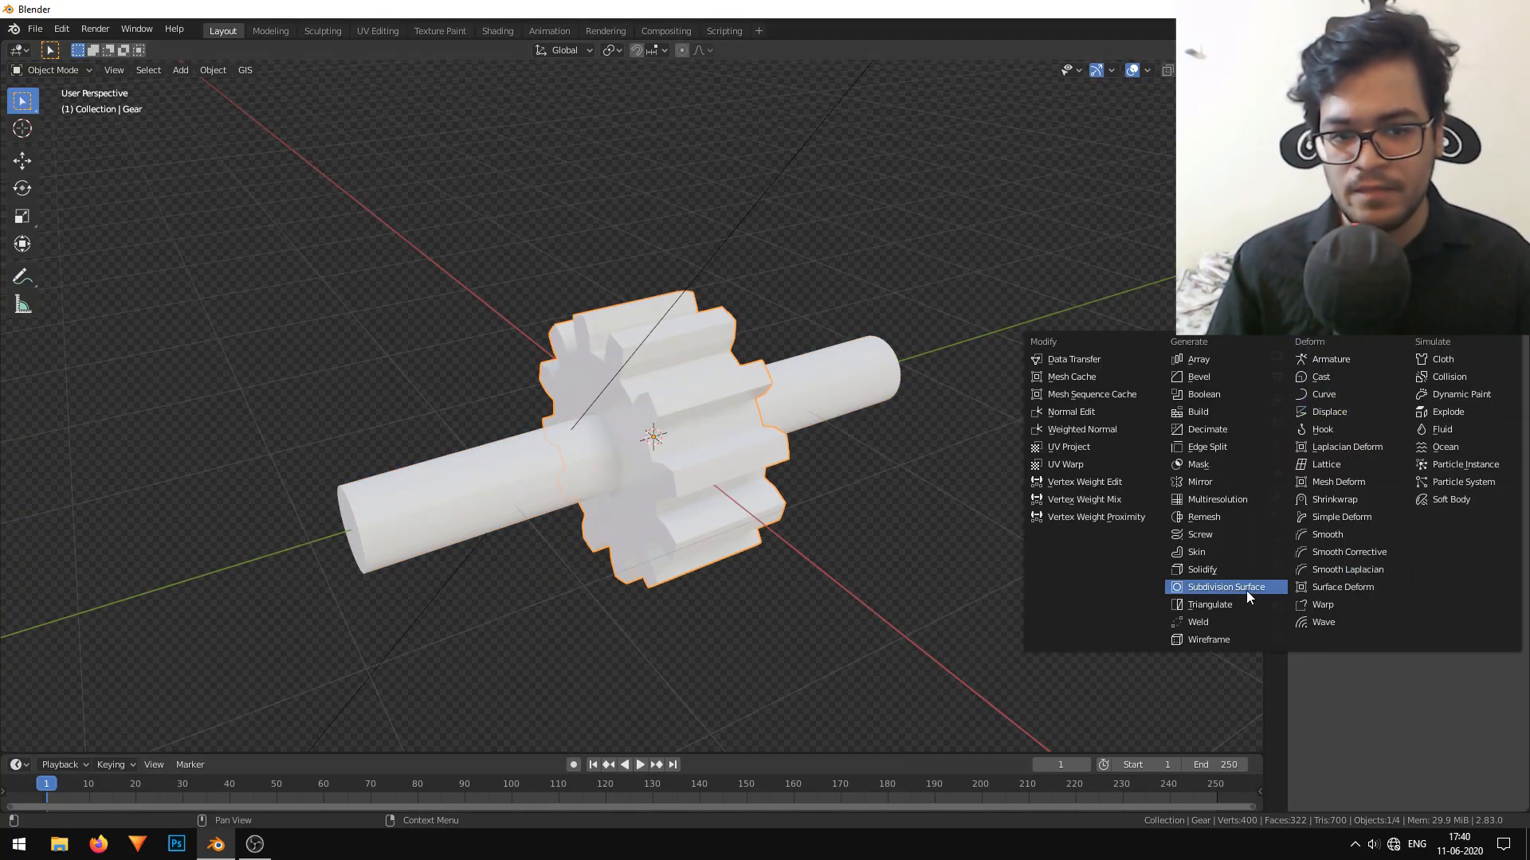
{"action": "left_click", "coordinate": [1208, 394]}
{"action": "left_click", "coordinate": [1512, 411]}
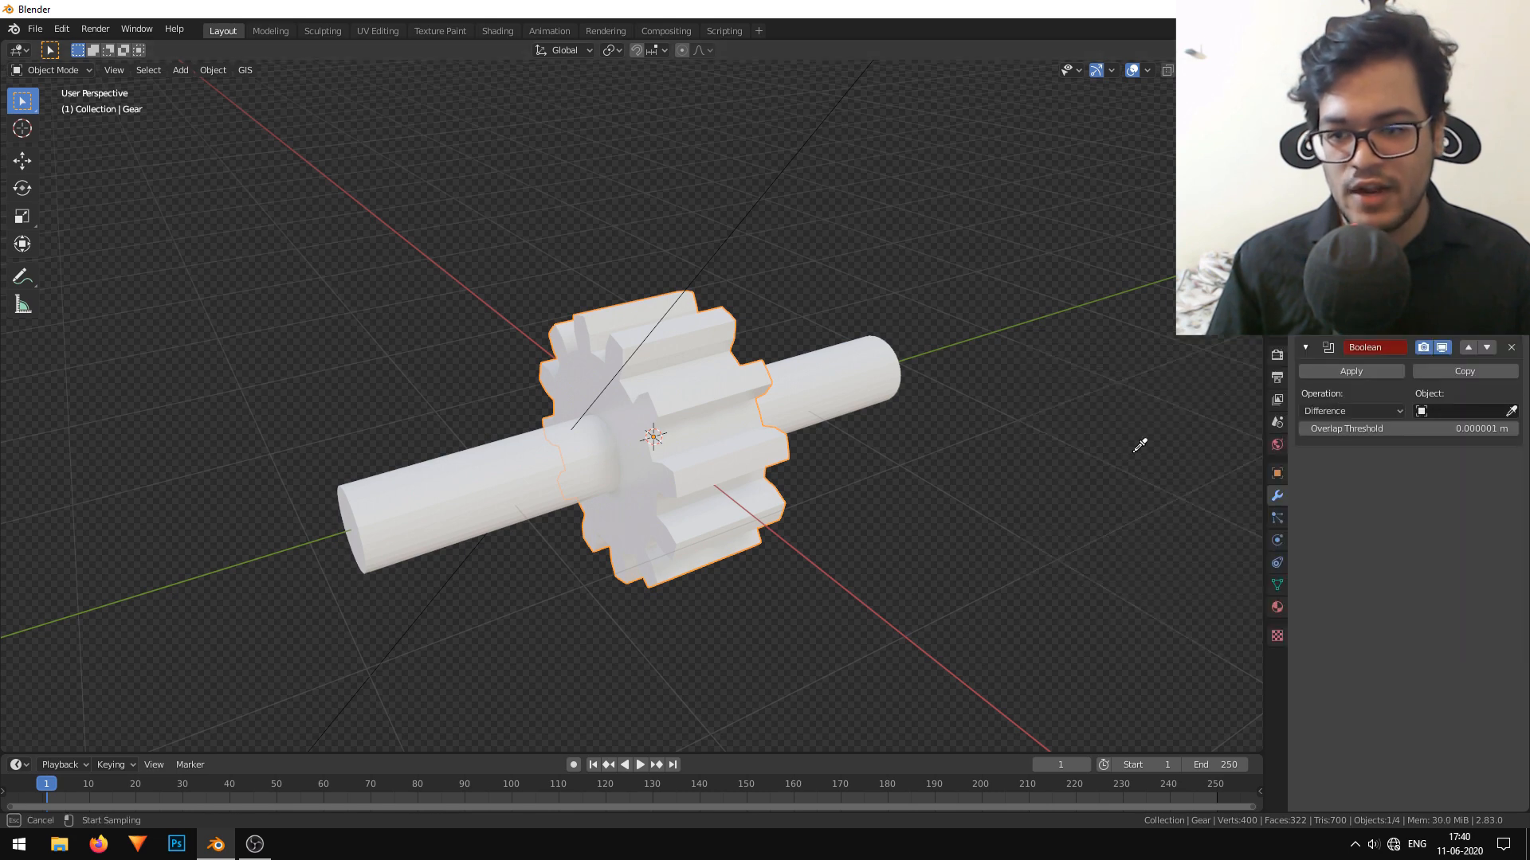
{"action": "left_click", "coordinate": [432, 493]}
Hide the cylinder, switch the viewport to solid shading and select the gear with its bored hole.
{"action": "left_click", "coordinate": [432, 494]}
{"action": "middle_click_drag", "start_coordinate": [432, 494], "coordinate": [518, 462]}
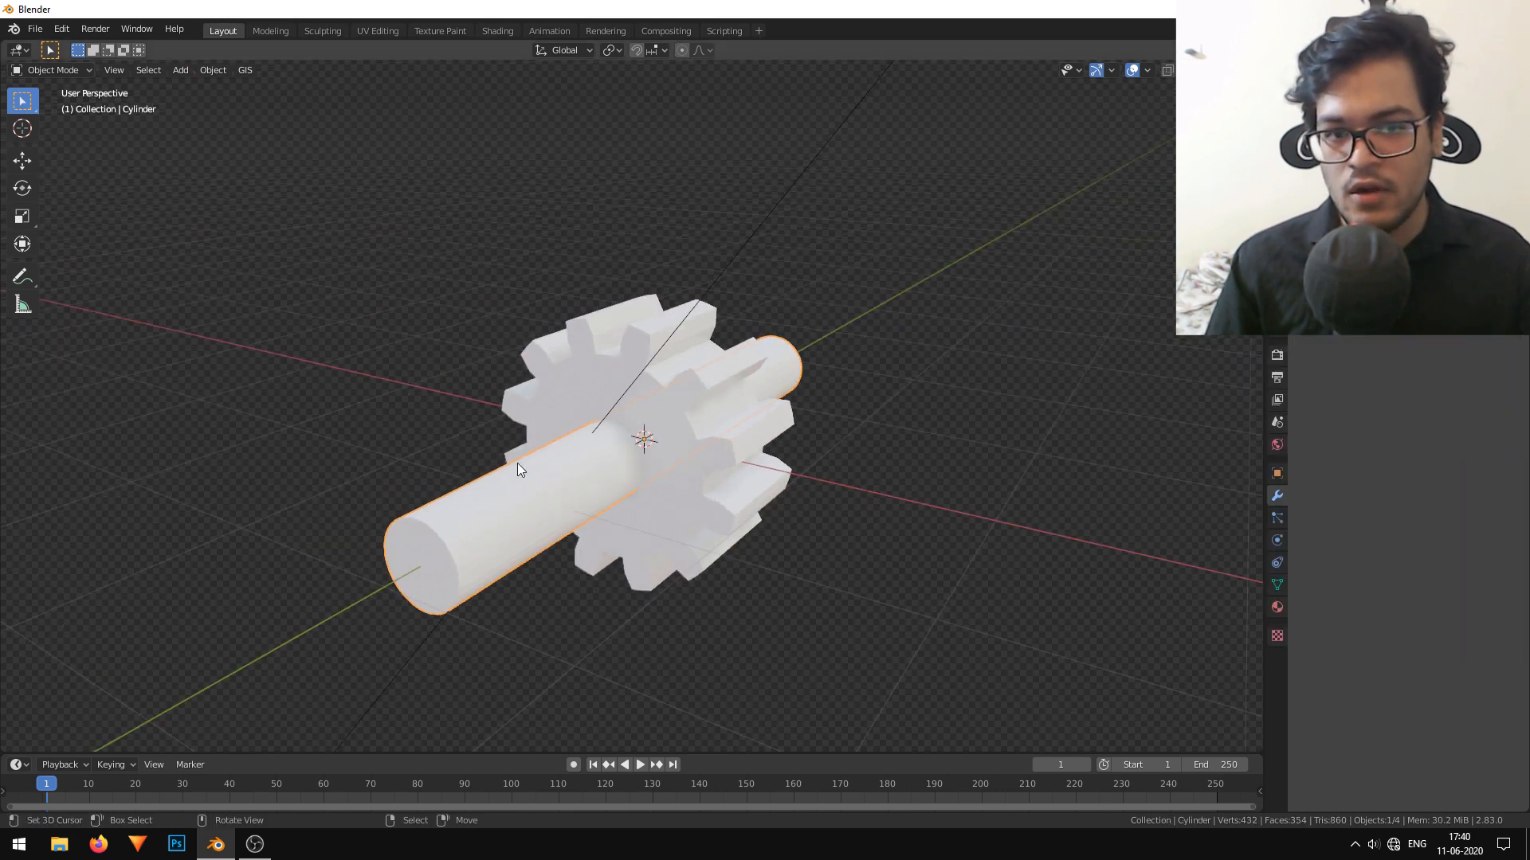
{"action": "left_click", "coordinate": [1515, 117]}
{"action": "mouse_move", "coordinate": [717, 406]}
{"action": "middle_mouse_down"}
{"action": "mouse_move", "coordinate": [834, 384]}
{"action": "mouse_move", "coordinate": [814, 404]}
{"action": "mouse_move", "coordinate": [667, 400]}
{"action": "mouse_move", "coordinate": [856, 404]}
{"action": "mouse_move", "coordinate": [709, 408]}
{"action": "middle_mouse_up"}
{"action": "left_click", "coordinate": [1203, 70]}
{"action": "left_click", "coordinate": [710, 408]}
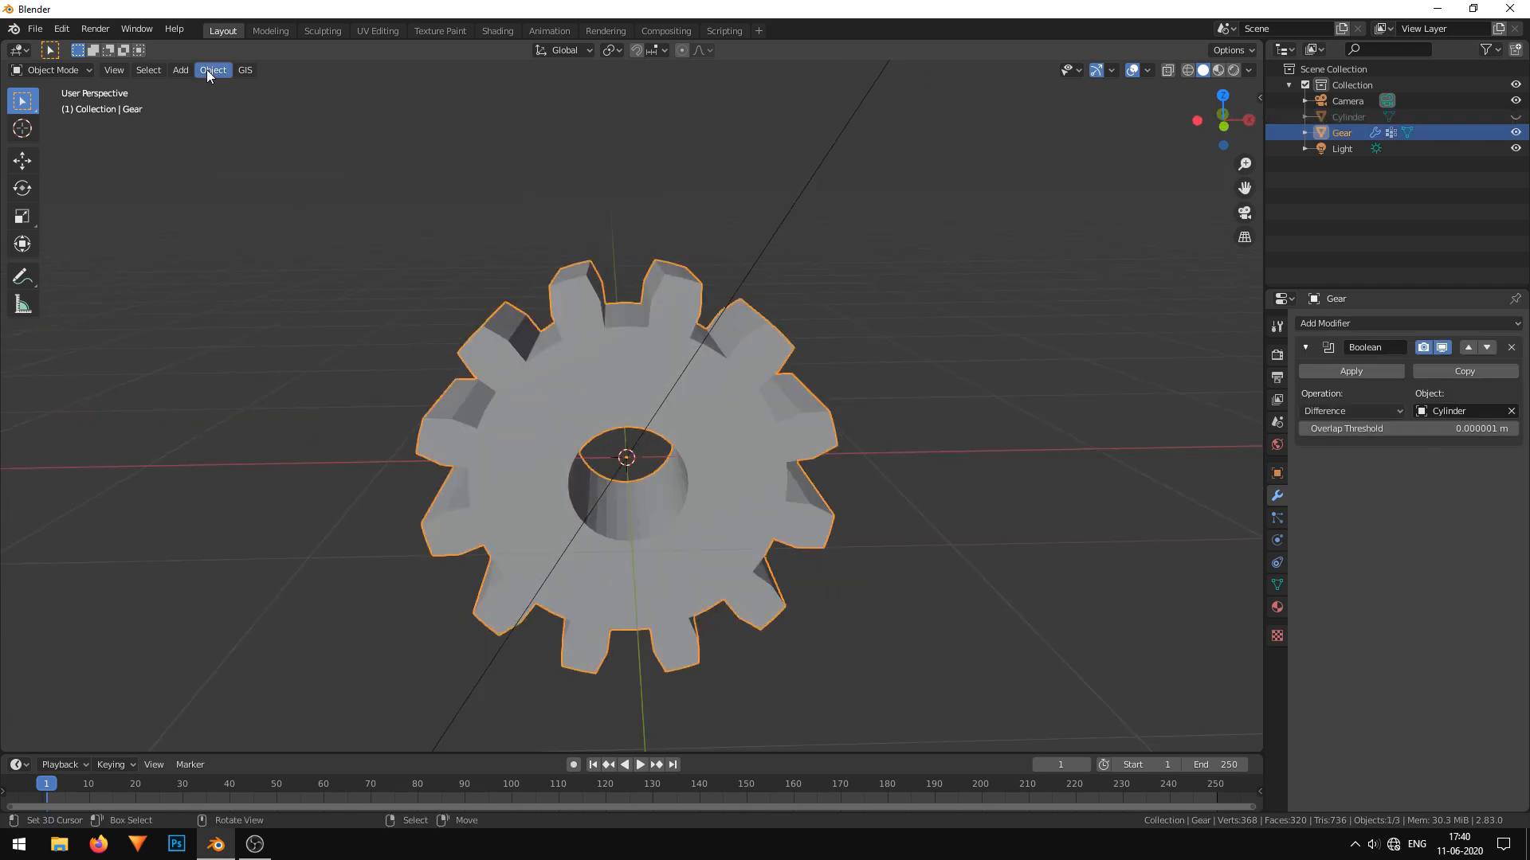
Shade the gear smooth and enable Auto Smooth at 30° in its normals settings.
{"action": "left_click", "coordinate": [212, 70]}
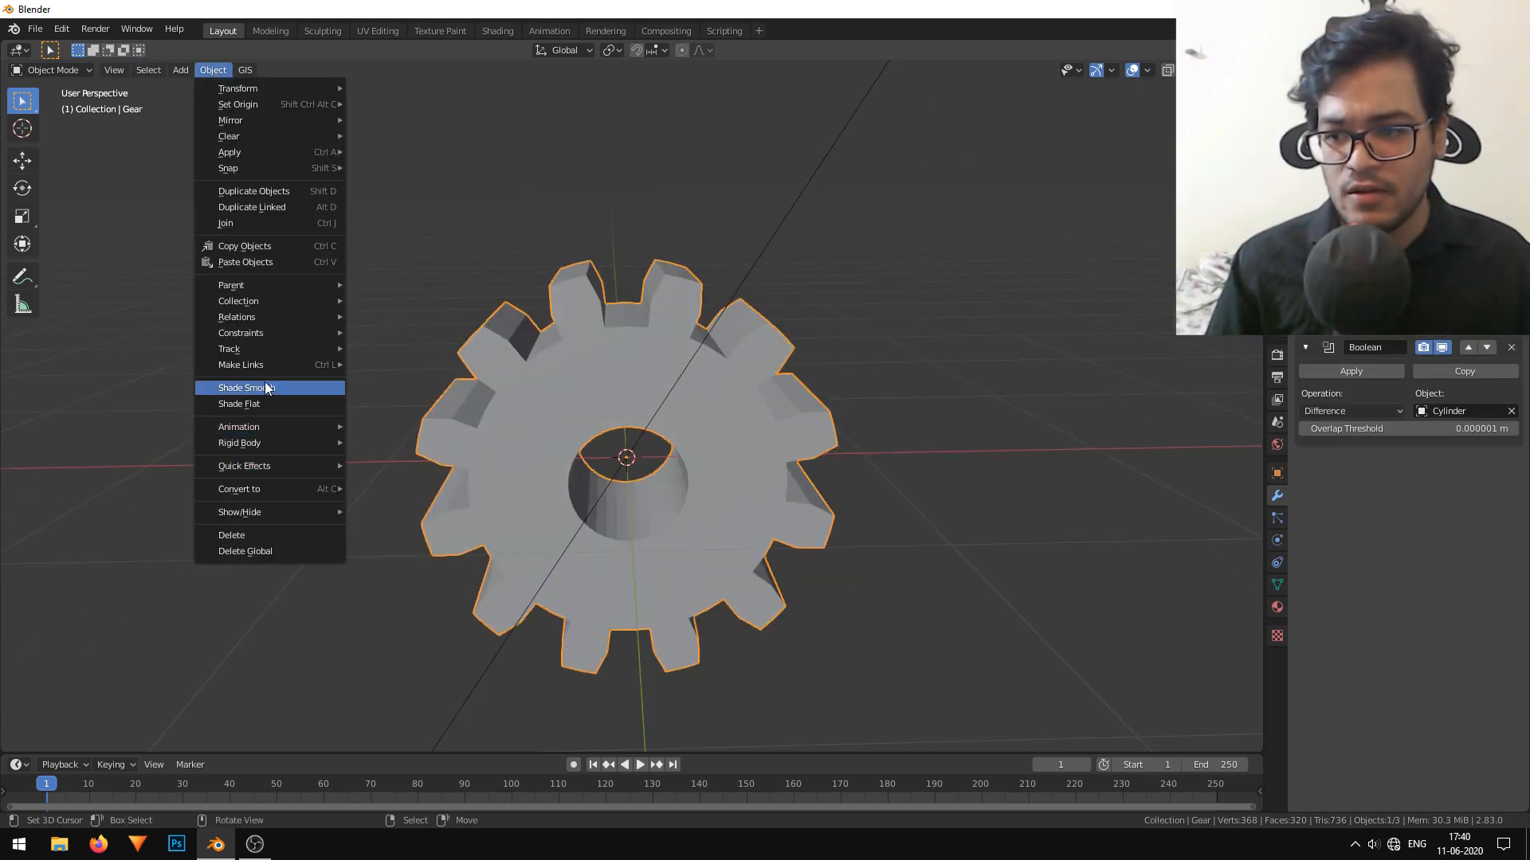
{"action": "left_click", "coordinate": [275, 386]}
{"action": "middle_click_drag", "start_coordinate": [601, 446], "coordinate": [667, 405]}
{"action": "left_click", "coordinate": [1277, 585]}
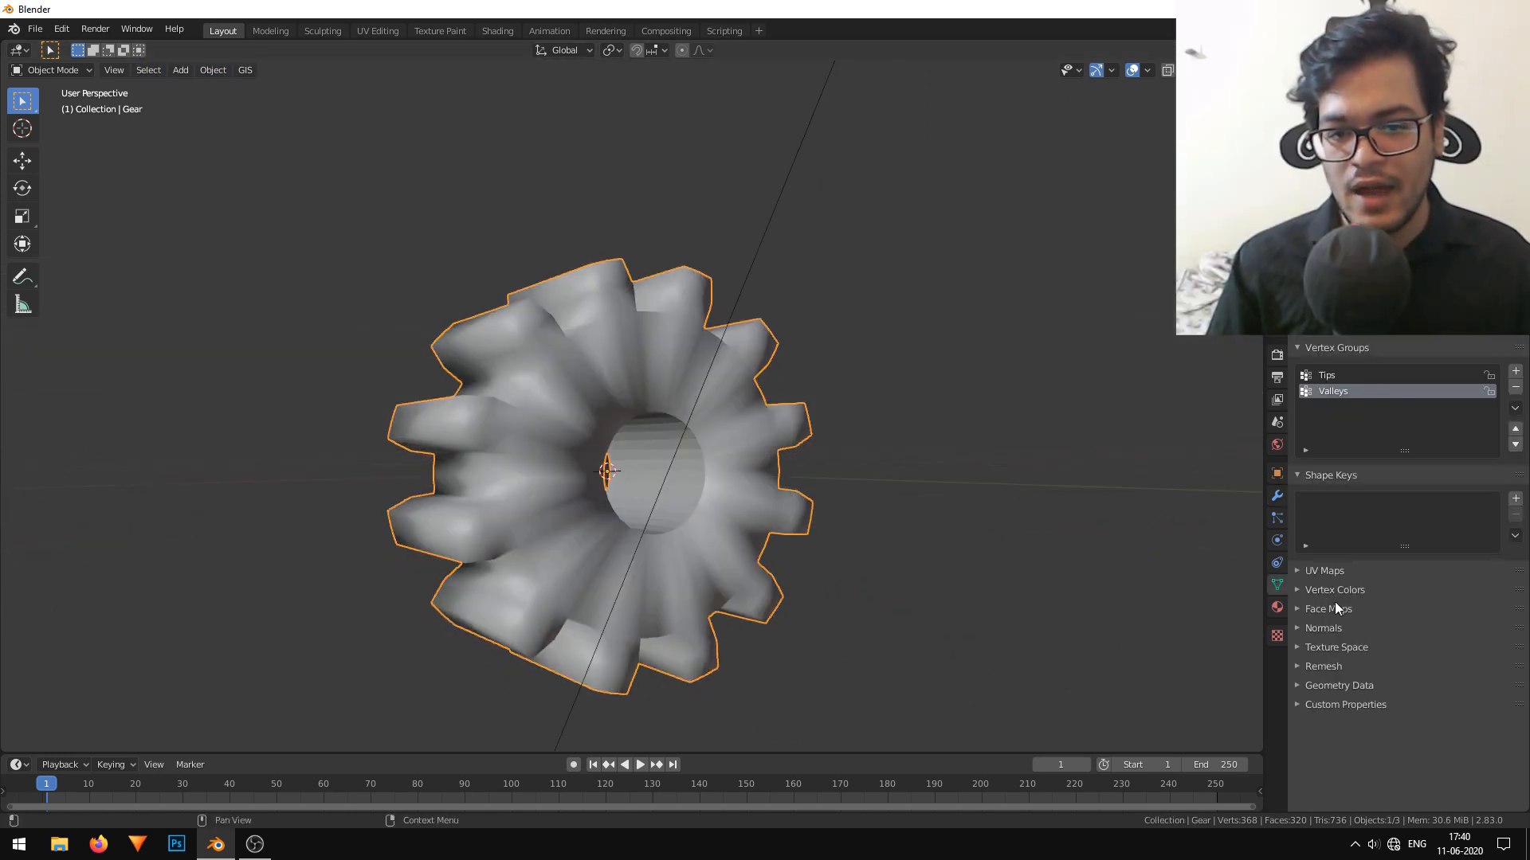
{"action": "left_click", "coordinate": [1321, 628]}
{"action": "left_click", "coordinate": [1322, 647]}
{"action": "mouse_move", "coordinate": [1054, 542]}
{"action": "middle_mouse_down"}
{"action": "mouse_move", "coordinate": [883, 543]}
{"action": "mouse_move", "coordinate": [663, 399]}
{"action": "middle_mouse_up"}
{"action": "key", "text": "F3"}
{"action": "type", "text": "smo"}
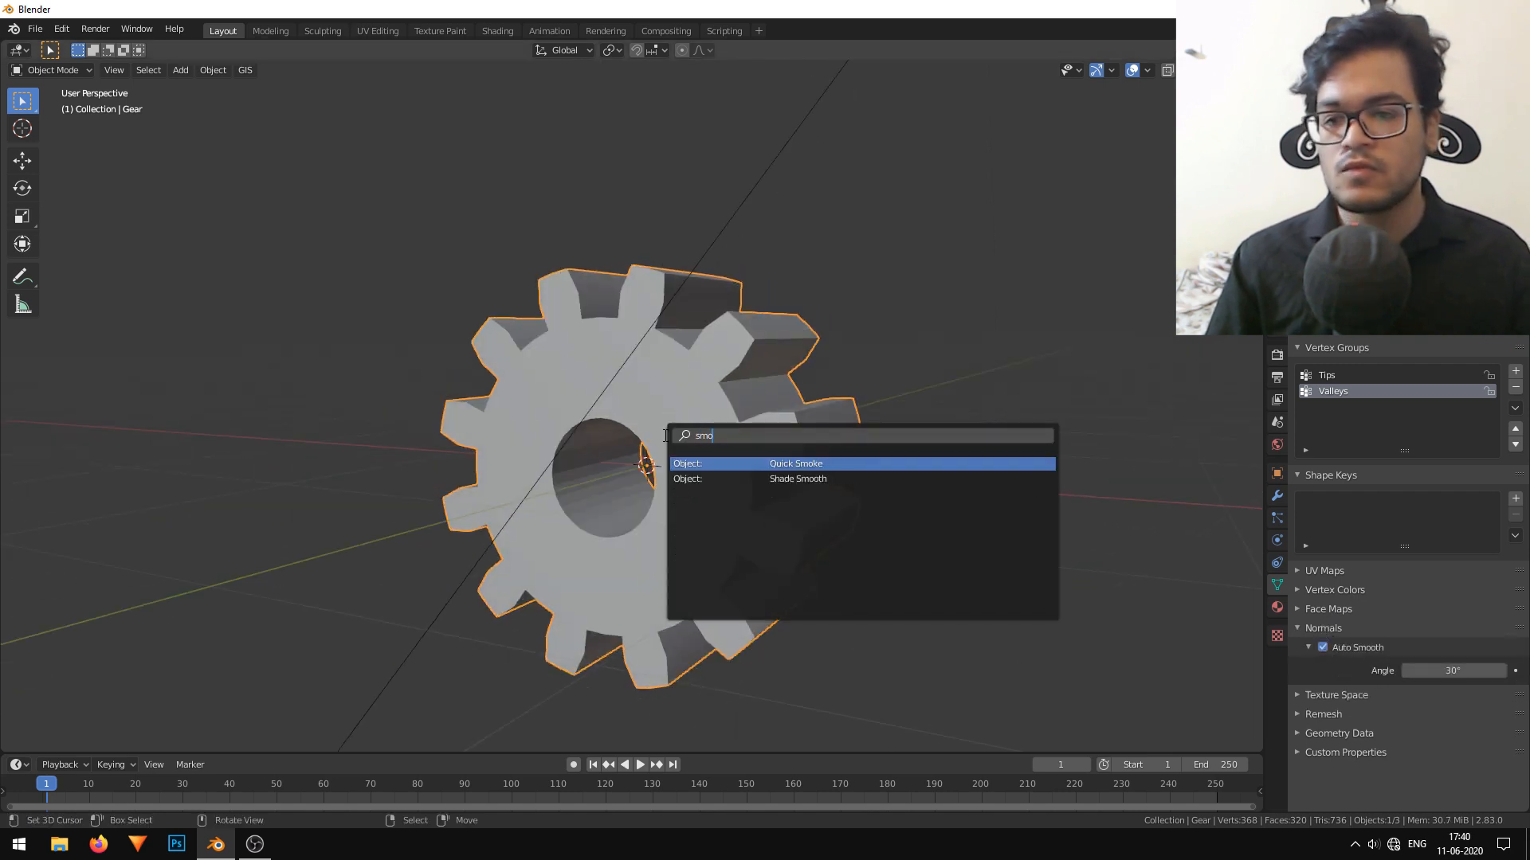
{"action": "key", "text": "Escape"}
Unhide the cylinder, shade it smooth and enable Auto Smooth at 30° for it.
{"action": "left_click", "coordinate": [1516, 118]}
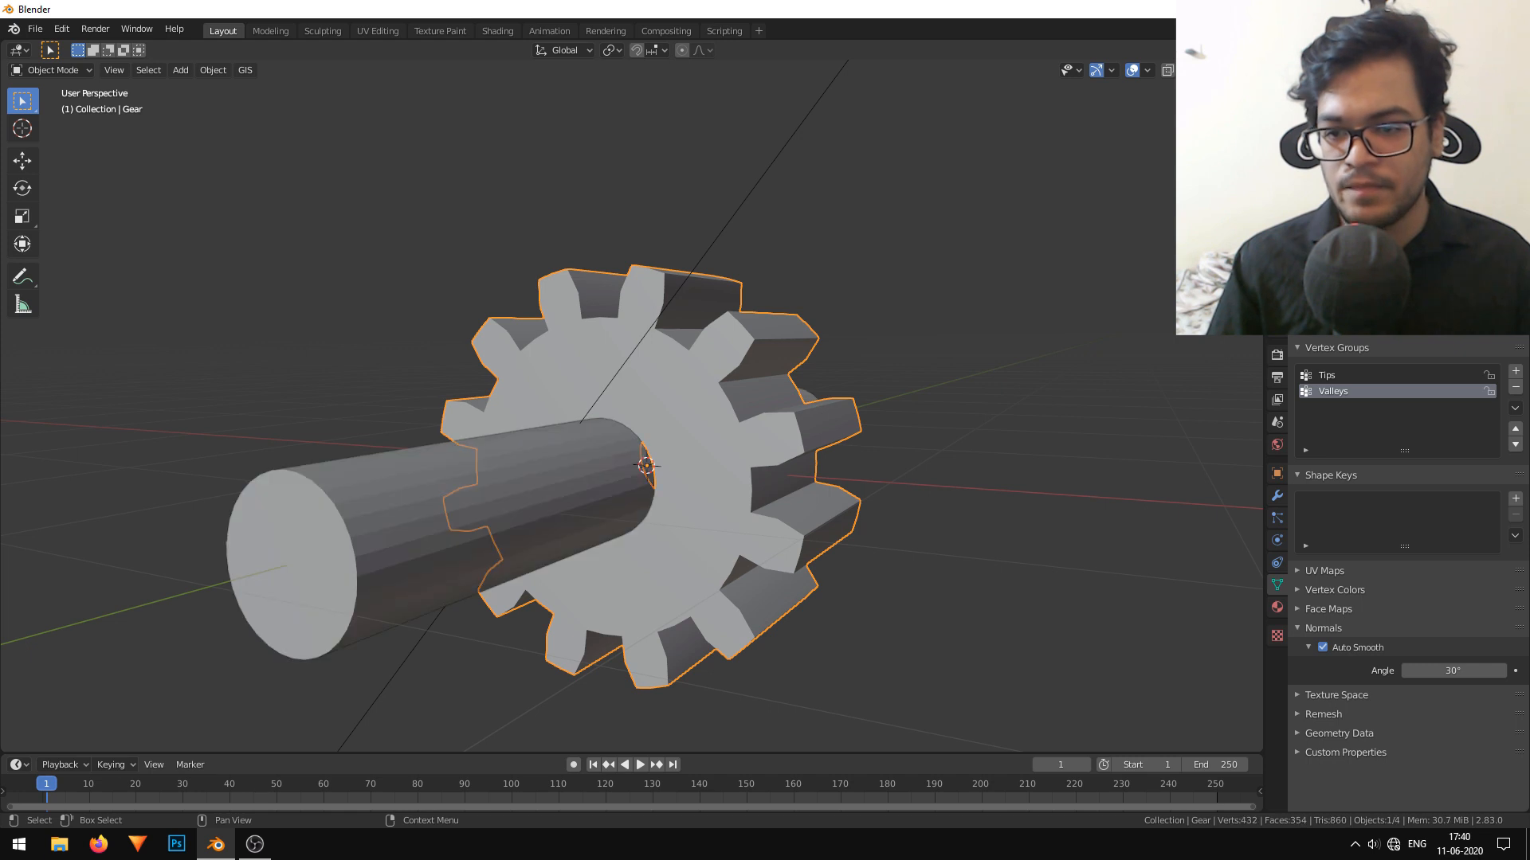
{"action": "left_click", "coordinate": [442, 486]}
{"action": "left_click", "coordinate": [182, 70]}
{"action": "mouse_move", "coordinate": [213, 69]}
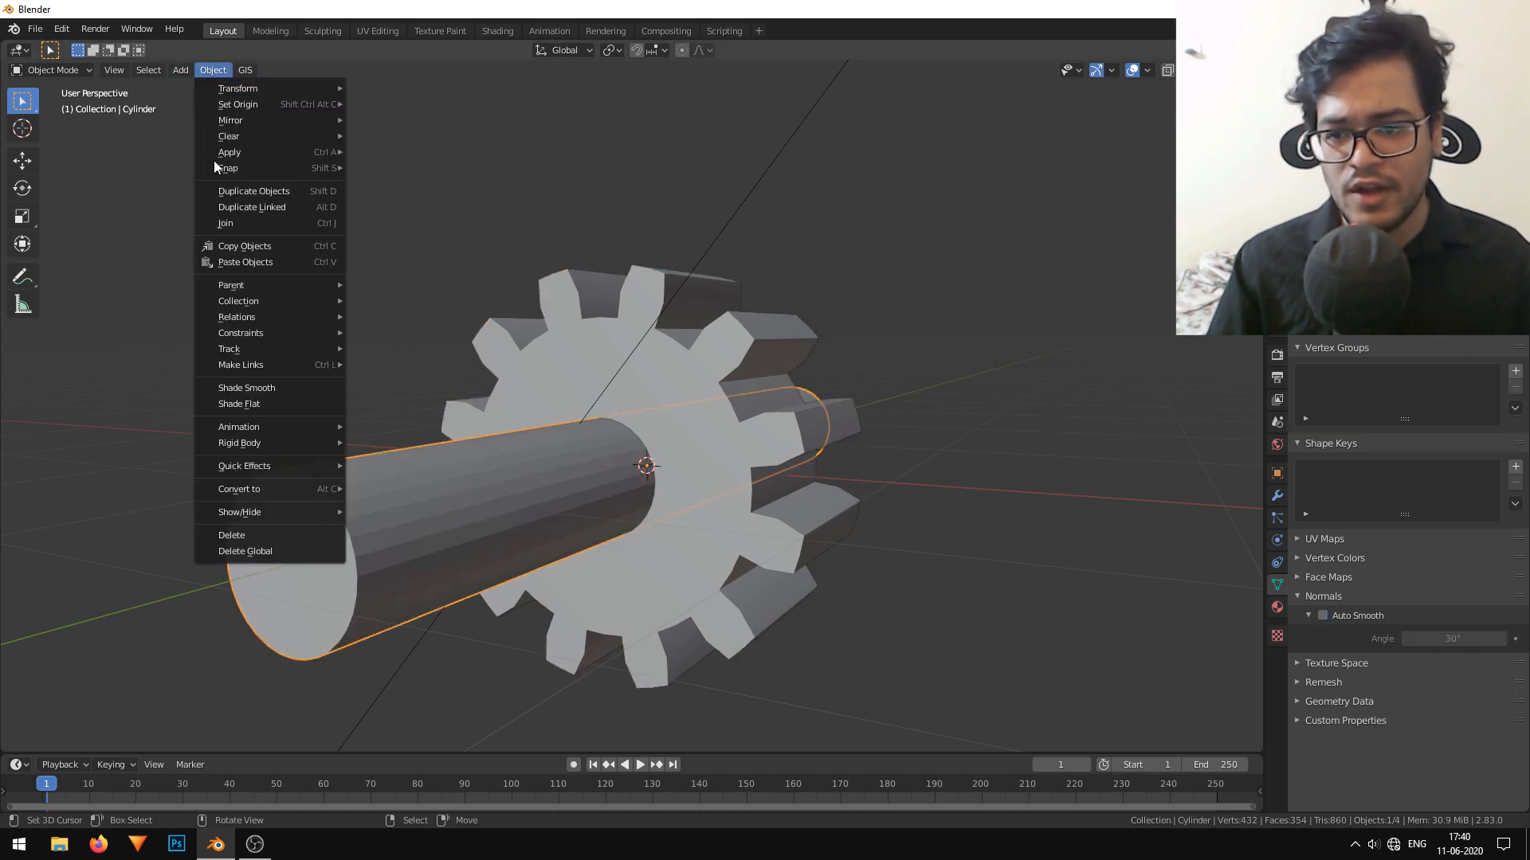
{"action": "left_click", "coordinate": [276, 388]}
{"action": "left_click", "coordinate": [1323, 615]}
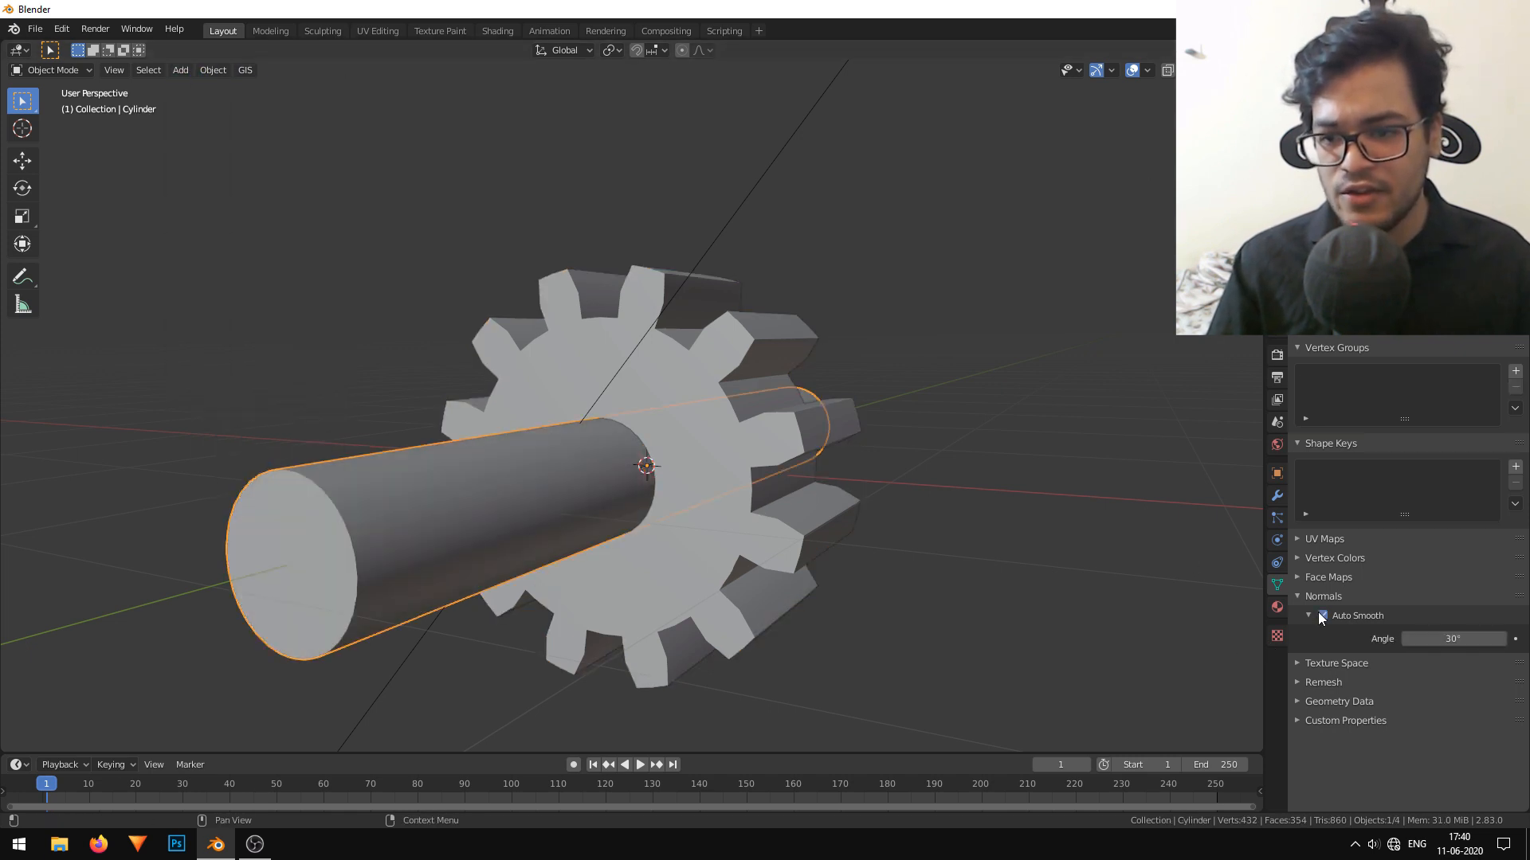
{"action": "middle_click_drag", "start_coordinate": [996, 526], "coordinate": [730, 480]}
Remove the cylinder from the scene while keeping the hole it cut in the gear.
{"action": "key", "text": "h"}
{"action": "middle_click_drag", "start_coordinate": [548, 563], "coordinate": [294, 548]}
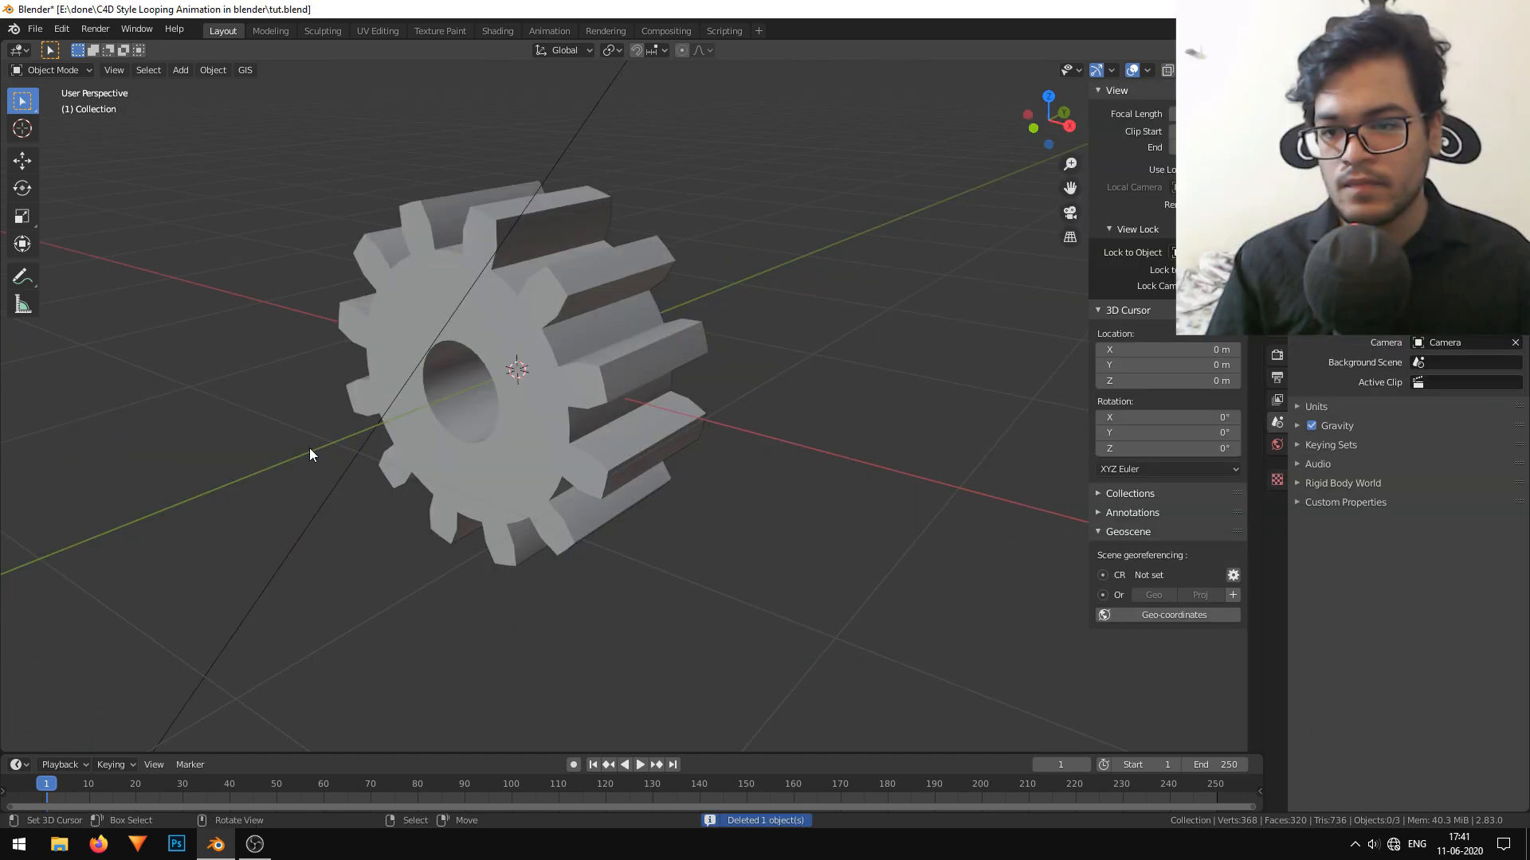
{"action": "middle_click_drag", "start_coordinate": [311, 447], "coordinate": [396, 438]}
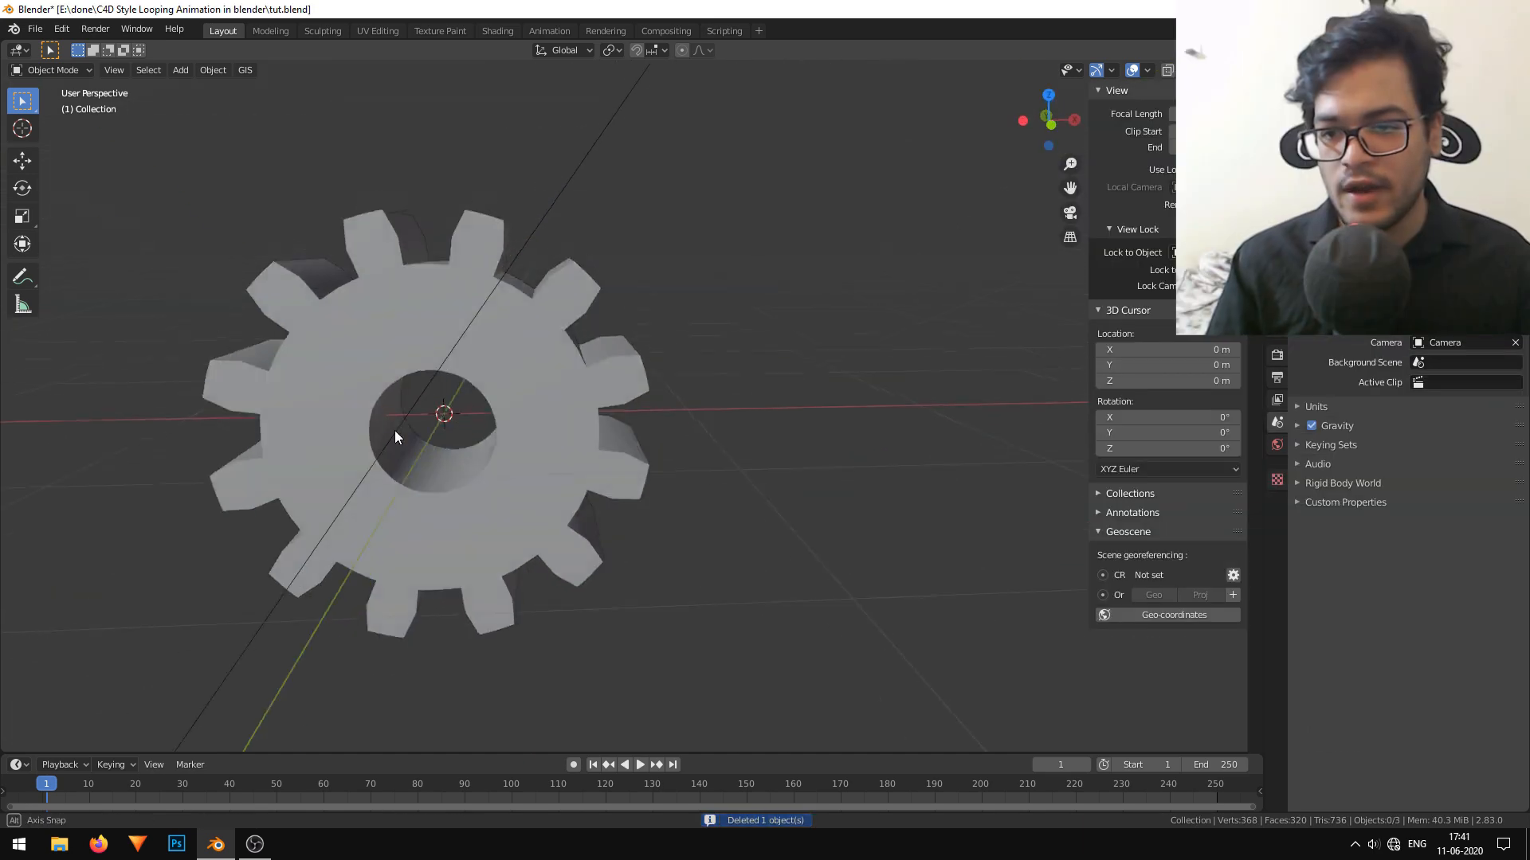
Duplicate the gear and place the copy beside the original along the X axis.
{"action": "left_click", "coordinate": [529, 399]}
{"action": "middle_click_drag", "start_coordinate": [529, 400], "coordinate": [481, 412]}
{"action": "key", "text": "shift+d"}
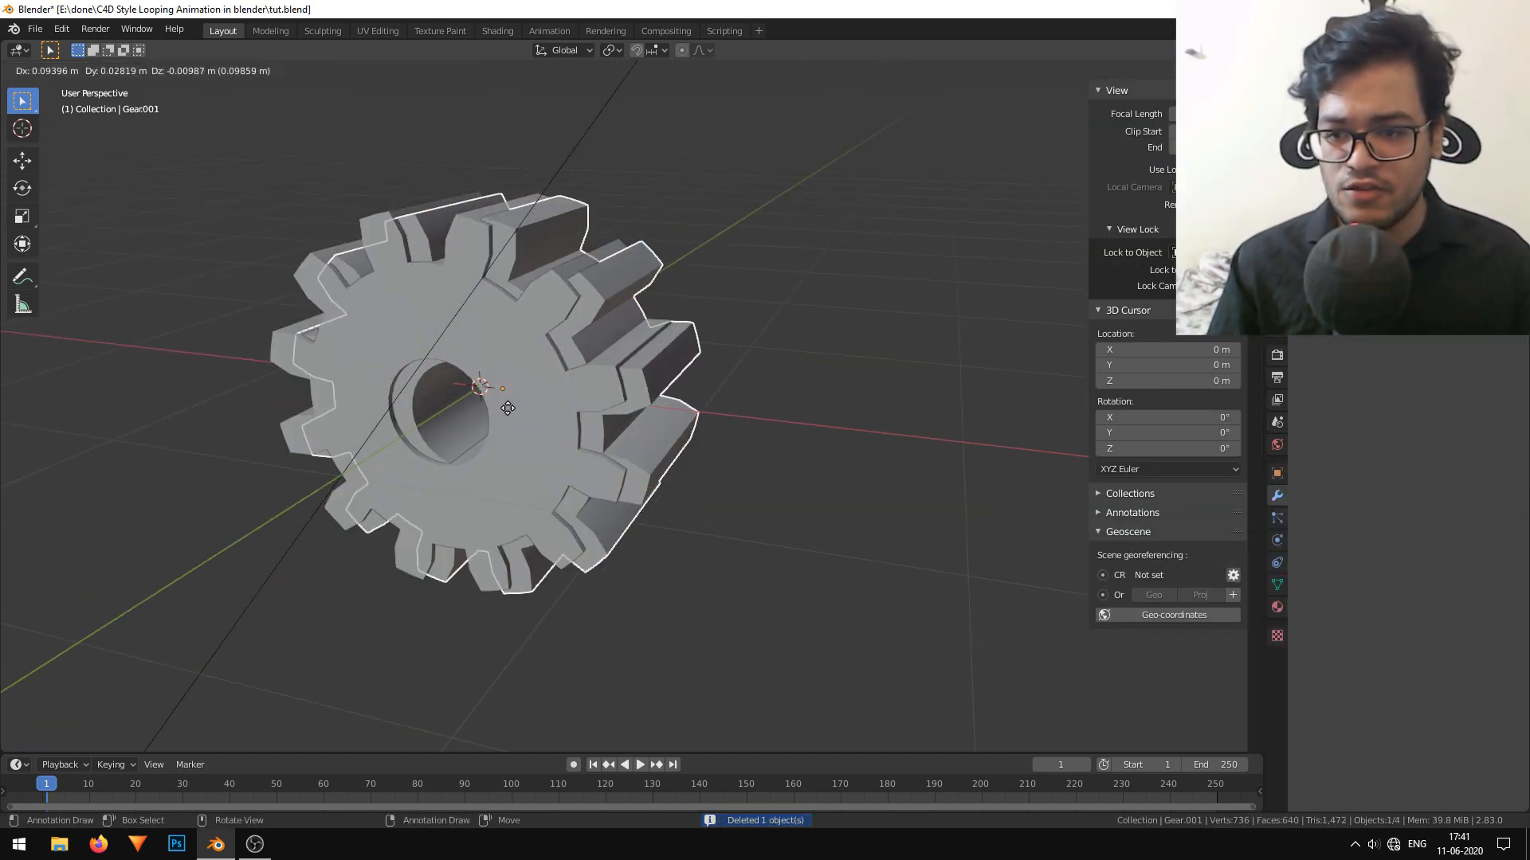
{"action": "key", "text": "x"}
{"action": "left_click", "coordinate": [869, 469]}
From the front view, move the duplicate gear inward and down and rotate it 2.5° about Y so its teeth mesh with the first gear.
{"action": "key", "text": "KP_1"}
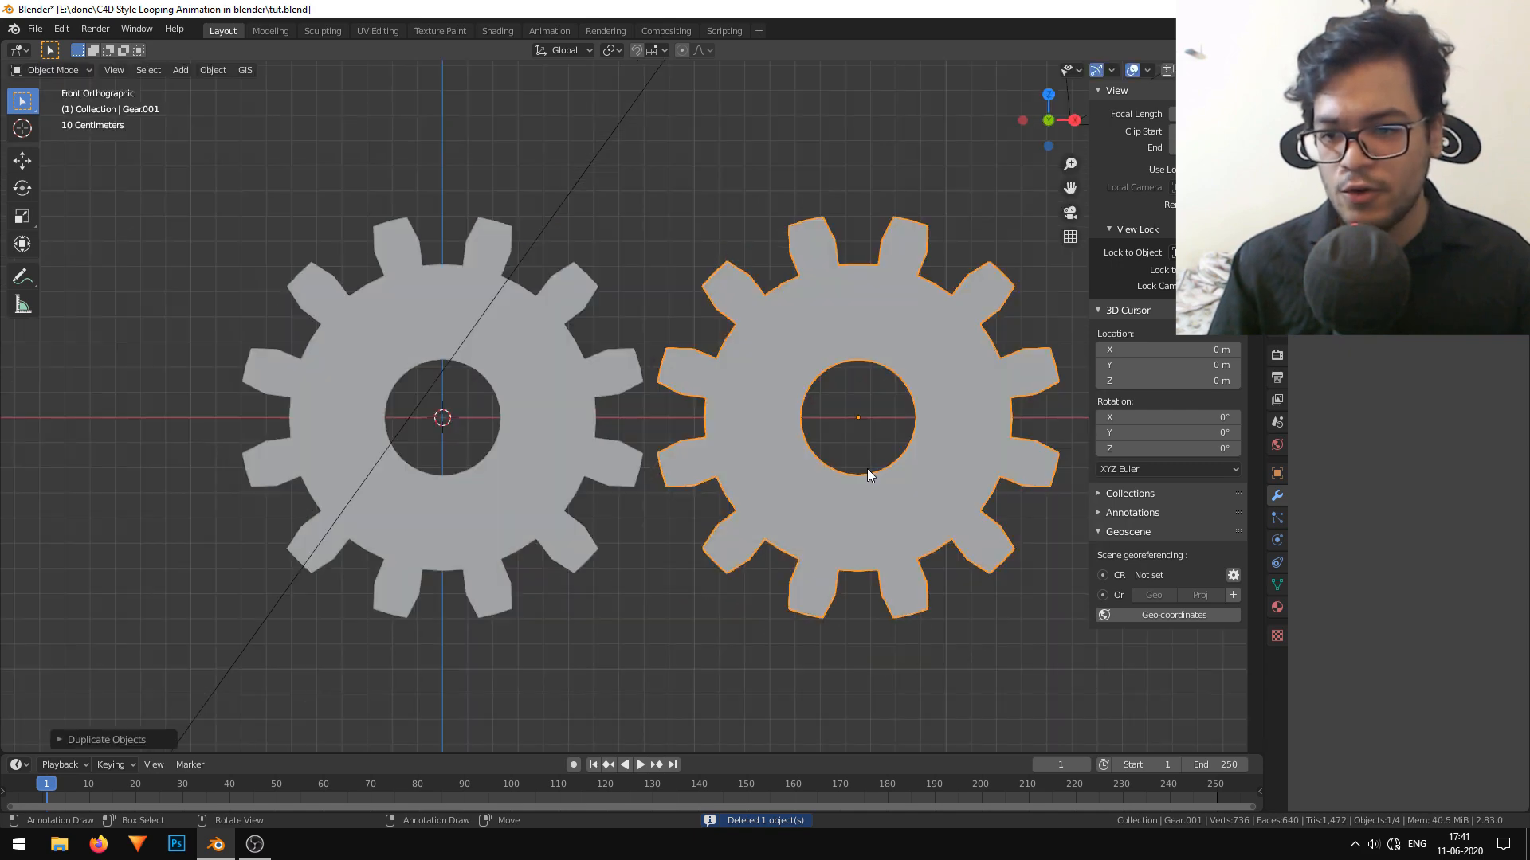
{"action": "key", "text": "g"}
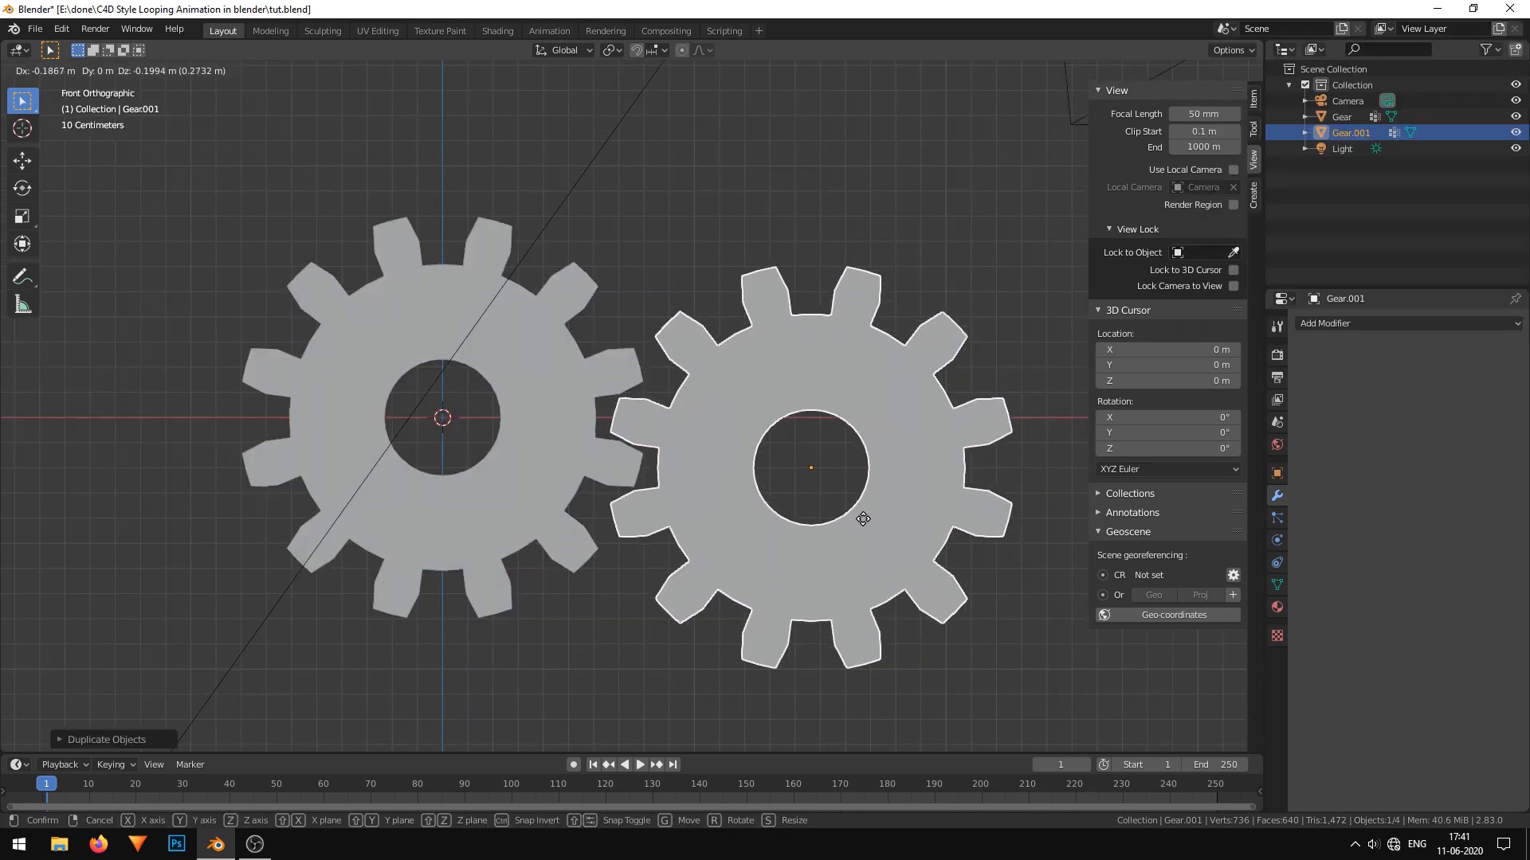
{"action": "left_click", "coordinate": [851, 518]}
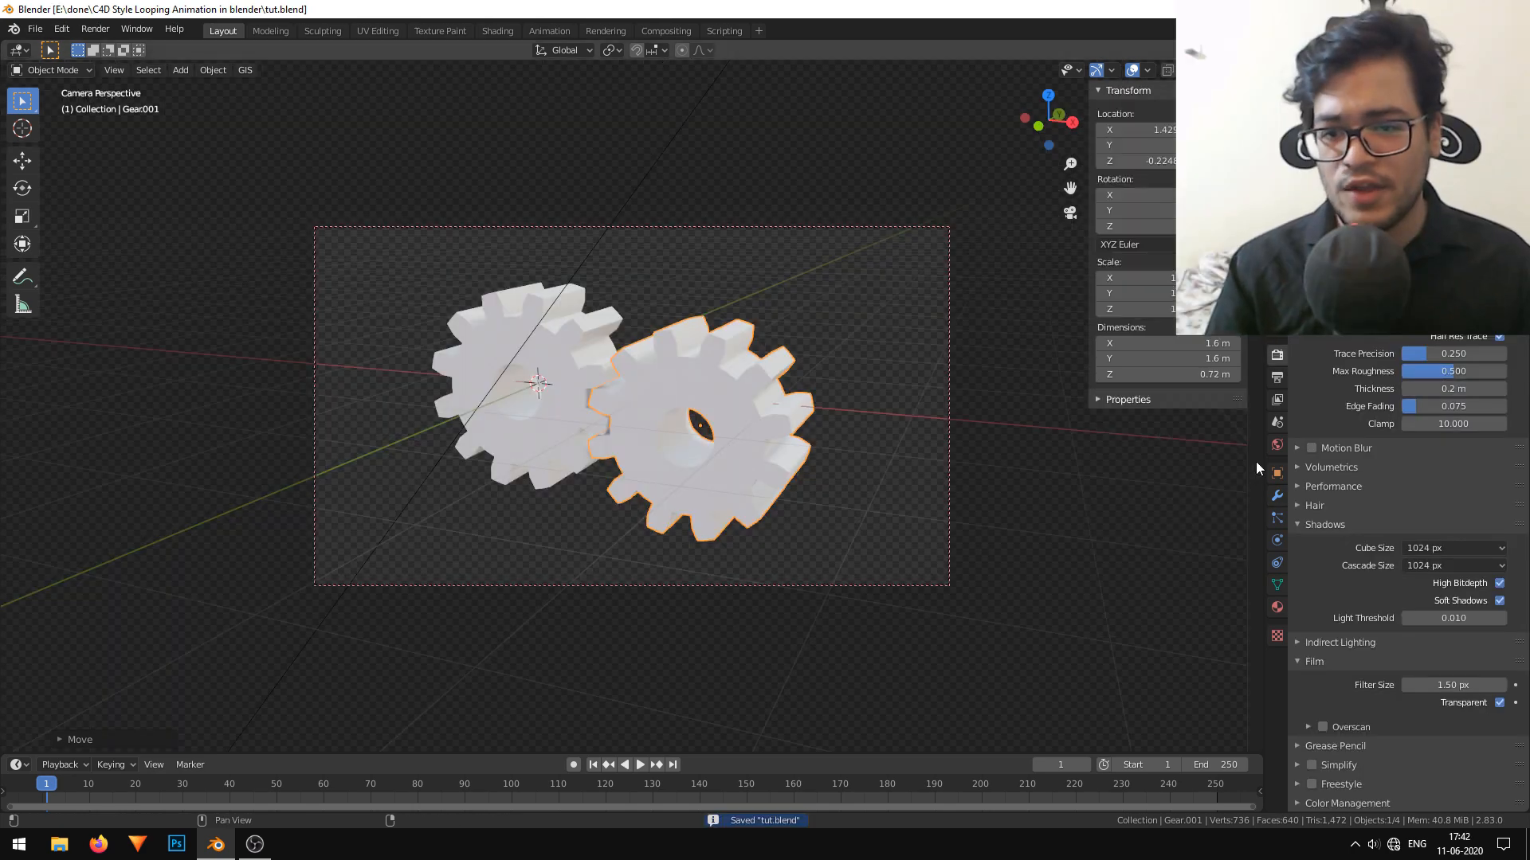
{"action": "scroll", "coordinate": [1318, 459], "scroll_direction": "up", "scroll_amount": 5}
Set the render resolution to a square 1080 × 1080 px.
{"action": "left_click", "coordinate": [1277, 377]}
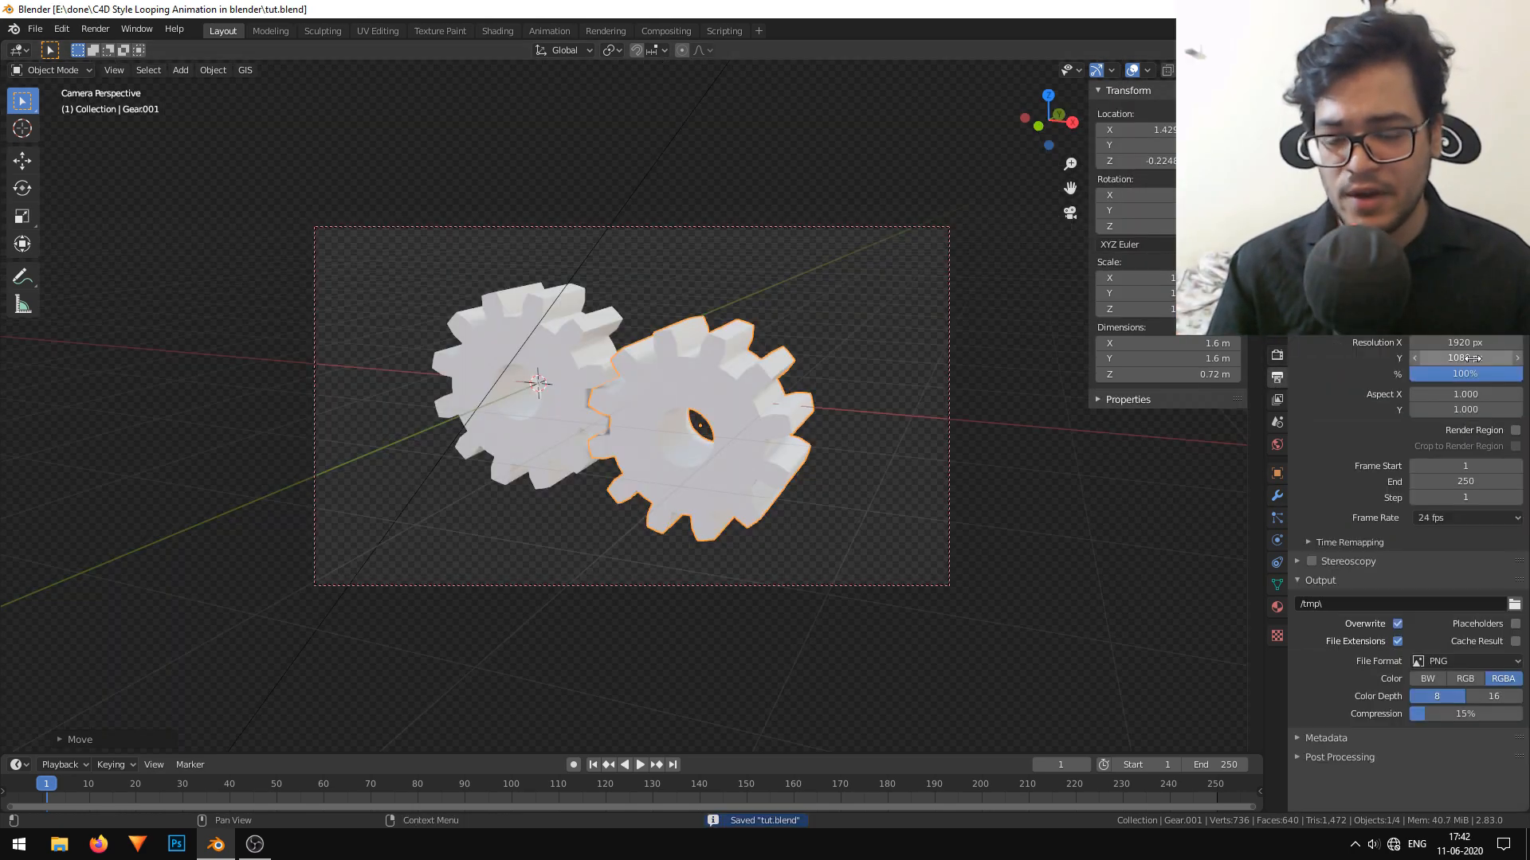
{"action": "left_click", "coordinate": [1474, 355]}
{"action": "left_click", "coordinate": [1467, 343]}
{"action": "type", "text": "1080"}
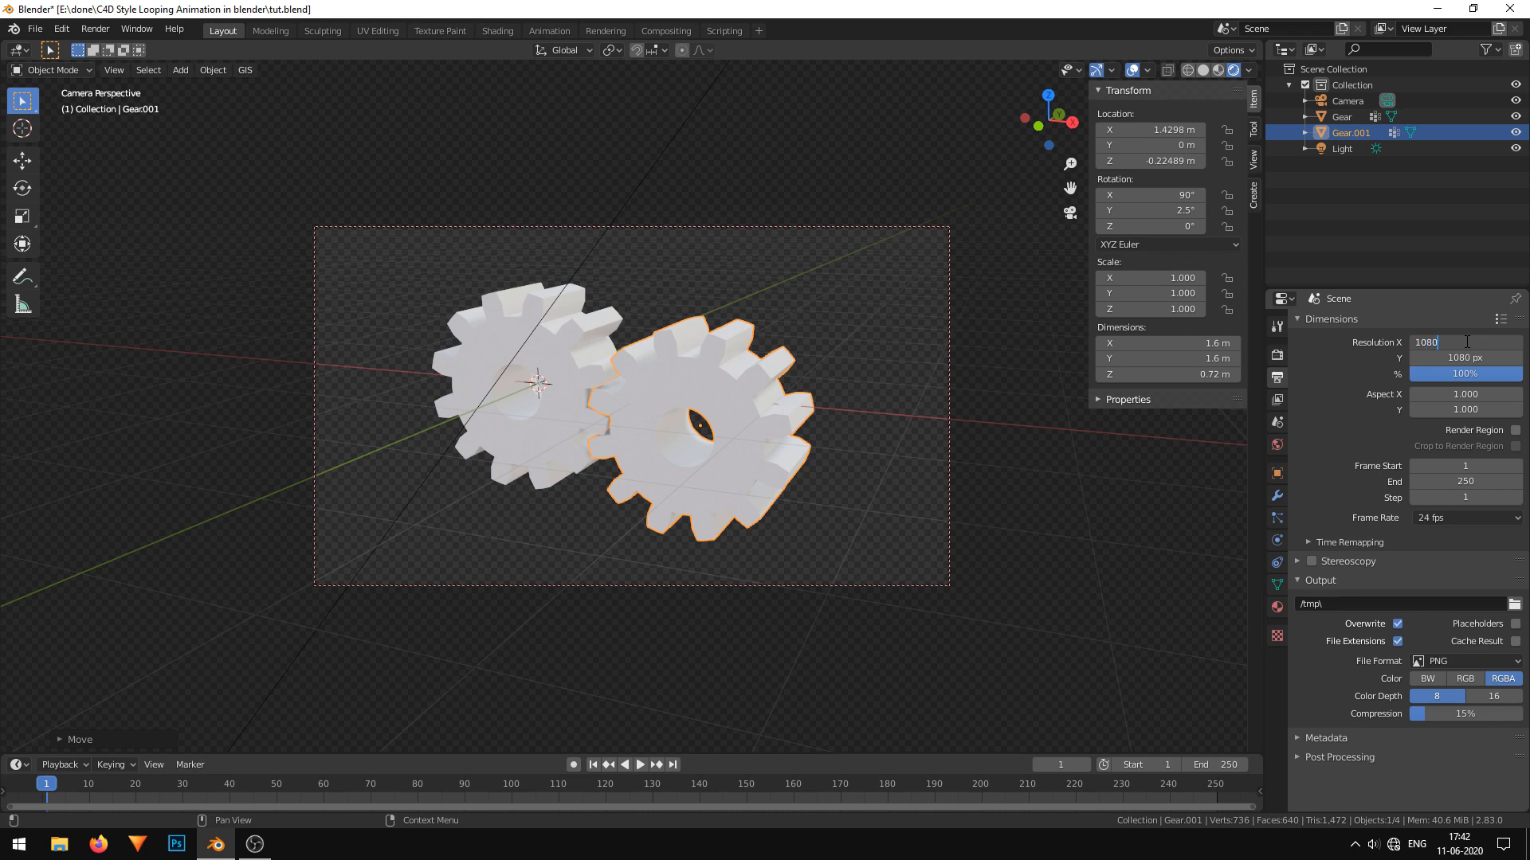
{"action": "key", "text": "Return"}
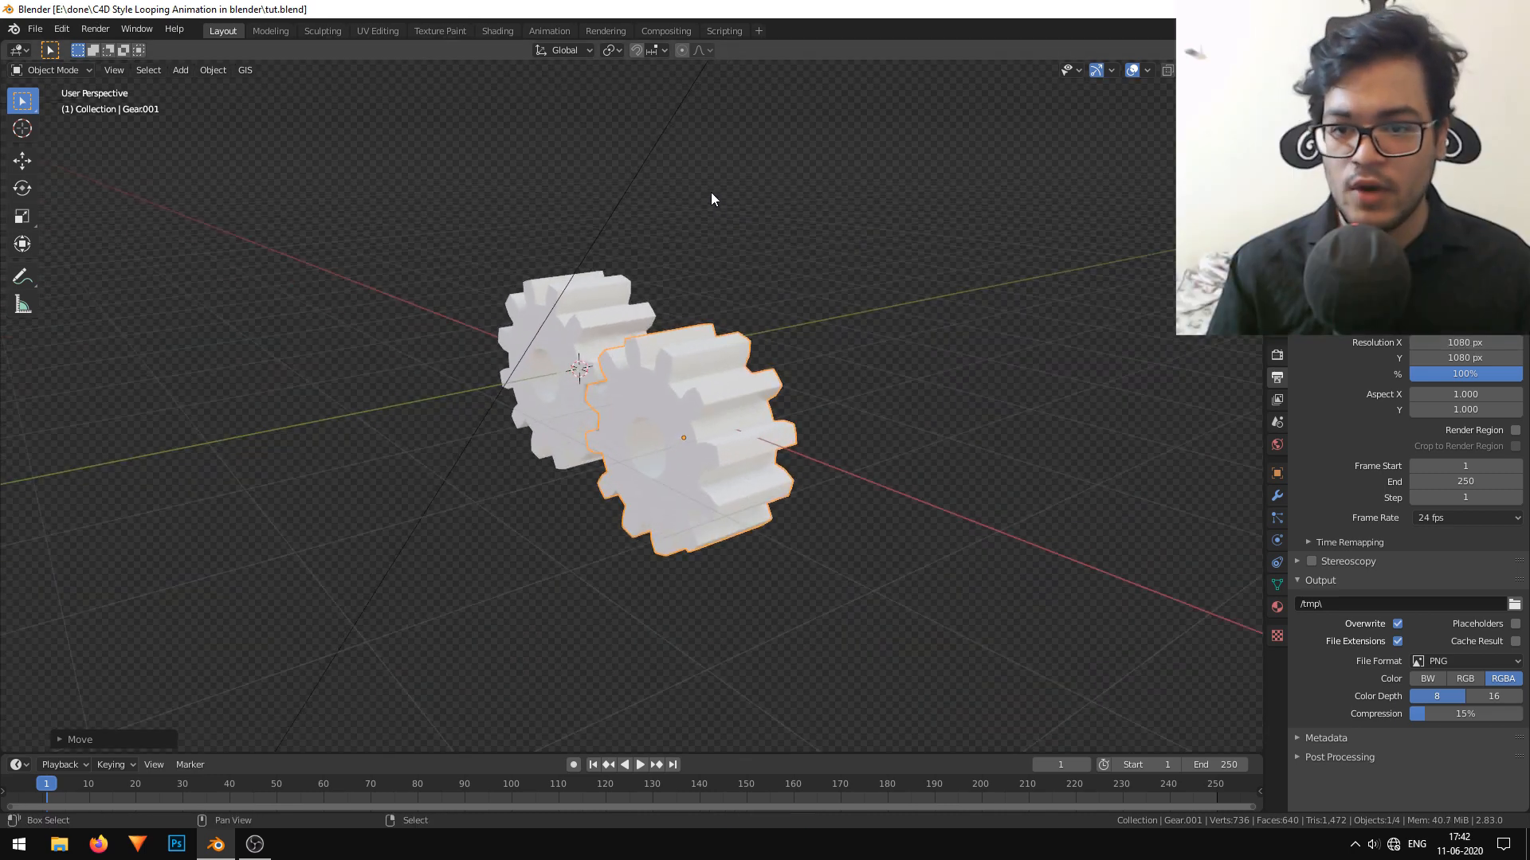
Add a plane at the scene centre and scale it up well beyond the gears.
{"action": "key", "text": "shift+a"}
{"action": "mouse_move", "coordinate": [710, 193]}
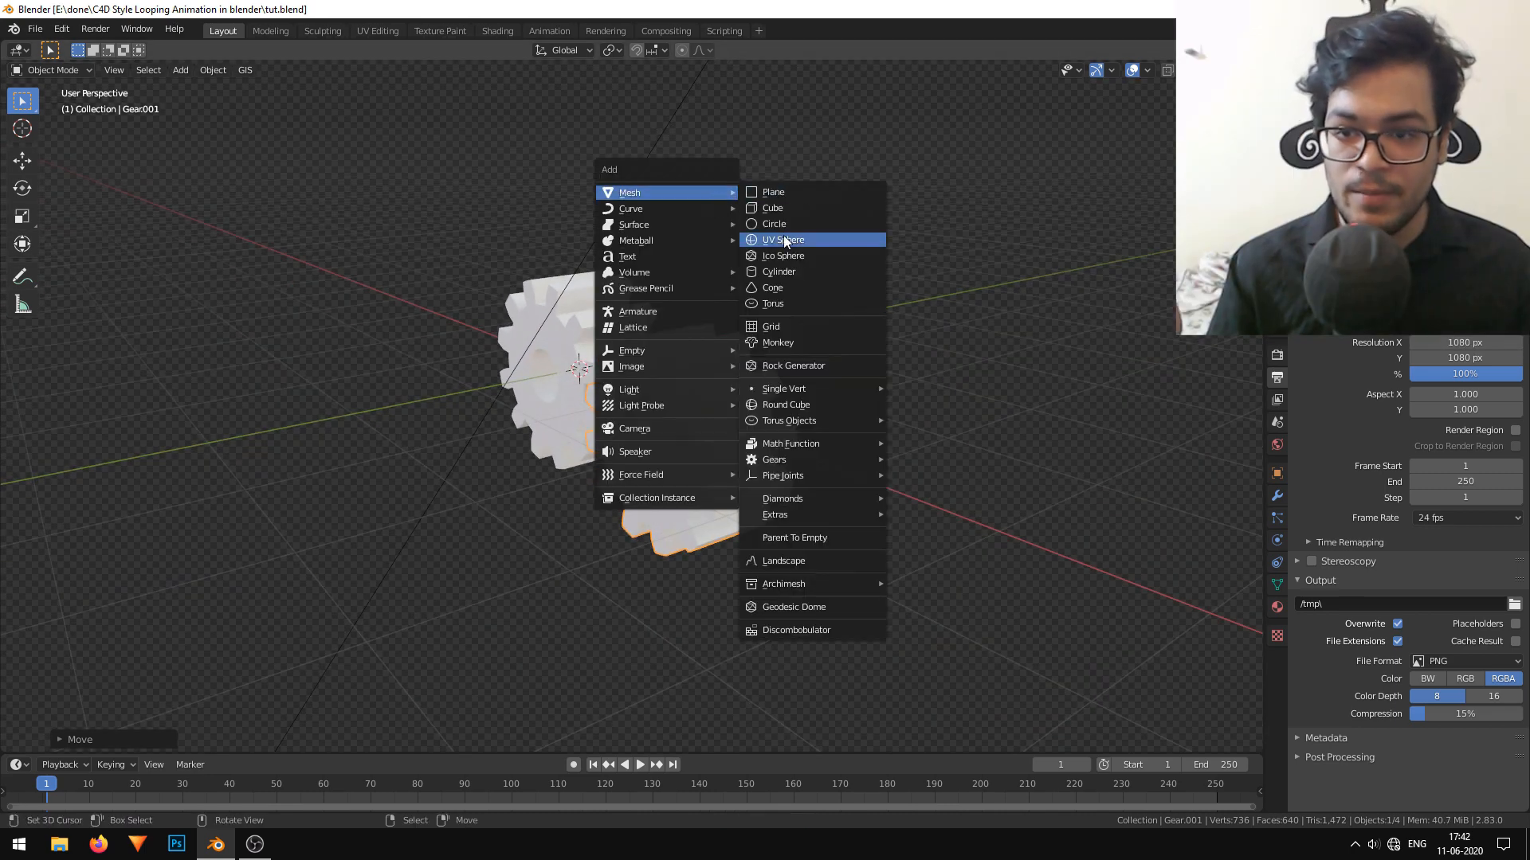
{"action": "left_click", "coordinate": [816, 192]}
{"action": "scroll", "coordinate": [782, 341], "scroll_direction": "down", "scroll_amount": 1}
{"action": "key", "text": "s"}
{"action": "left_click", "coordinate": [4, 331]}
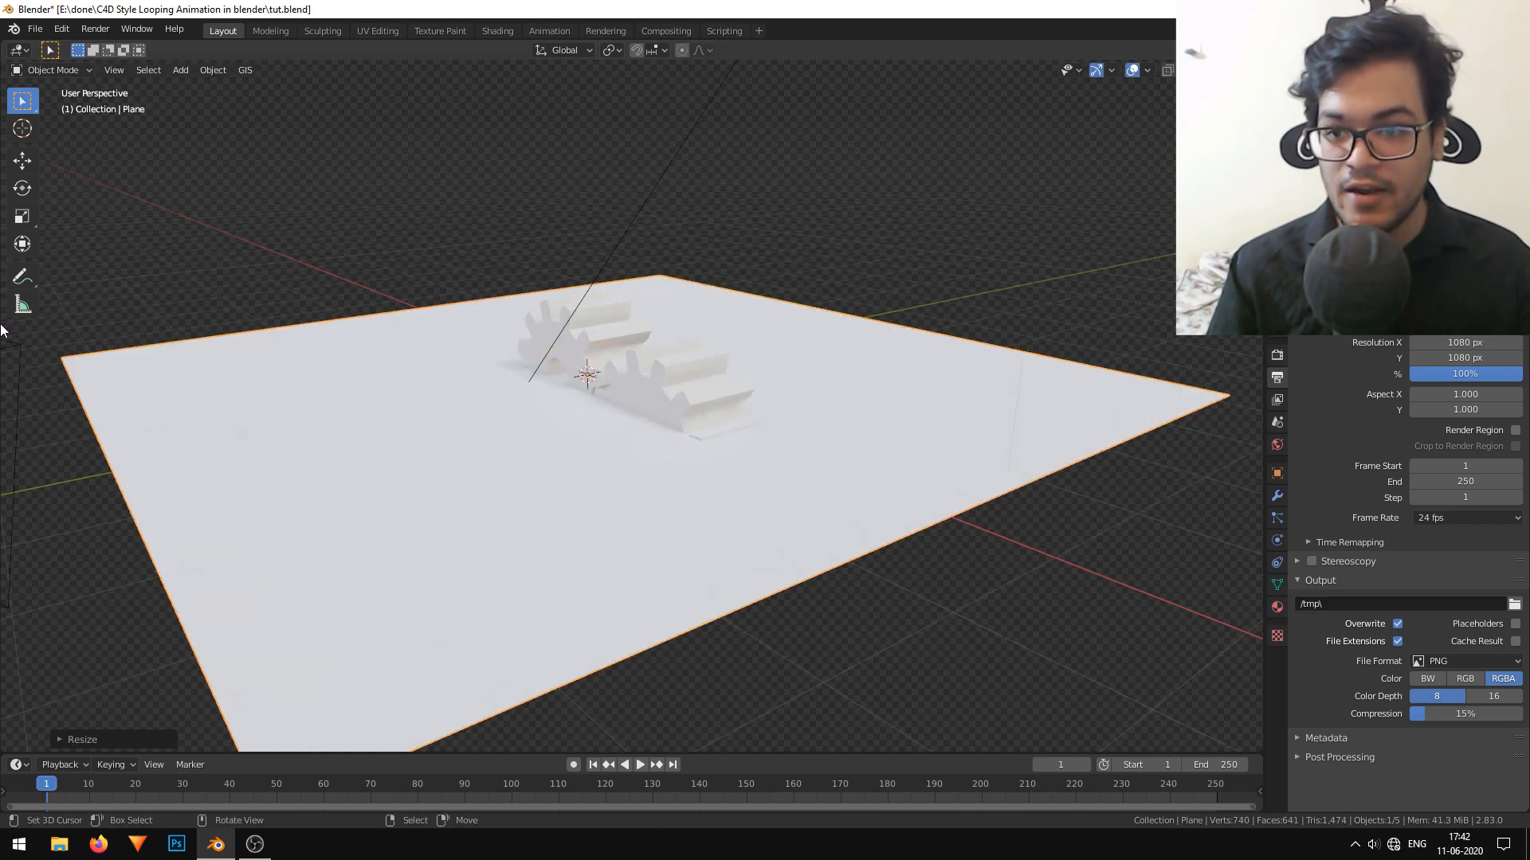
Rotate the plane 90° about X and enlarge it until it fills the camera frame as an upright backdrop.
{"action": "key", "text": "r"}
{"action": "key", "text": "x"}
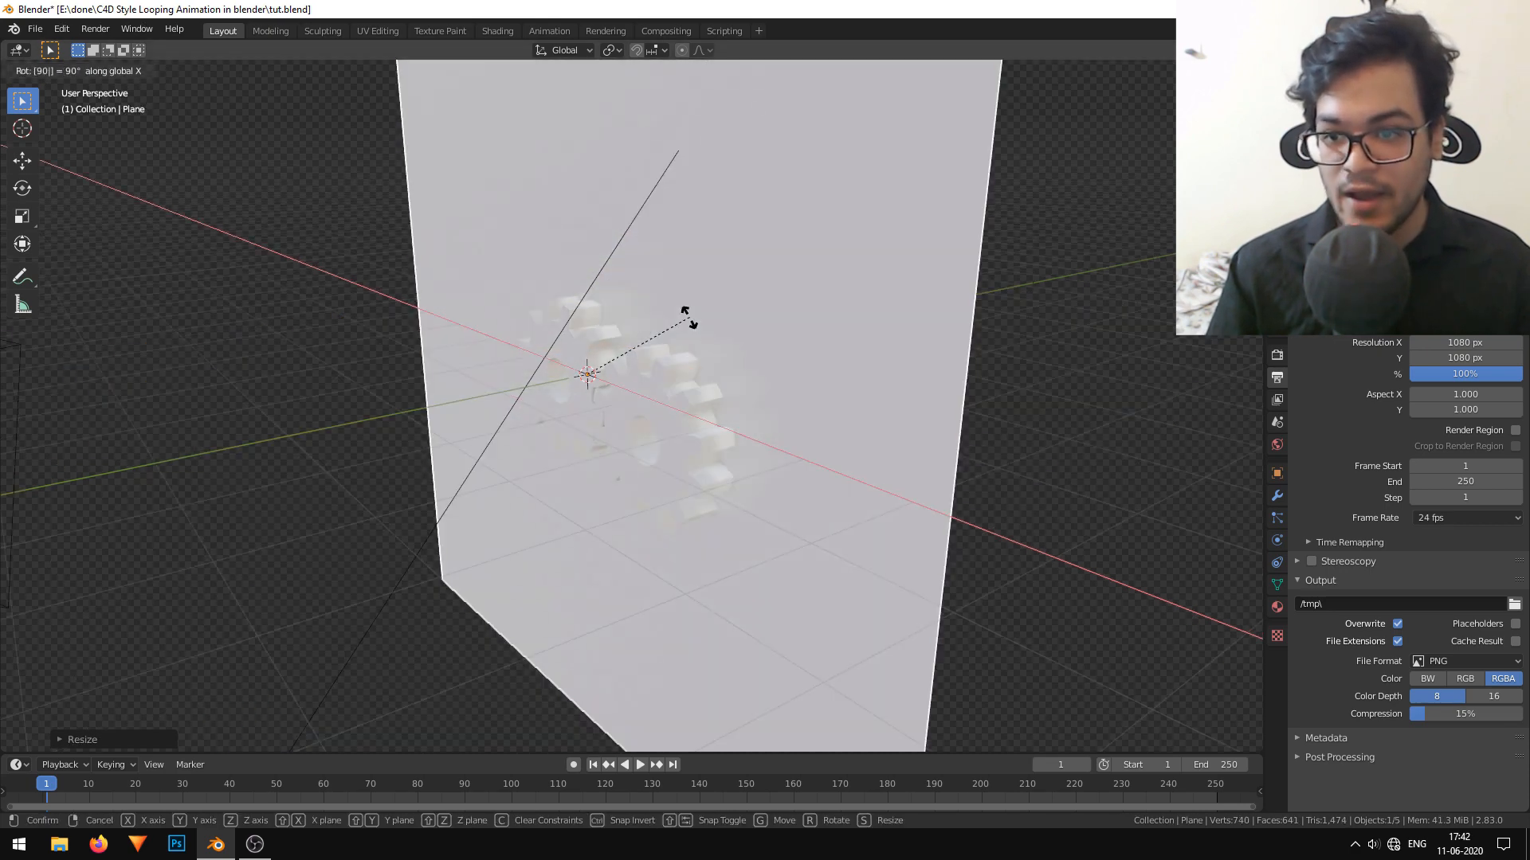
{"action": "left_click", "coordinate": [686, 318]}
{"action": "key", "text": "s"}
{"action": "left_click", "coordinate": [1081, 490]}
{"action": "scroll", "coordinate": [905, 475], "scroll_direction": "down", "scroll_amount": 5}
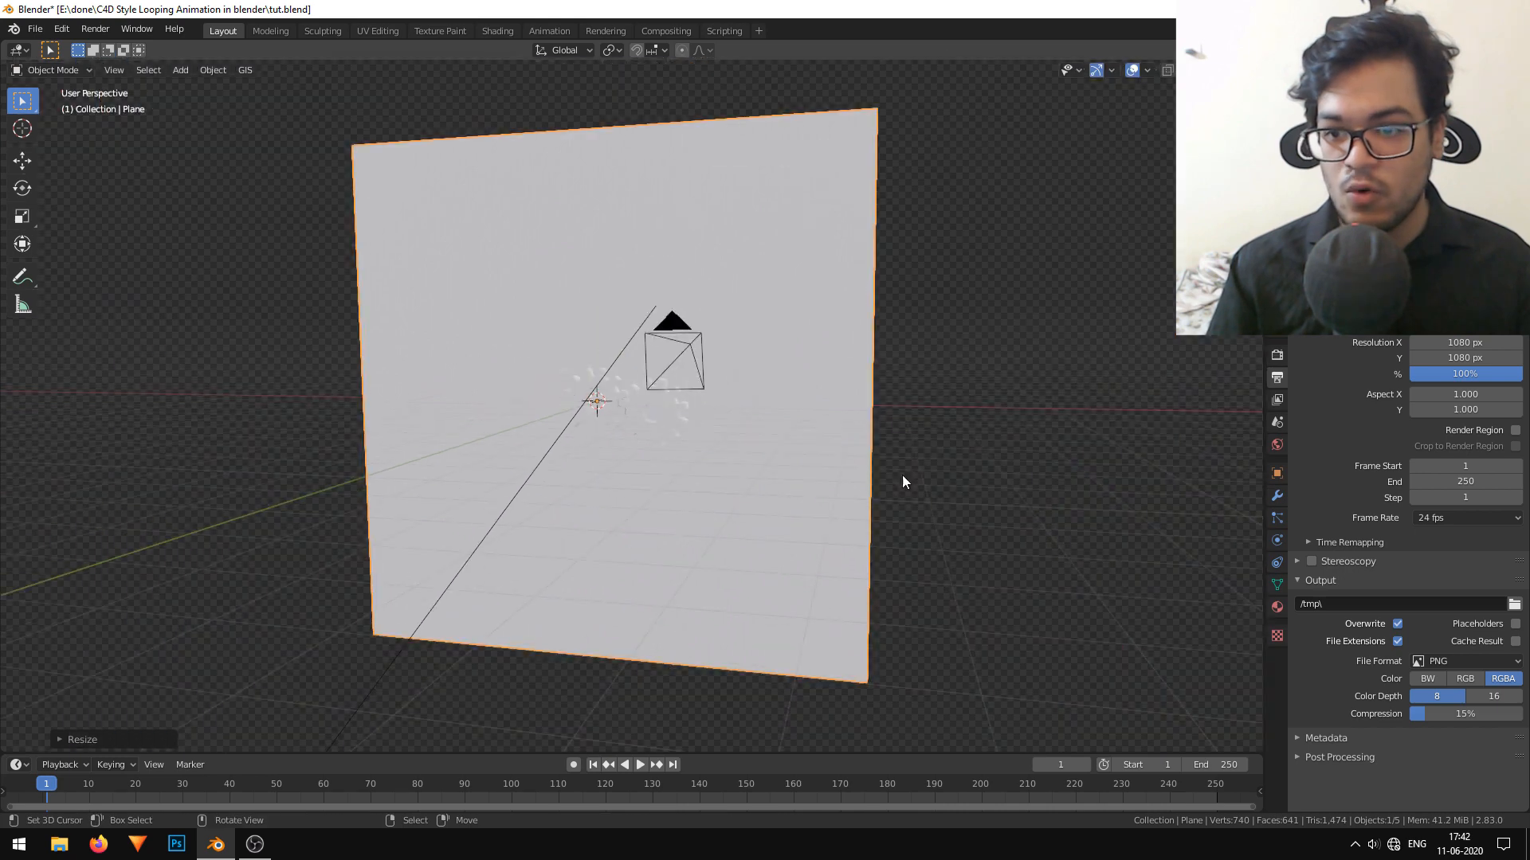
{"action": "middle_click_drag", "start_coordinate": [902, 475], "coordinate": [929, 469]}
{"action": "key", "text": "KP_0"}
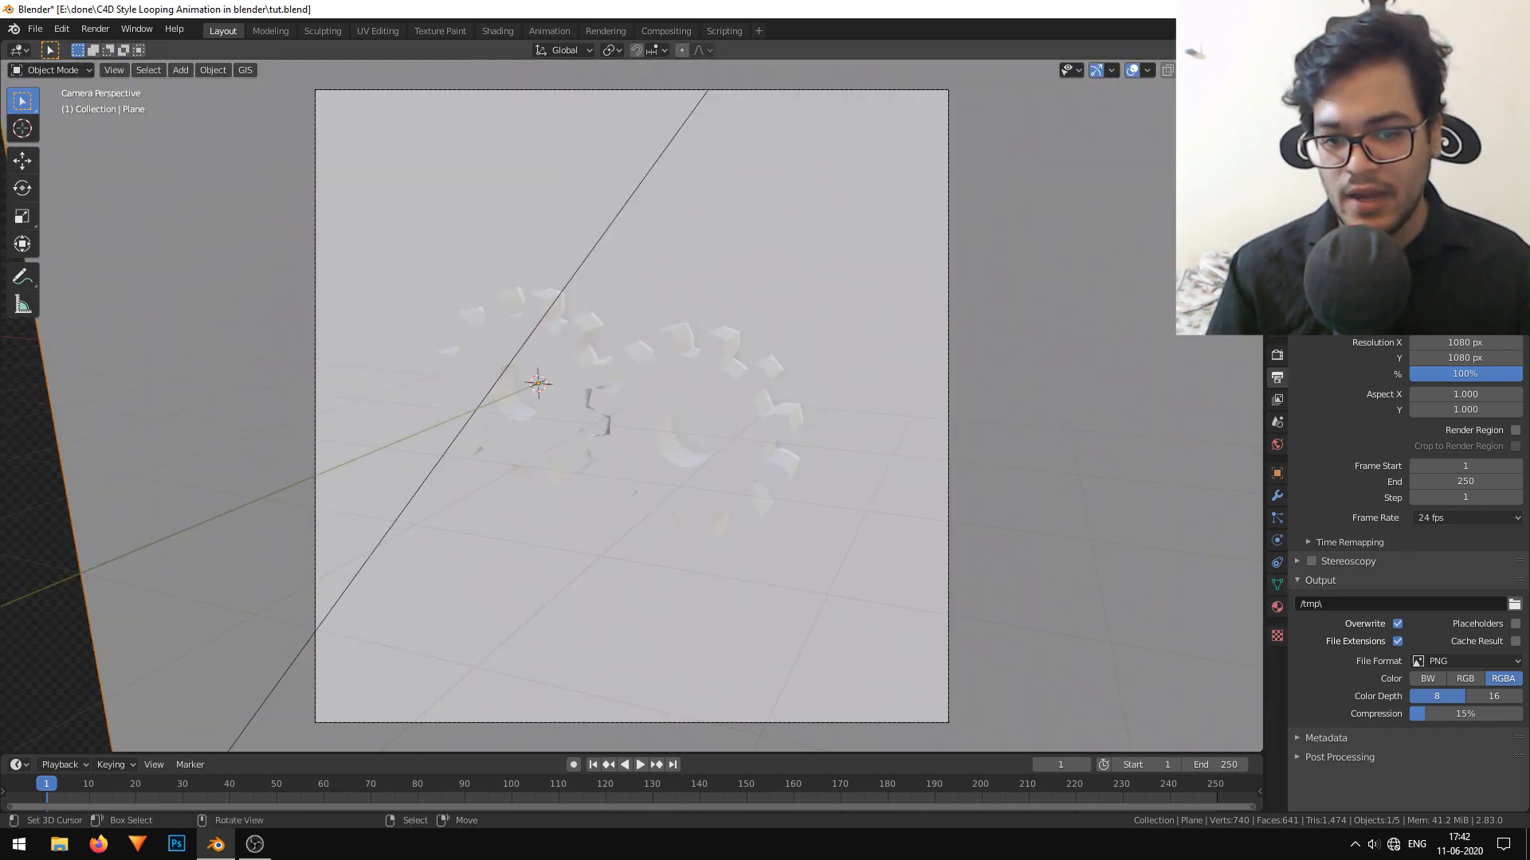
Give the backdrop plane a new material with a medium blue base colour.
{"action": "left_click", "coordinate": [1277, 607]}
{"action": "left_click", "coordinate": [1421, 391]}
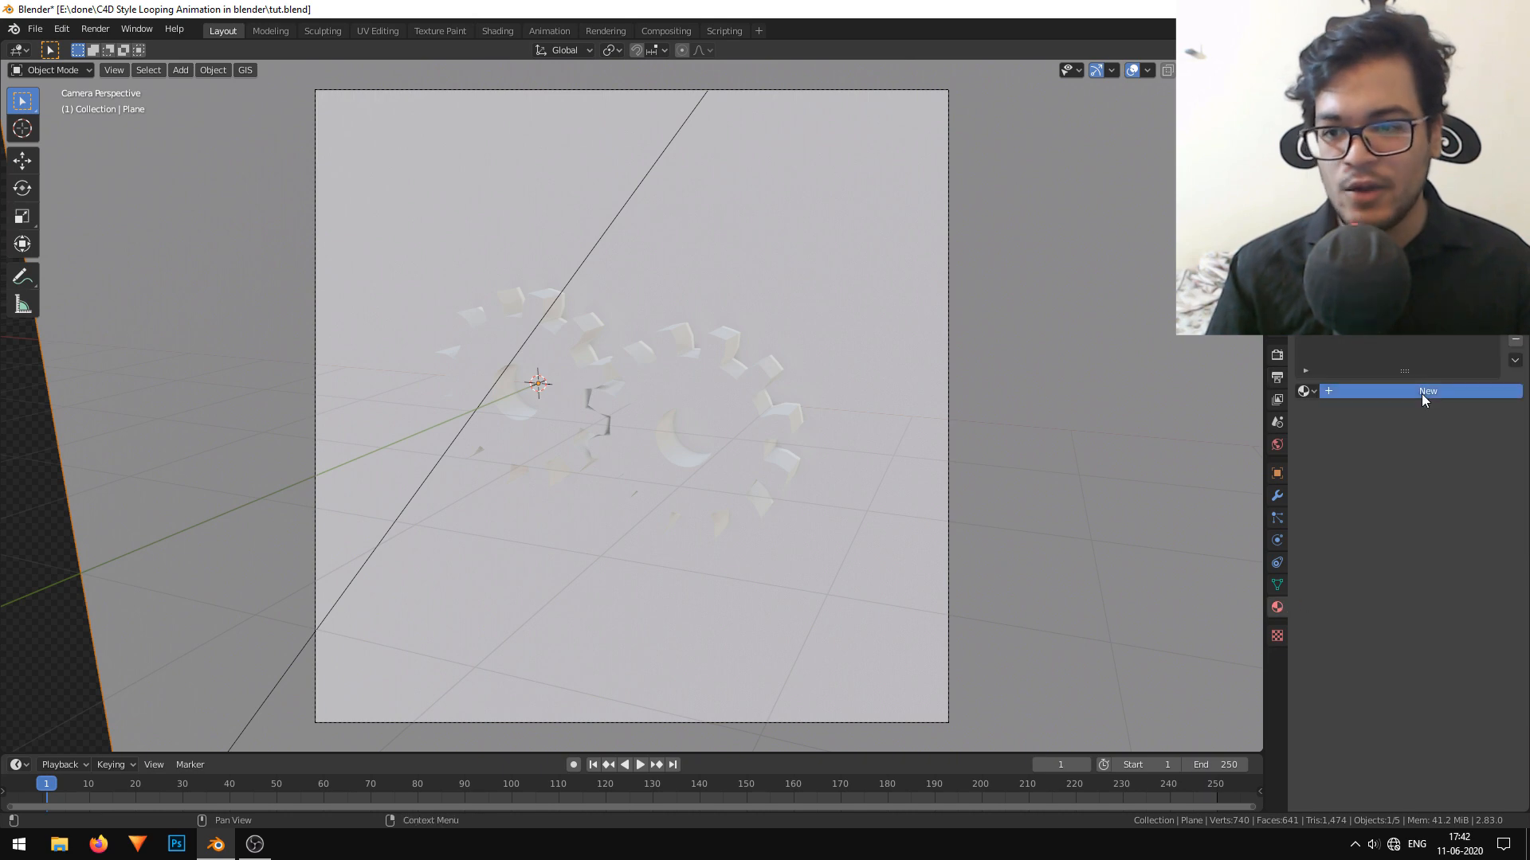
{"action": "left_click", "coordinate": [1446, 552]}
{"action": "mouse_move", "coordinate": [1432, 381]}
{"action": "left_mouse_down"}
{"action": "mouse_move", "coordinate": [1407, 416]}
{"action": "mouse_move", "coordinate": [1450, 350]}
{"action": "left_mouse_up"}
Give the duplicate gear a new material named gear with a pure white base colour.
{"action": "left_click", "coordinate": [689, 423]}
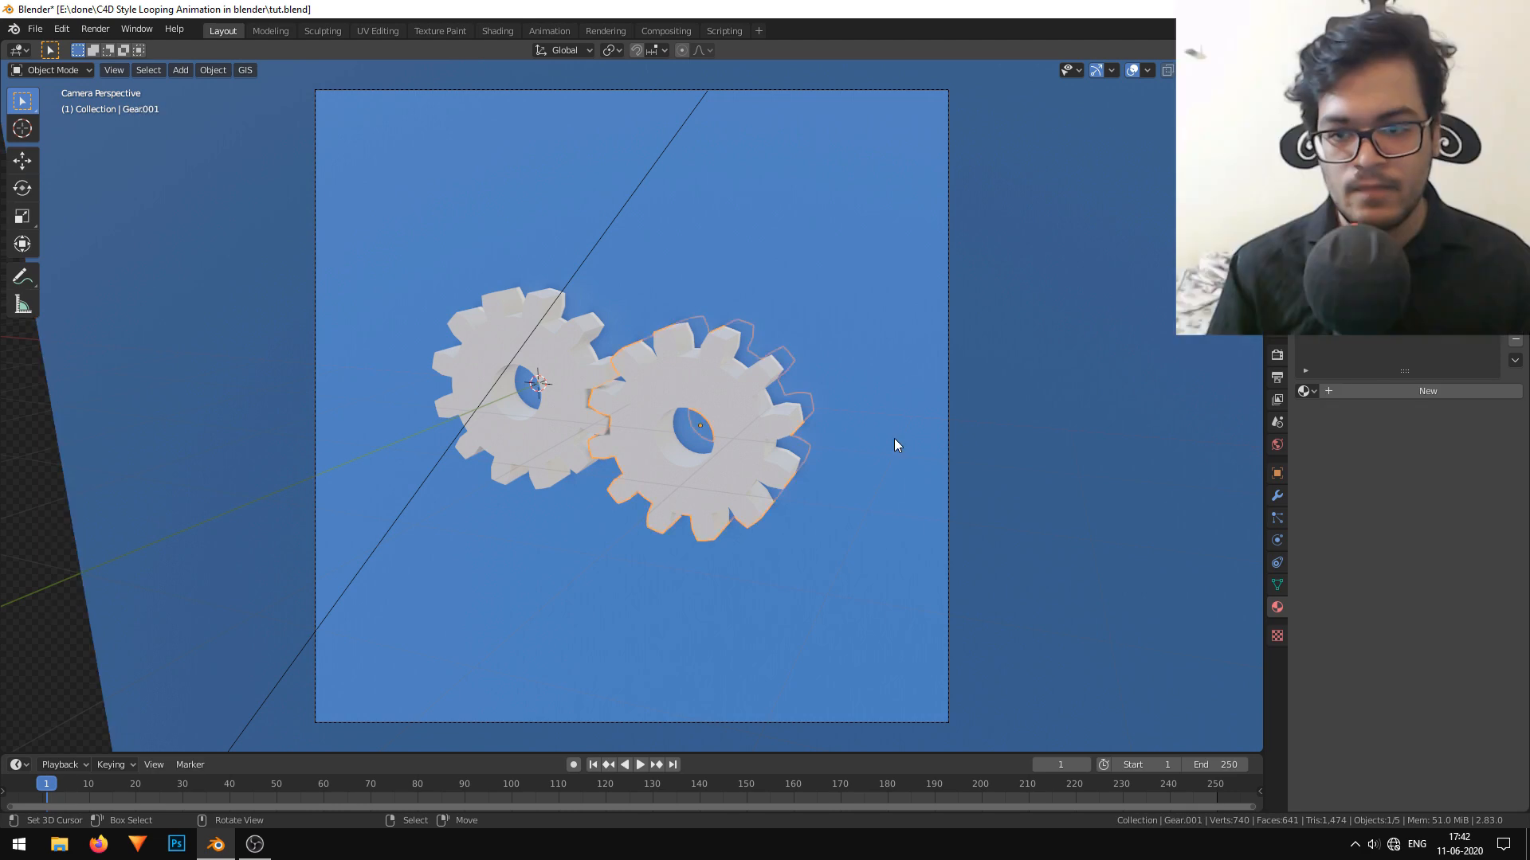
{"action": "left_click", "coordinate": [1371, 391]}
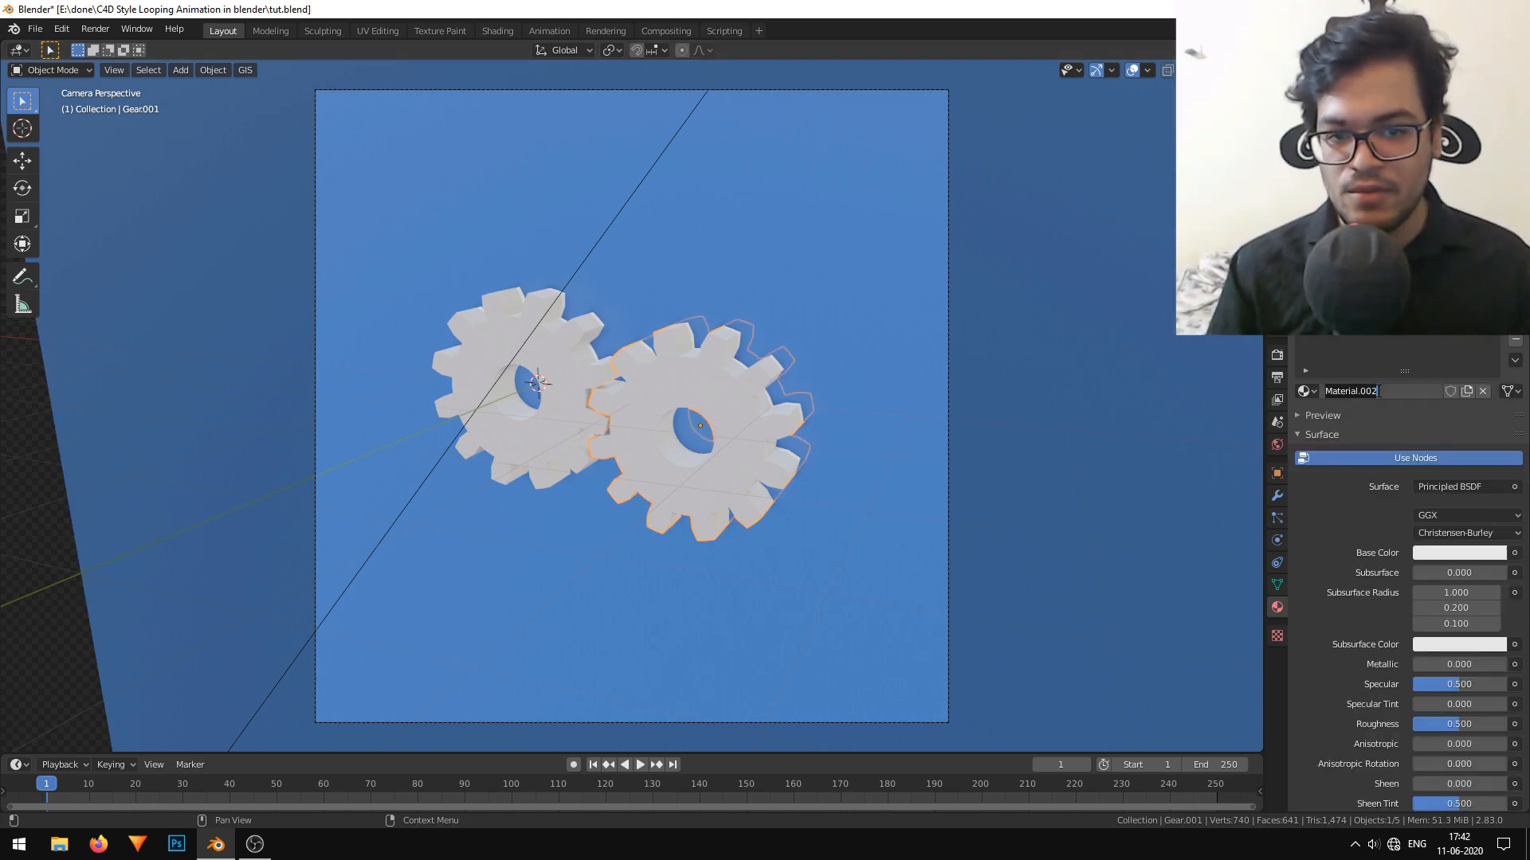
{"action": "left_click", "coordinate": [1461, 552]}
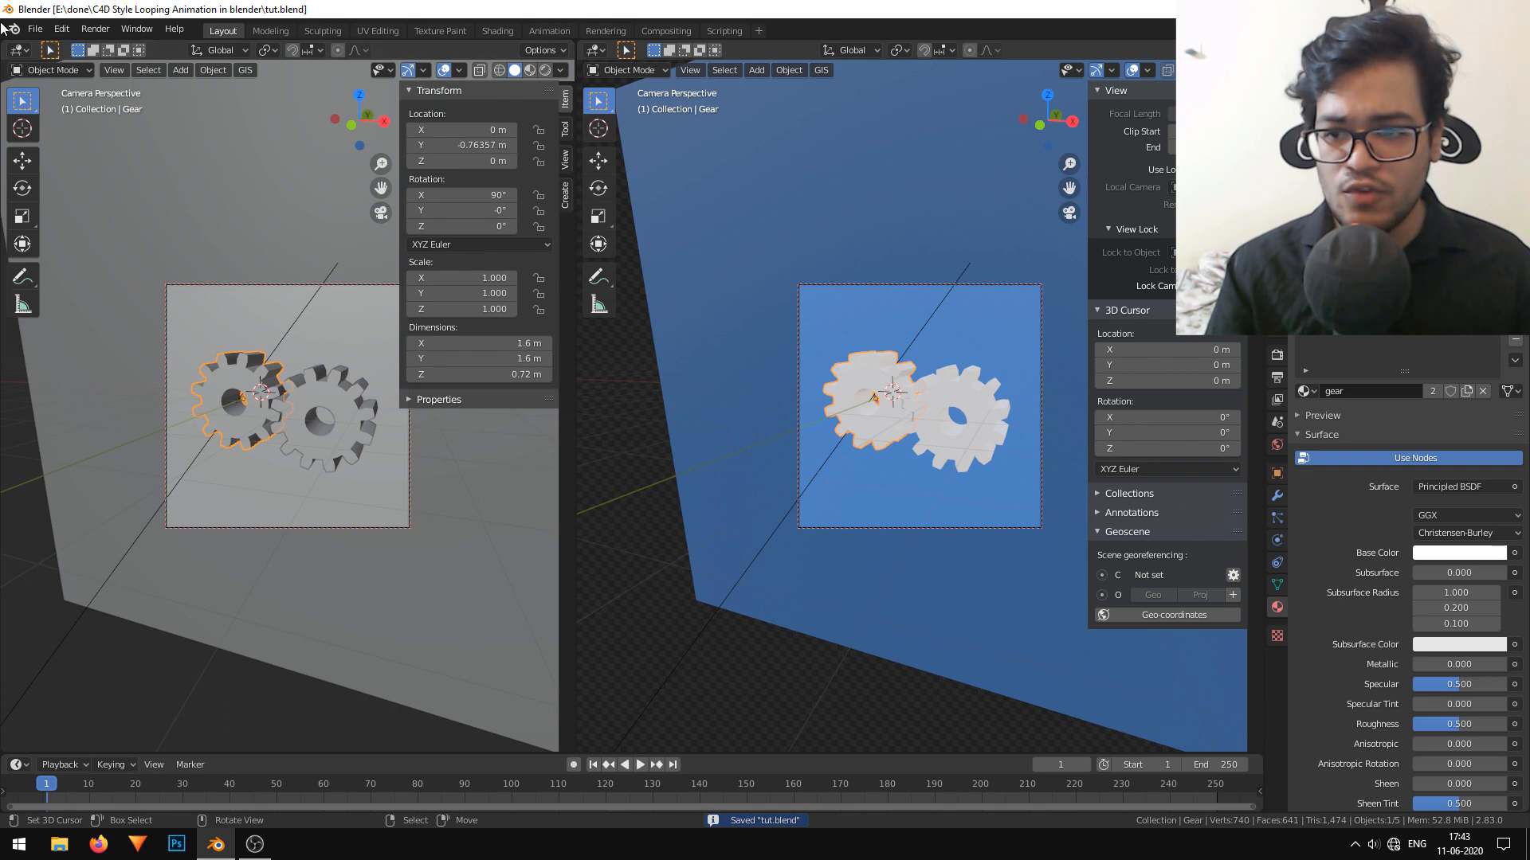
Turn the spare 3D view into a Shader Editor showing the gear material's nodes, with its sidebar hidden.
{"action": "left_click", "coordinate": [50, 70]}
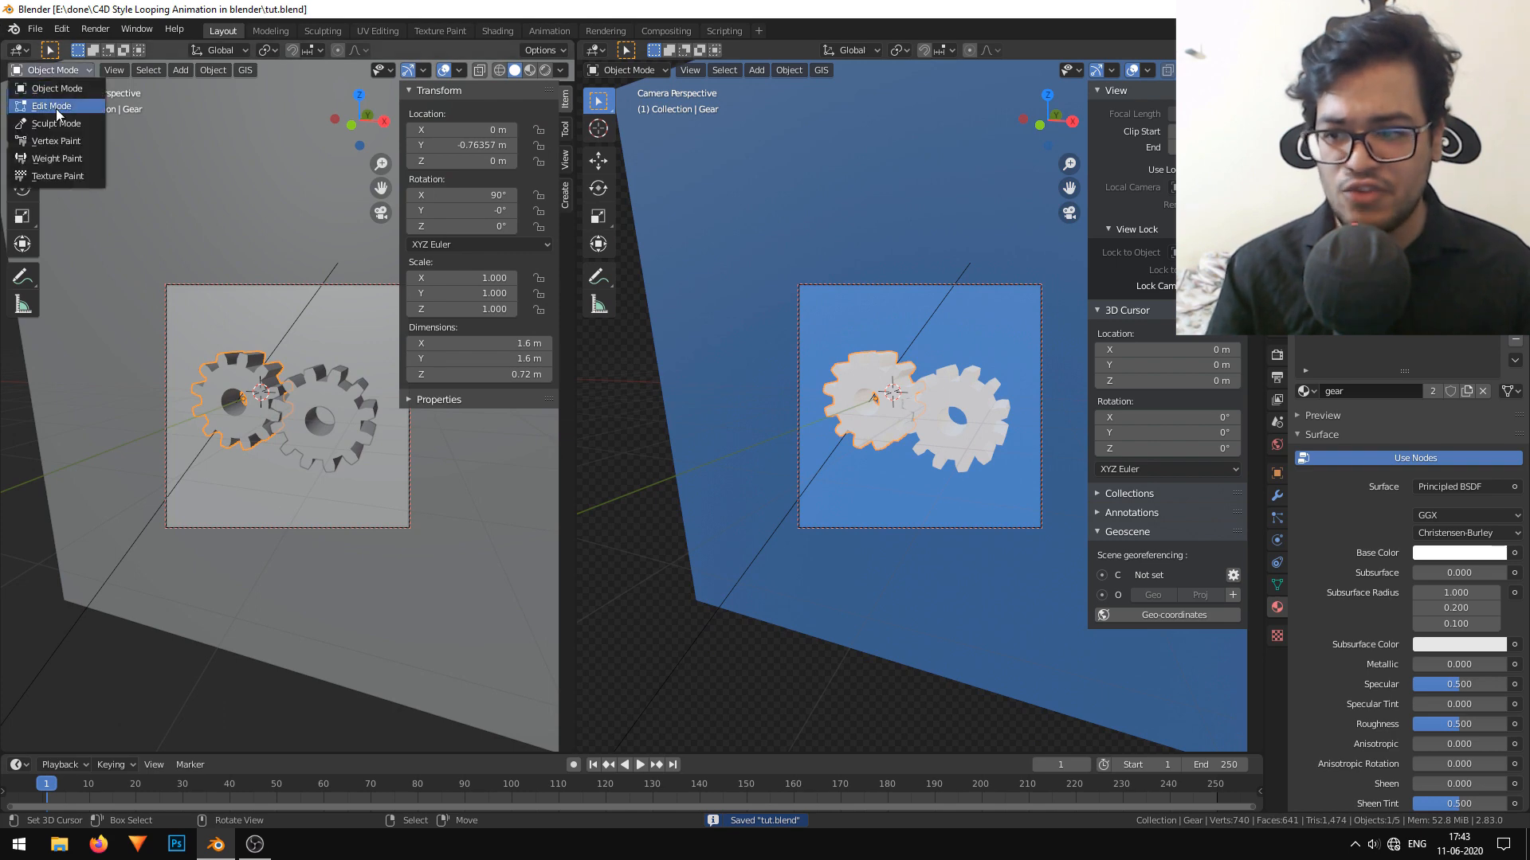
{"action": "left_click", "coordinate": [19, 52]}
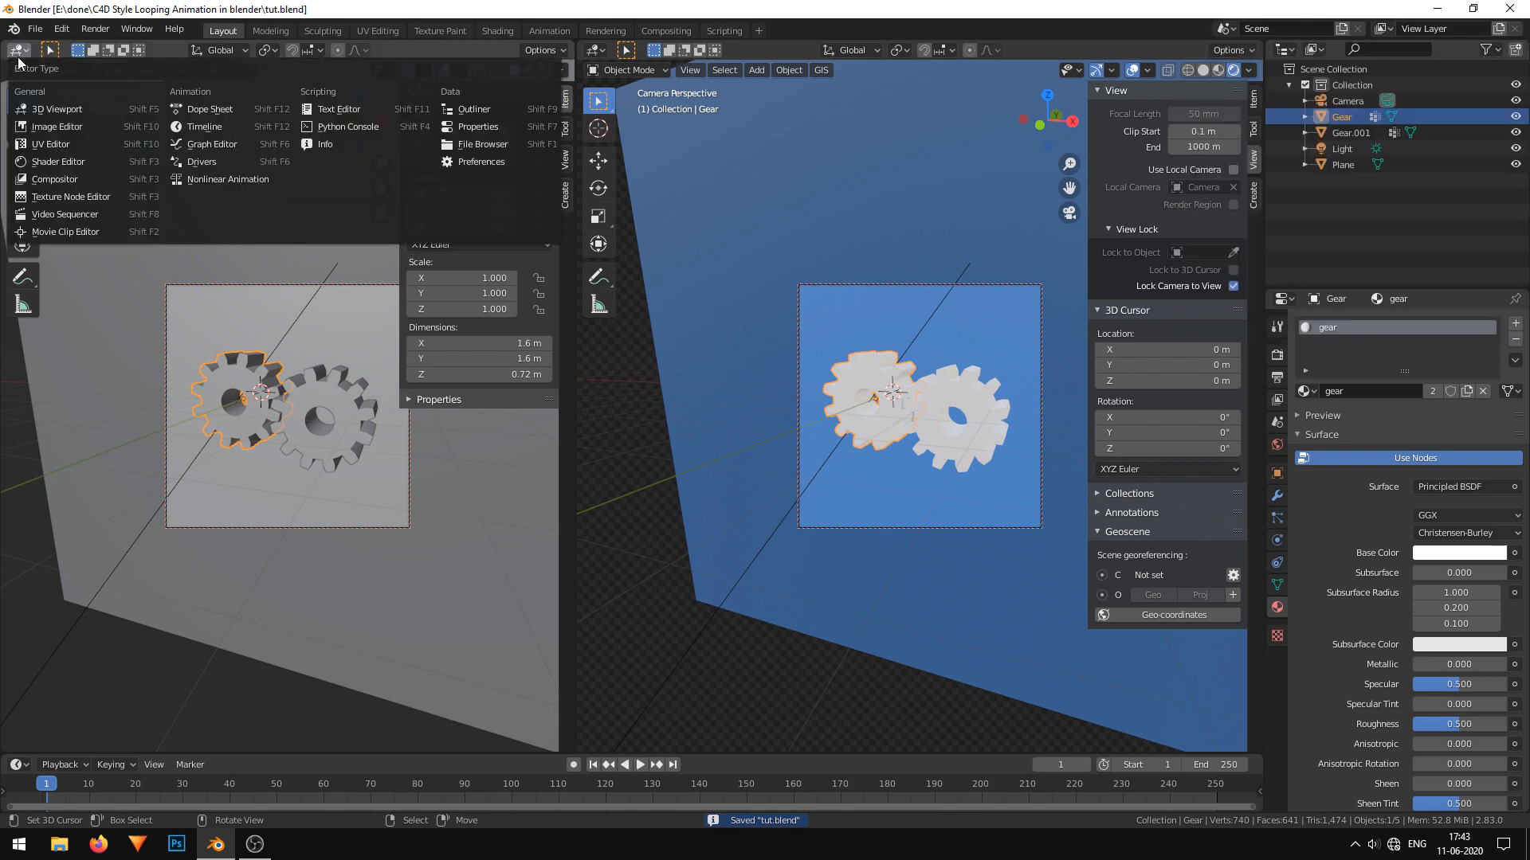
{"action": "left_click", "coordinate": [68, 160]}
{"action": "scroll", "coordinate": [167, 321], "scroll_direction": "up", "scroll_amount": 3}
{"action": "middle_click_drag", "start_coordinate": [171, 318], "coordinate": [325, 169]}
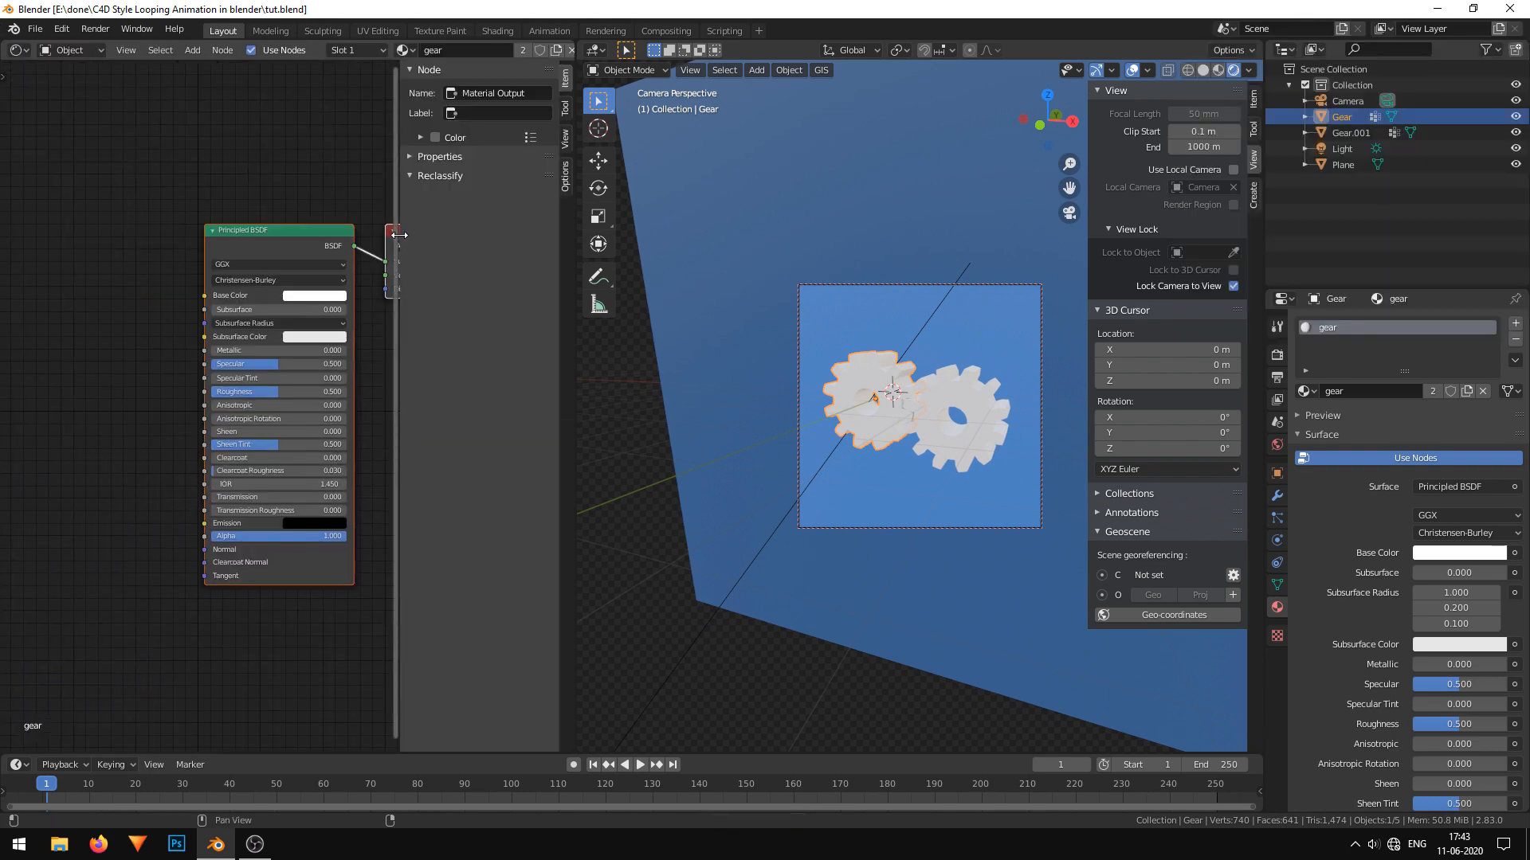
{"action": "key", "text": "n"}
{"action": "scroll", "coordinate": [93, 284], "scroll_direction": "up", "scroll_amount": 3}
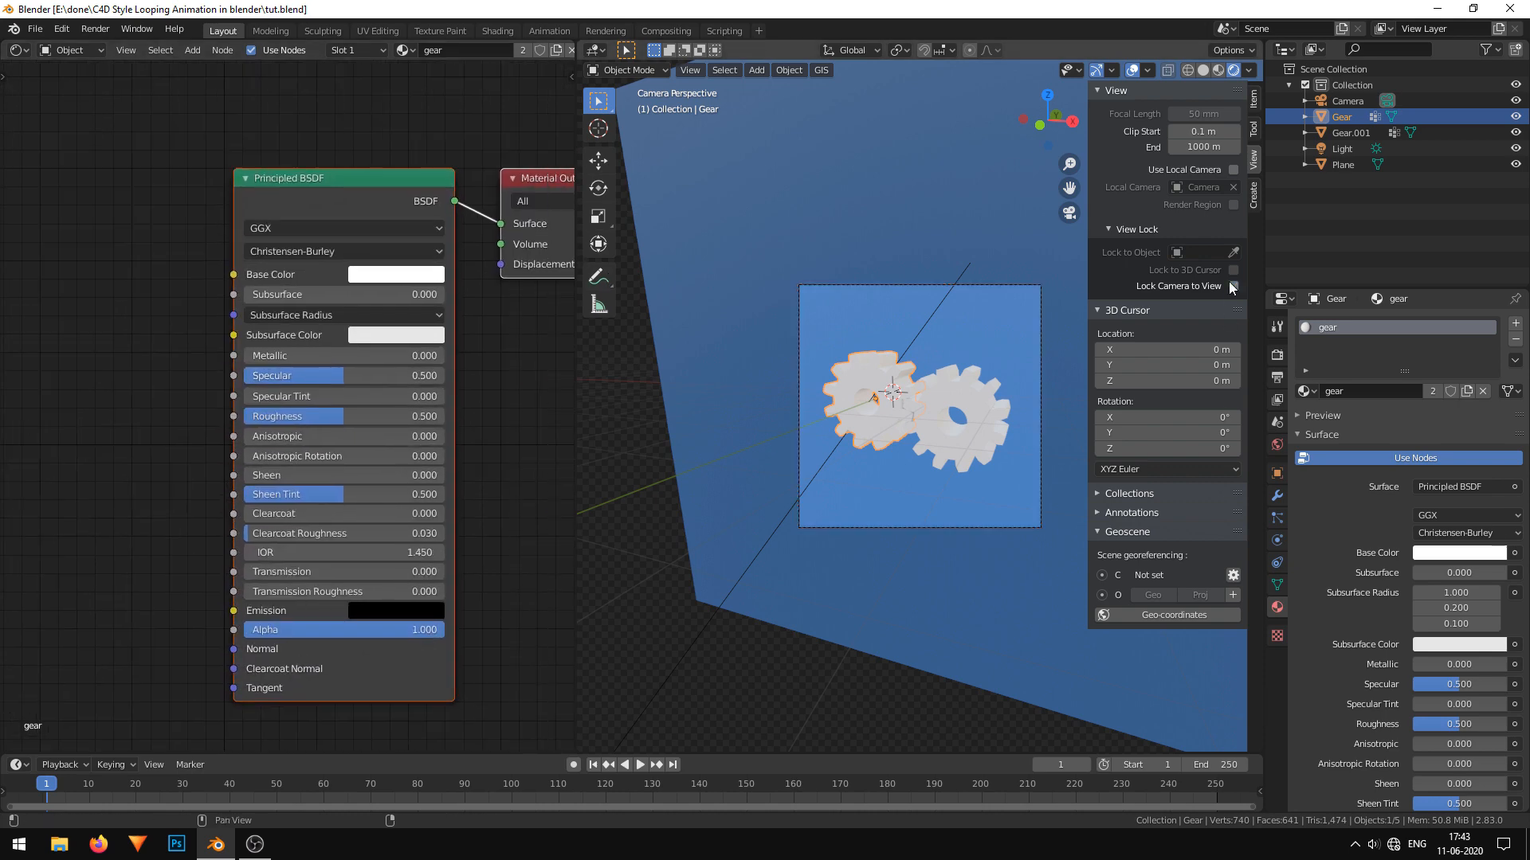
{"action": "scroll", "coordinate": [822, 462], "scroll_direction": "up", "scroll_amount": 6}
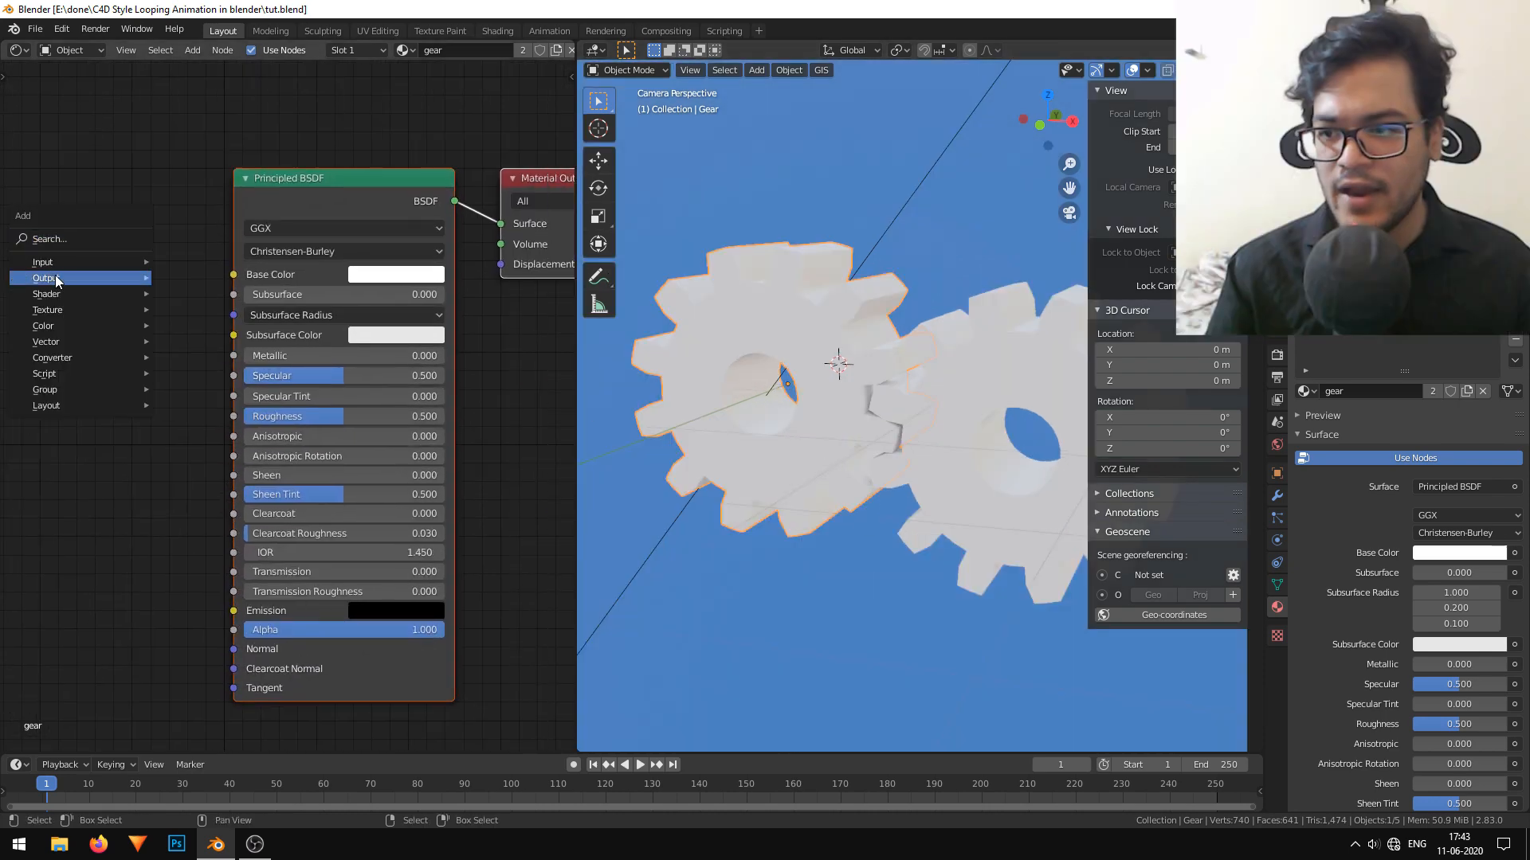
Add a Musgrave Texture node to the gear material, placed before the Principled BSDF.
{"action": "left_click", "coordinate": [85, 240]}
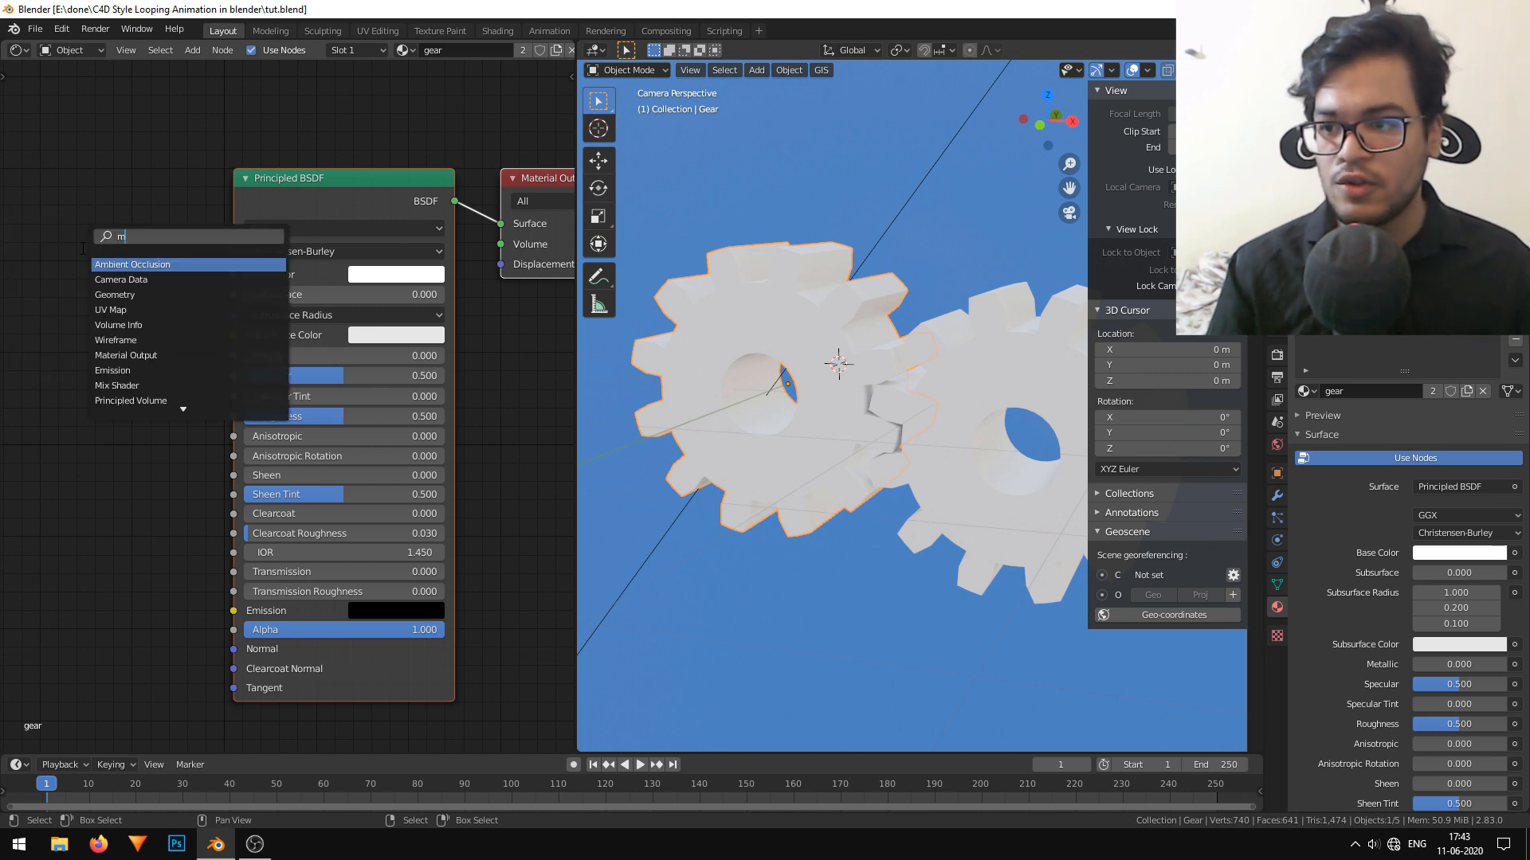
{"action": "key", "text": "Return"}
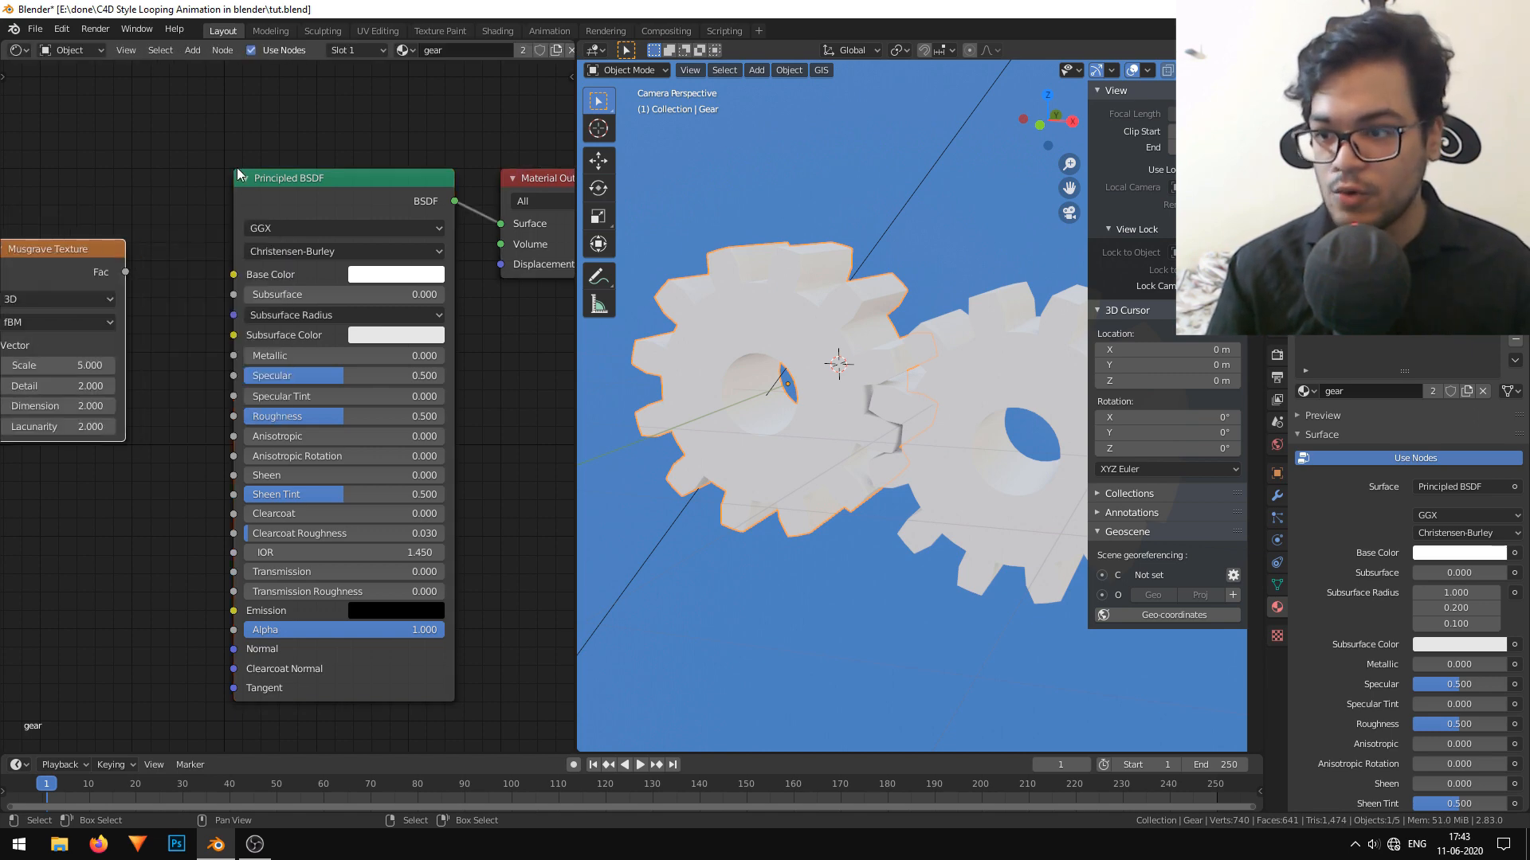
{"action": "key", "text": "Home"}
Add a ColorRamp node and connect the Musgrave Texture's Fac output to its Fac input.
{"action": "key", "text": "shift+a"}
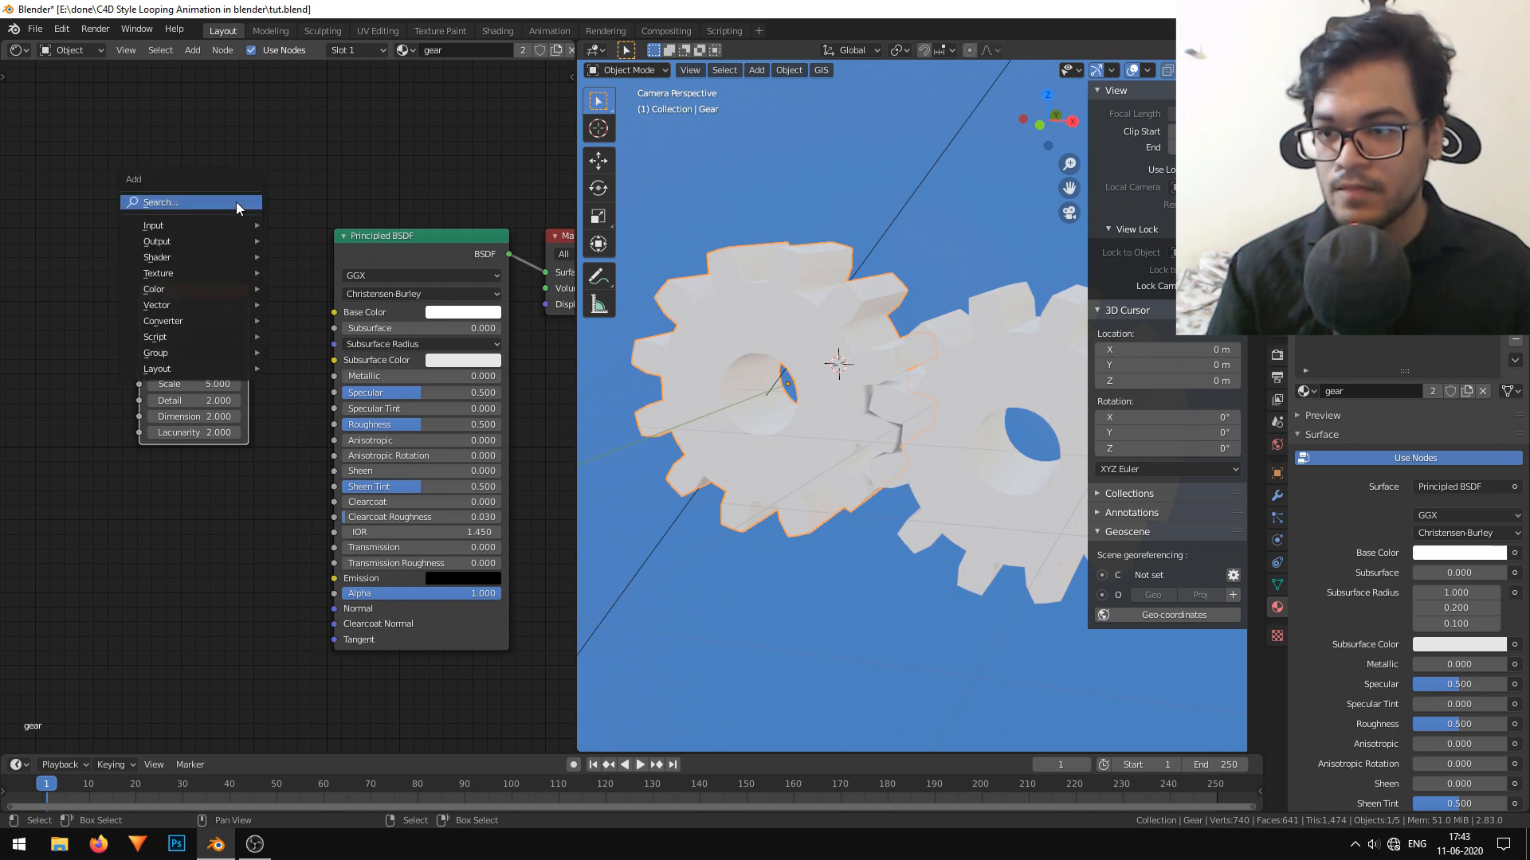
{"action": "left_click", "coordinate": [236, 202]}
{"action": "type", "text": "colo"}
{"action": "left_click", "coordinate": [268, 245]}
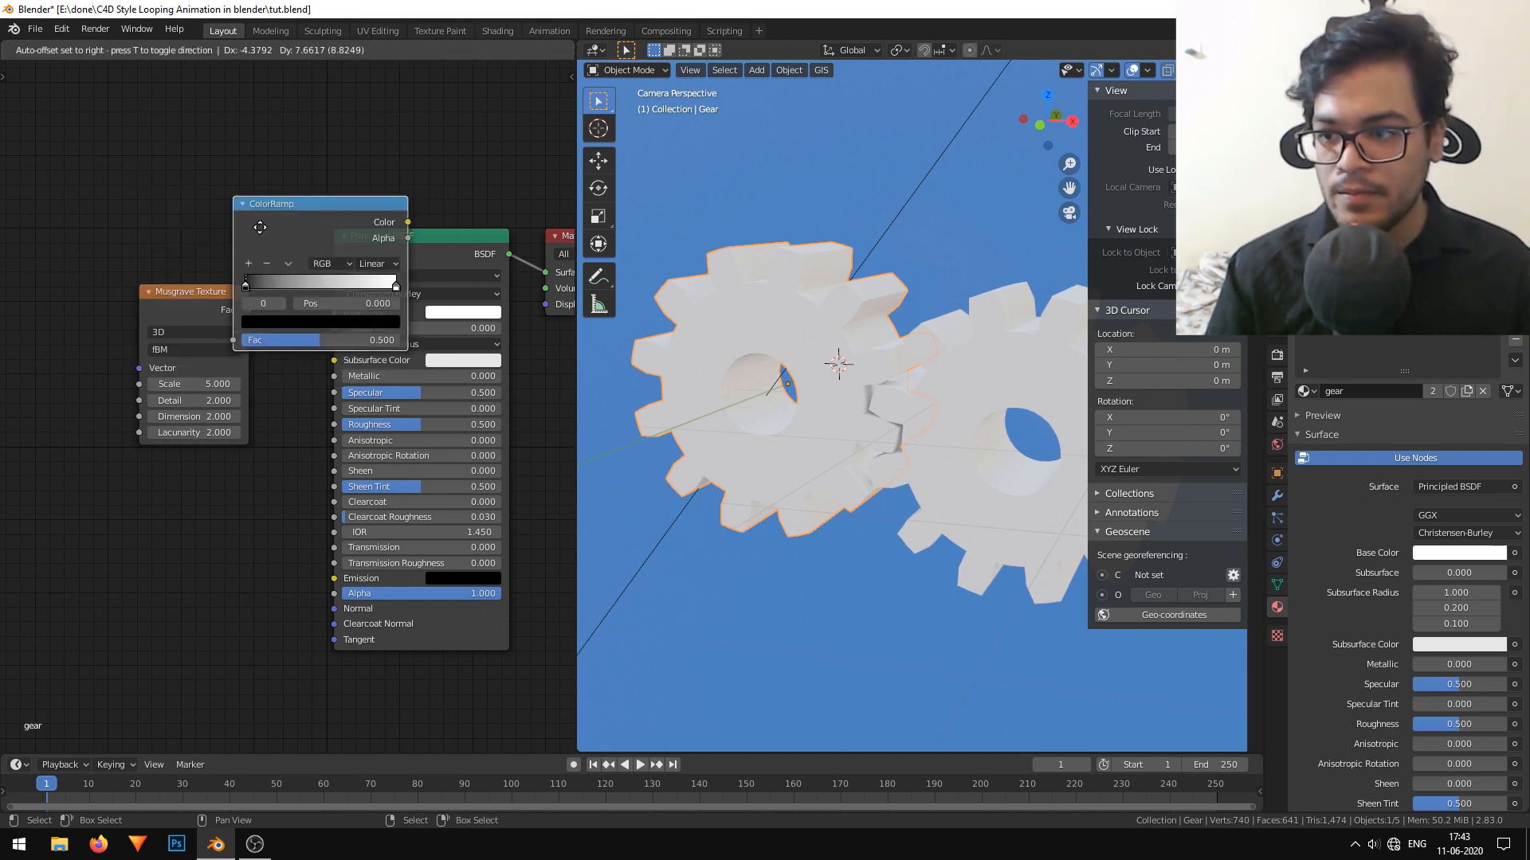
{"action": "left_click", "coordinate": [201, 290]}
{"action": "left_click_drag", "start_coordinate": [201, 290], "coordinate": [61, 171]}
{"action": "left_click_drag", "start_coordinate": [233, 118], "coordinate": [151, 292]}
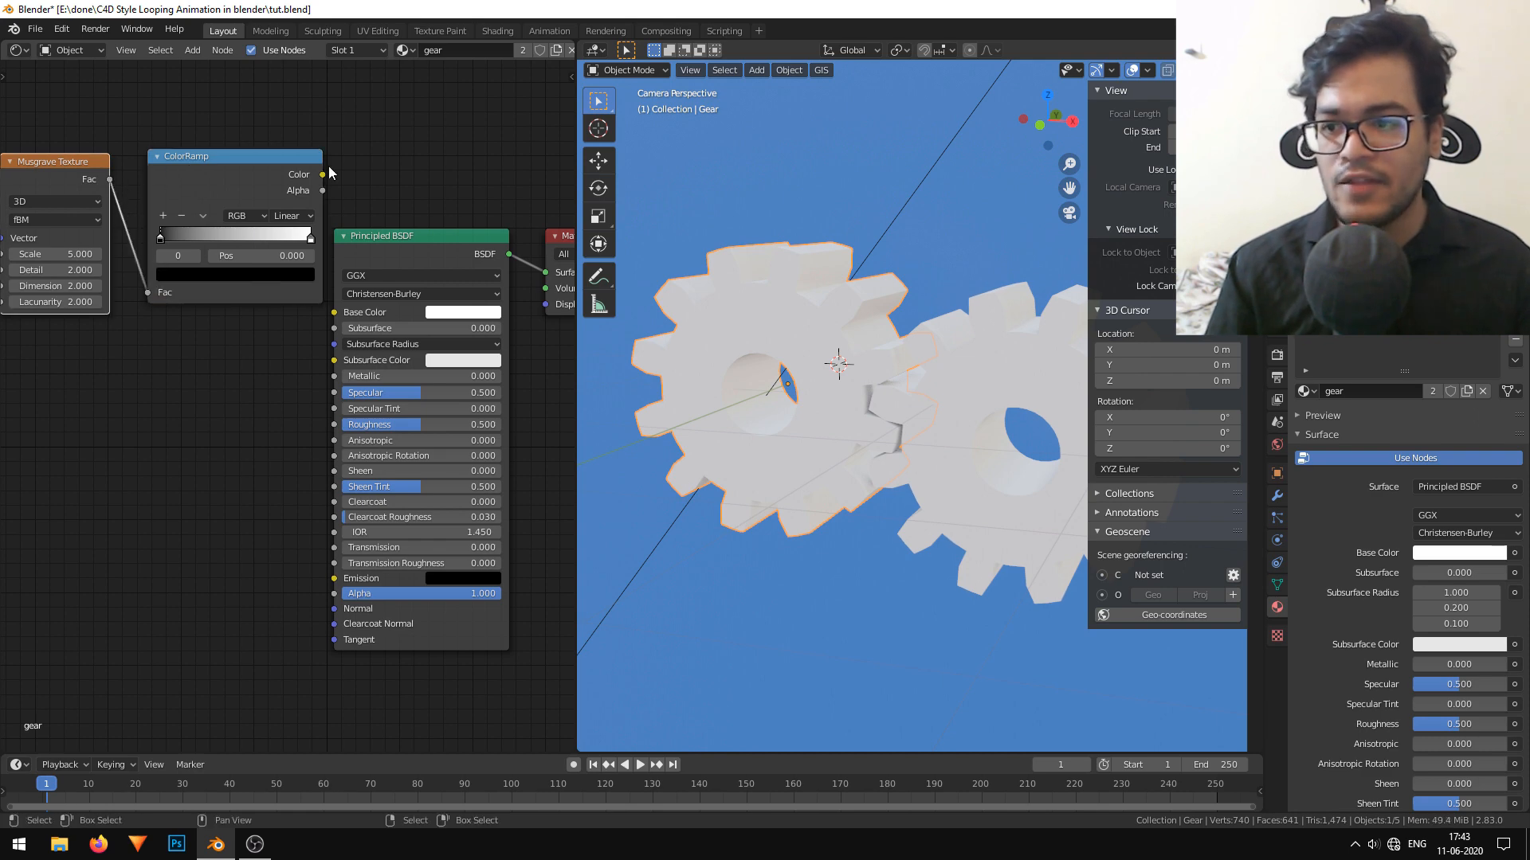
Place the ColorRamp below the Musgrave Texture and connect its Color output to the Principled BSDF's Base Color.
{"action": "left_click_drag", "start_coordinate": [319, 191], "coordinate": [240, 406]}
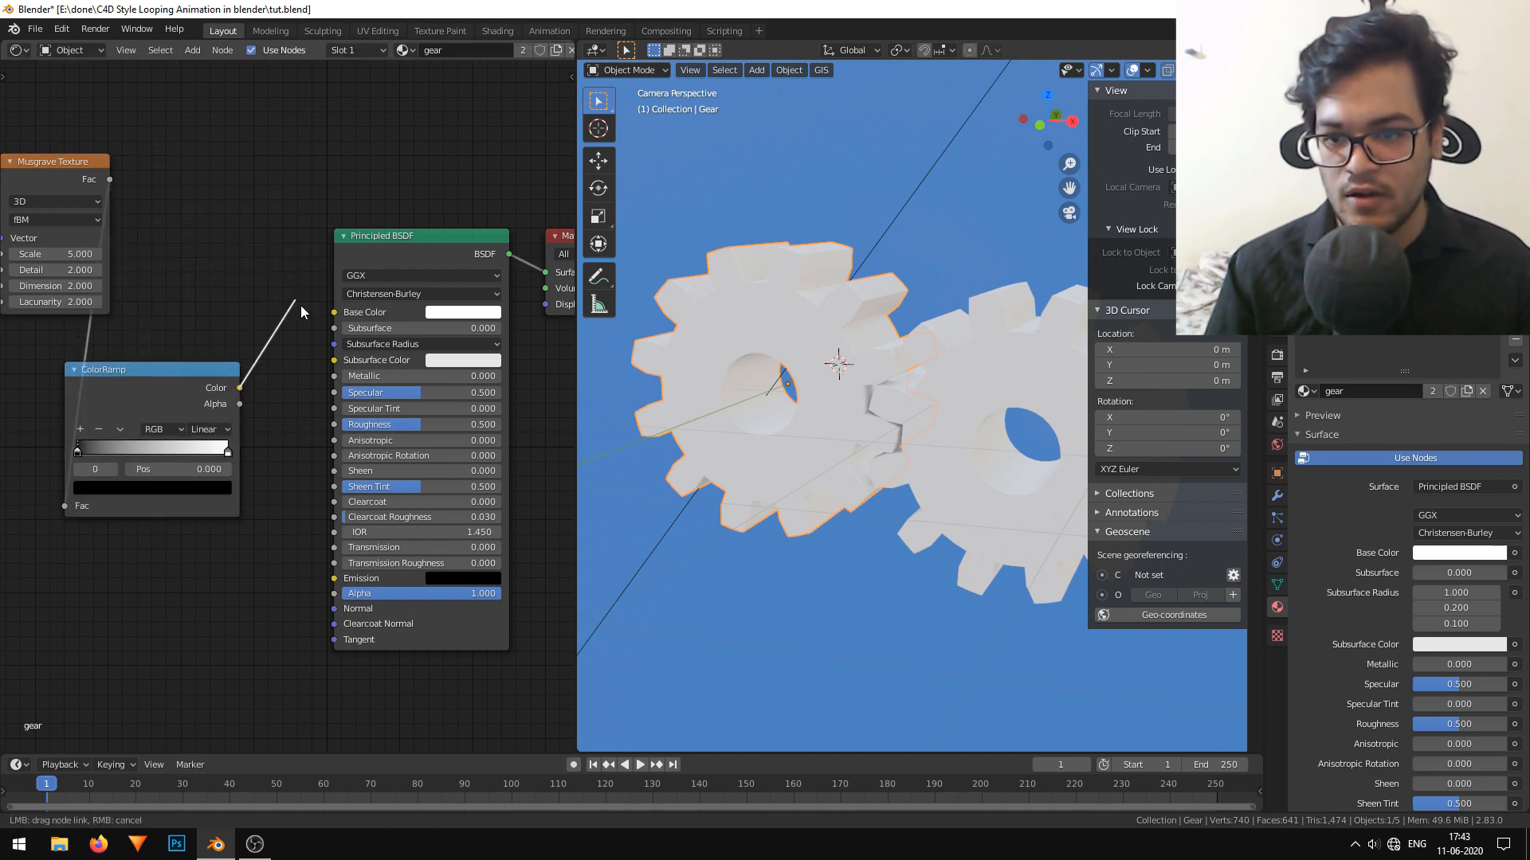
{"action": "left_click_drag", "start_coordinate": [335, 318], "coordinate": [334, 312]}
{"action": "middle_click_drag", "start_coordinate": [225, 188], "coordinate": [272, 184]}
Set the Musgrave Texture's scale to 18.
{"action": "scroll", "coordinate": [826, 339], "scroll_direction": "down", "scroll_amount": 2}
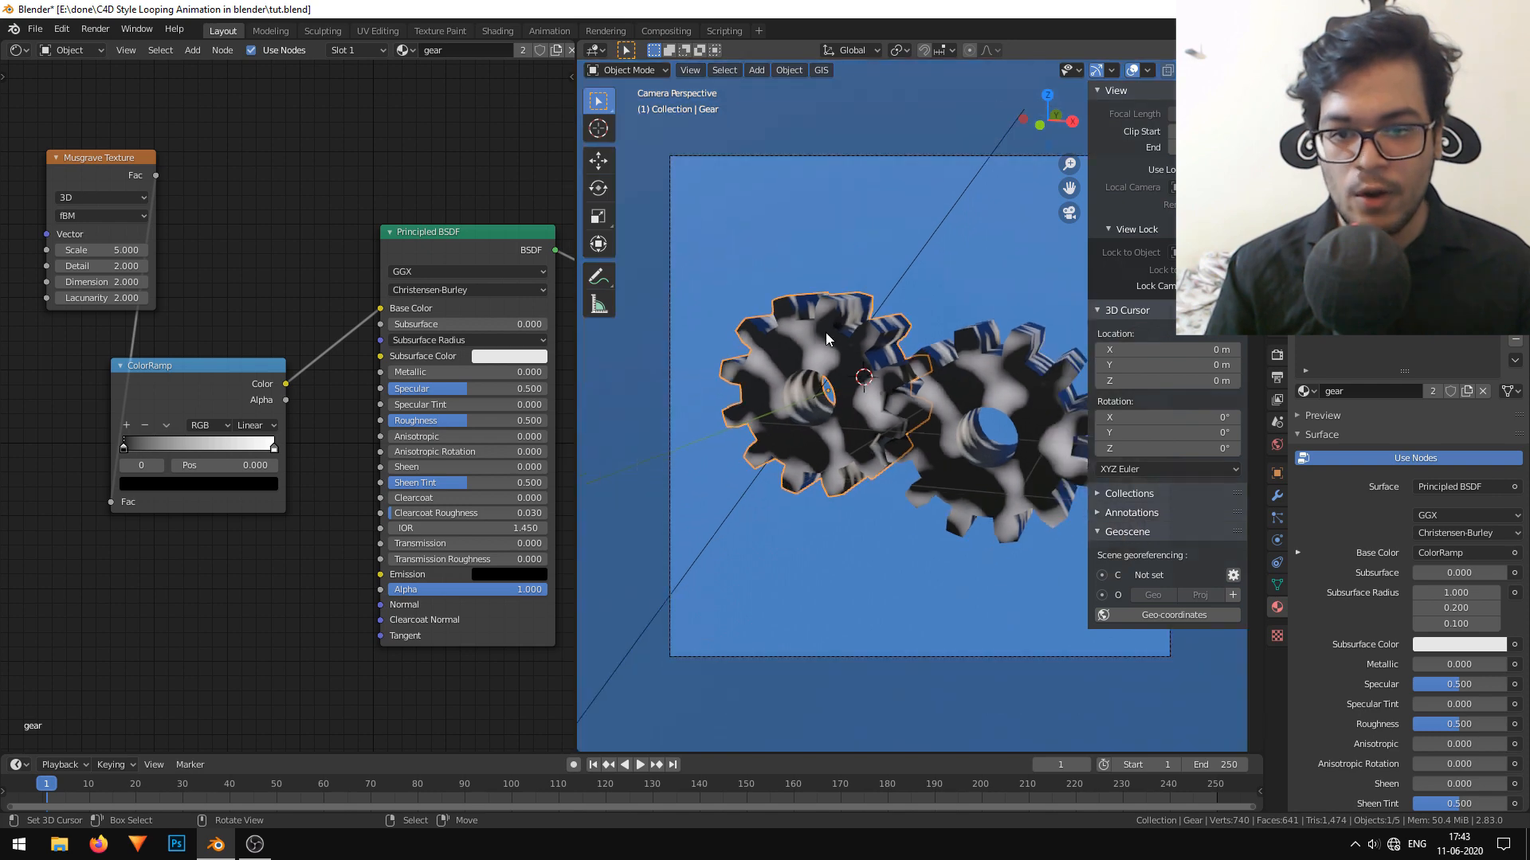
{"action": "scroll", "coordinate": [79, 255], "scroll_direction": "up", "scroll_amount": 2}
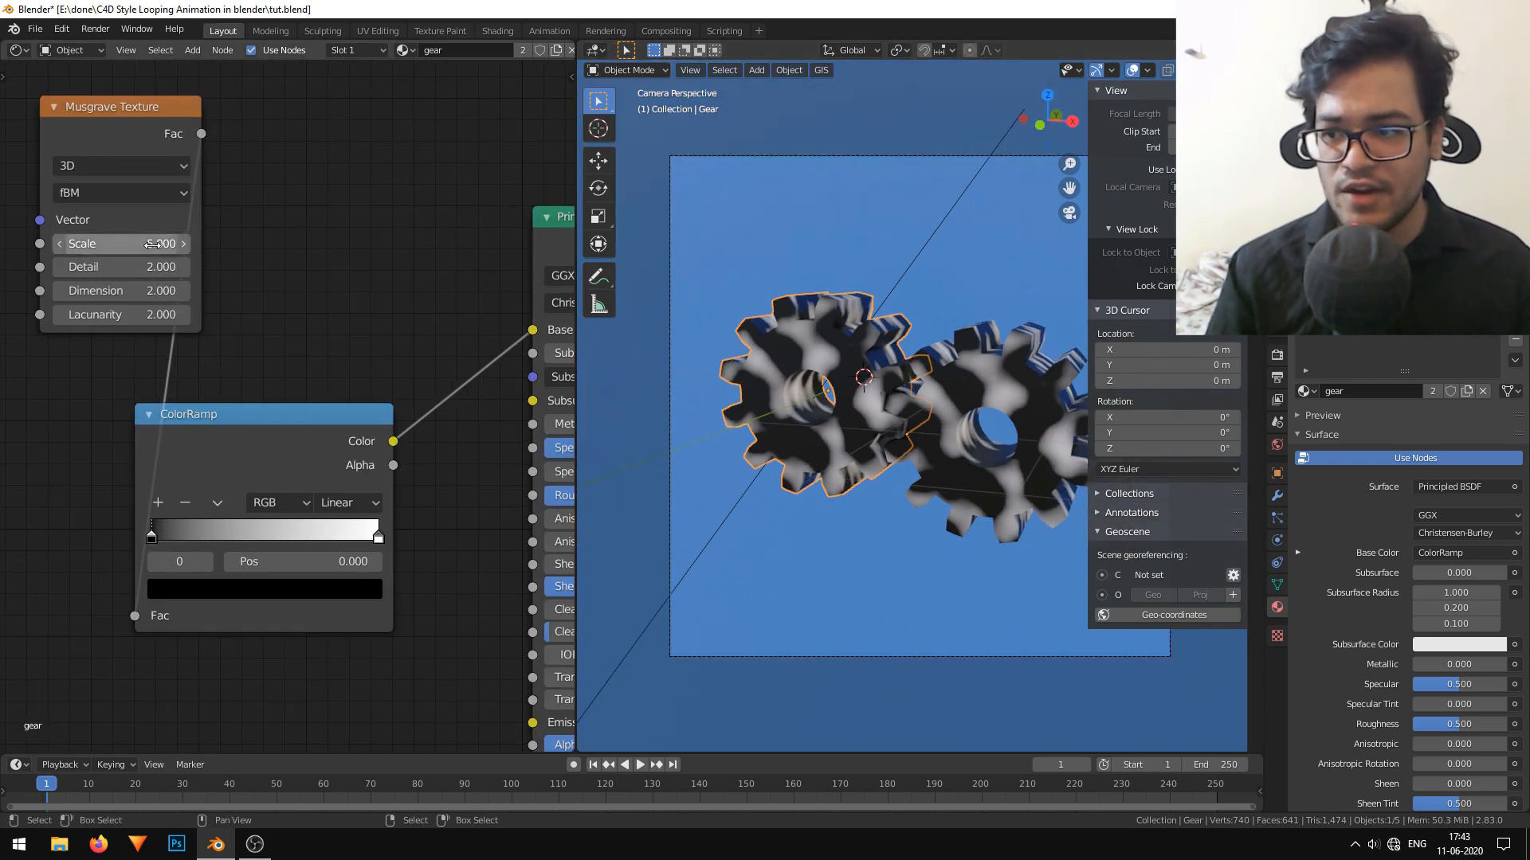
{"action": "left_click", "coordinate": [152, 244]}
{"action": "type", "text": "18"}
{"action": "key", "text": "Return"}
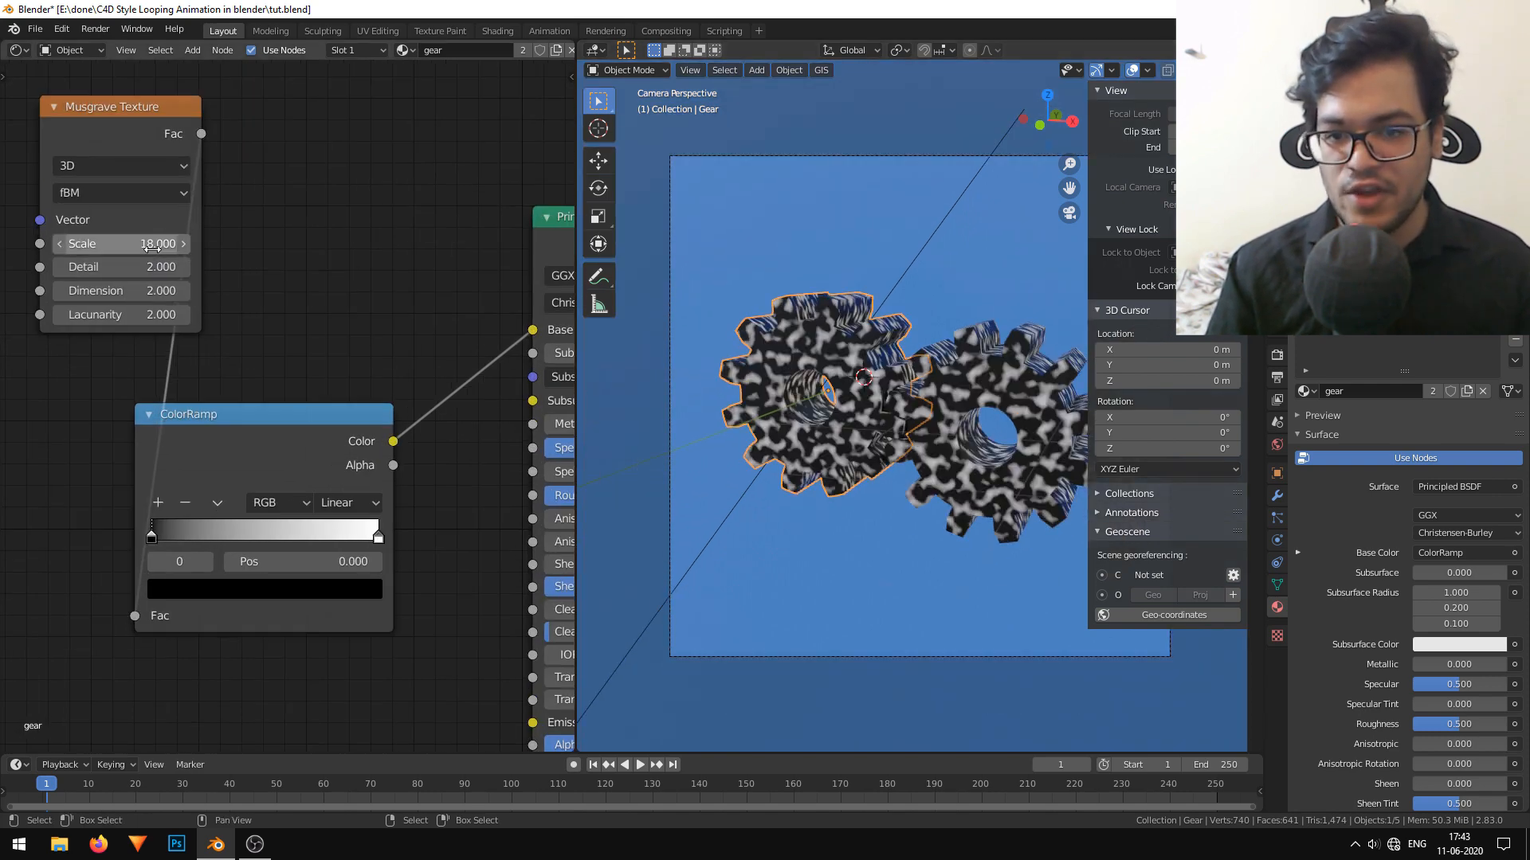
Set the Musgrave Texture to 4D with W 1.4, Scale 1.5, Detail 1.7, Dimension 13.1 and Lacunarity 0.5, and save the file.
{"action": "left_click_drag", "start_coordinate": [146, 268], "coordinate": [121, 268]}
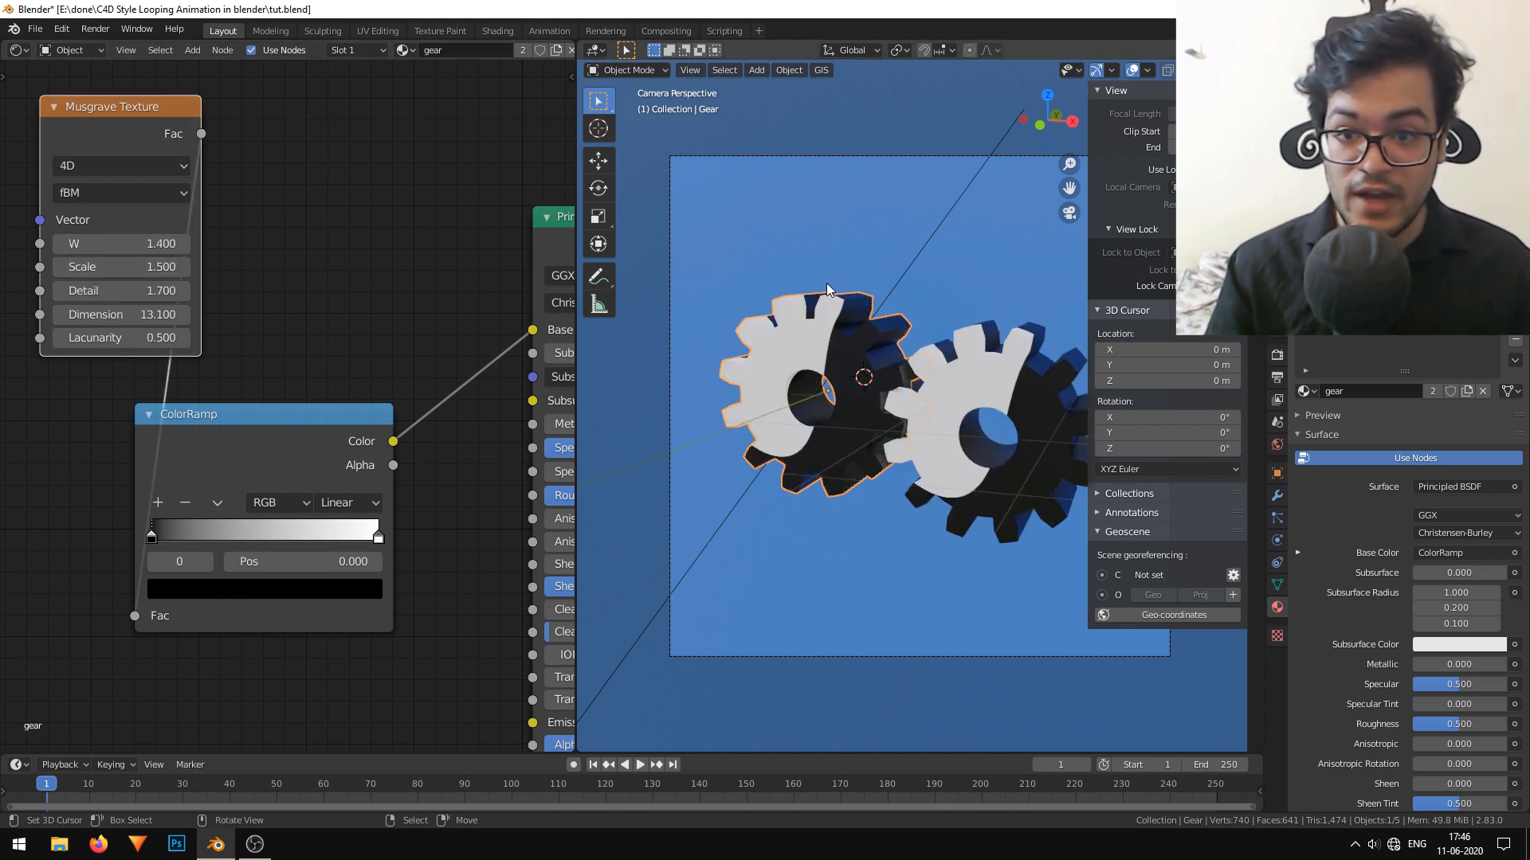
{"action": "scroll", "coordinate": [811, 207], "scroll_direction": "down", "scroll_amount": 3}
{"action": "scroll", "coordinate": [811, 207], "scroll_direction": "up", "scroll_amount": 2}
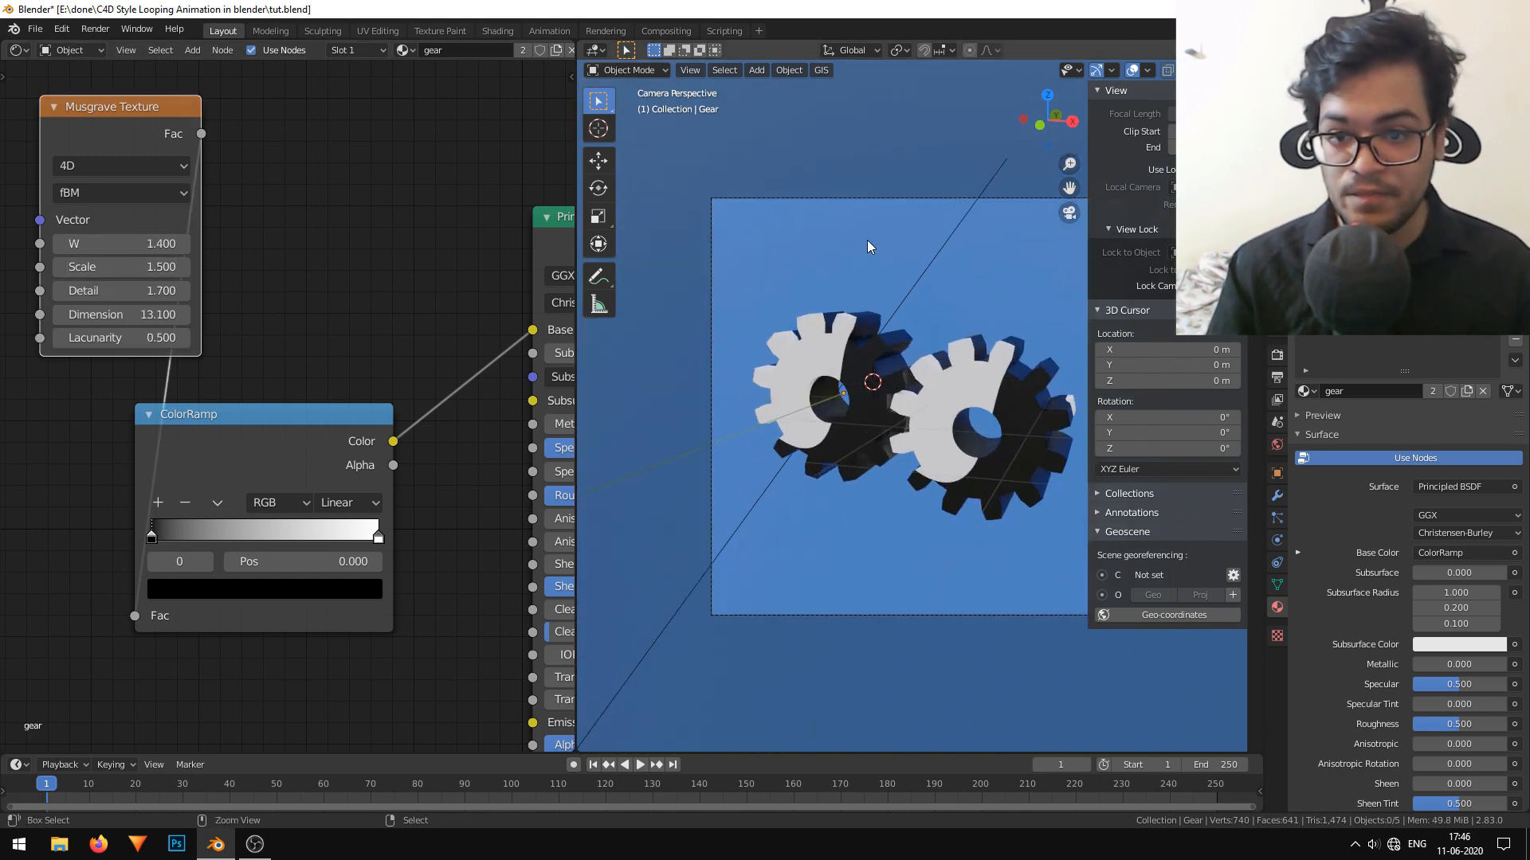
{"action": "key", "text": "ctrl+s"}
Change the ColorRamp's black stop to a golden orange with R 1.000, G 0.481 and B 0.036.
{"action": "scroll", "coordinate": [388, 327], "scroll_direction": "down", "scroll_amount": 1}
{"action": "middle_click_drag", "start_coordinate": [388, 327], "coordinate": [464, 161]}
{"action": "left_click", "coordinate": [312, 410]}
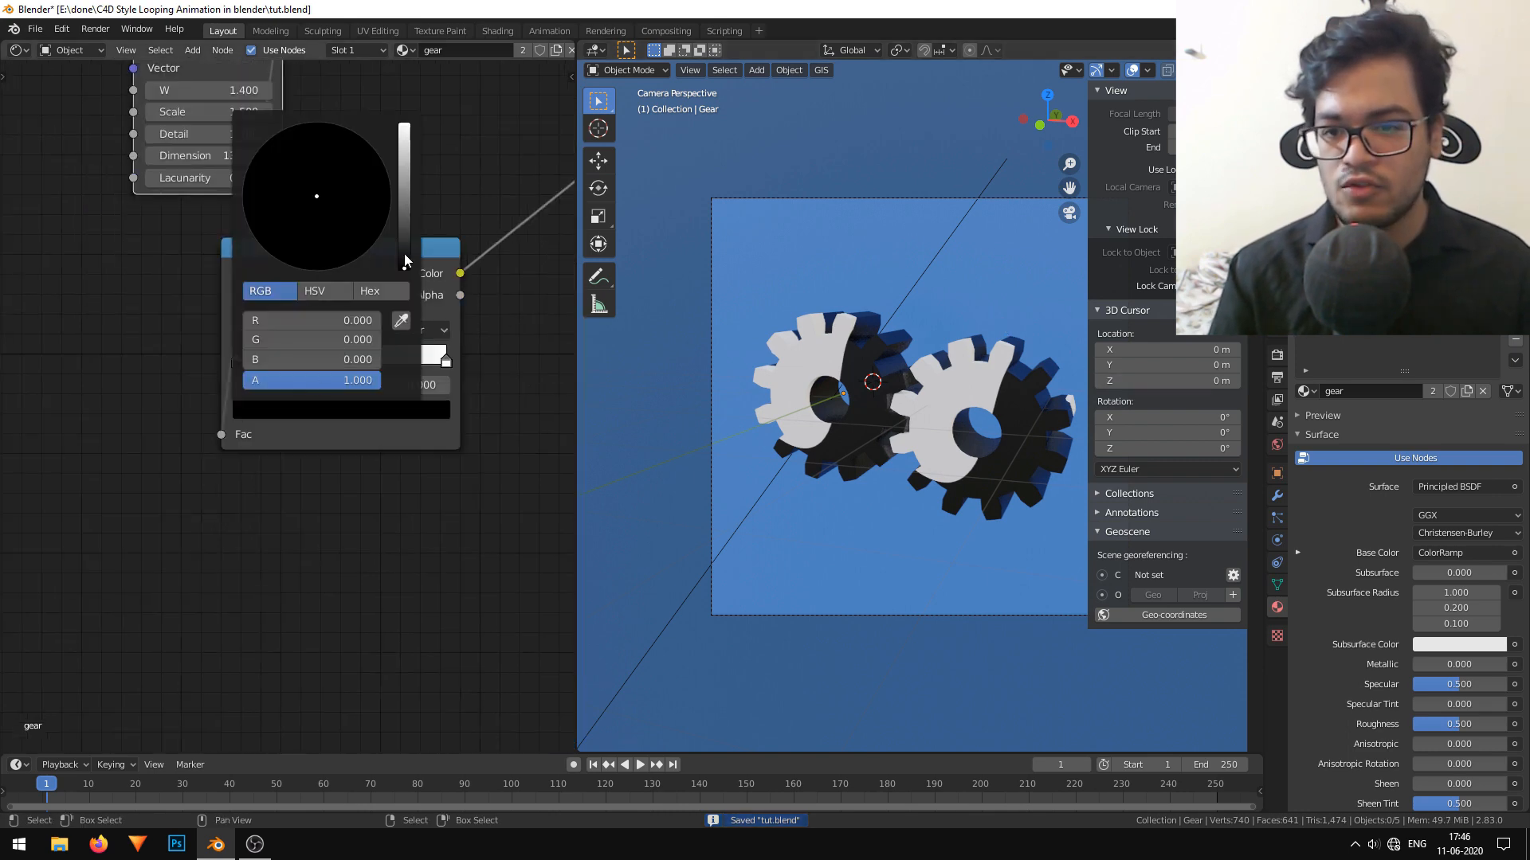
{"action": "left_click_drag", "start_coordinate": [404, 253], "coordinate": [404, 125]}
{"action": "left_click_drag", "start_coordinate": [305, 199], "coordinate": [294, 232]}
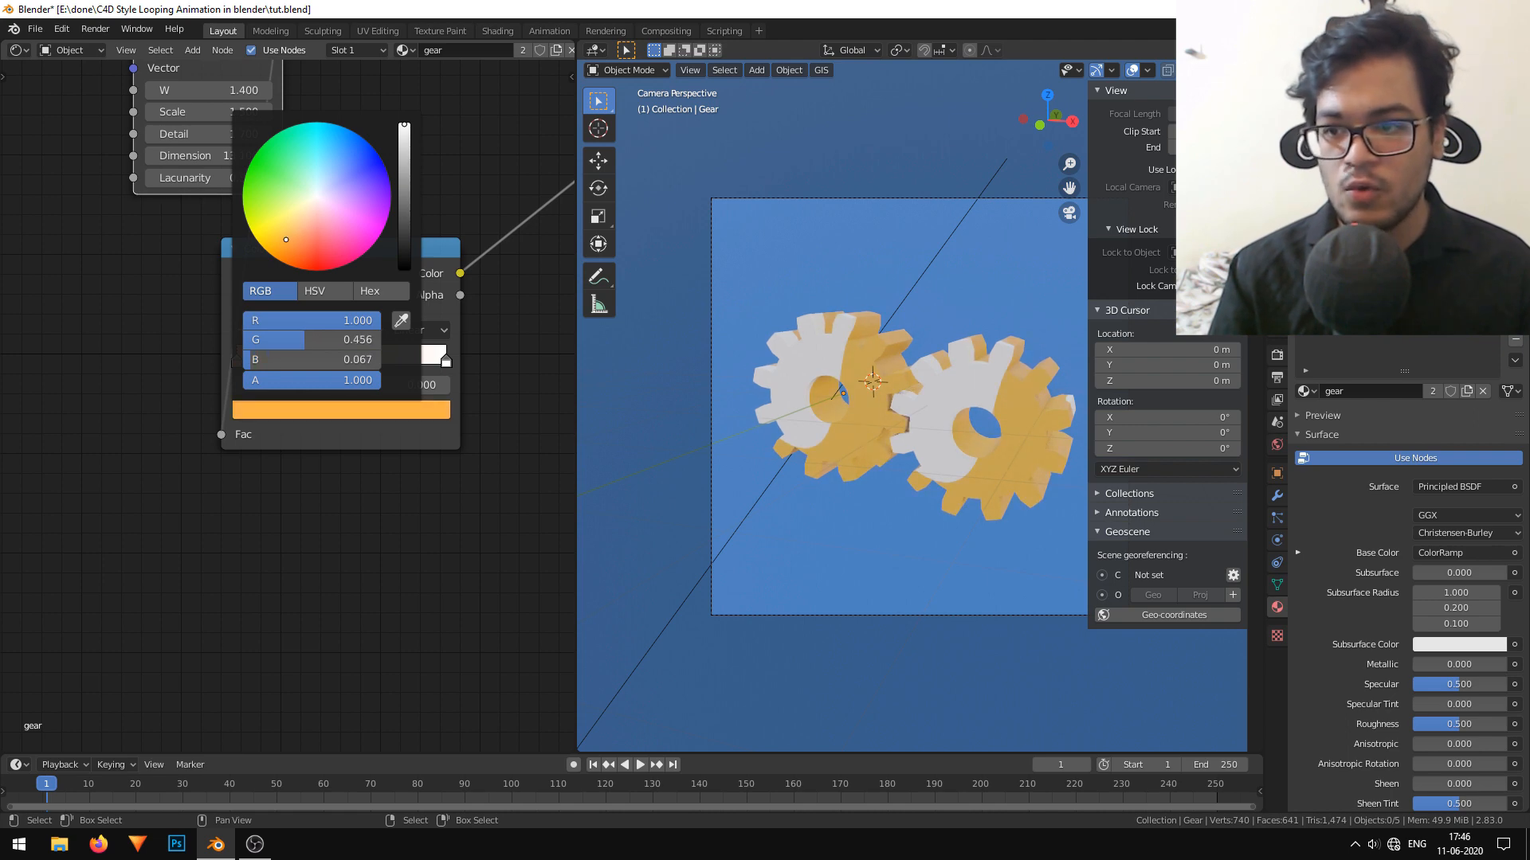
{"action": "left_click_drag", "start_coordinate": [286, 239], "coordinate": [280, 238]}
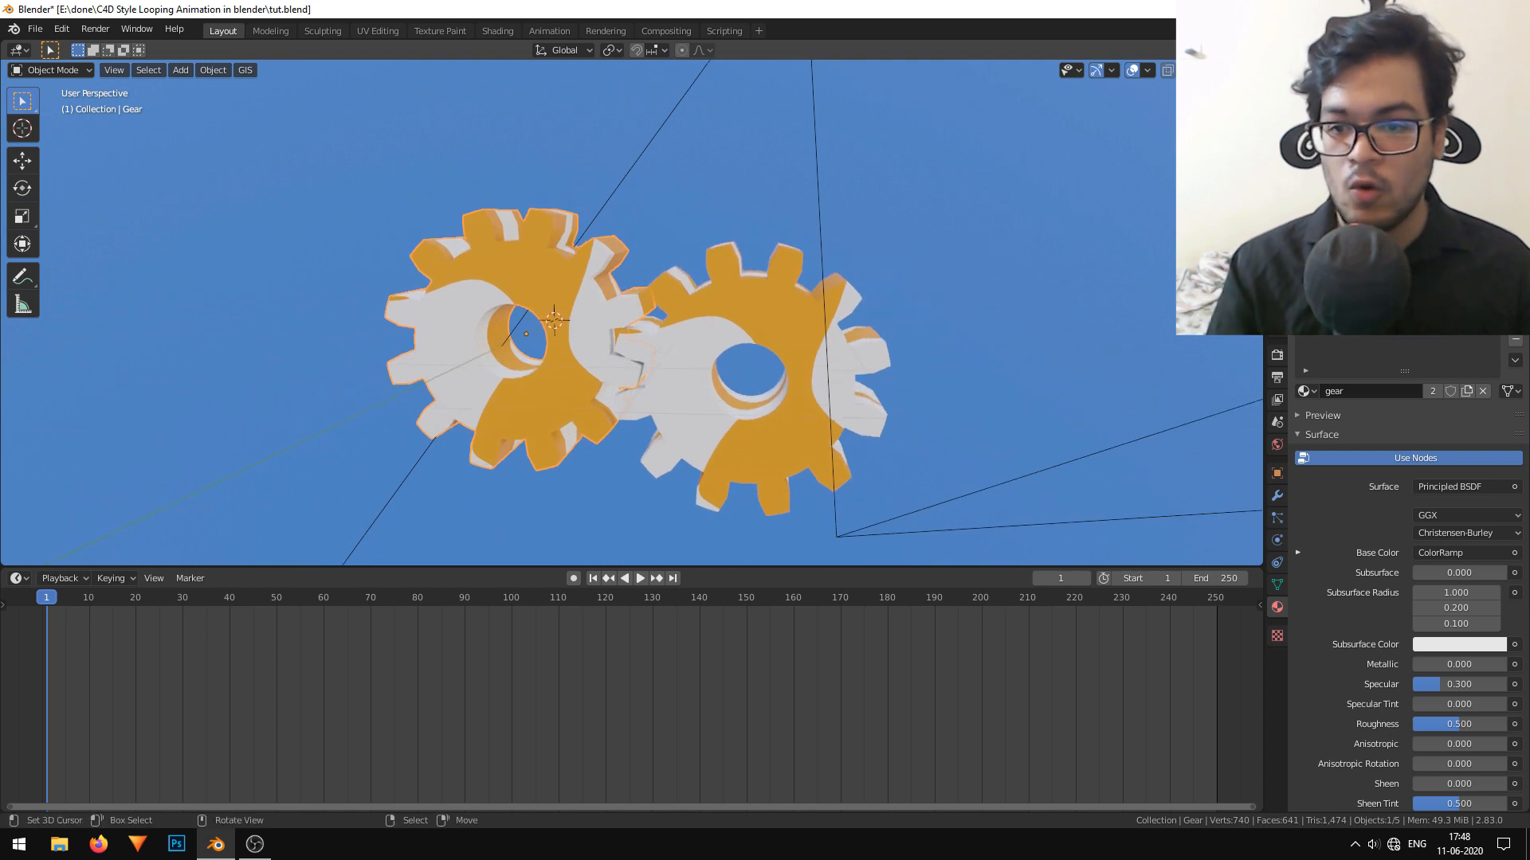
Switch the viewport to solid shading and show the first gear's object transform properties.
{"action": "left_click", "coordinate": [1206, 70]}
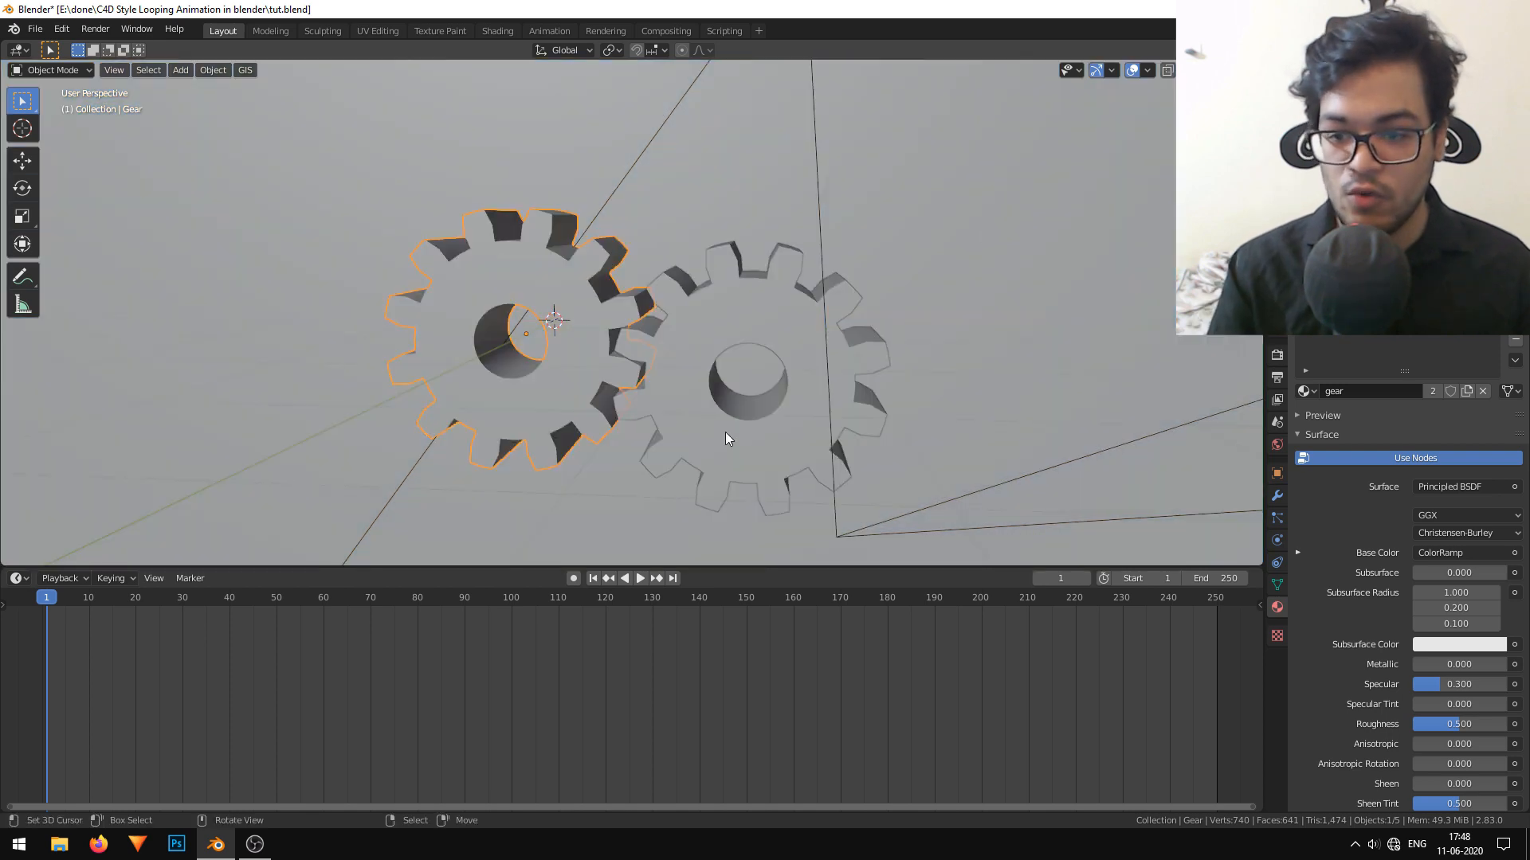
{"action": "middle_click_drag", "start_coordinate": [666, 390], "coordinate": [701, 424]}
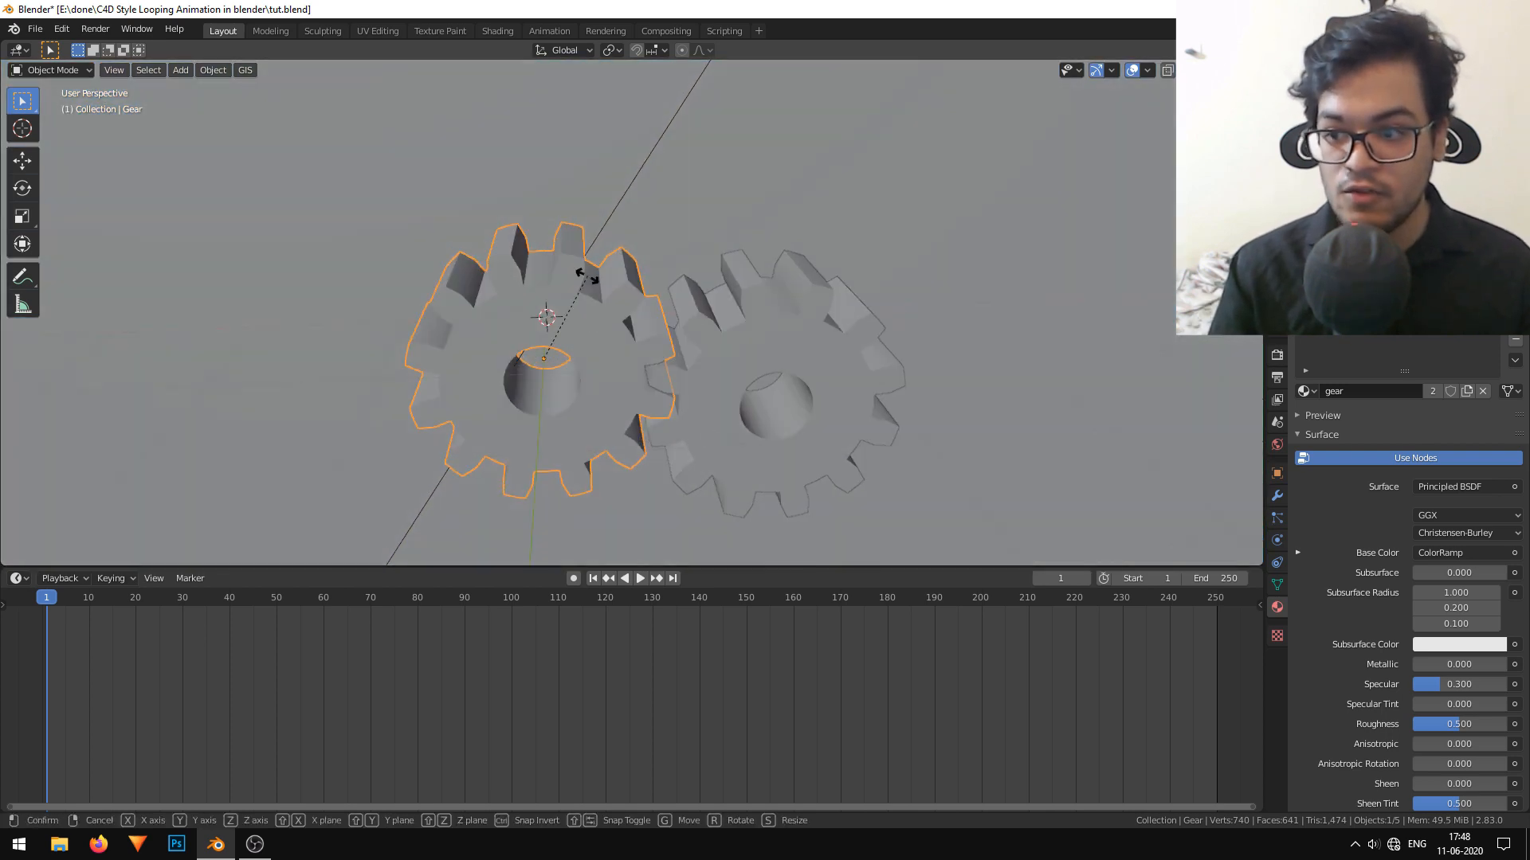
{"action": "key", "text": "r"}
{"action": "right_click", "coordinate": [587, 276]}
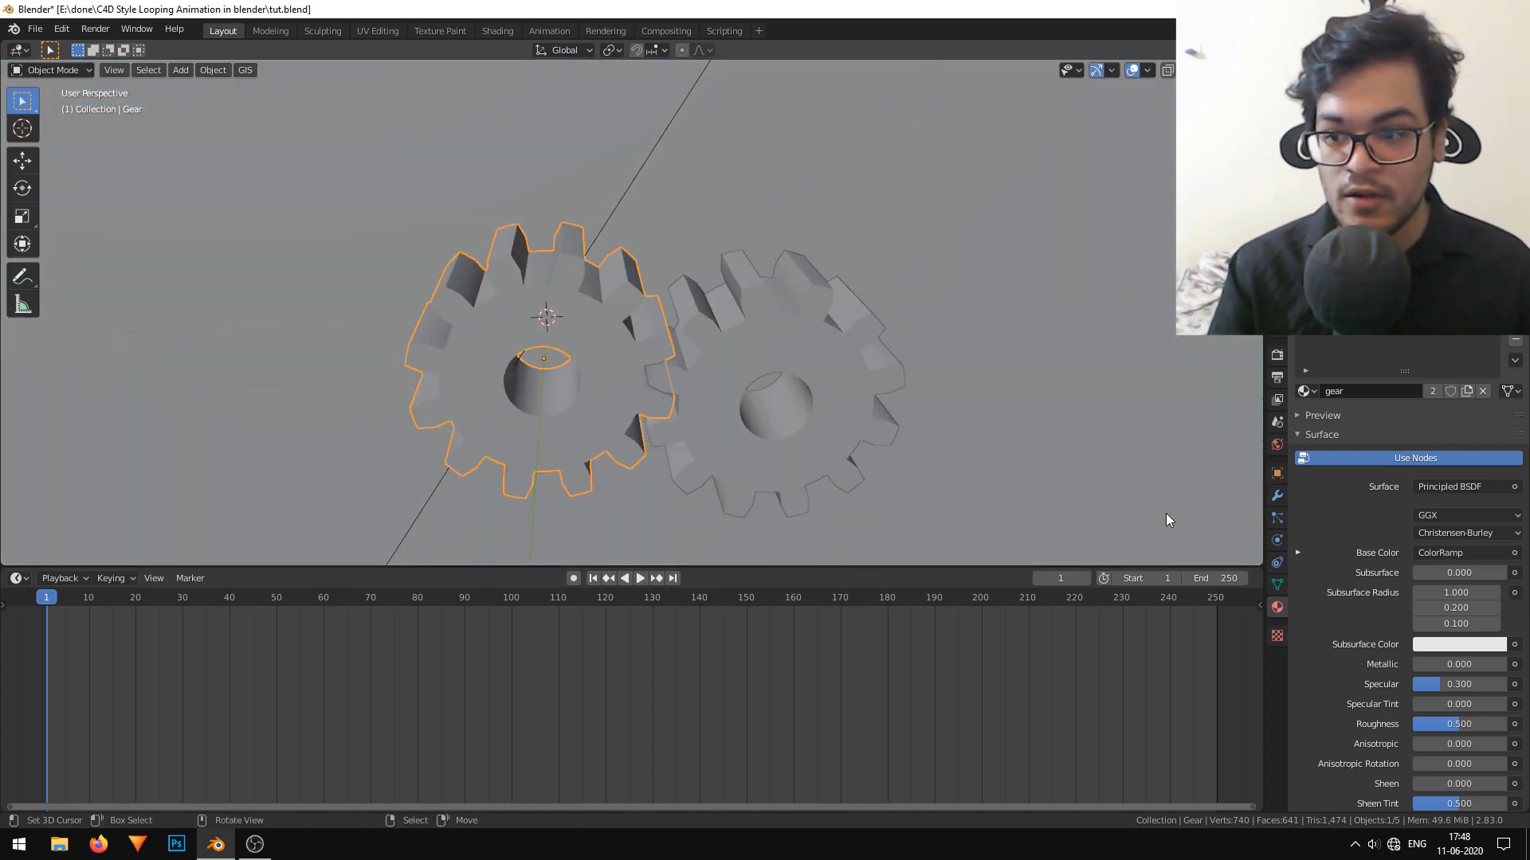
{"action": "left_click", "coordinate": [1277, 473]}
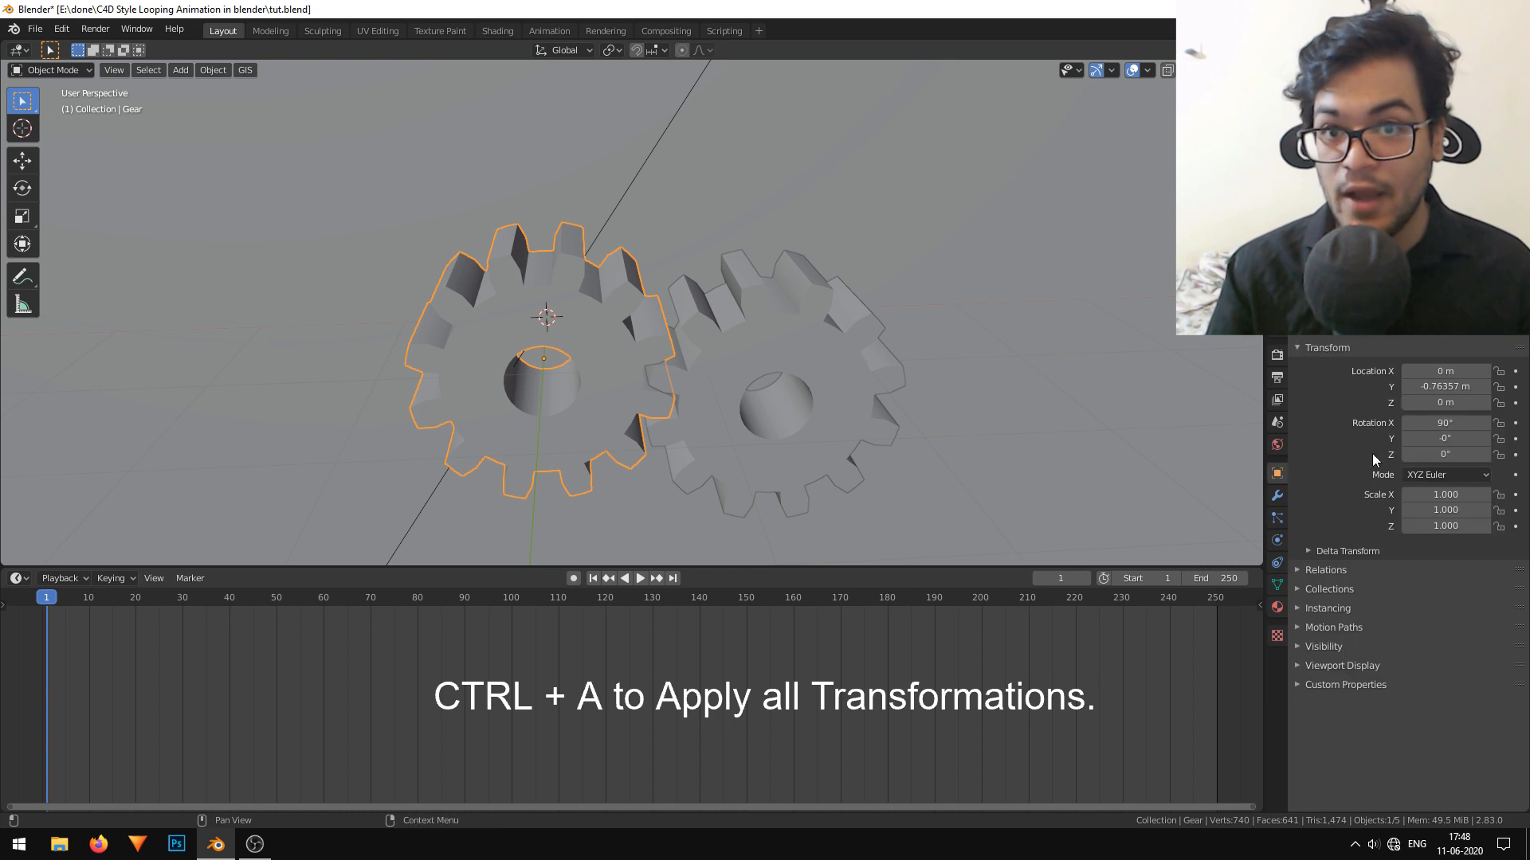
Apply all transforms to the first gear and to the second gear.
{"action": "key", "text": "ctrl+a"}
{"action": "left_click", "coordinate": [628, 264]}
{"action": "left_click", "coordinate": [788, 326]}
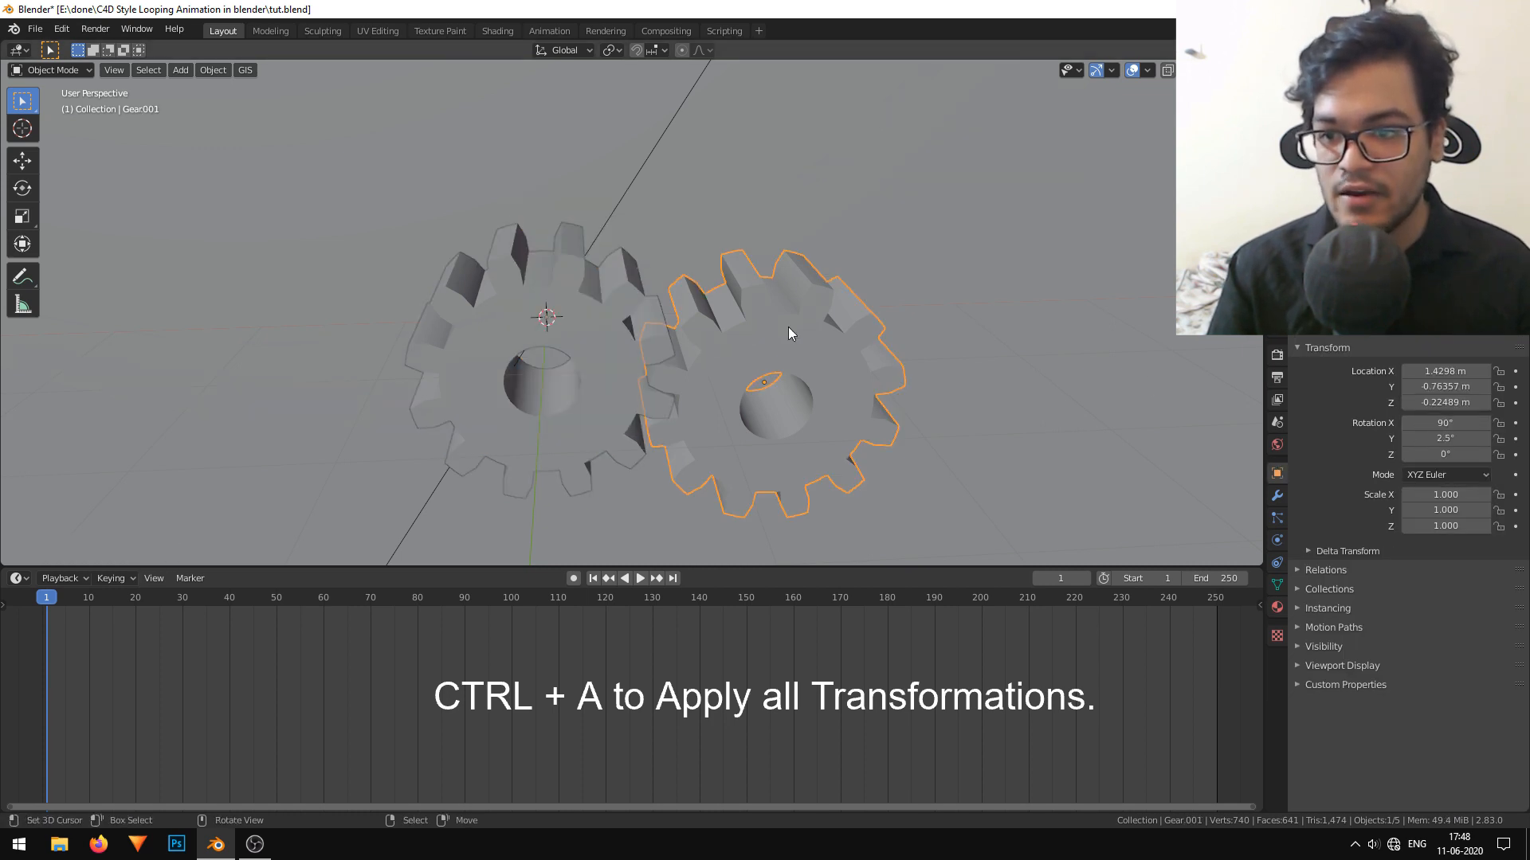
{"action": "key", "text": "ctrl+a"}
{"action": "left_click", "coordinate": [789, 326]}
Set the origin of each gear to its geometry and leave the first gear selected.
{"action": "left_click", "coordinate": [577, 294]}
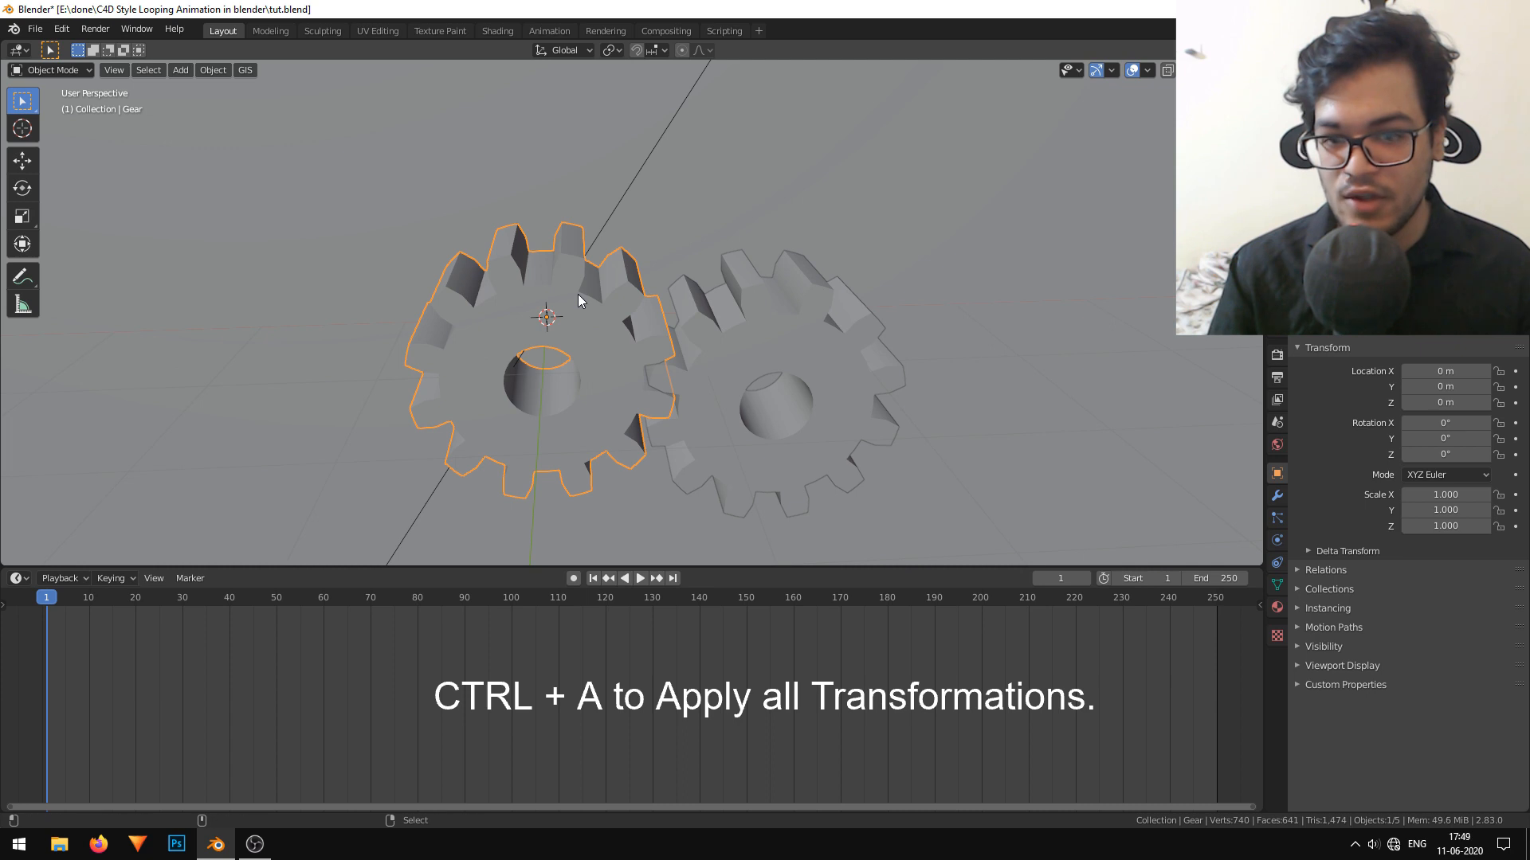
{"action": "key", "text": "ctrl+shift+alt+c"}
{"action": "left_click", "coordinate": [576, 312]}
{"action": "left_click", "coordinate": [824, 342]}
{"action": "key", "text": "ctrl+shift+alt+c"}
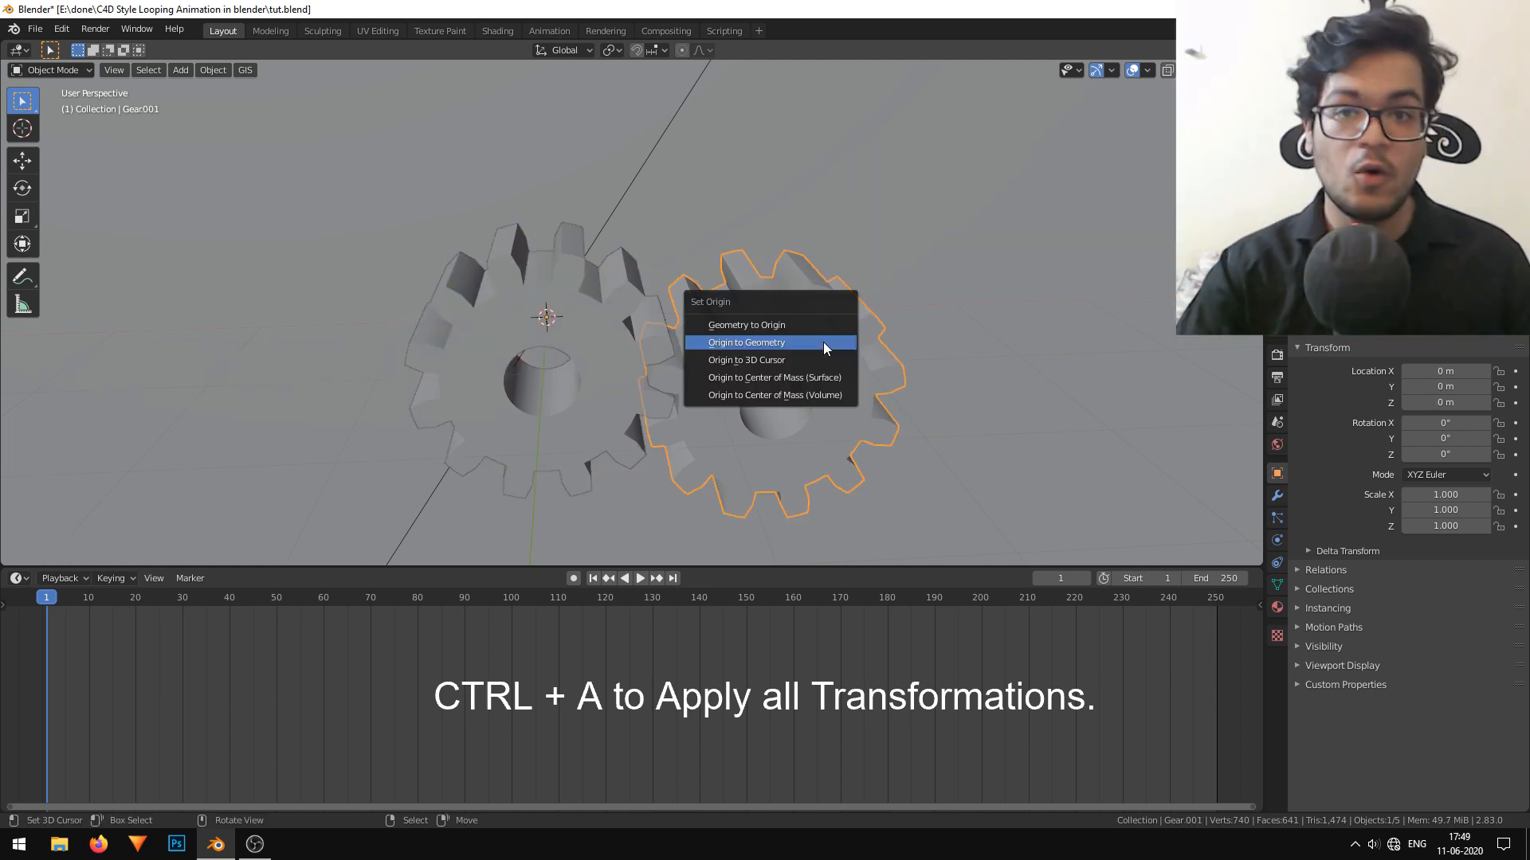
{"action": "left_click", "coordinate": [823, 342]}
{"action": "left_click", "coordinate": [586, 317]}
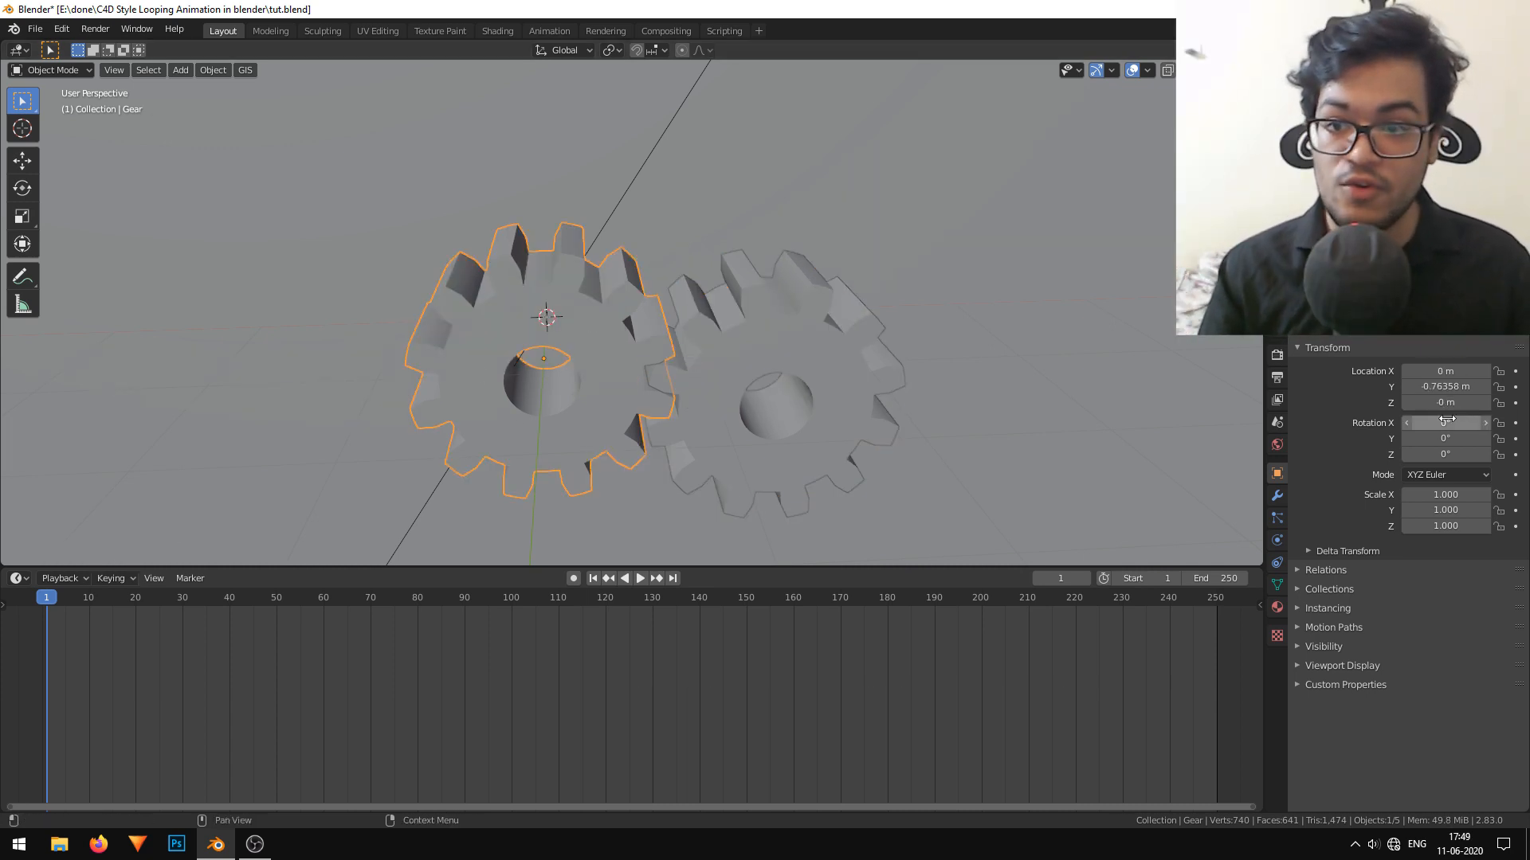
Try rotating the first gear about X and Y to check its spin axis.
{"action": "left_click_drag", "start_coordinate": [1446, 420], "coordinate": [1470, 434]}
{"action": "key", "text": "ctrl+z"}
{"action": "key", "text": "ctrl+z"}
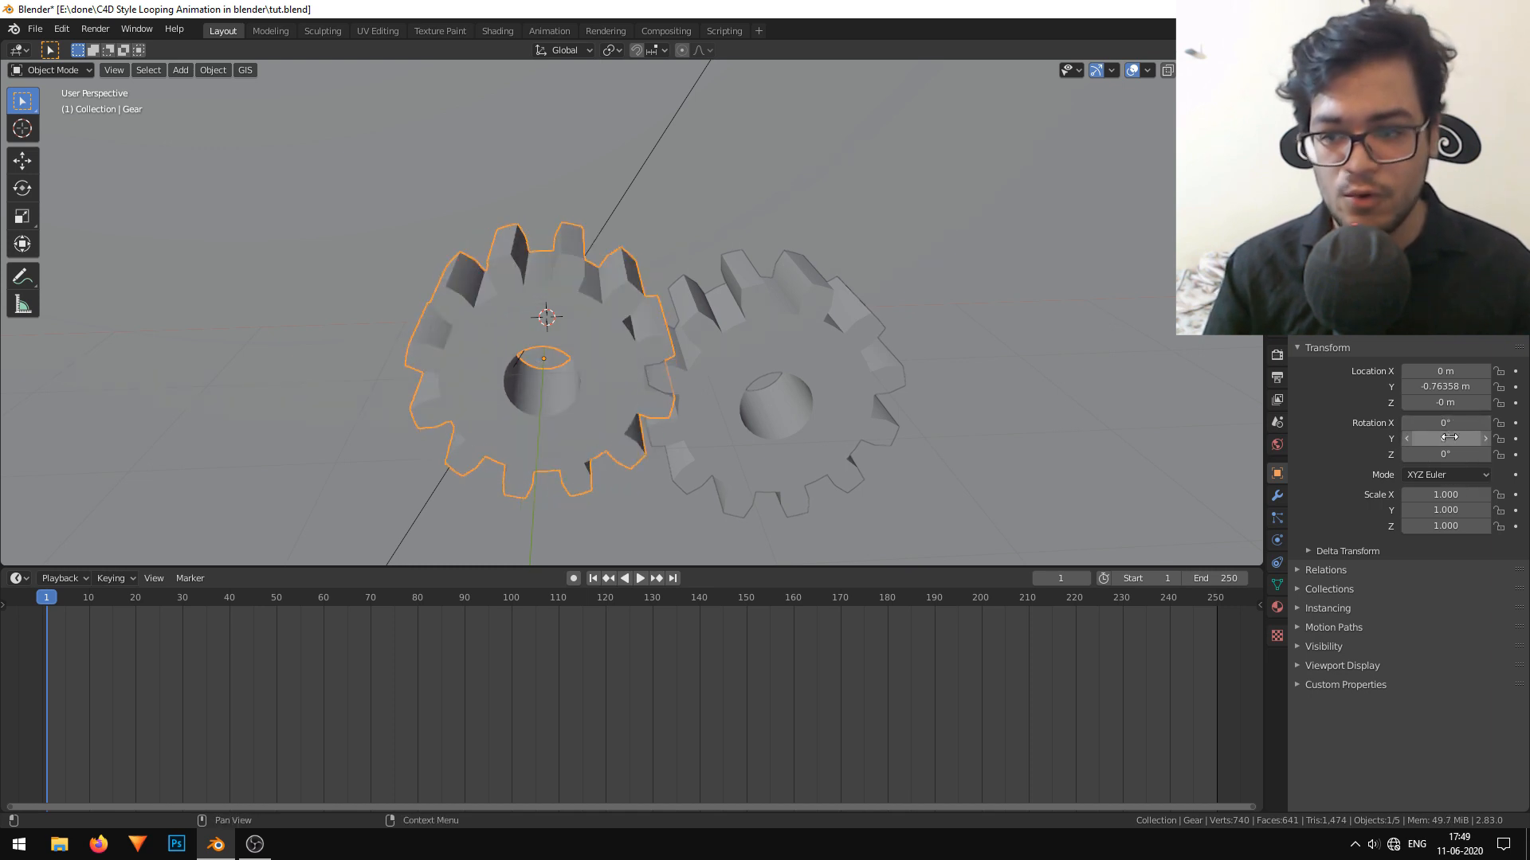
{"action": "mouse_move", "coordinate": [1432, 439]}
{"action": "left_mouse_down"}
{"action": "mouse_move", "coordinate": [1458, 439]}
{"action": "mouse_move", "coordinate": [1438, 439]}
{"action": "left_mouse_up"}
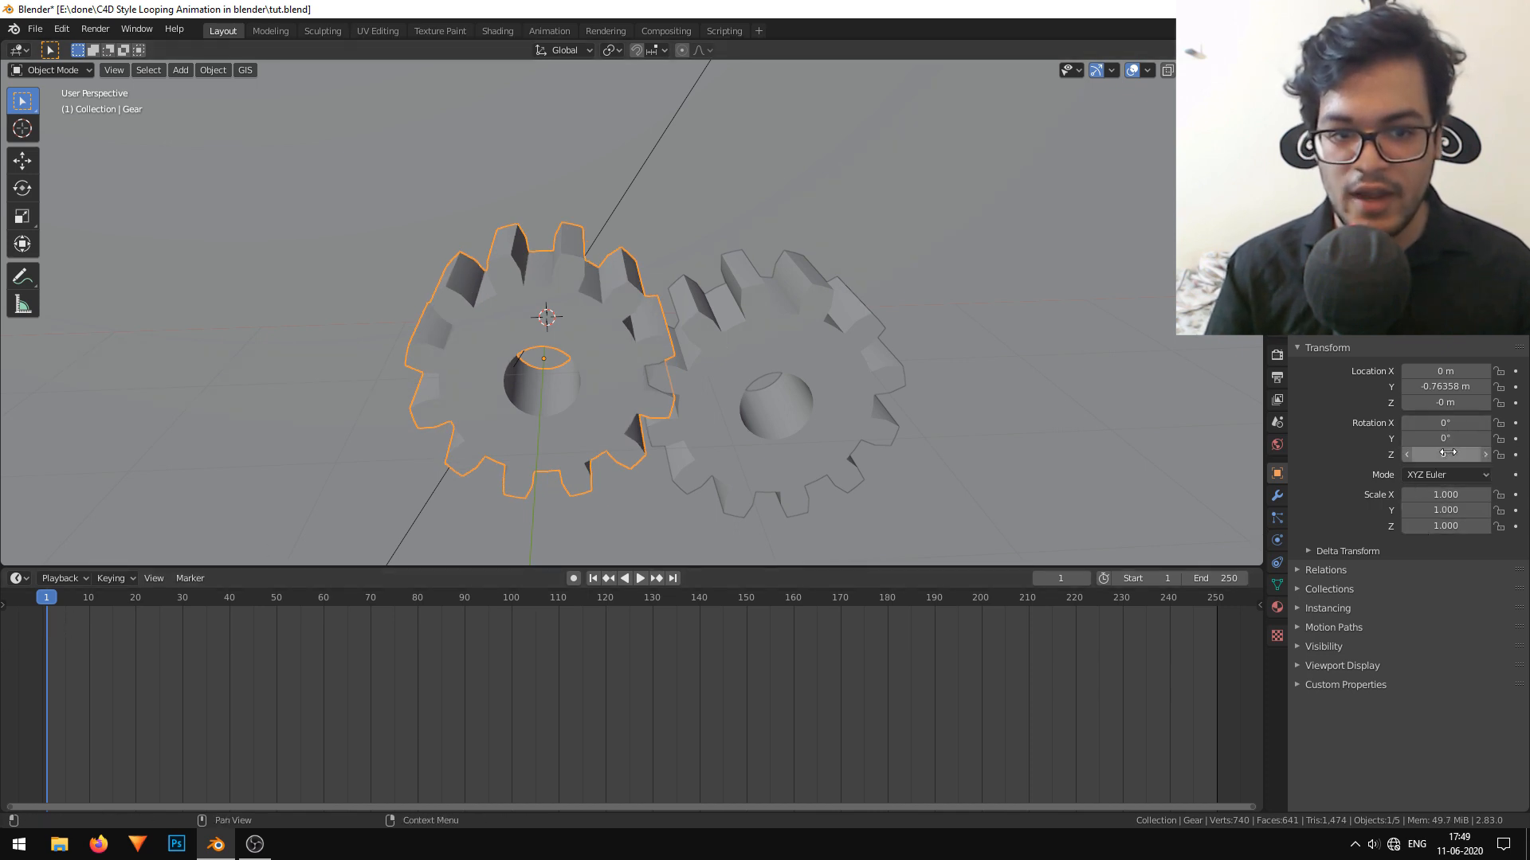
Keyframe the first gear's rotation with Y at 0° on frame 1 and at 90° on frame 50.
{"action": "key", "text": "i"}
{"action": "key", "text": "space"}
{"action": "left_click_drag", "start_coordinate": [242, 671], "coordinate": [277, 633]}
{"action": "key", "text": "space"}
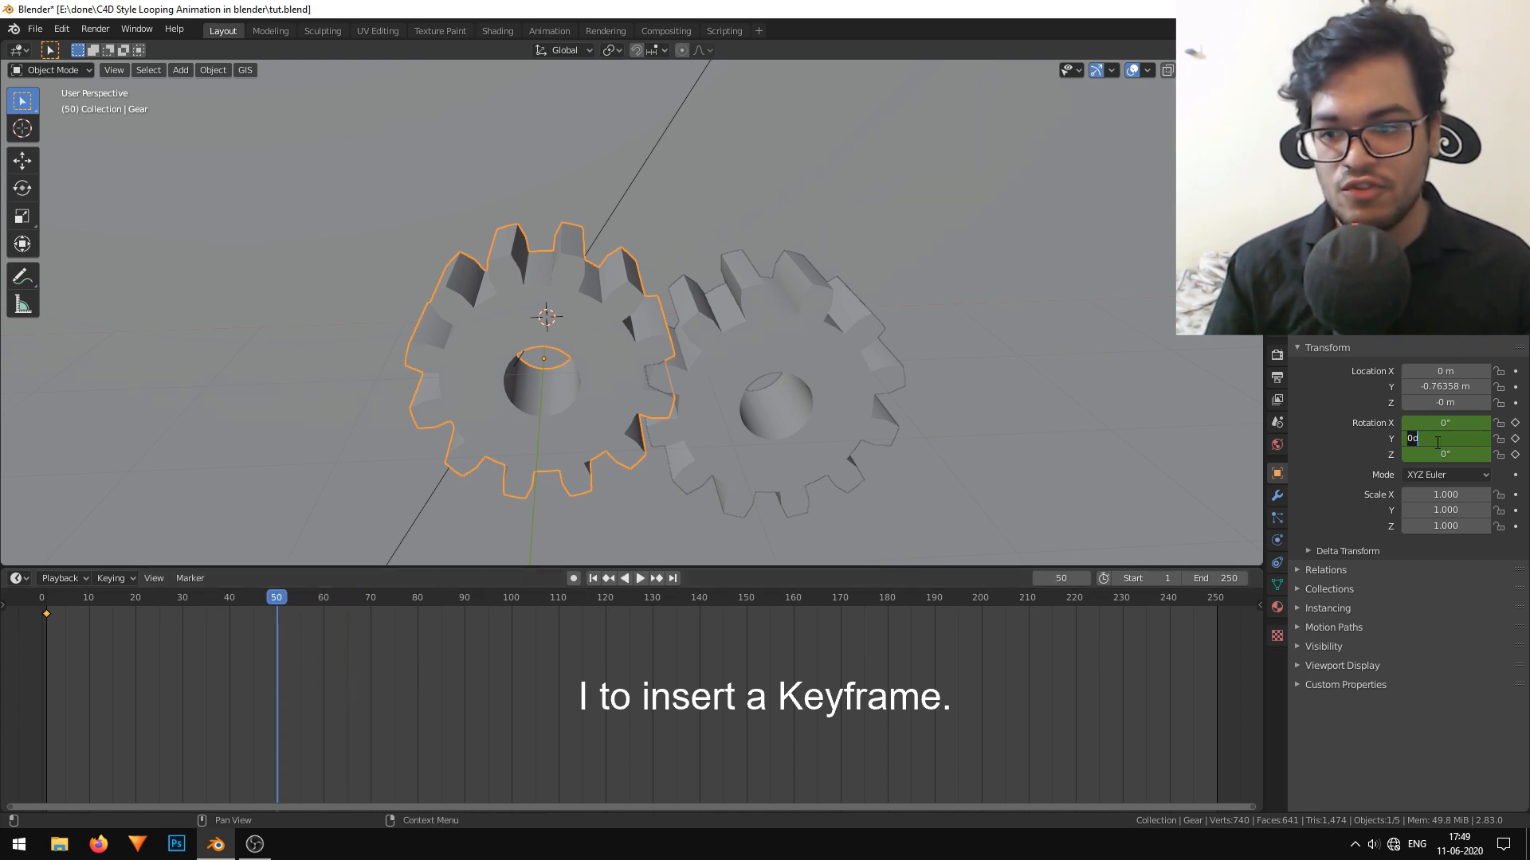
{"action": "left_click", "coordinate": [1437, 442]}
{"action": "type", "text": "90"}
{"action": "key", "text": "Return"}
{"action": "key", "text": "i"}
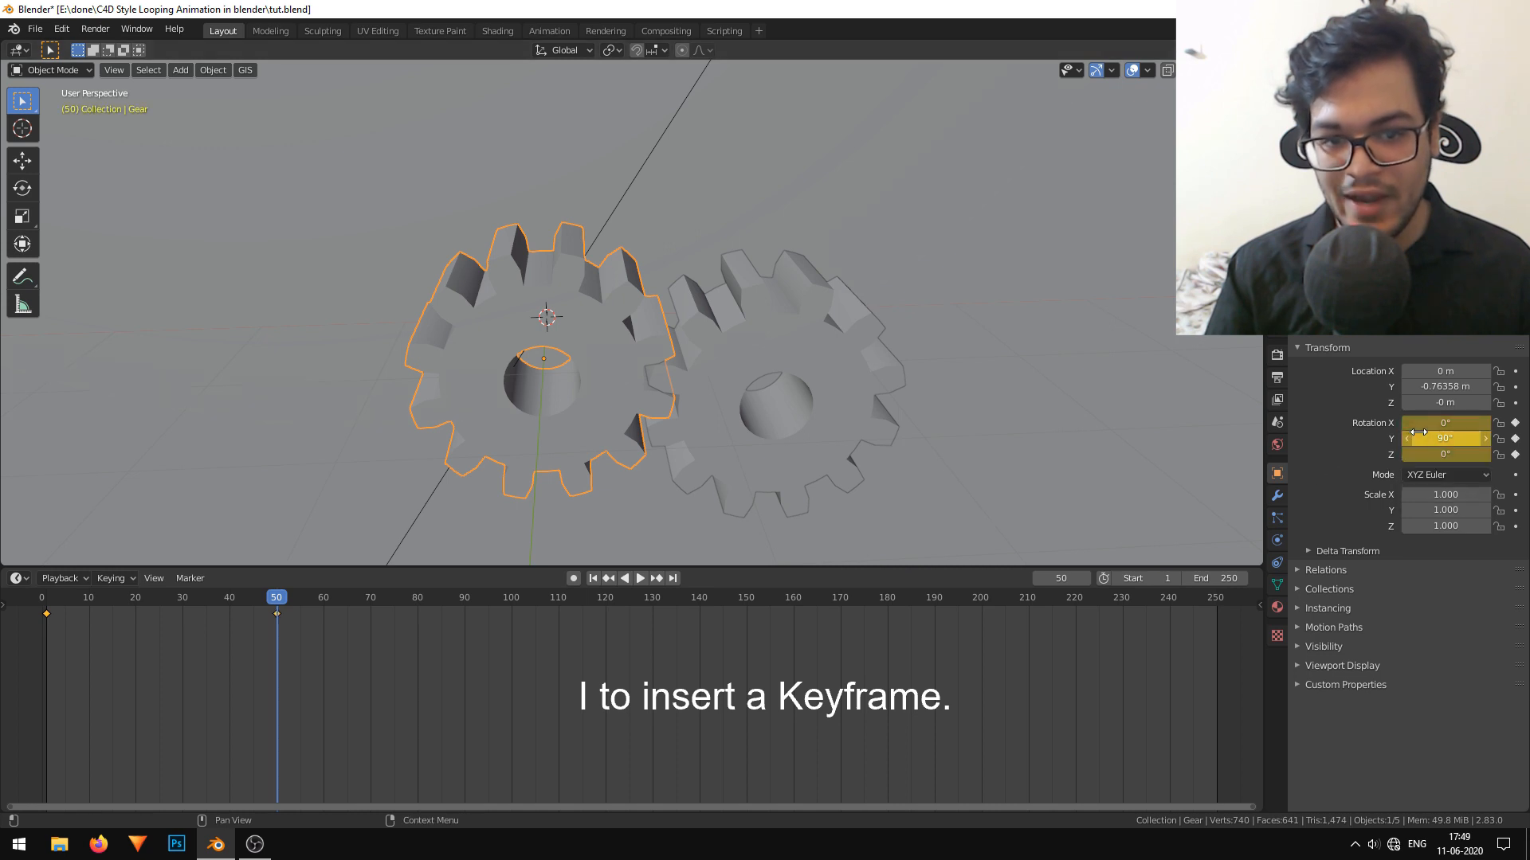
Keyframe the first gear's Y rotation at 180° on frame 100 and at 270° on frame 150.
{"action": "key", "text": "space"}
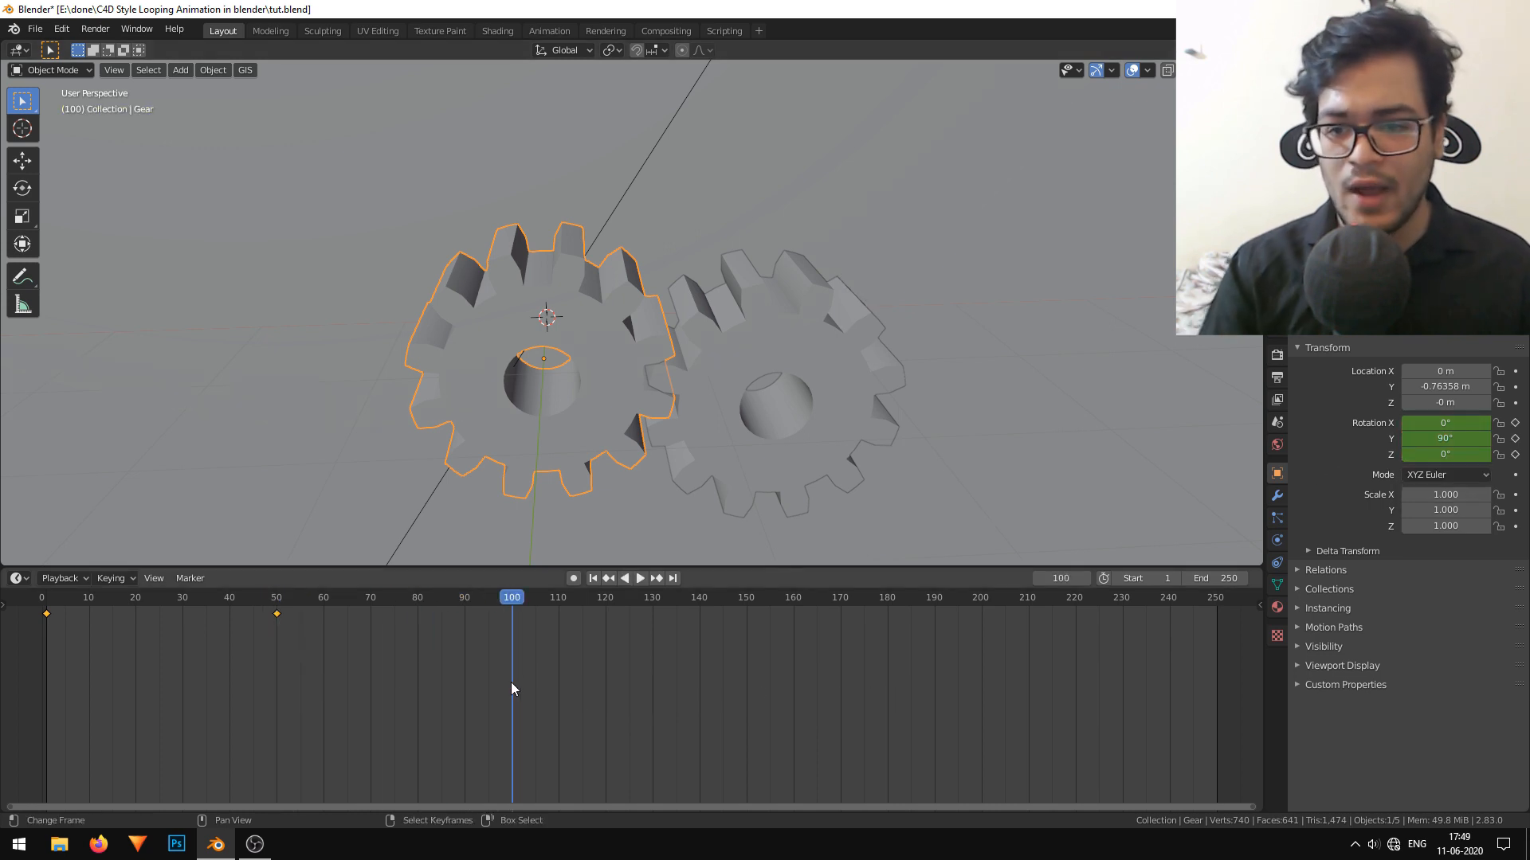
{"action": "key", "text": "space"}
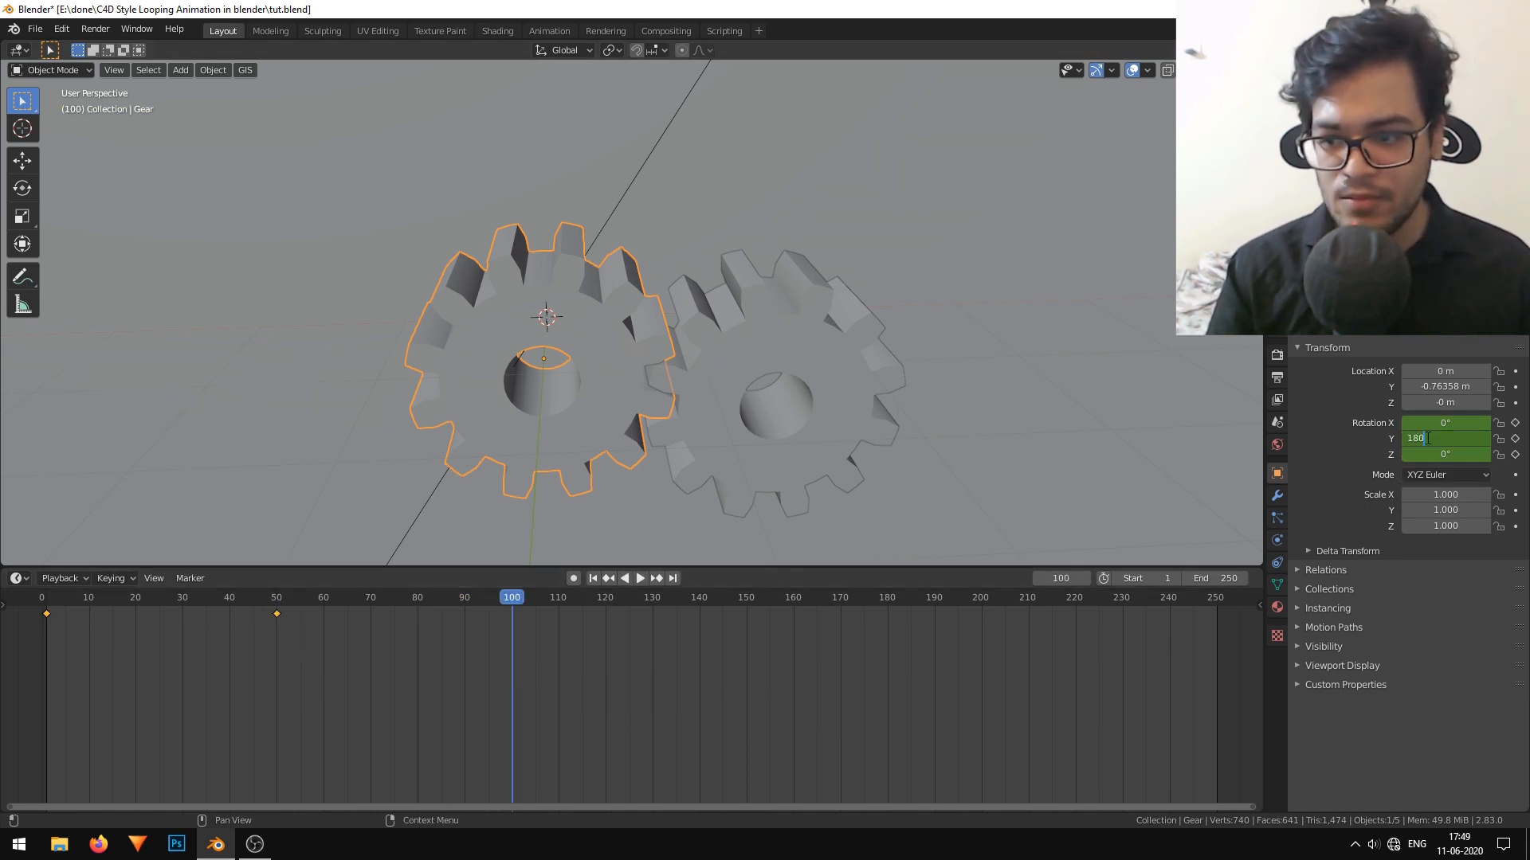
{"action": "key", "text": "Return"}
{"action": "key", "text": "i"}
{"action": "left_click_drag", "start_coordinate": [705, 685], "coordinate": [747, 645]}
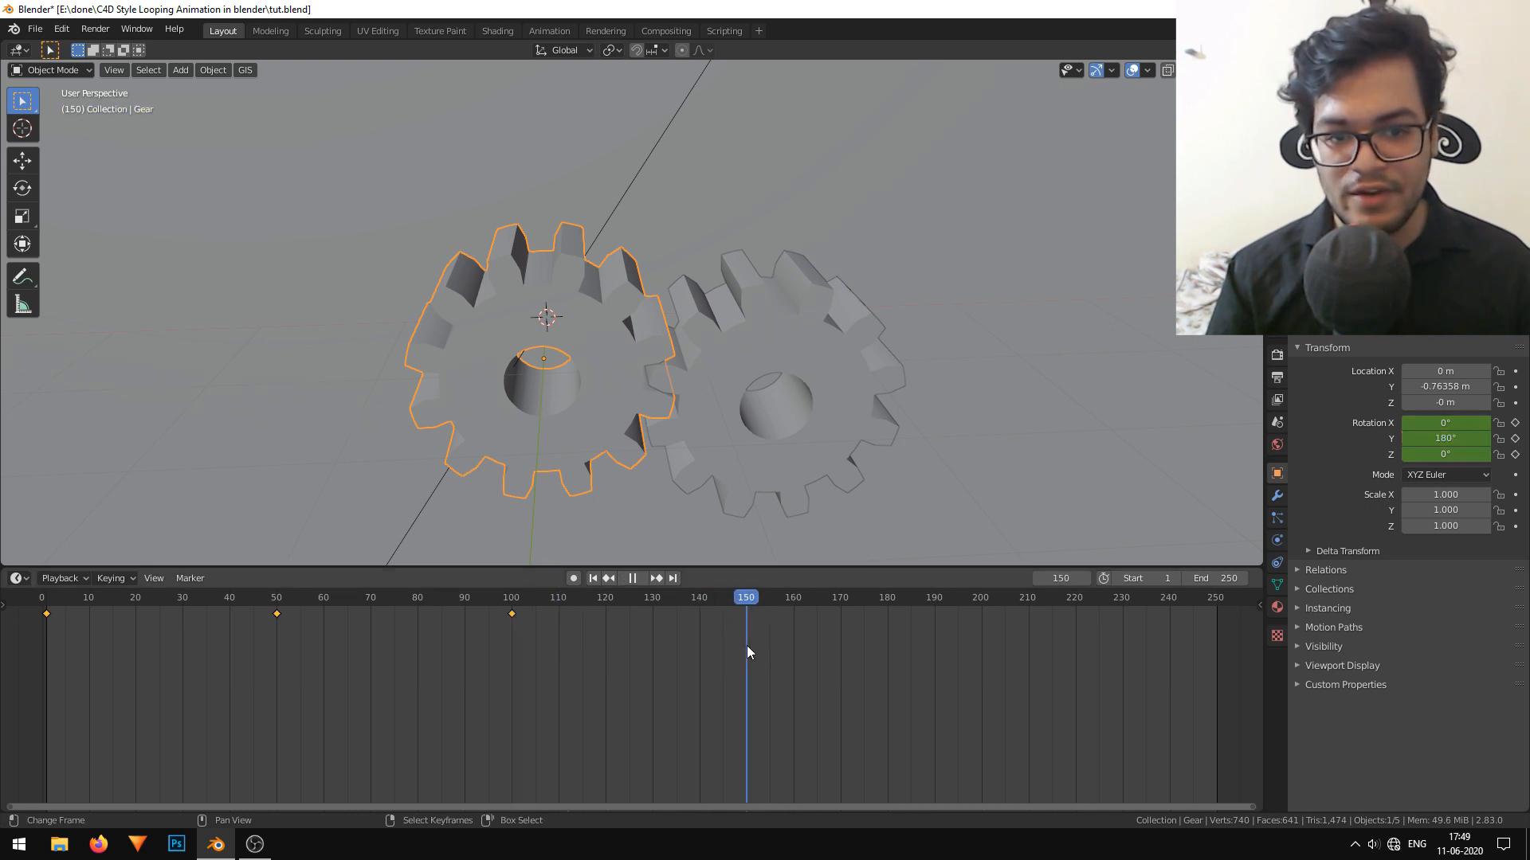
{"action": "left_click", "coordinate": [1461, 440]}
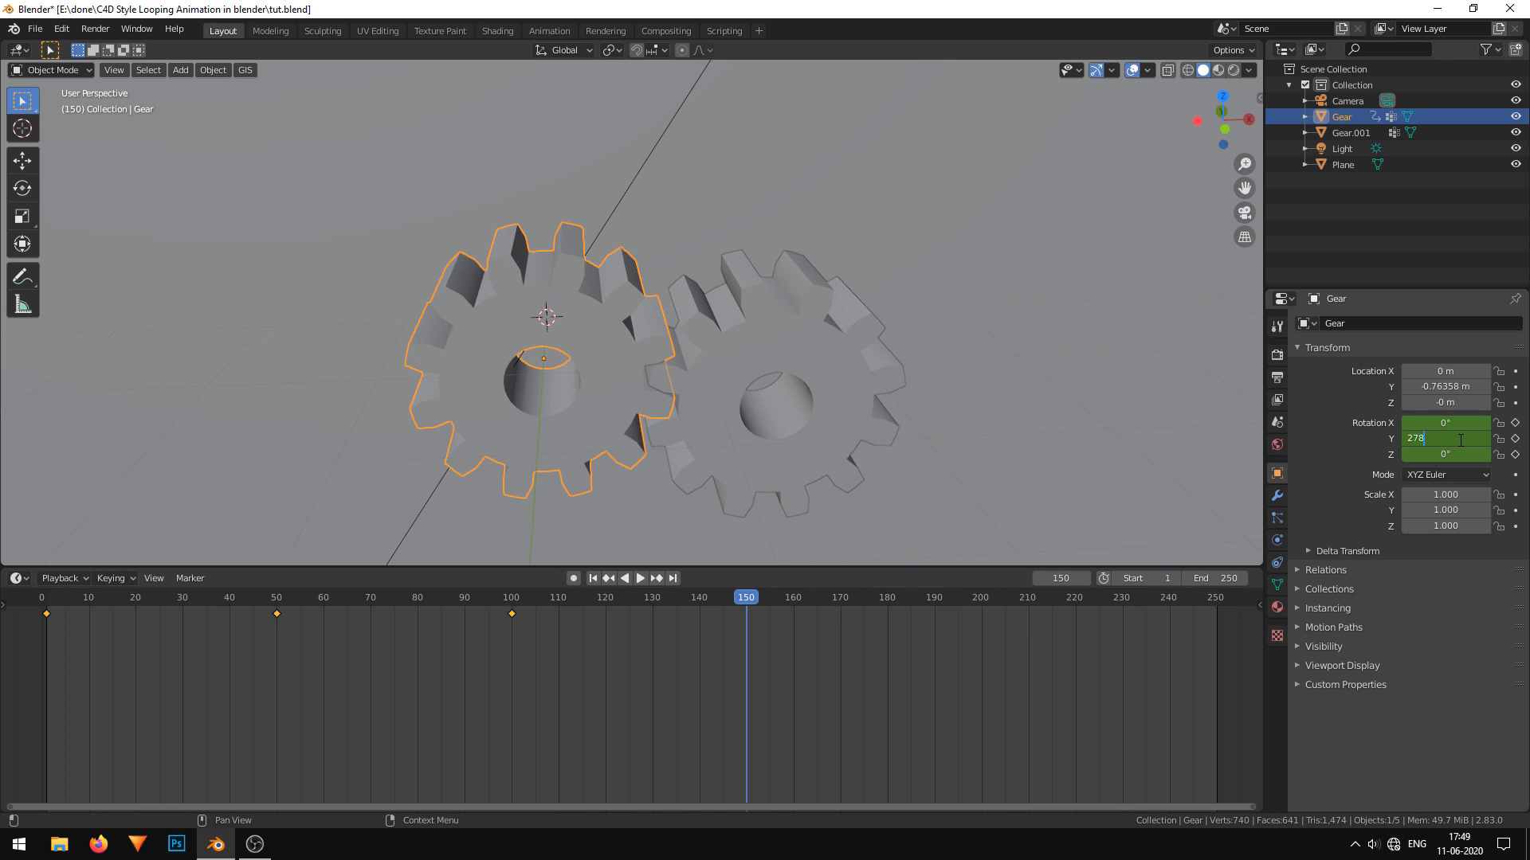
{"action": "key", "text": "i"}
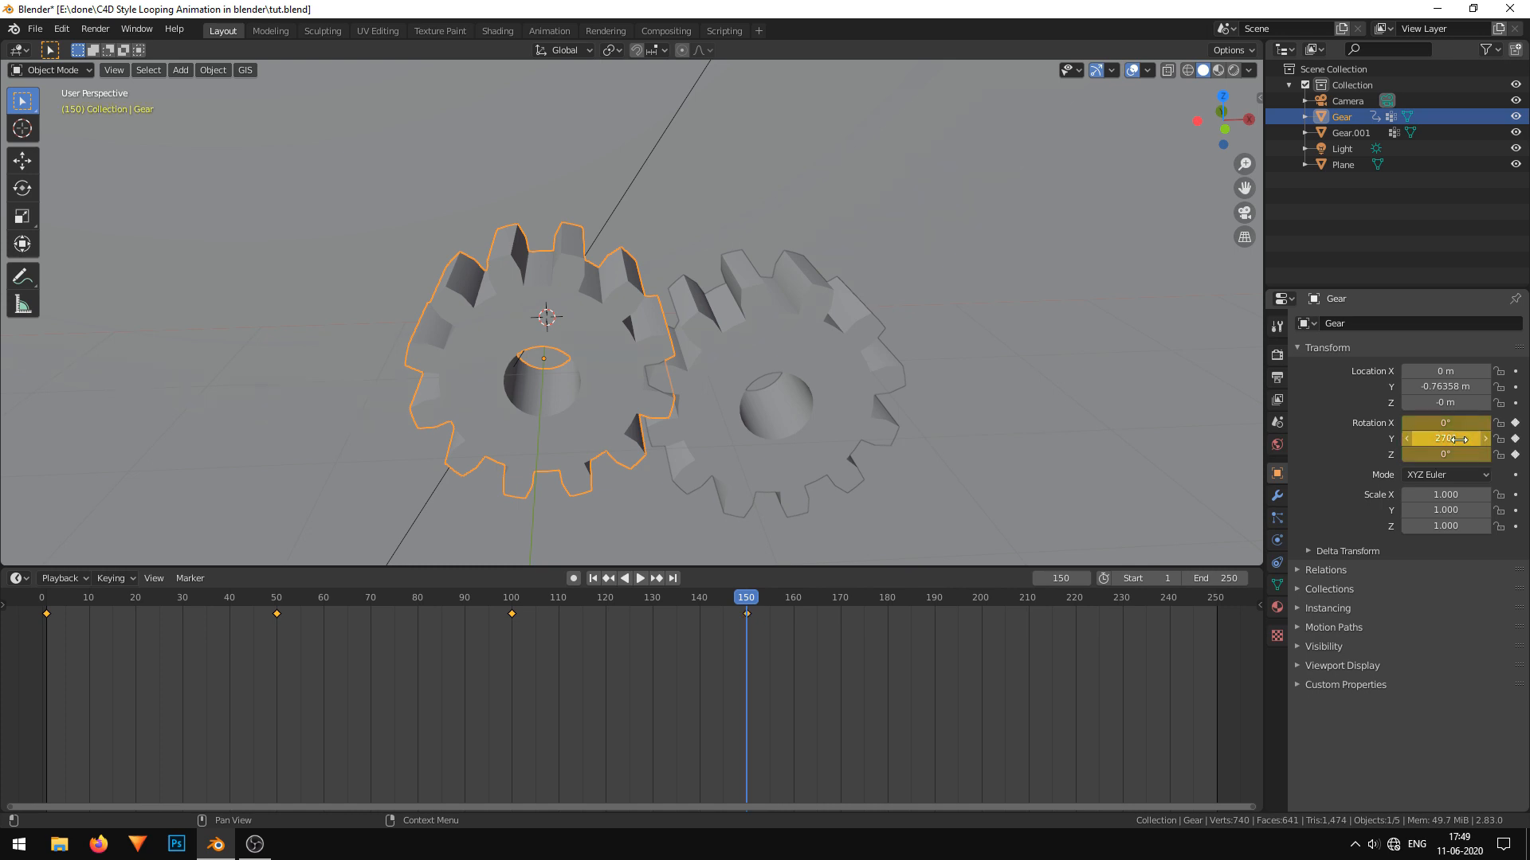
Keyframe the first gear's Y rotation at 360° on frame 200 and set the animation's end frame to 200.
{"action": "key", "text": "space"}
{"action": "left_click", "coordinate": [982, 653]}
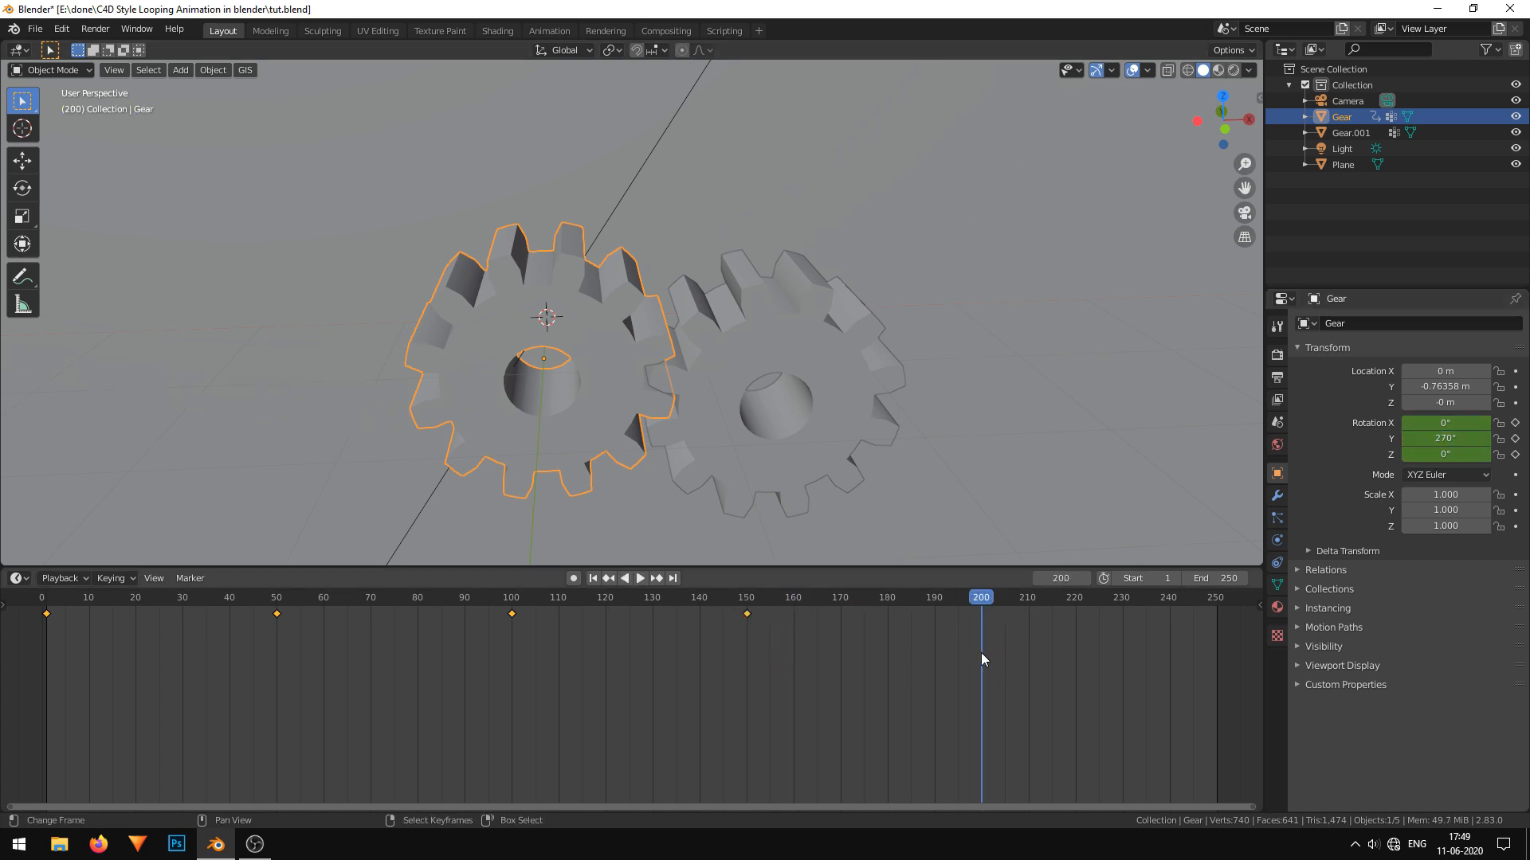
{"action": "key", "text": "space"}
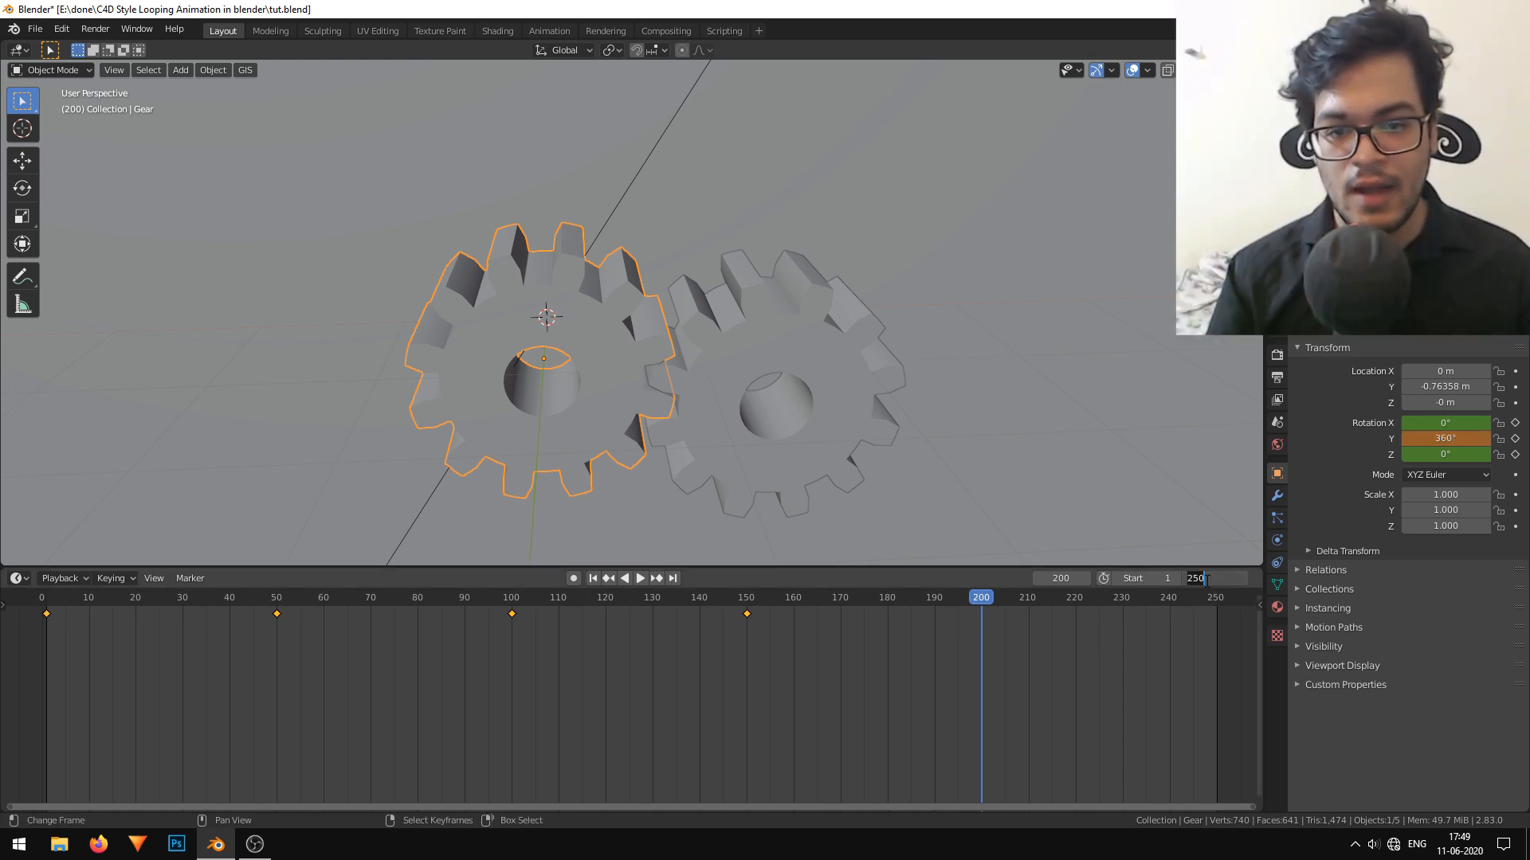
{"action": "type", "text": "00"}
{"action": "key", "text": "Return"}
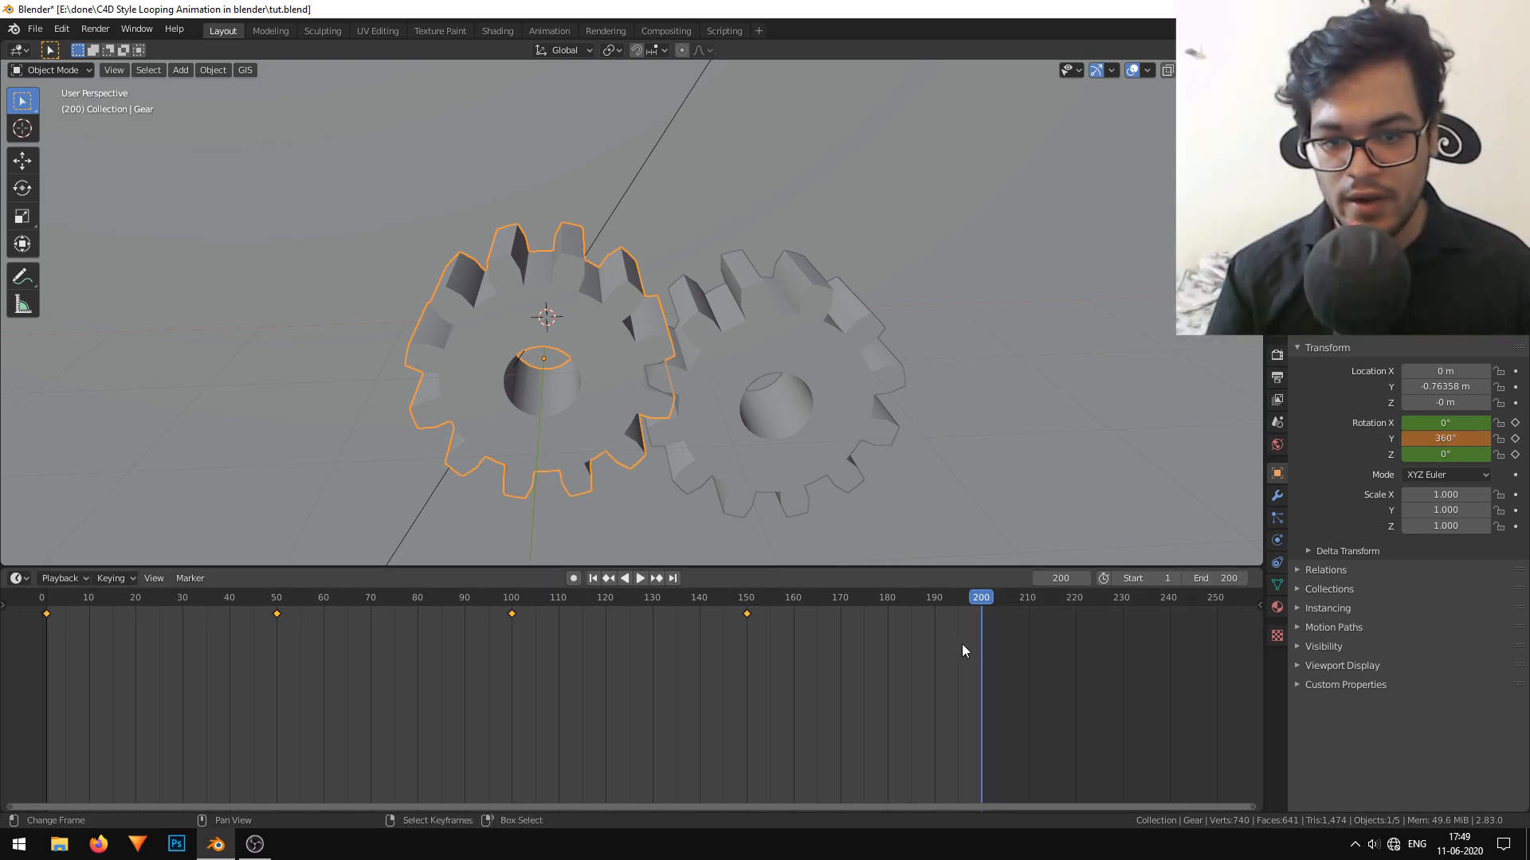
{"action": "key", "text": "i"}
Set the handle type of the first gear's keyframes to Vector, play the animation and enlarge the viewport.
{"action": "left_click_drag", "start_coordinate": [1009, 666], "coordinate": [42, 634]}
{"action": "key", "text": "space"}
{"action": "key", "text": "space"}
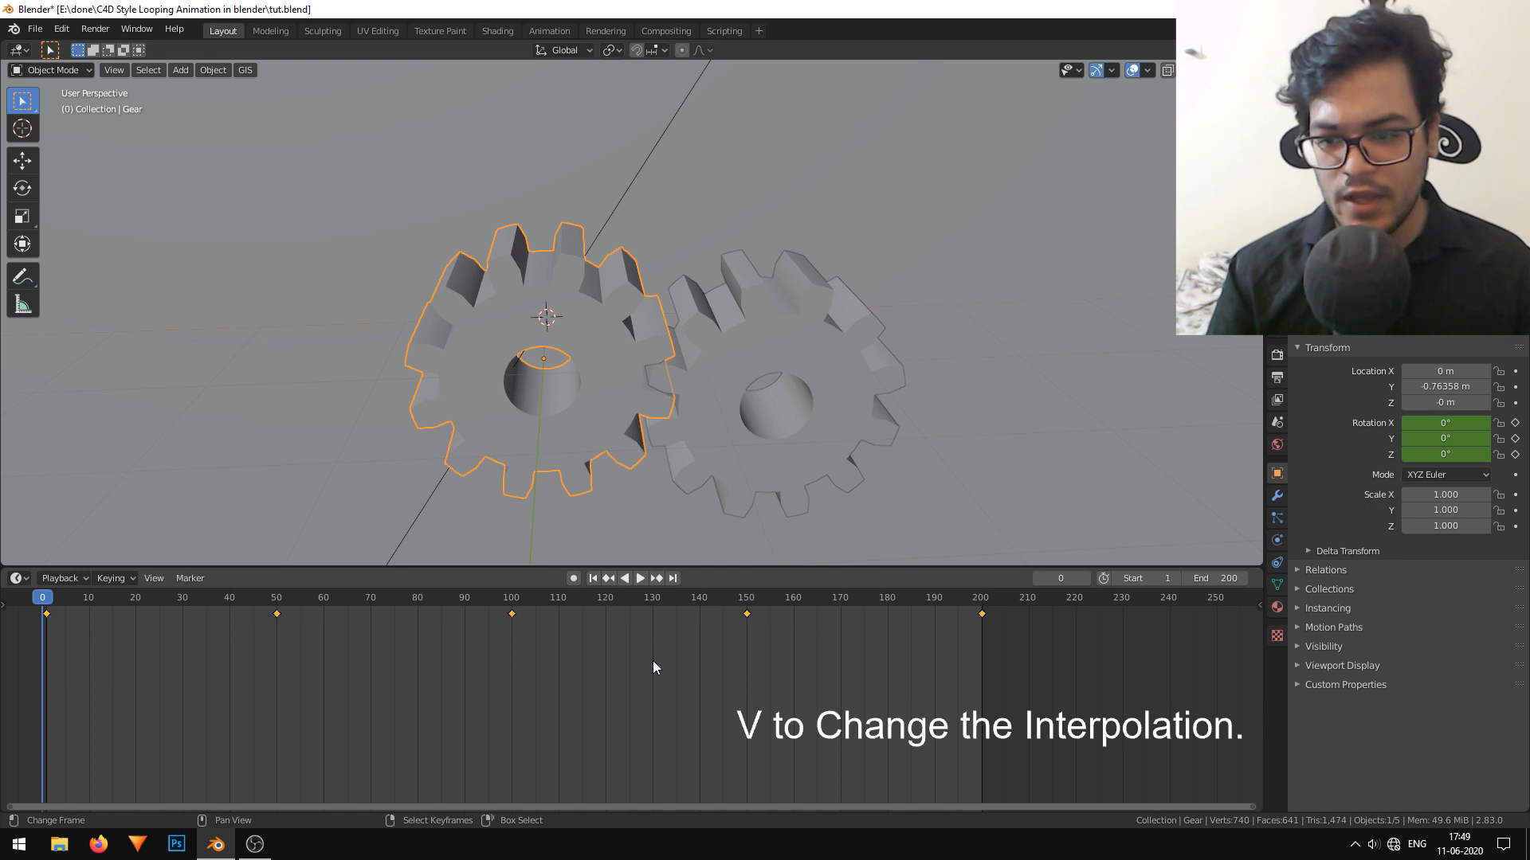
{"action": "key", "text": "v"}
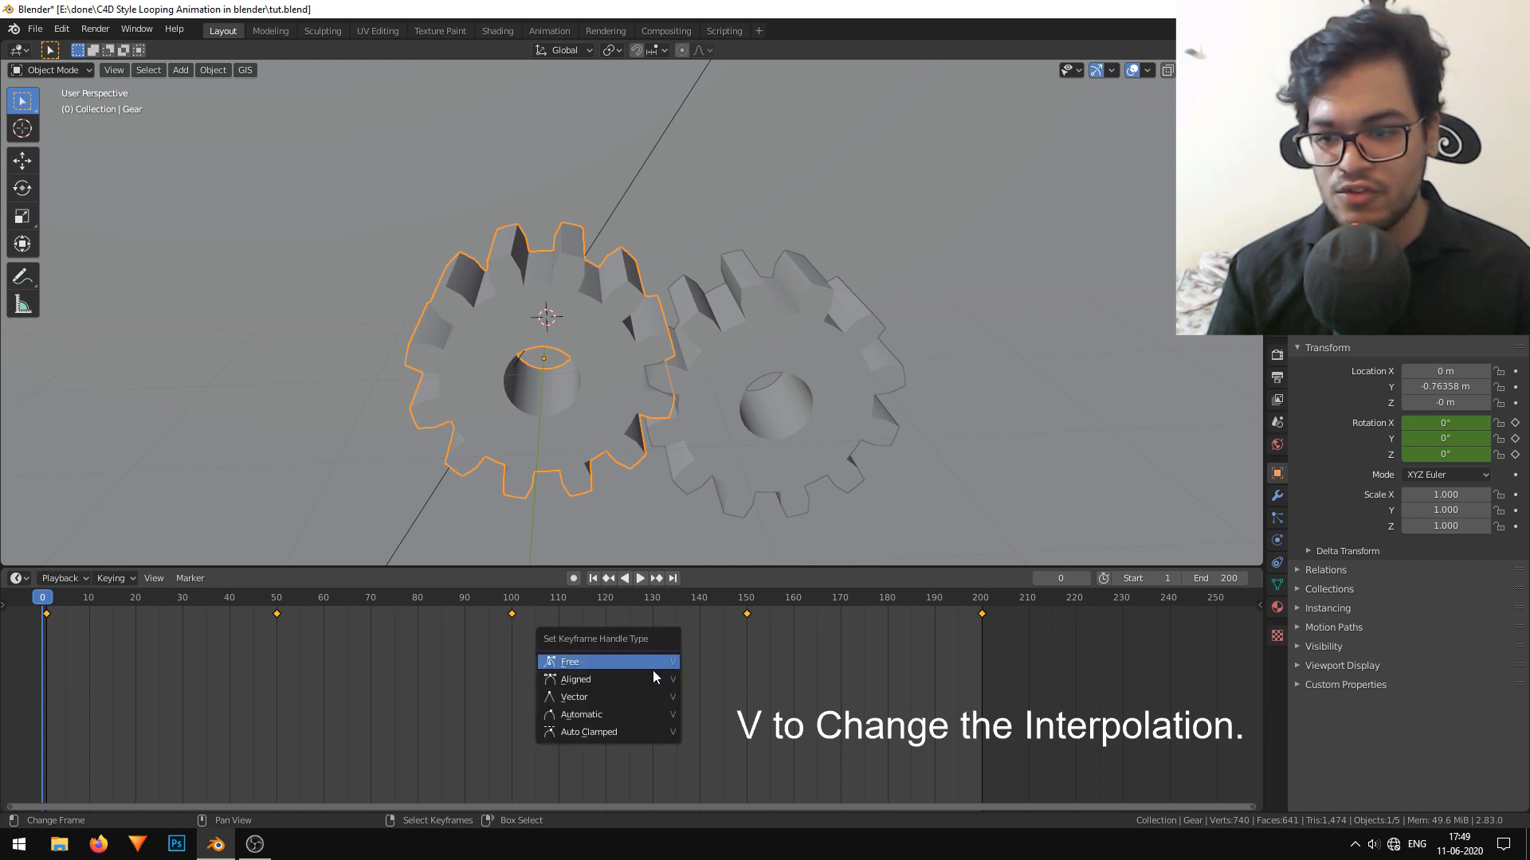
{"action": "left_click", "coordinate": [653, 698]}
{"action": "left_click", "coordinate": [640, 577]}
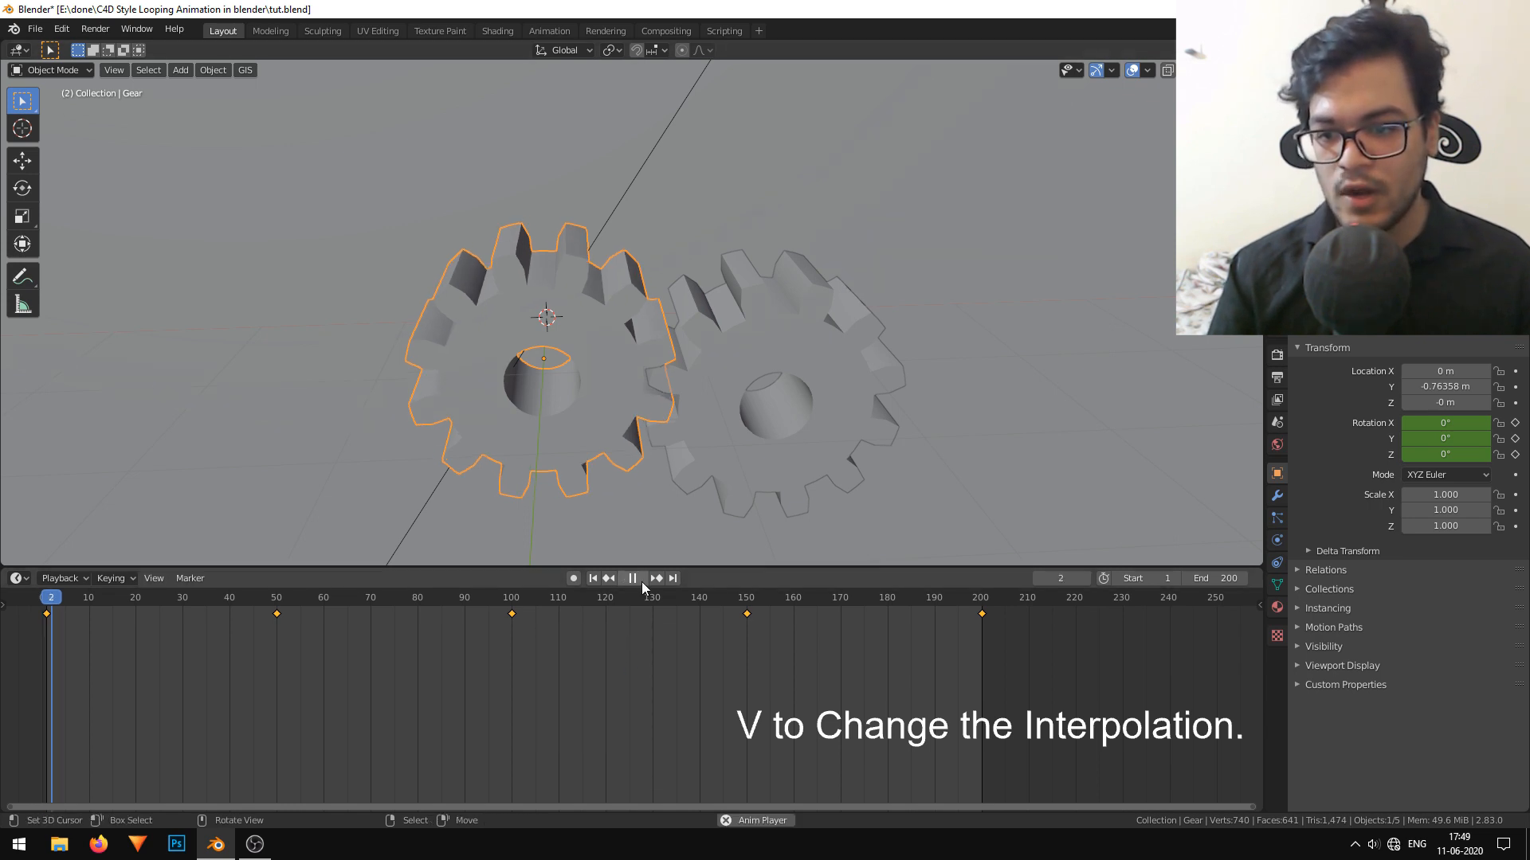
{"action": "left_click_drag", "start_coordinate": [647, 567], "coordinate": [665, 699]}
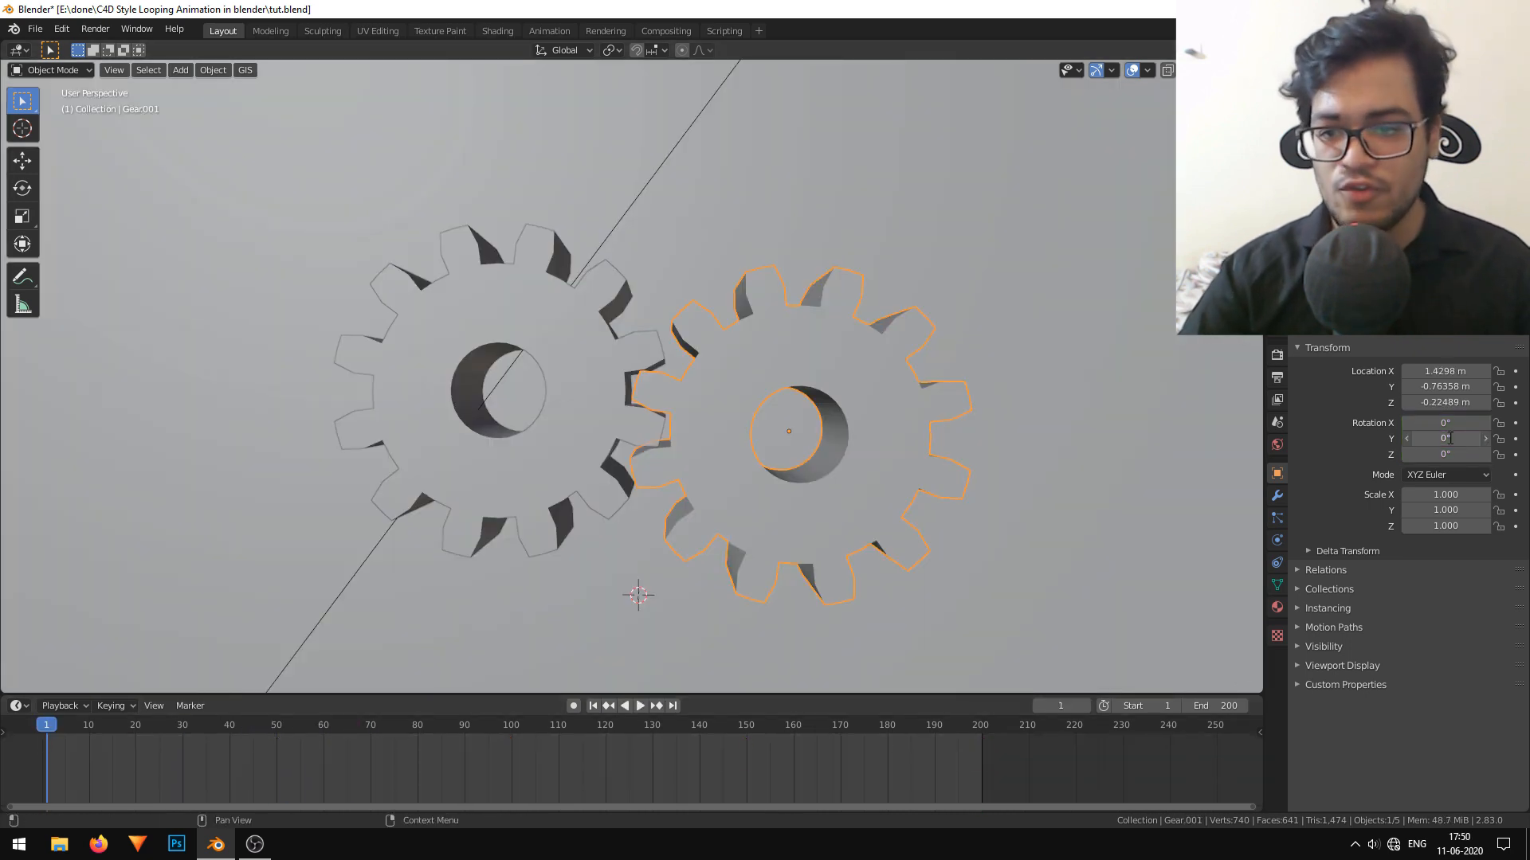
Keyframe the second gear's rotation with Y at 0° on frame 1 and at -90° on frame 50.
{"action": "key", "text": "i"}
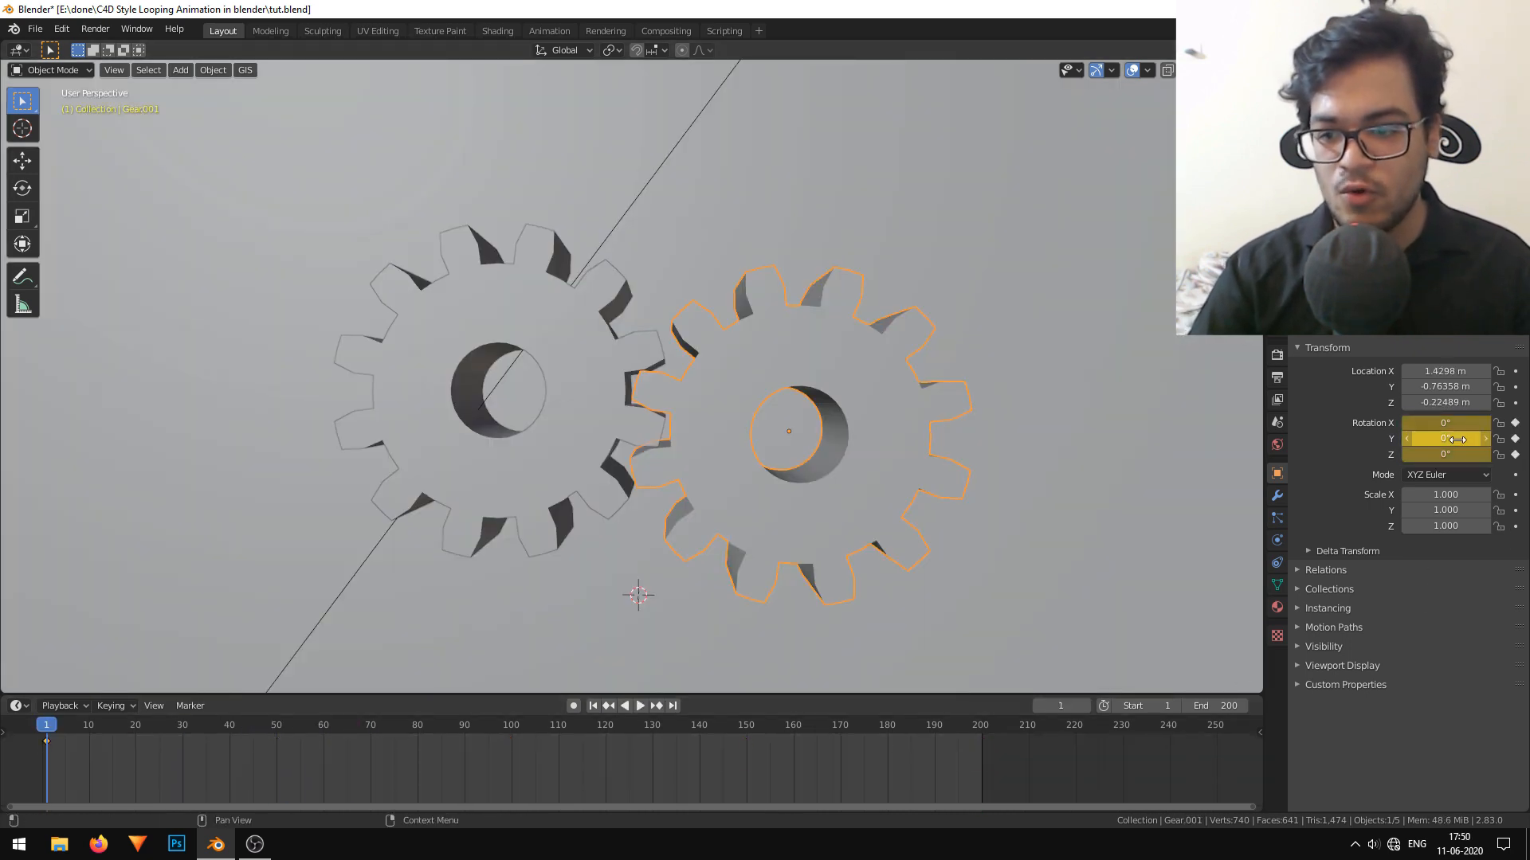
{"action": "left_click", "coordinate": [1062, 698]}
{"action": "type", "text": "50"}
{"action": "key", "text": "Return"}
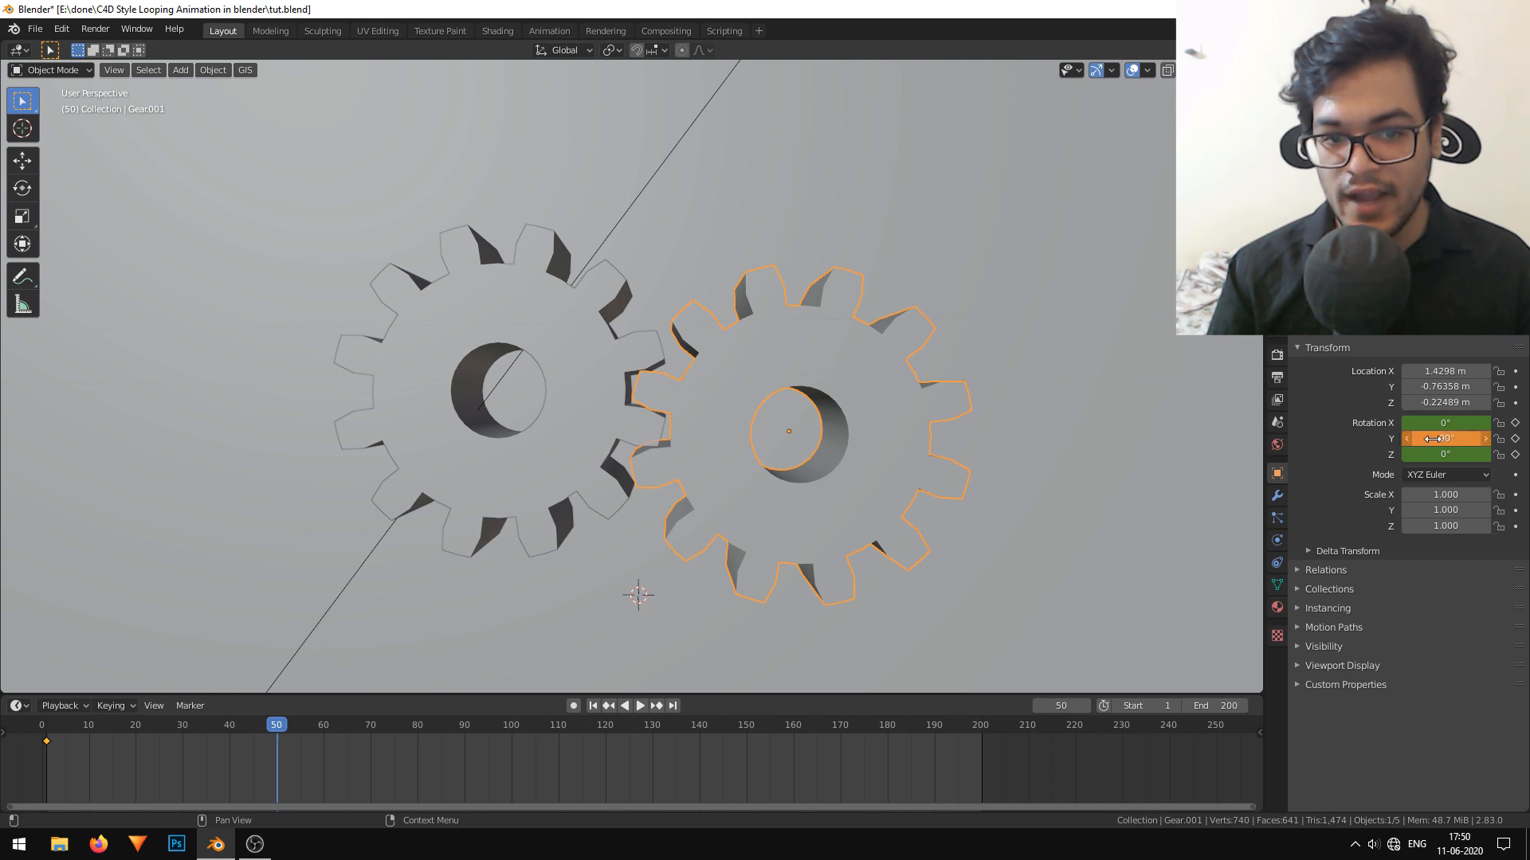
{"action": "key", "text": "i"}
Keyframe the second gear's Y rotation at -180° on frame 100 and at -270° on frame 150.
{"action": "left_click_drag", "start_coordinate": [359, 774], "coordinate": [518, 759]}
{"action": "key", "text": "Escape"}
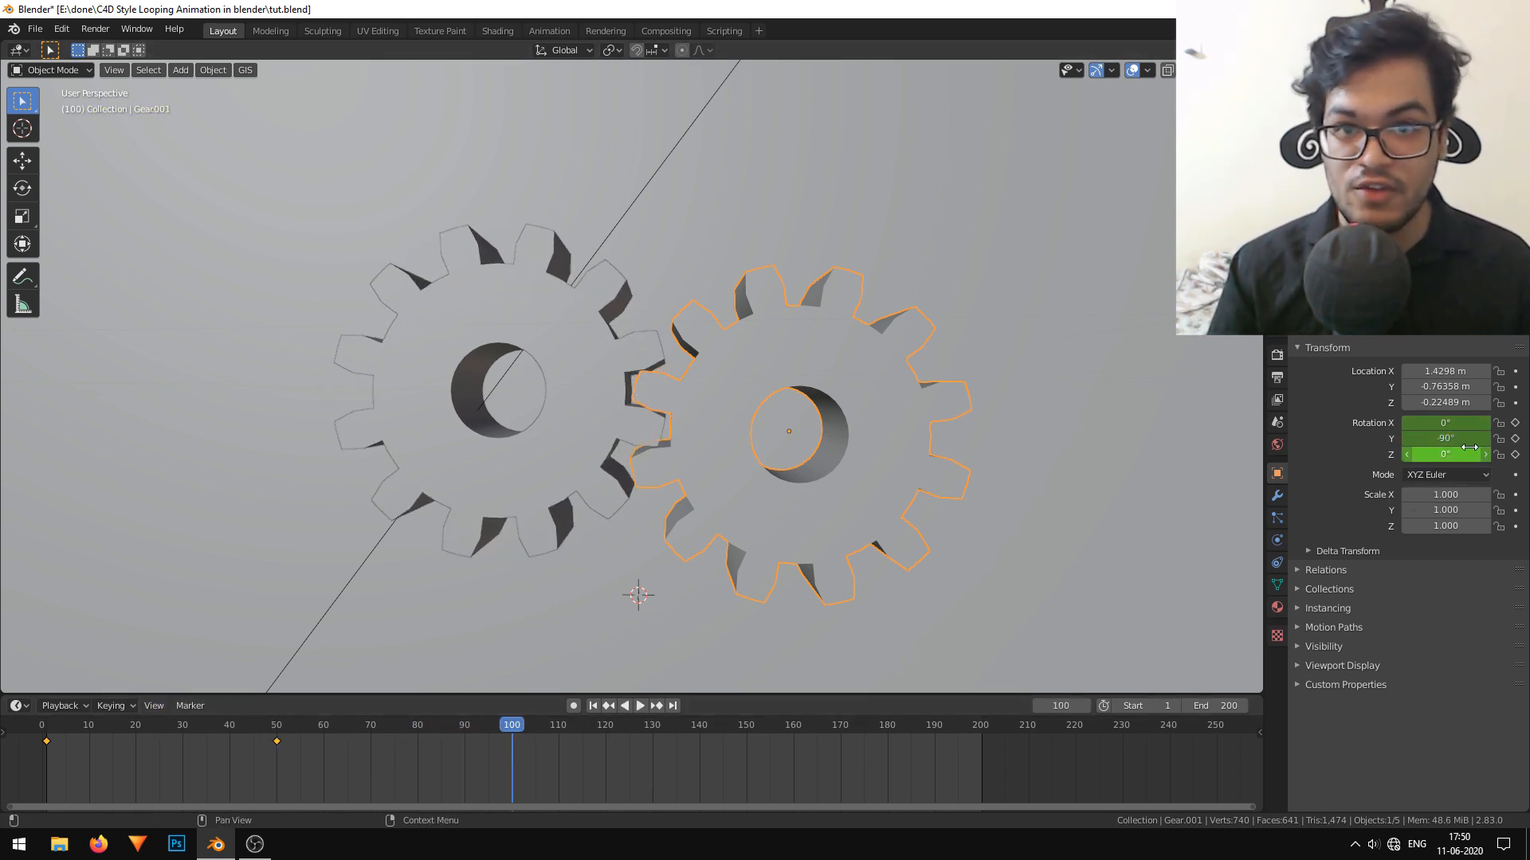
{"action": "left_click", "coordinate": [1460, 439]}
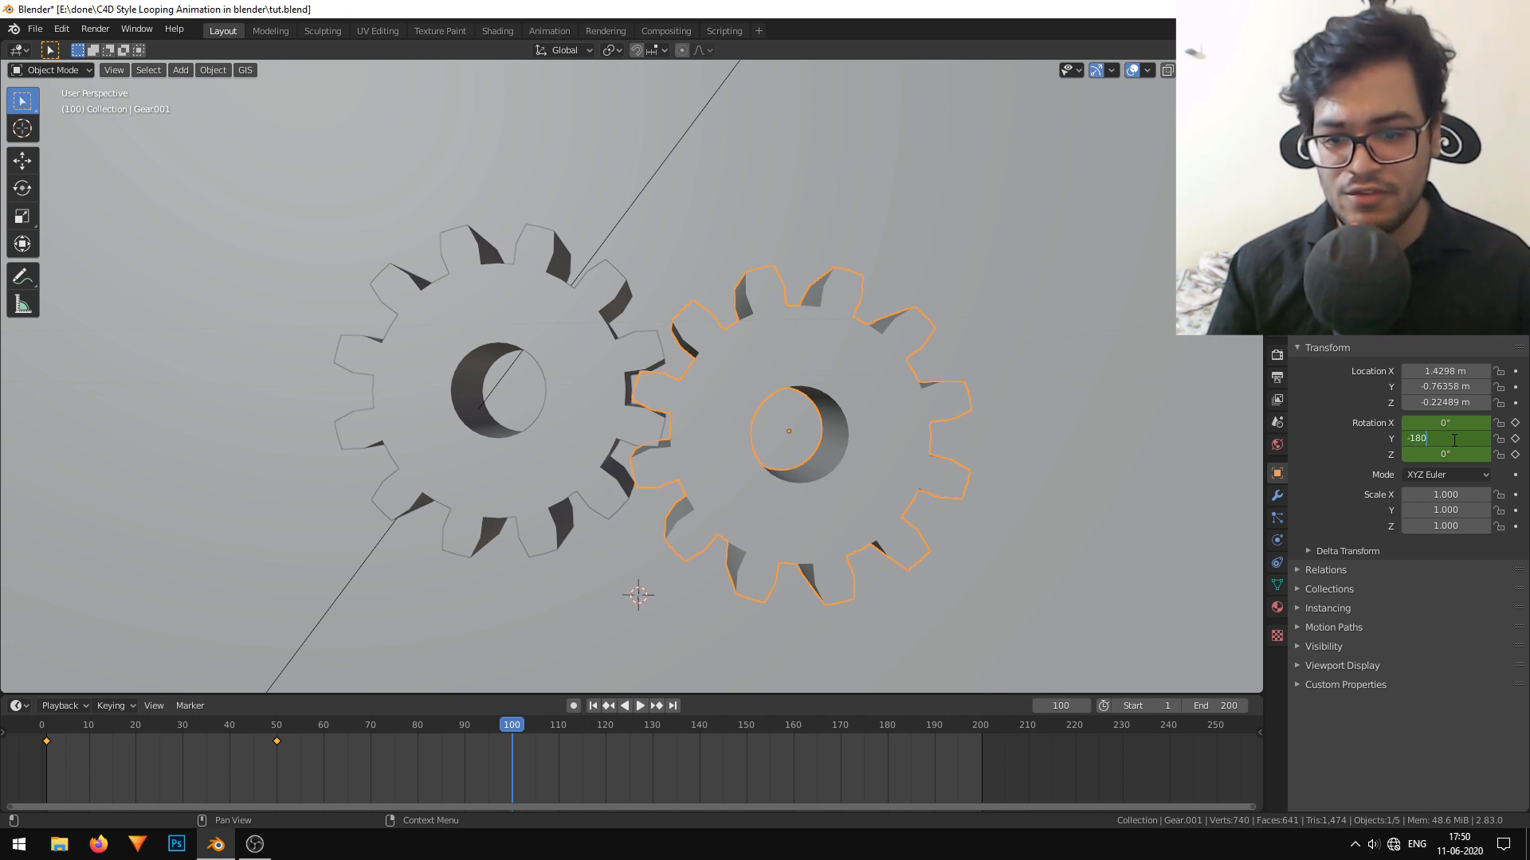
{"action": "key", "text": "i"}
{"action": "left_click_drag", "start_coordinate": [520, 754], "coordinate": [744, 759]}
{"action": "key", "text": "space"}
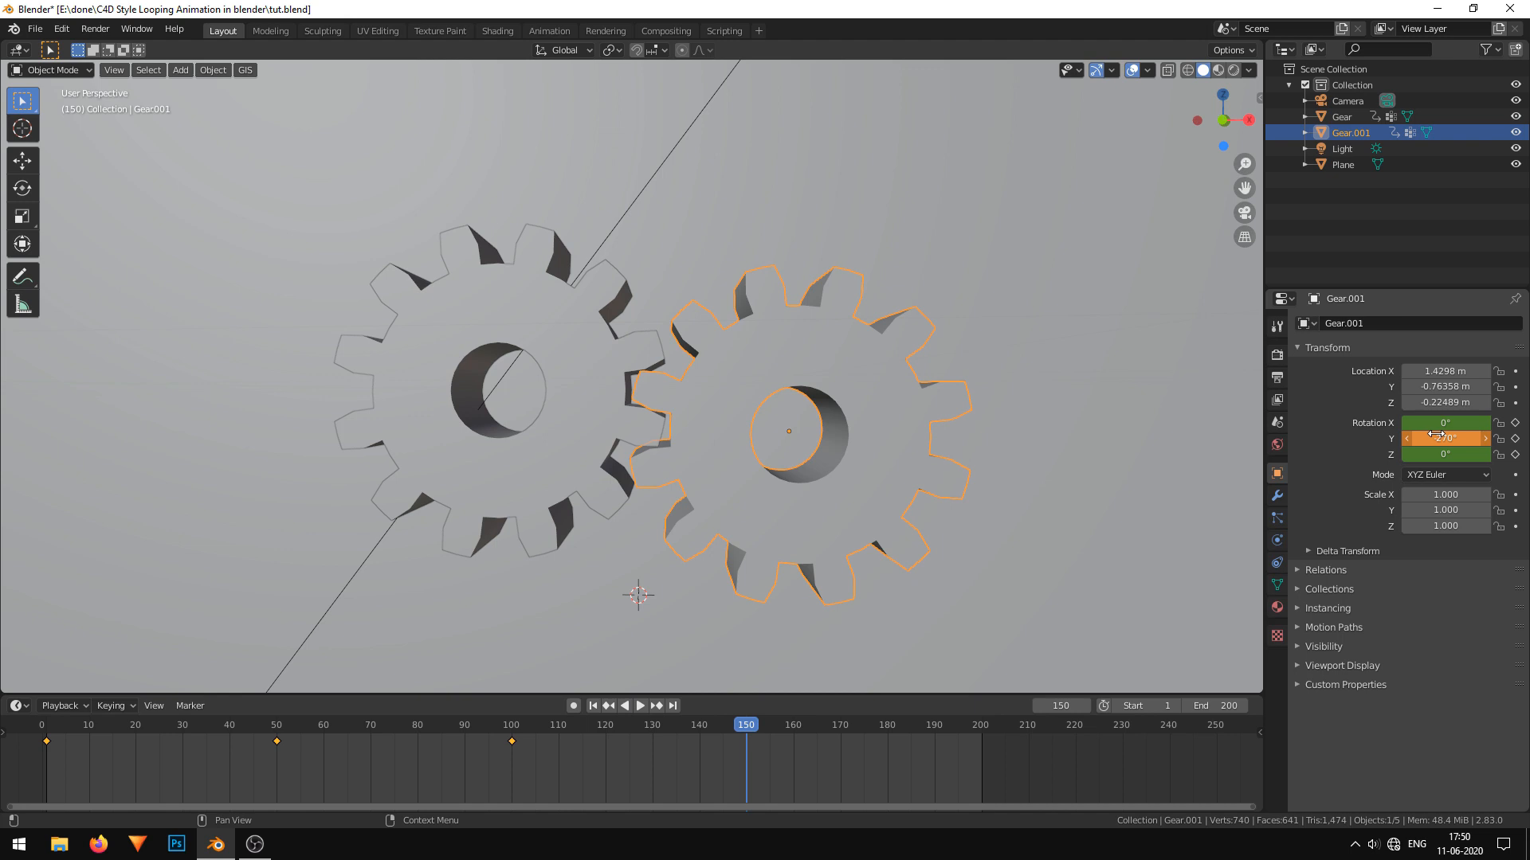
{"action": "key", "text": "i"}
Keyframe the second gear's Y rotation at -360° and place that last keyframe on frame 200.
{"action": "left_click_drag", "start_coordinate": [694, 762], "coordinate": [985, 757]}
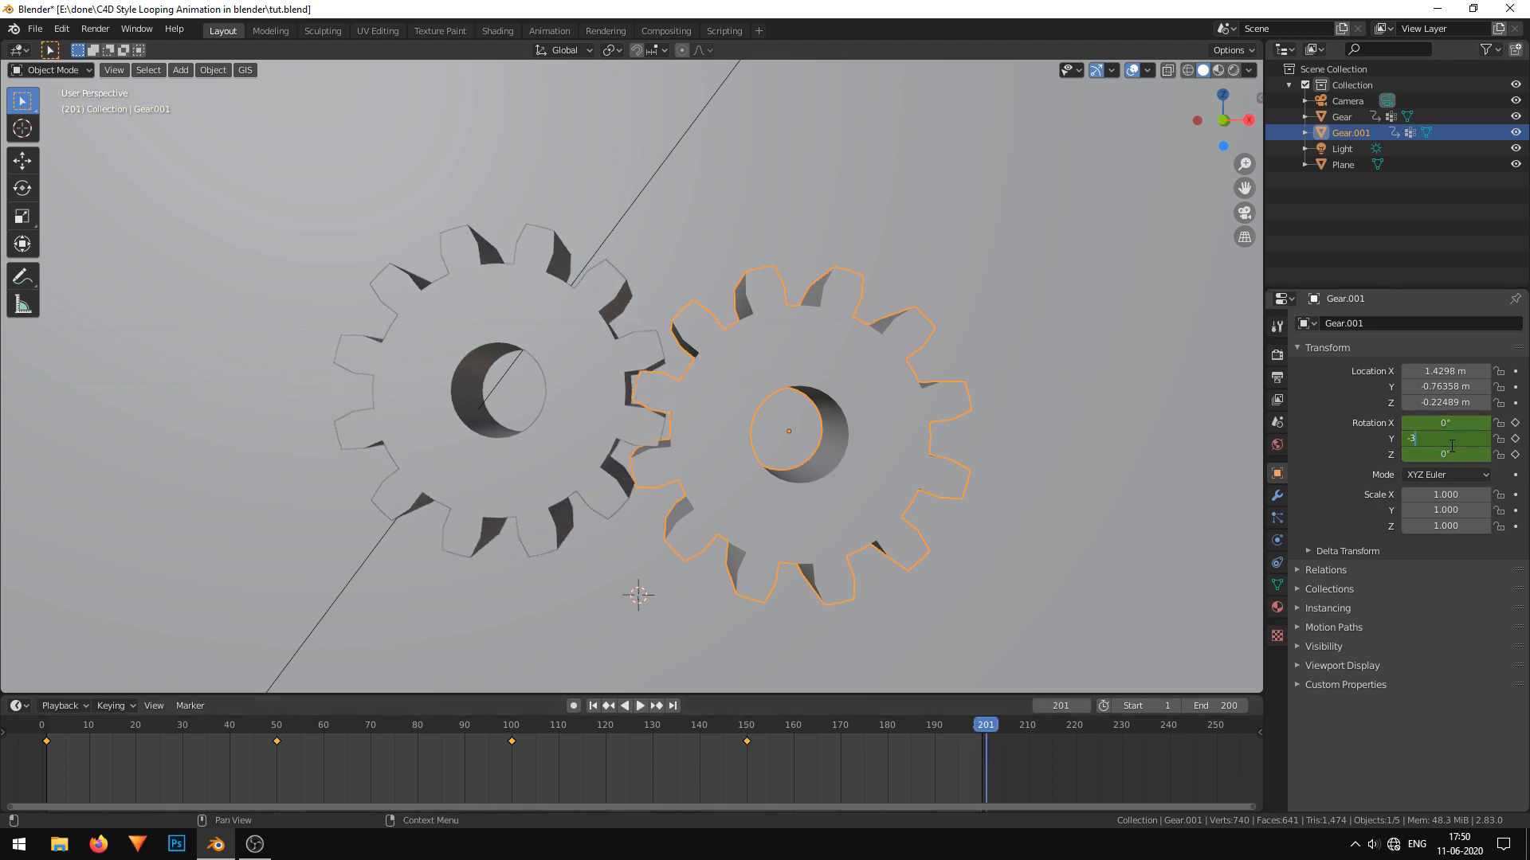
{"action": "key", "text": "i"}
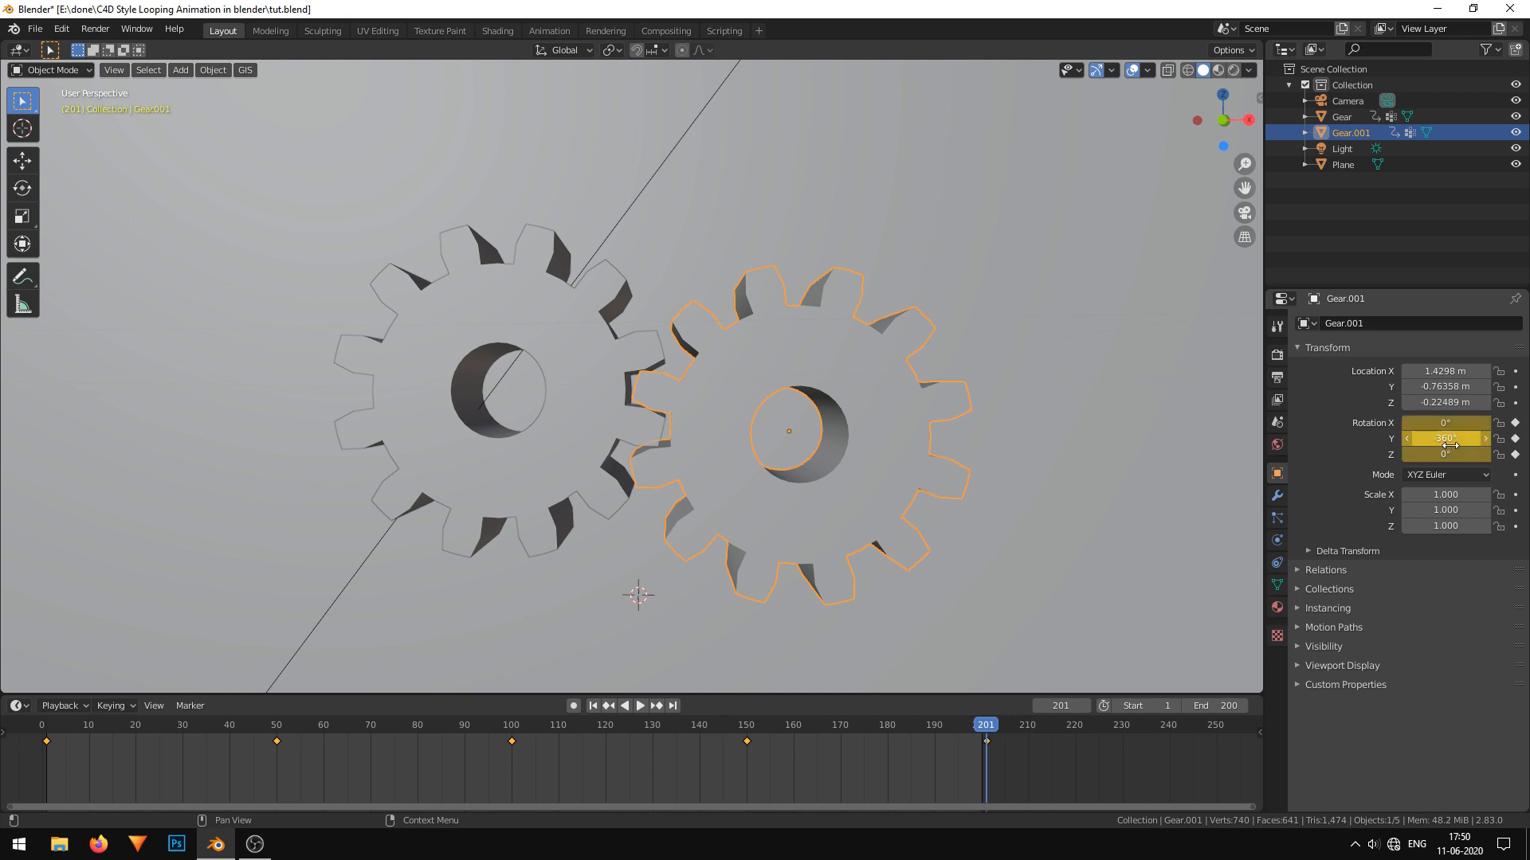
{"action": "left_click", "coordinate": [986, 743]}
{"action": "scroll", "coordinate": [1117, 752], "scroll_direction": "up", "scroll_amount": 3}
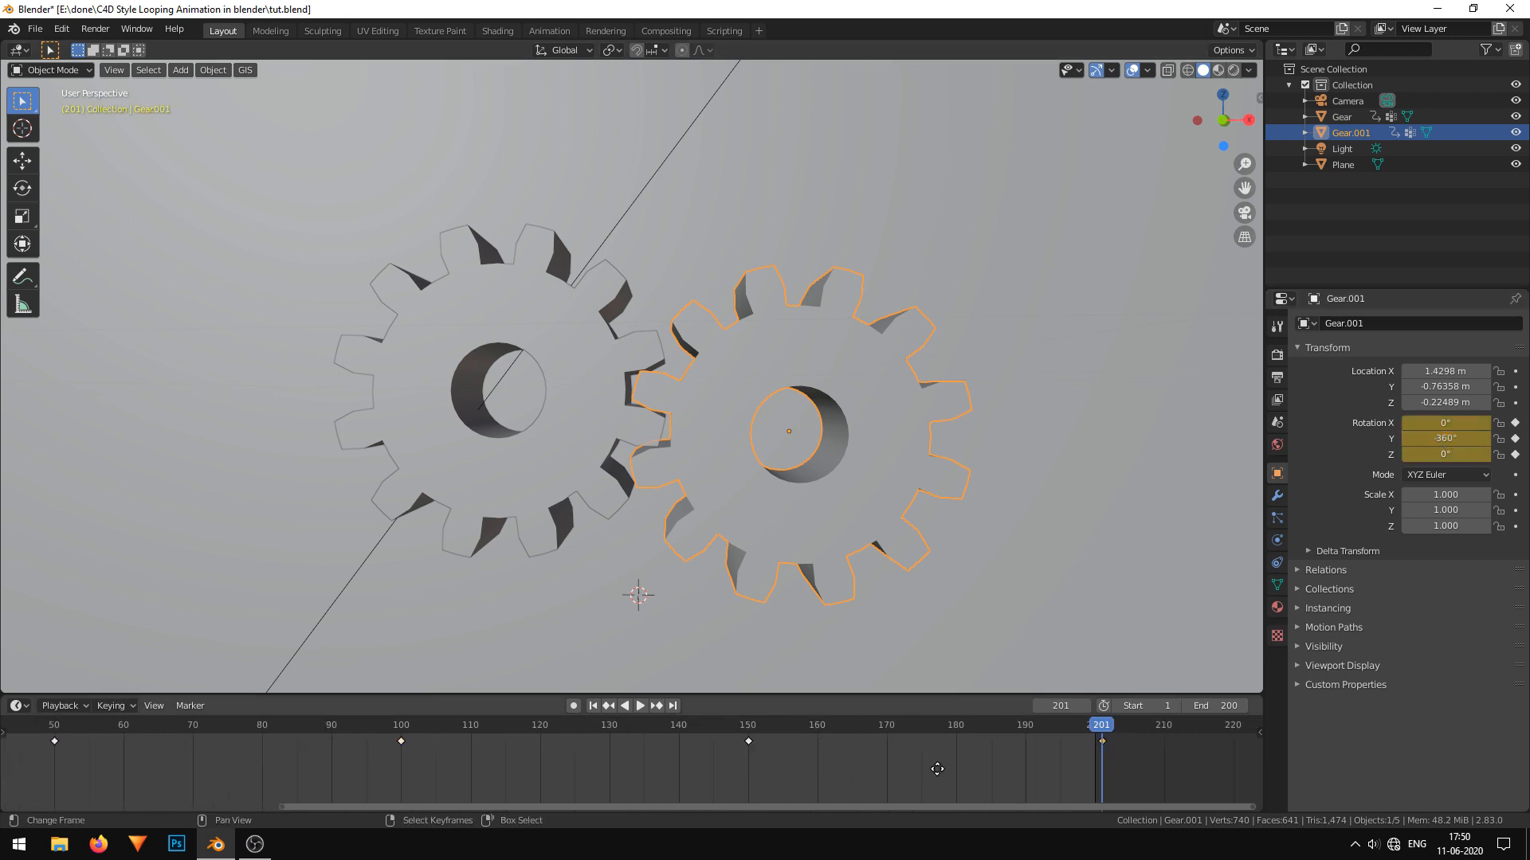
{"action": "key", "text": "g"}
{"action": "left_click", "coordinate": [1073, 752]}
Set the handle type of all the second gear's keyframes to Vector and save the file.
{"action": "key", "text": "a"}
{"action": "scroll", "coordinate": [870, 763], "scroll_direction": "down", "scroll_amount": 5}
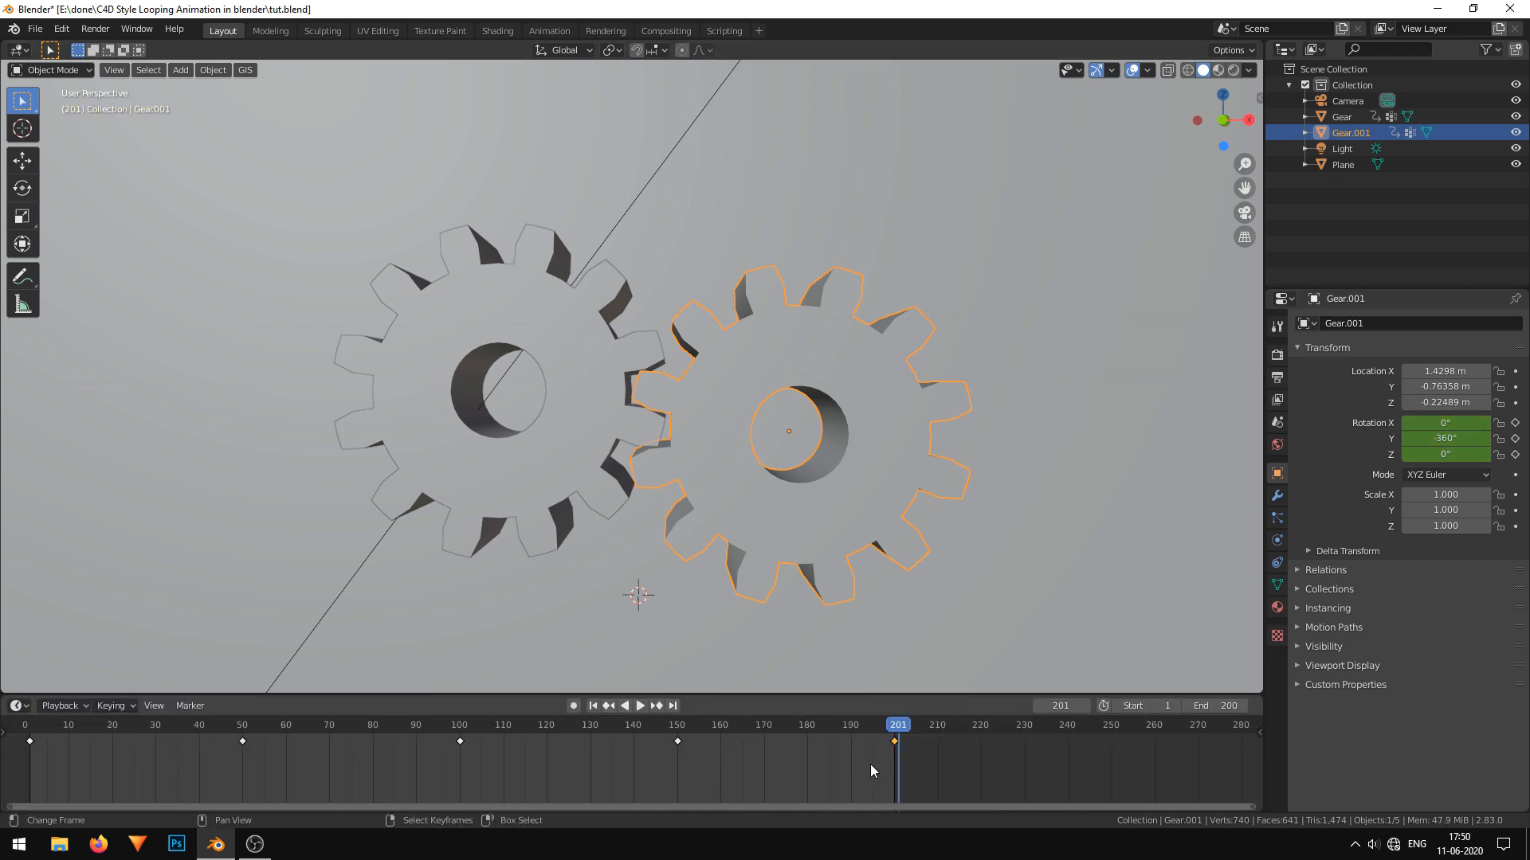
{"action": "left_click_drag", "start_coordinate": [916, 781], "coordinate": [173, 715]}
{"action": "key", "text": "t"}
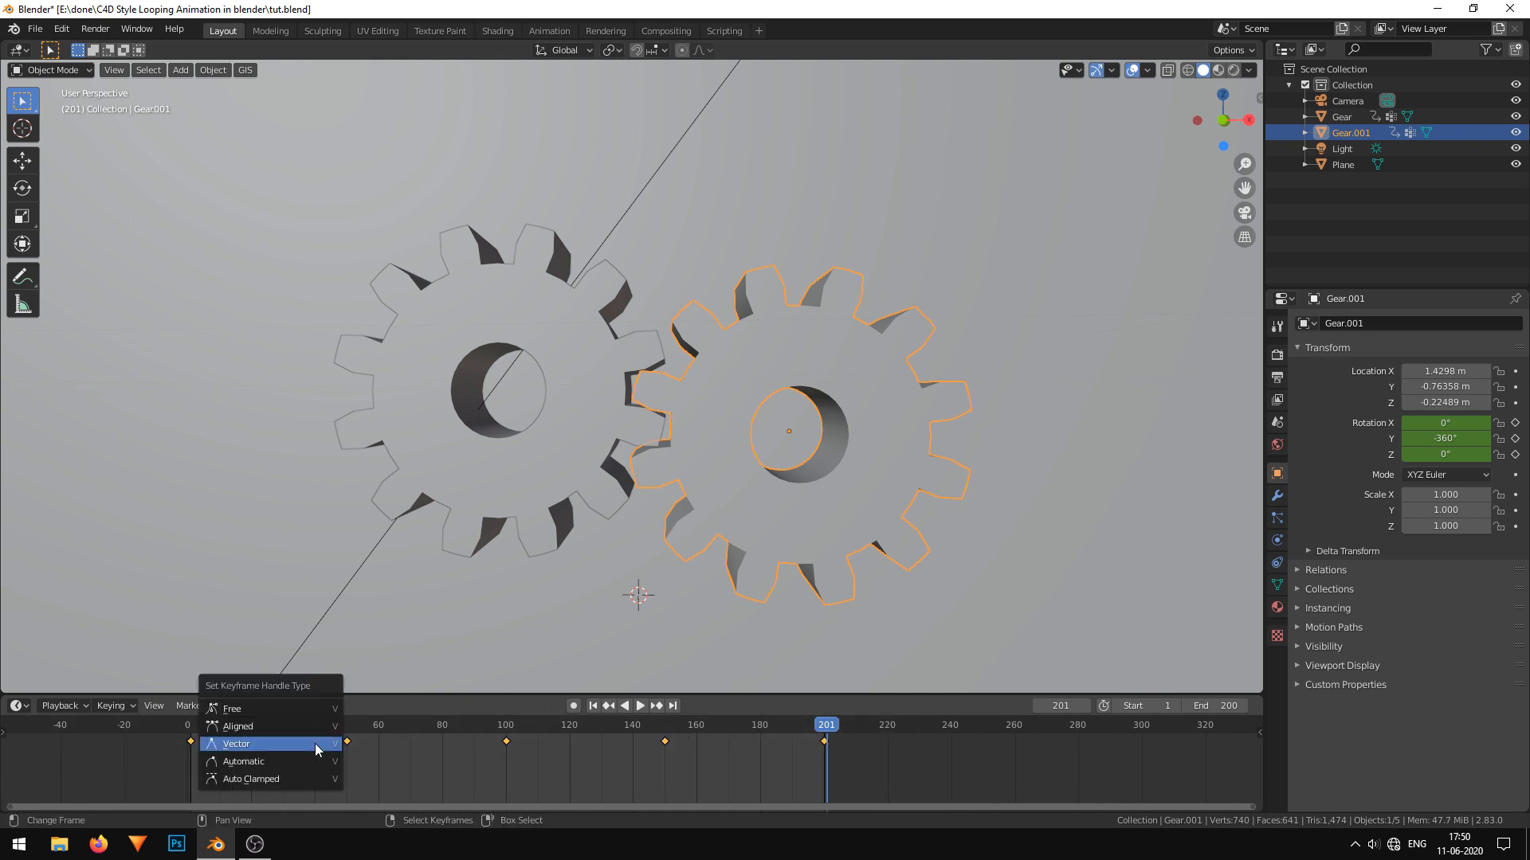
{"action": "left_click", "coordinate": [314, 744]}
{"action": "key", "text": "ctrl+s"}
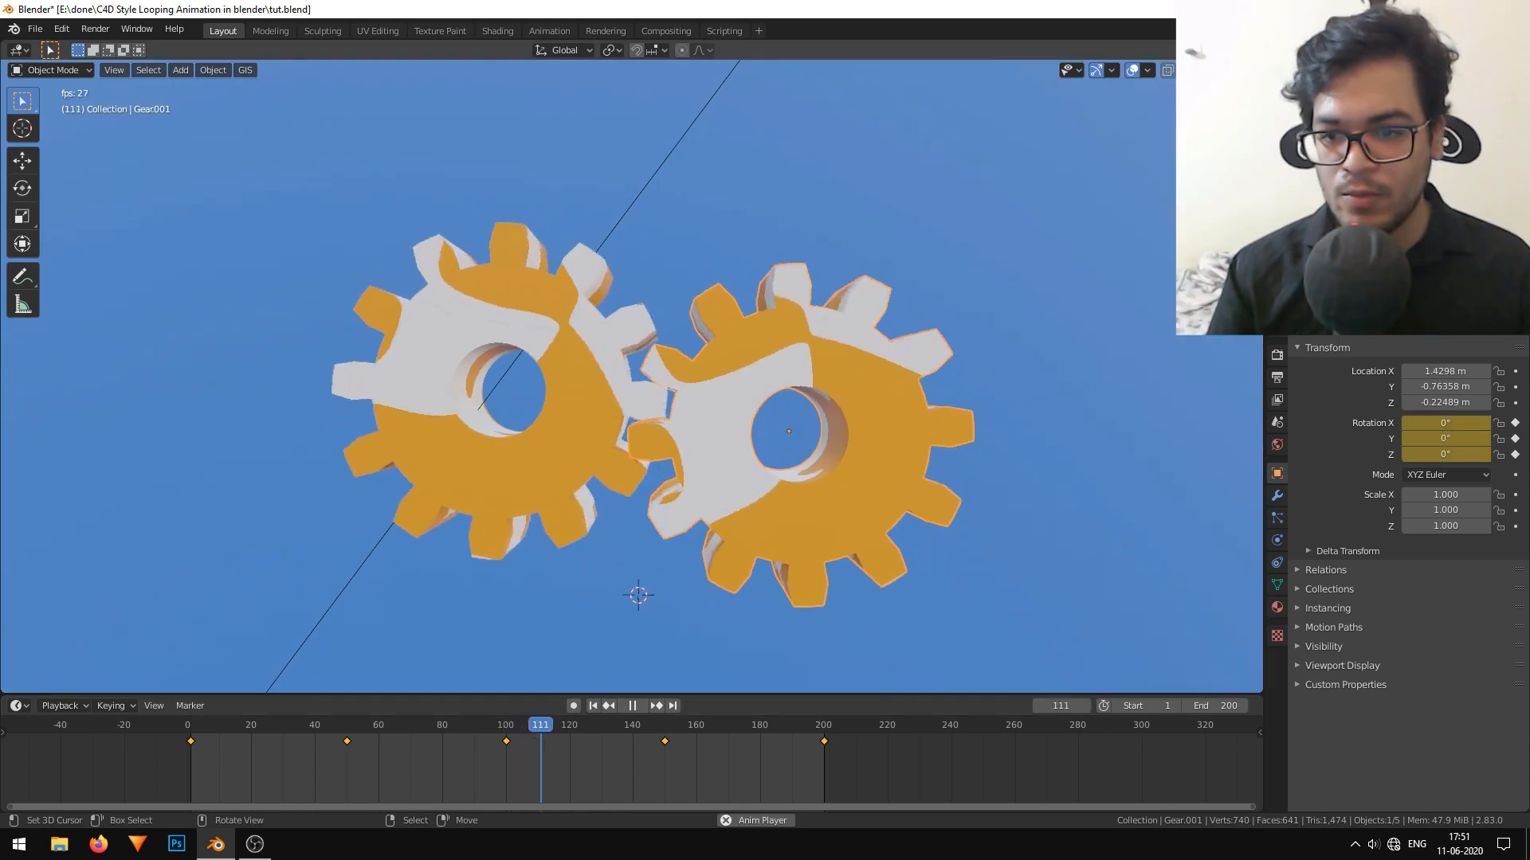
Watch the looping gear animation through the camera view.
{"action": "key", "text": "KP_0"}
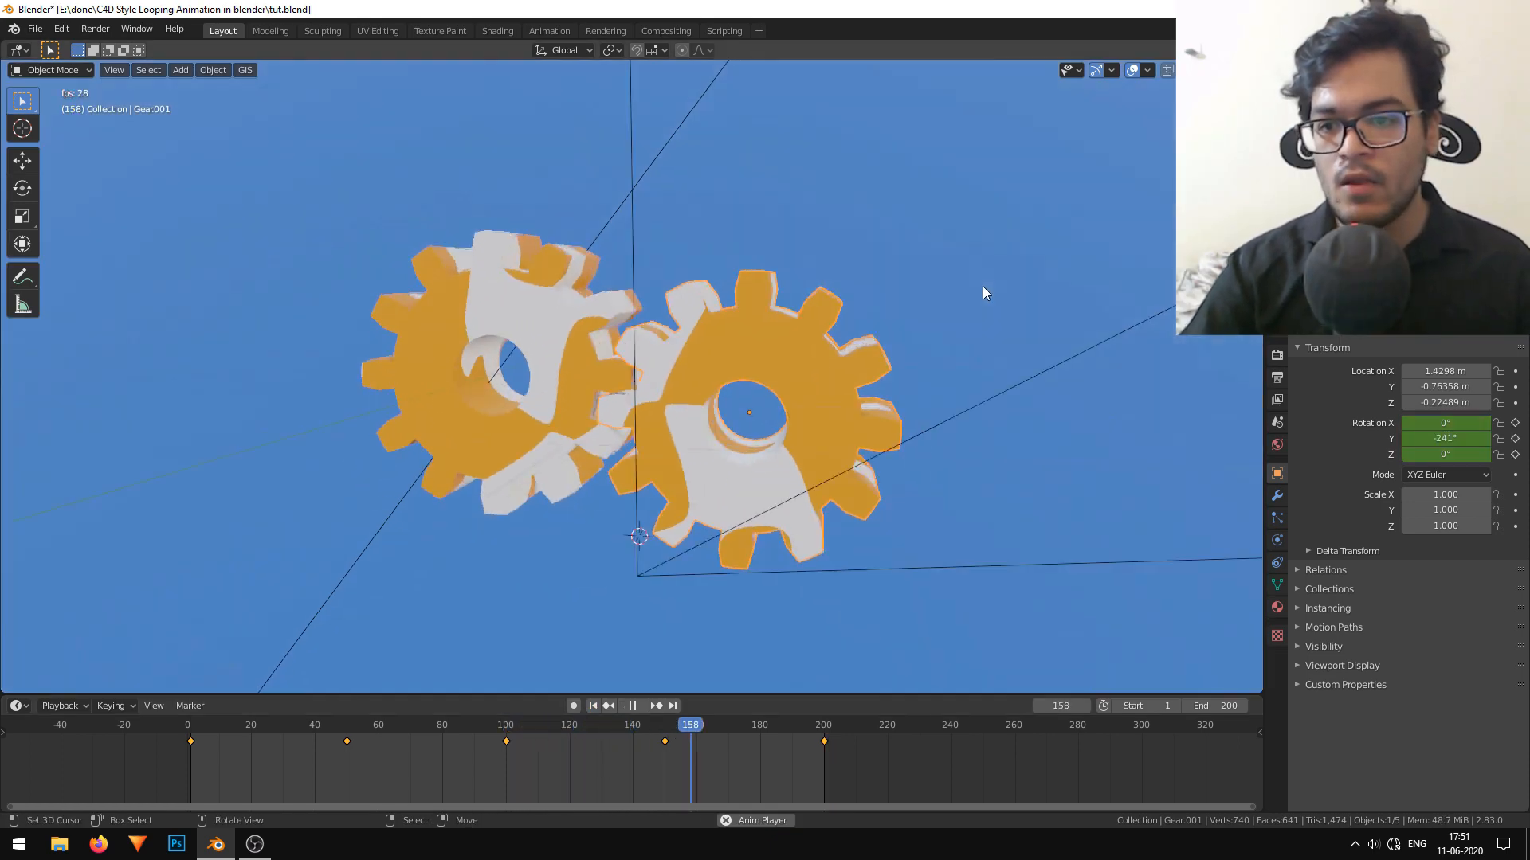
{"action": "scroll", "coordinate": [975, 290], "scroll_direction": "down", "scroll_amount": 4}
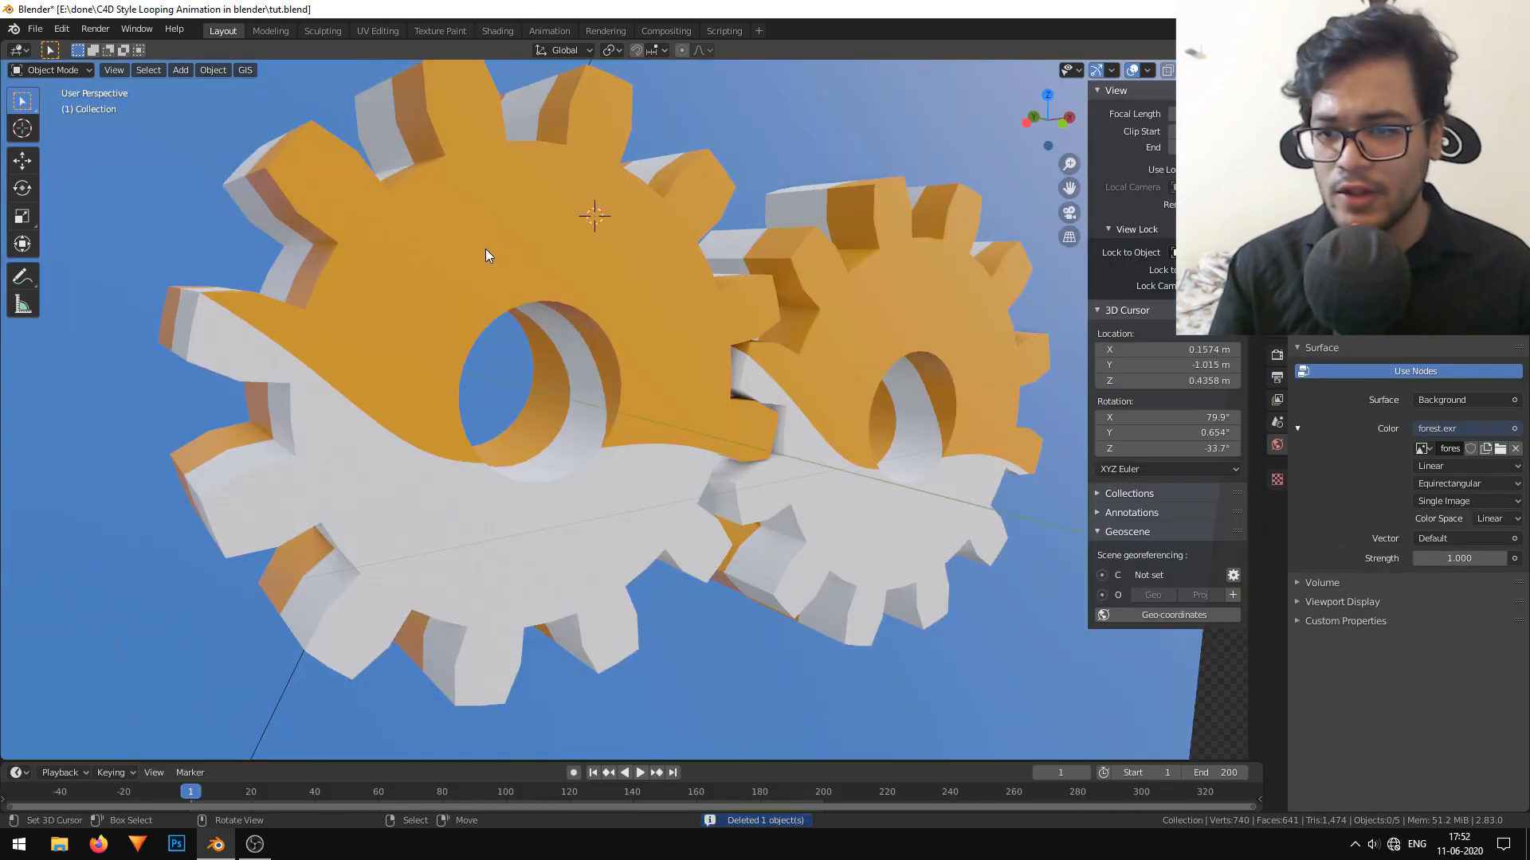
Place the 3D cursor over the first gear and add a UV sphere there.
{"action": "right_click", "coordinate": [485, 250], "text": "shift"}
{"action": "key", "text": "shift+a"}
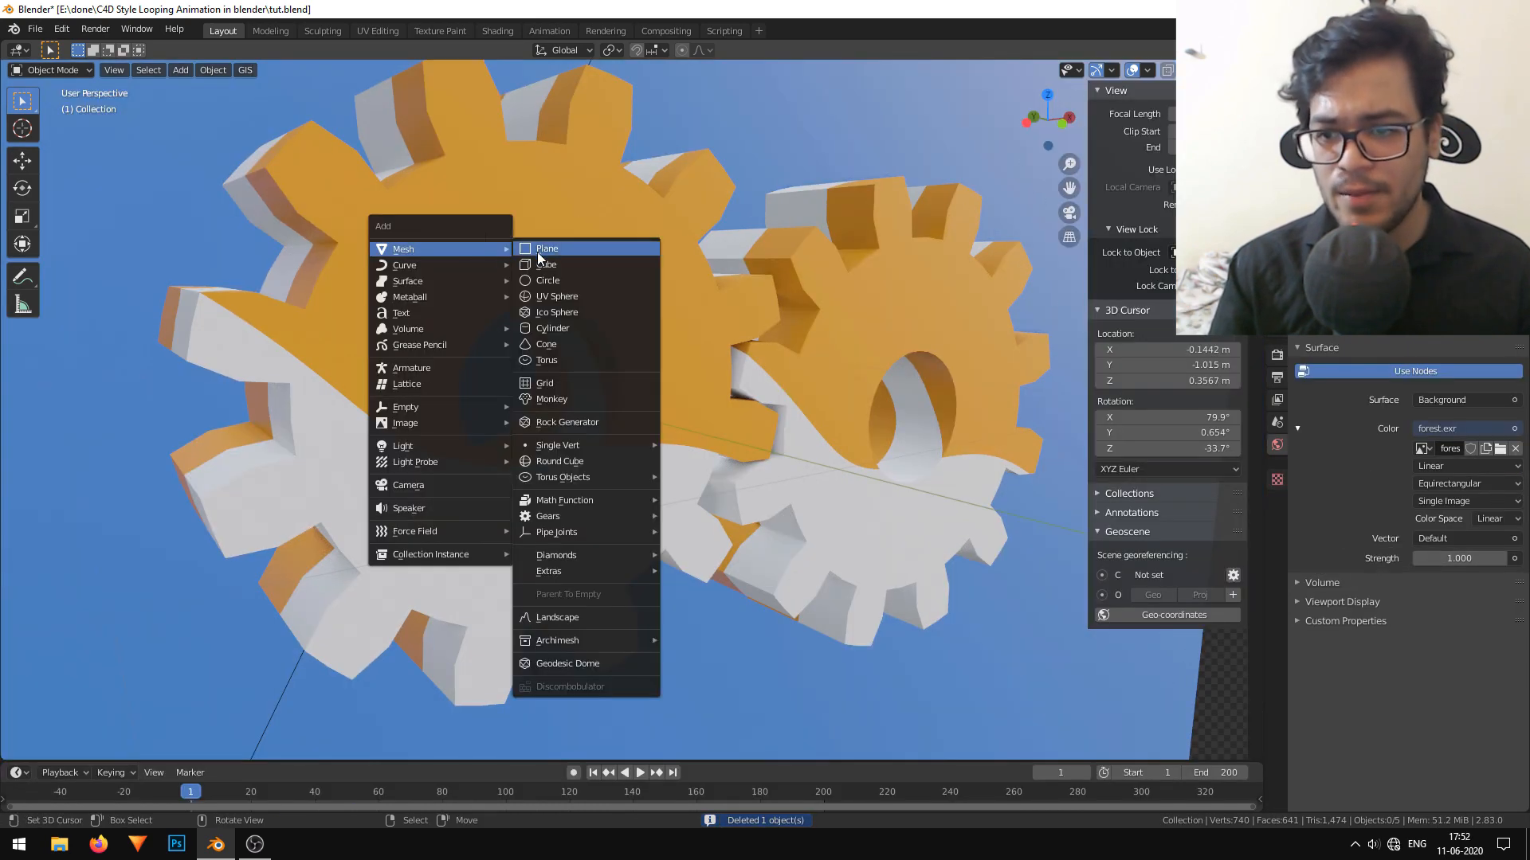
{"action": "left_click", "coordinate": [587, 295]}
{"action": "scroll", "coordinate": [588, 299], "scroll_direction": "down", "scroll_amount": 6}
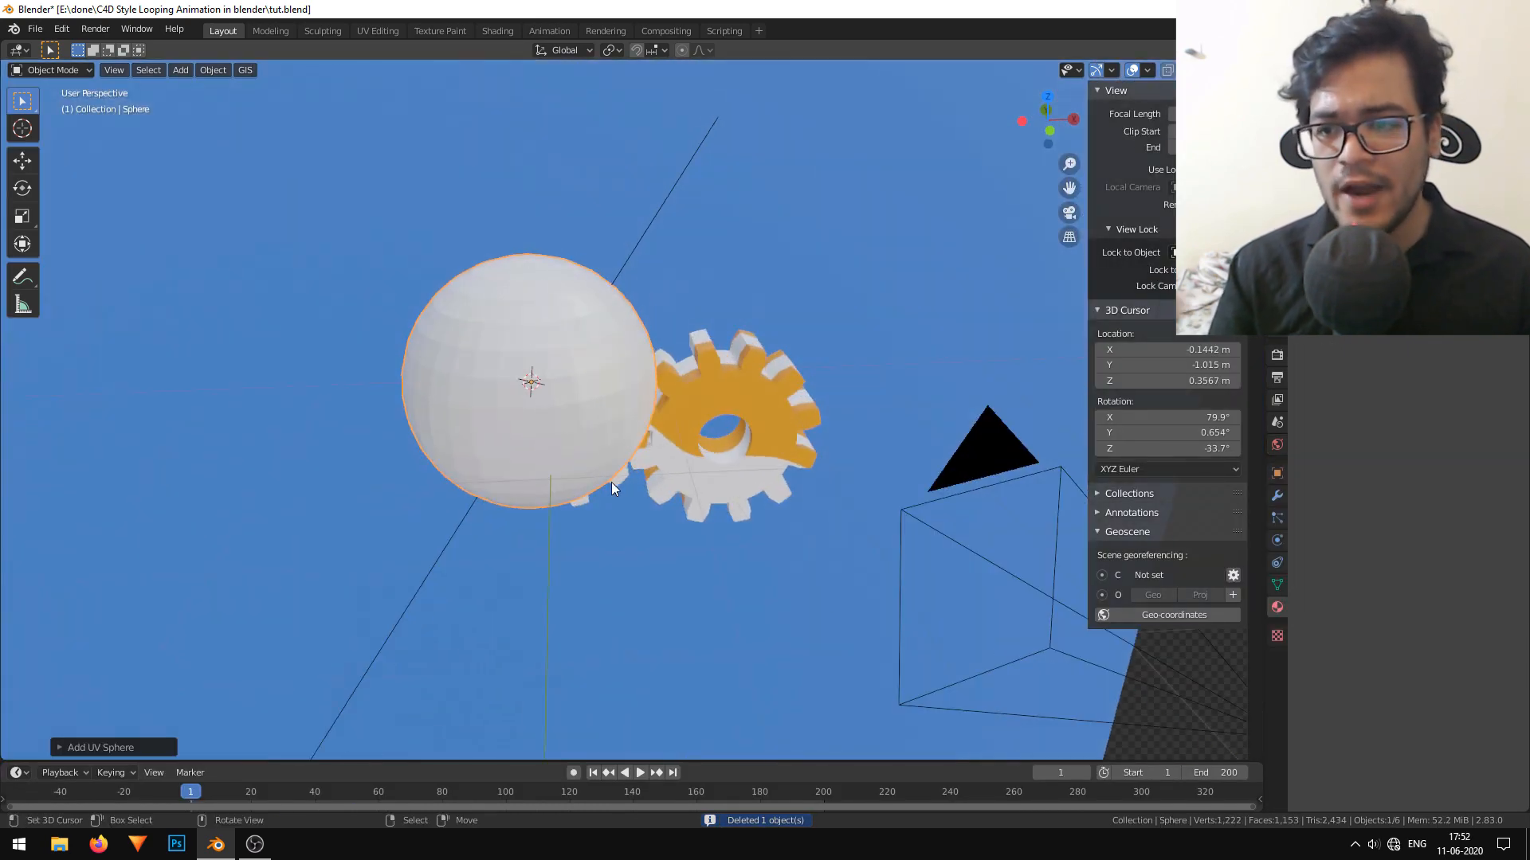
Scale the sphere down to a small eye on the face of the first gear and shade it smooth.
{"action": "key", "text": "s"}
{"action": "left_click", "coordinate": [545, 390]}
{"action": "scroll", "coordinate": [543, 396], "scroll_direction": "up", "scroll_amount": 5}
{"action": "middle_click_drag", "start_coordinate": [543, 397], "coordinate": [647, 402]}
{"action": "middle_click_drag", "start_coordinate": [762, 391], "coordinate": [676, 394]}
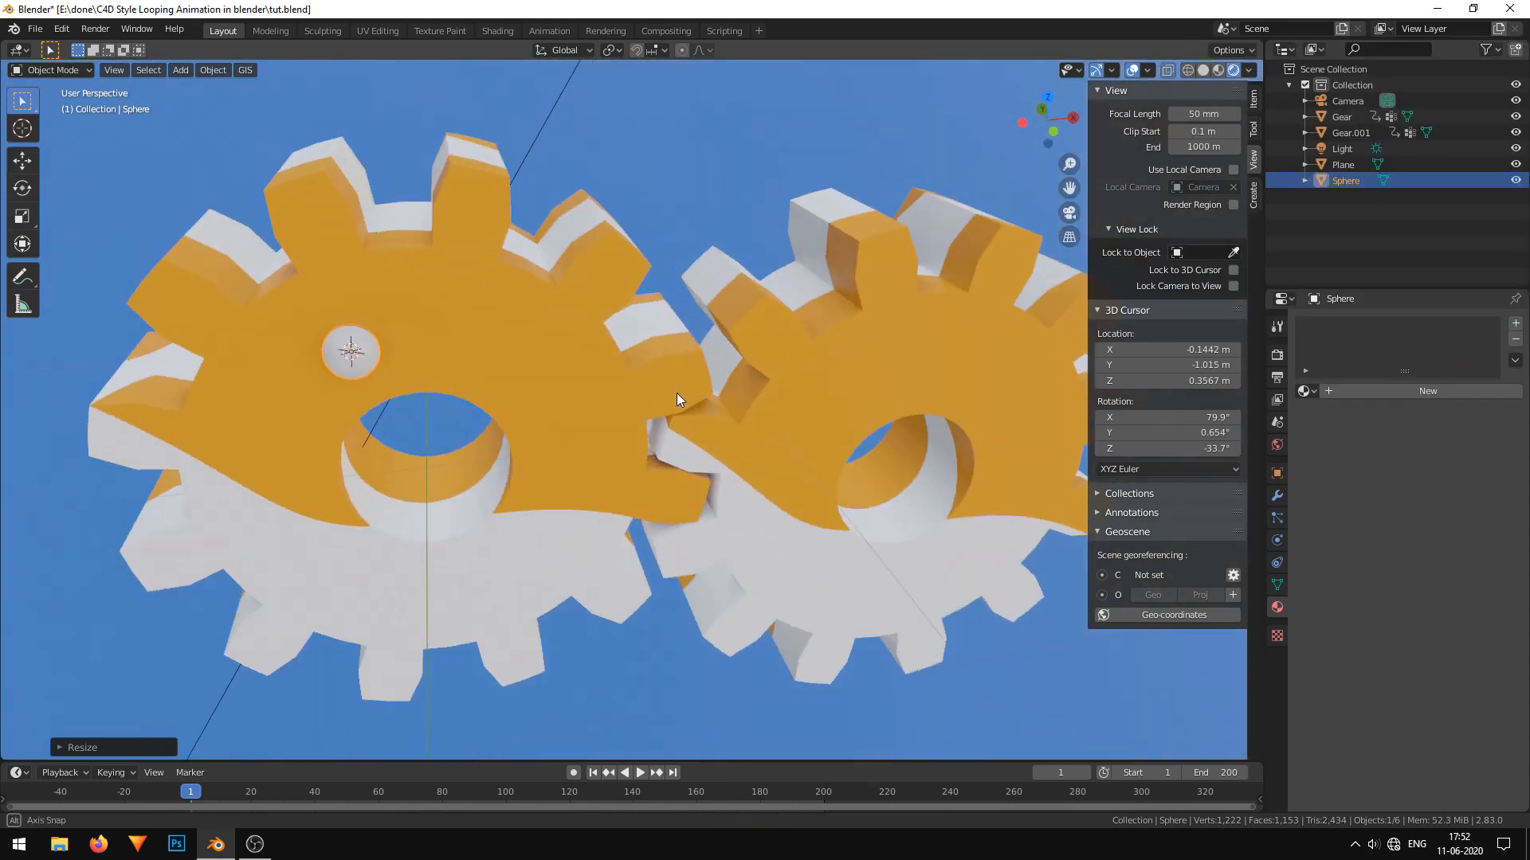
{"action": "left_click", "coordinate": [209, 71]}
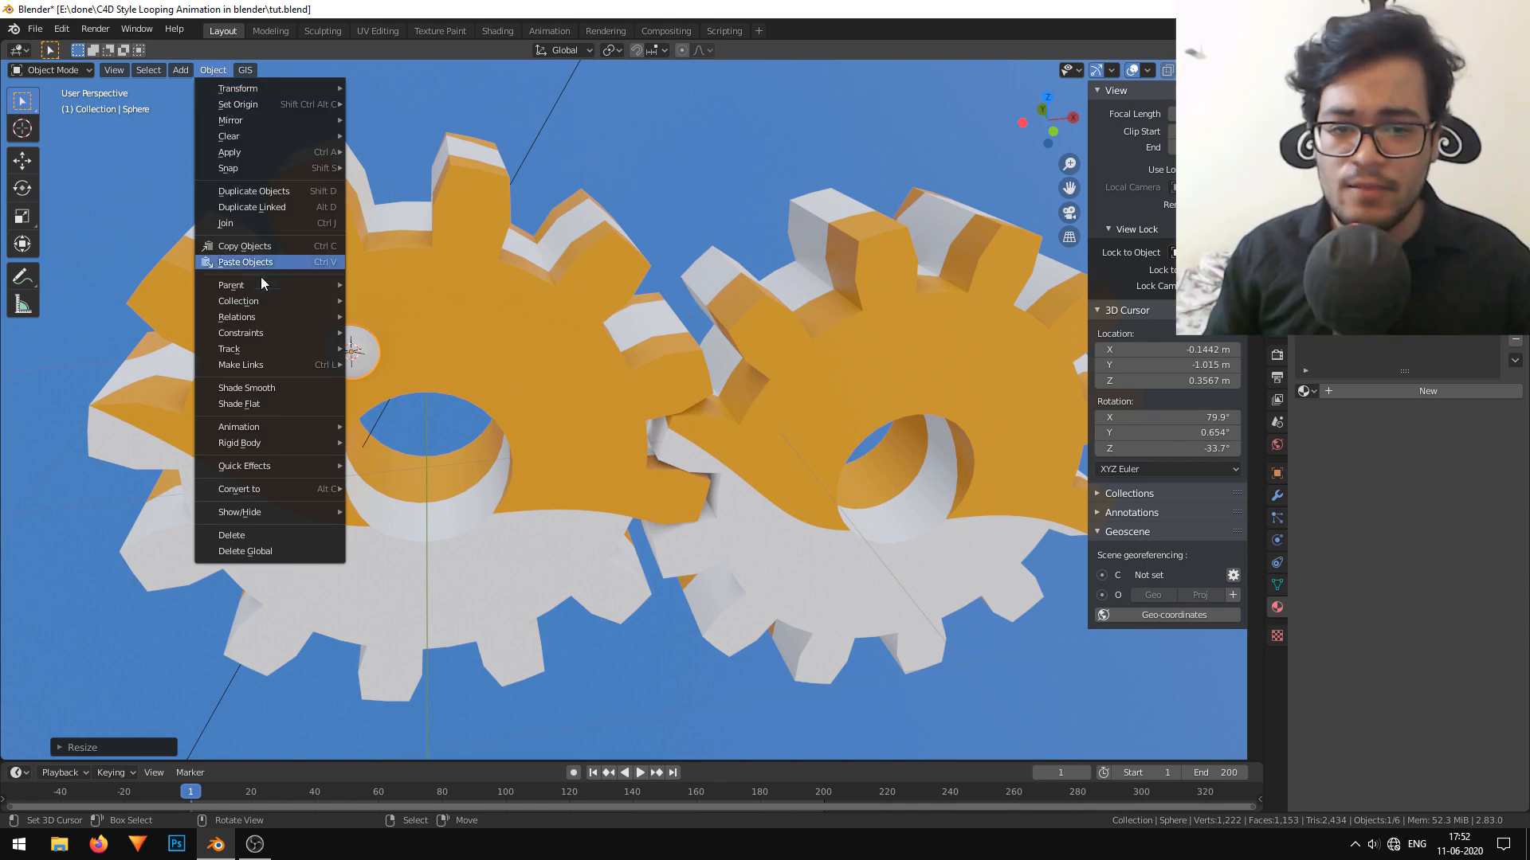
{"action": "left_click", "coordinate": [344, 394]}
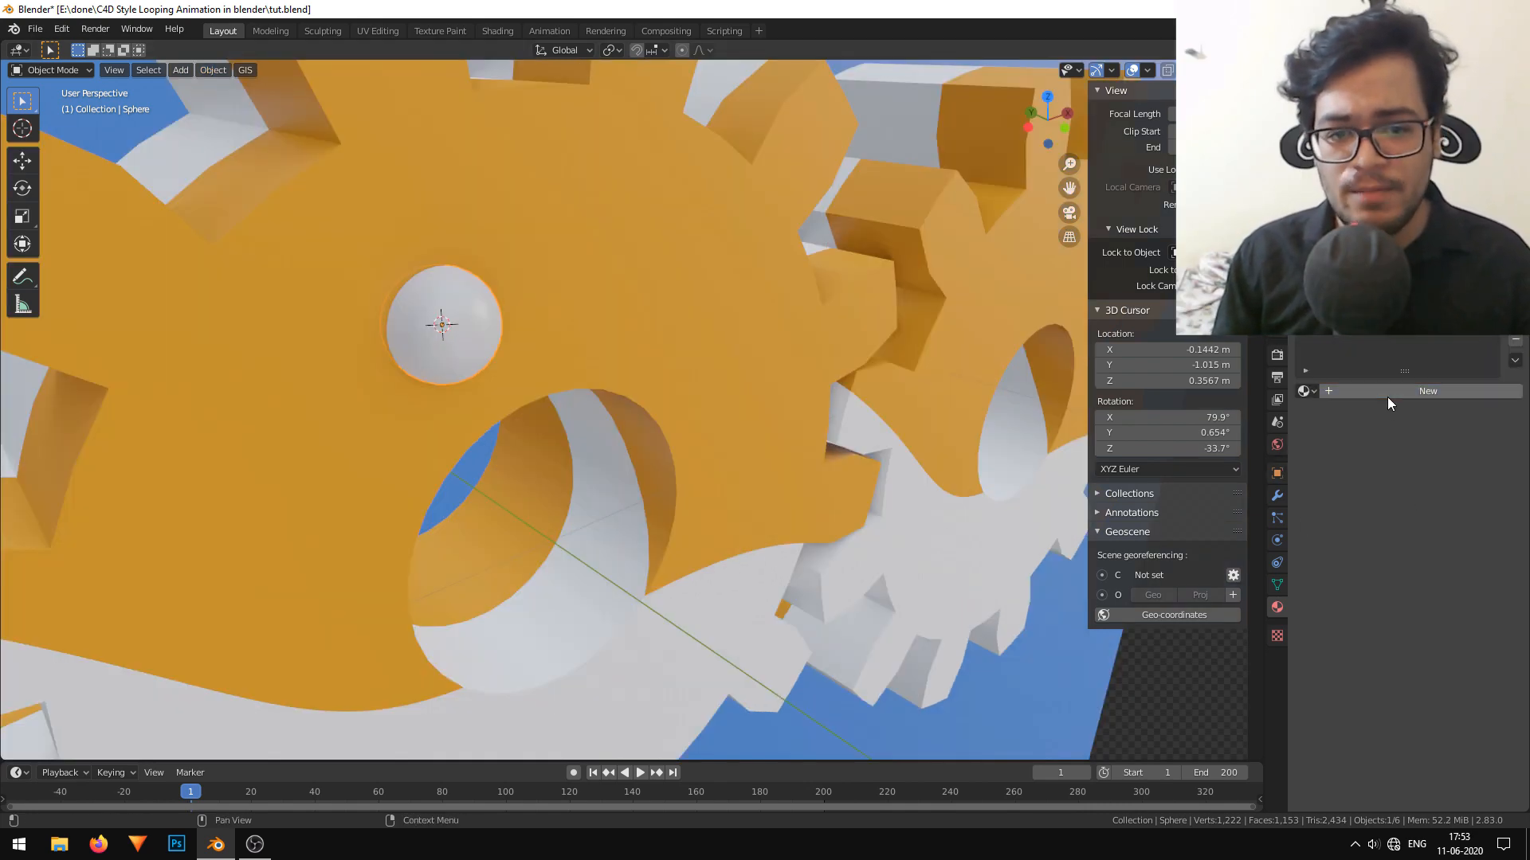
Add a new material named "eye" to the sphere and set its base color to black.
{"action": "left_click", "coordinate": [1388, 397]}
{"action": "double_click", "coordinate": [1377, 392]}
{"action": "type", "text": "eye"}
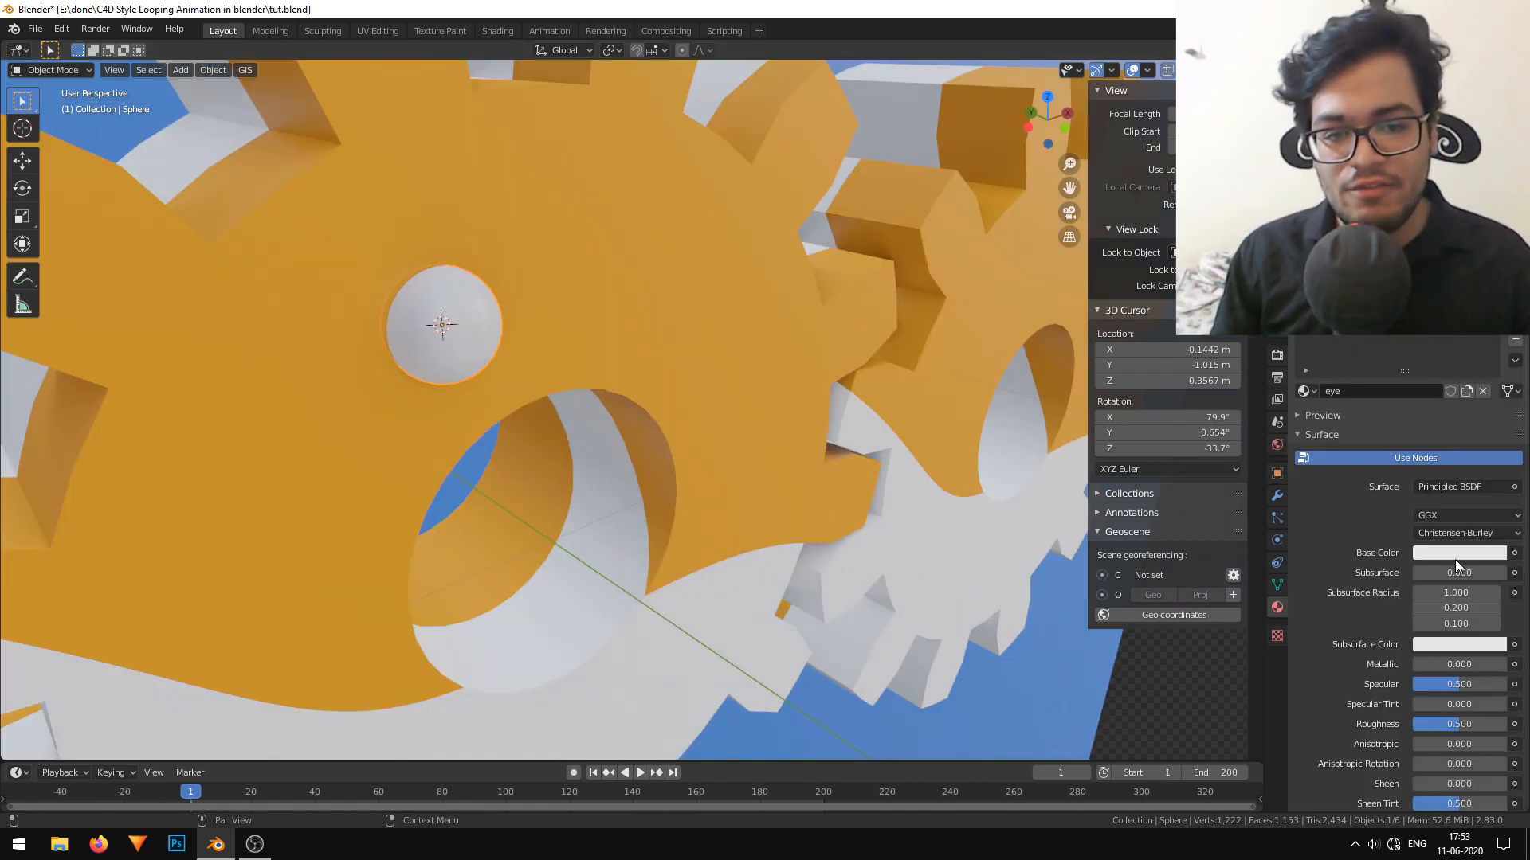
{"action": "left_click", "coordinate": [1455, 559]}
{"action": "left_click_drag", "start_coordinate": [1493, 427], "coordinate": [1493, 458]}
Duplicate the black eye in front view and place the copy about 0.35 m along X on the first gear.
{"action": "scroll", "coordinate": [577, 321], "scroll_direction": "down", "scroll_amount": 8}
{"action": "middle_click_drag", "start_coordinate": [577, 322], "coordinate": [524, 288]}
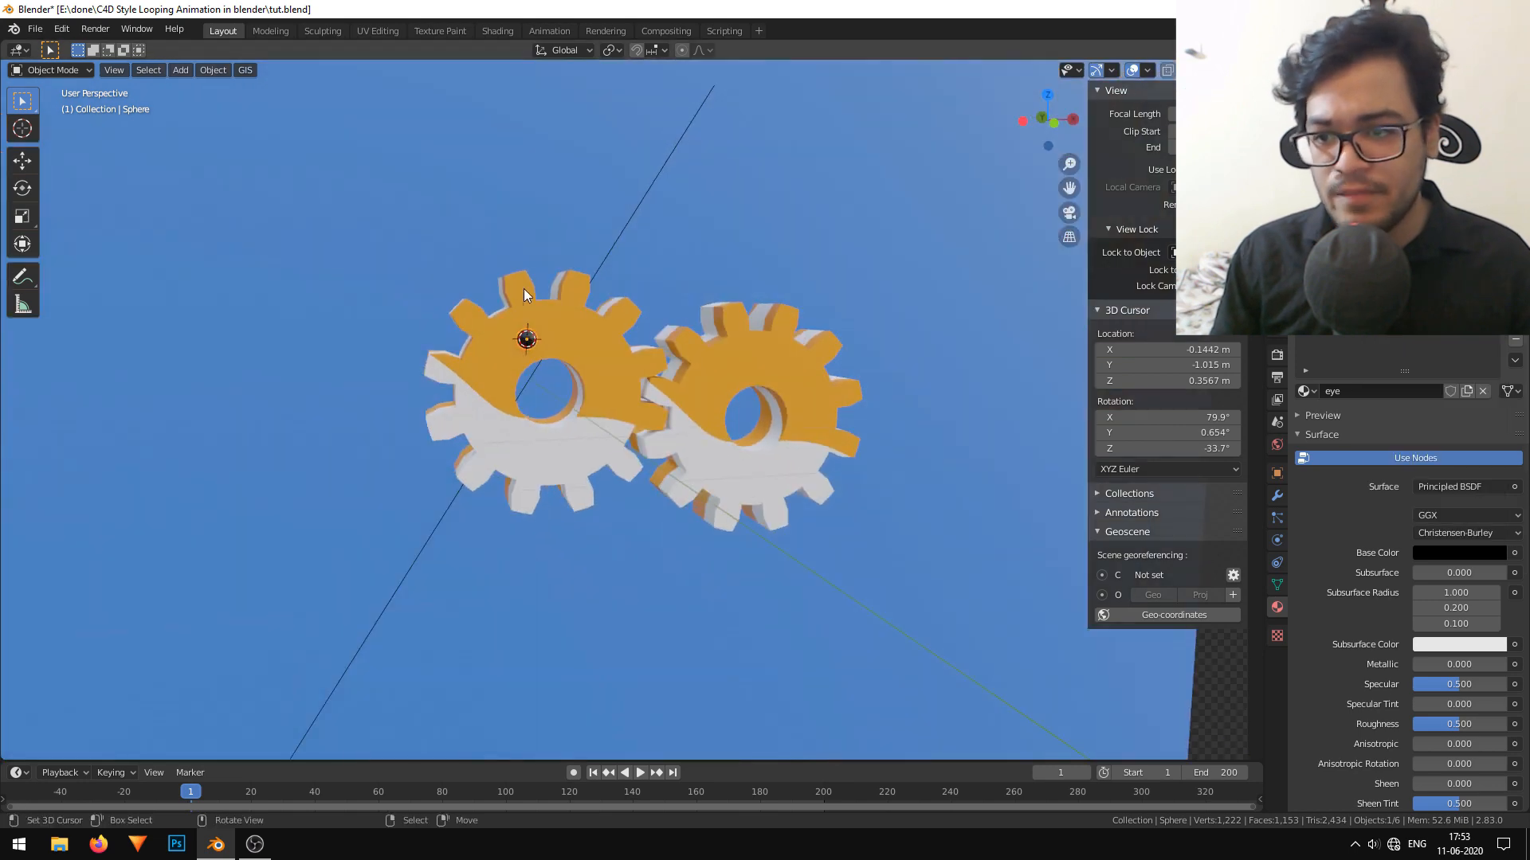
{"action": "key", "text": "alt+a"}
{"action": "scroll", "coordinate": [625, 328], "scroll_direction": "up", "scroll_amount": 6}
{"action": "right_click", "coordinate": [876, 99], "text": "shift"}
{"action": "middle_click_drag", "start_coordinate": [607, 259], "coordinate": [351, 262]}
{"action": "key", "text": "KP_3"}
{"action": "key", "text": "KP_1"}
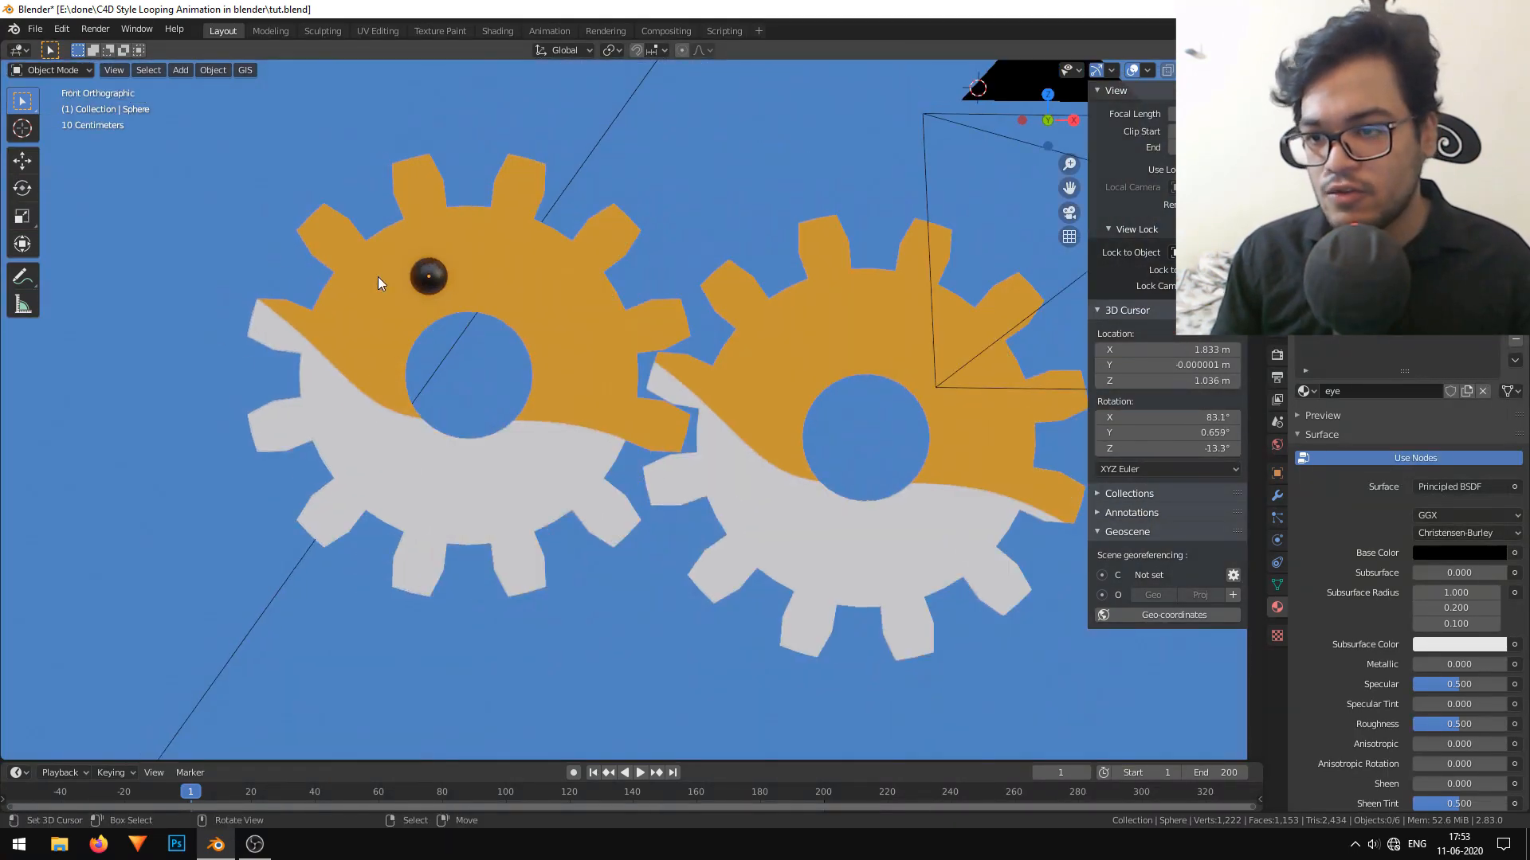
{"action": "left_click", "coordinate": [427, 277]}
{"action": "key", "text": "shift+d"}
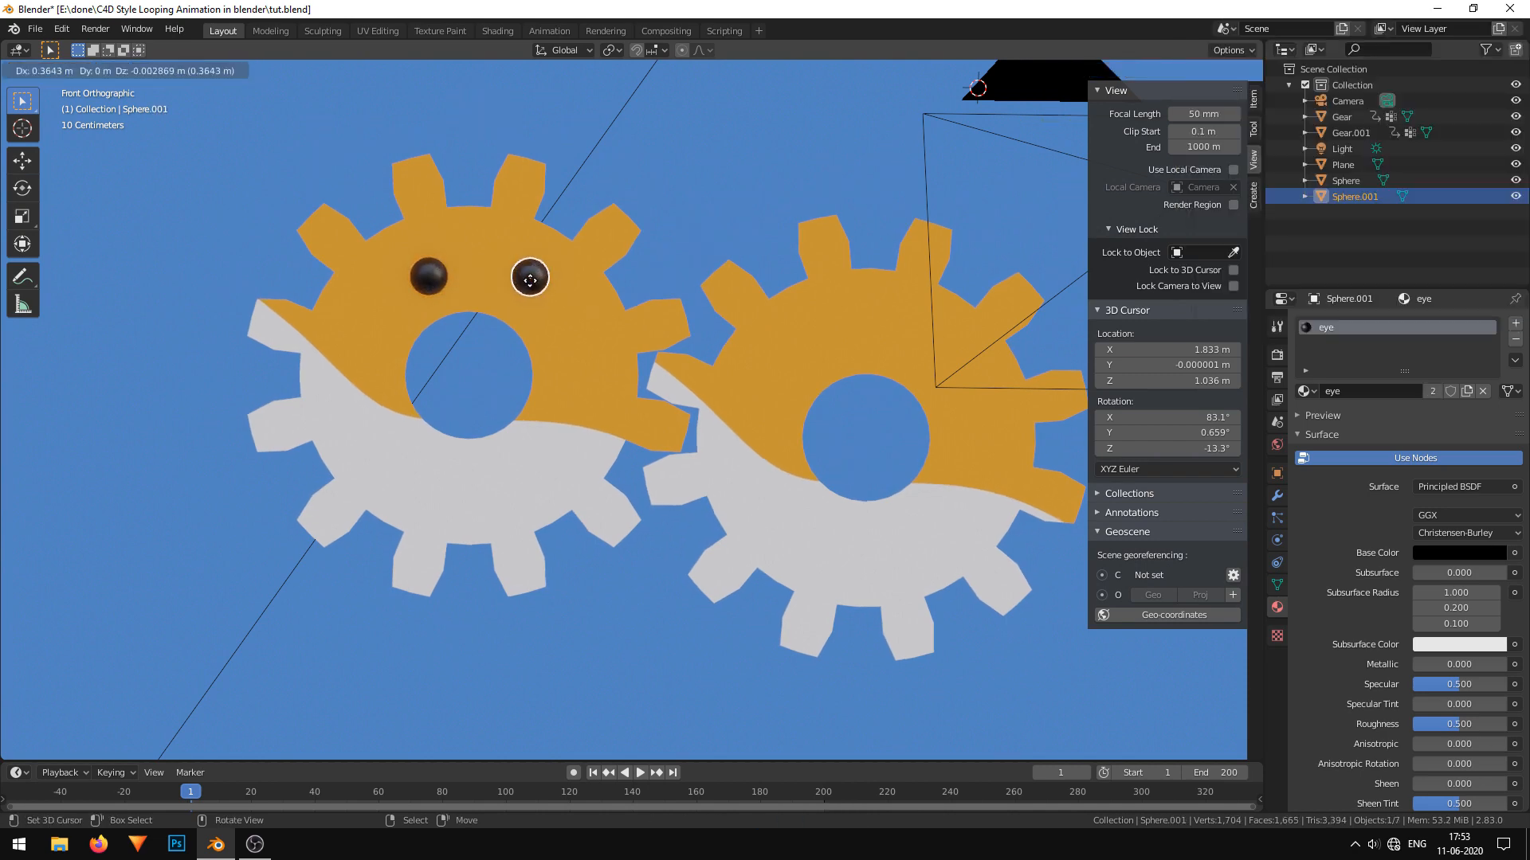
{"action": "left_click", "coordinate": [524, 279]}
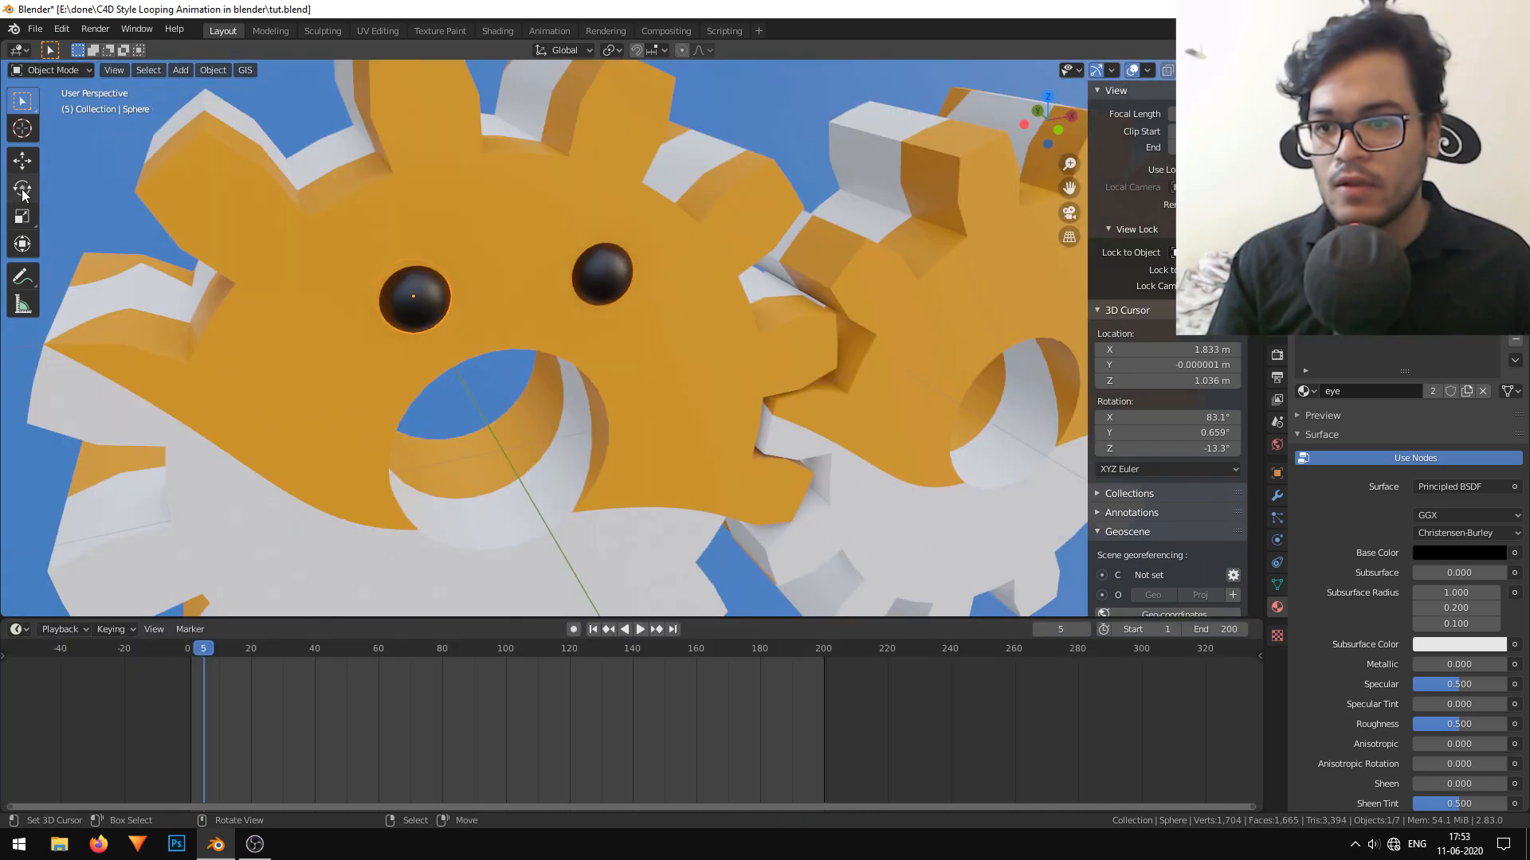
Insert Scaling keyframes for the first gear's left eye at frames 5 and 20.
{"action": "left_click", "coordinate": [22, 189]}
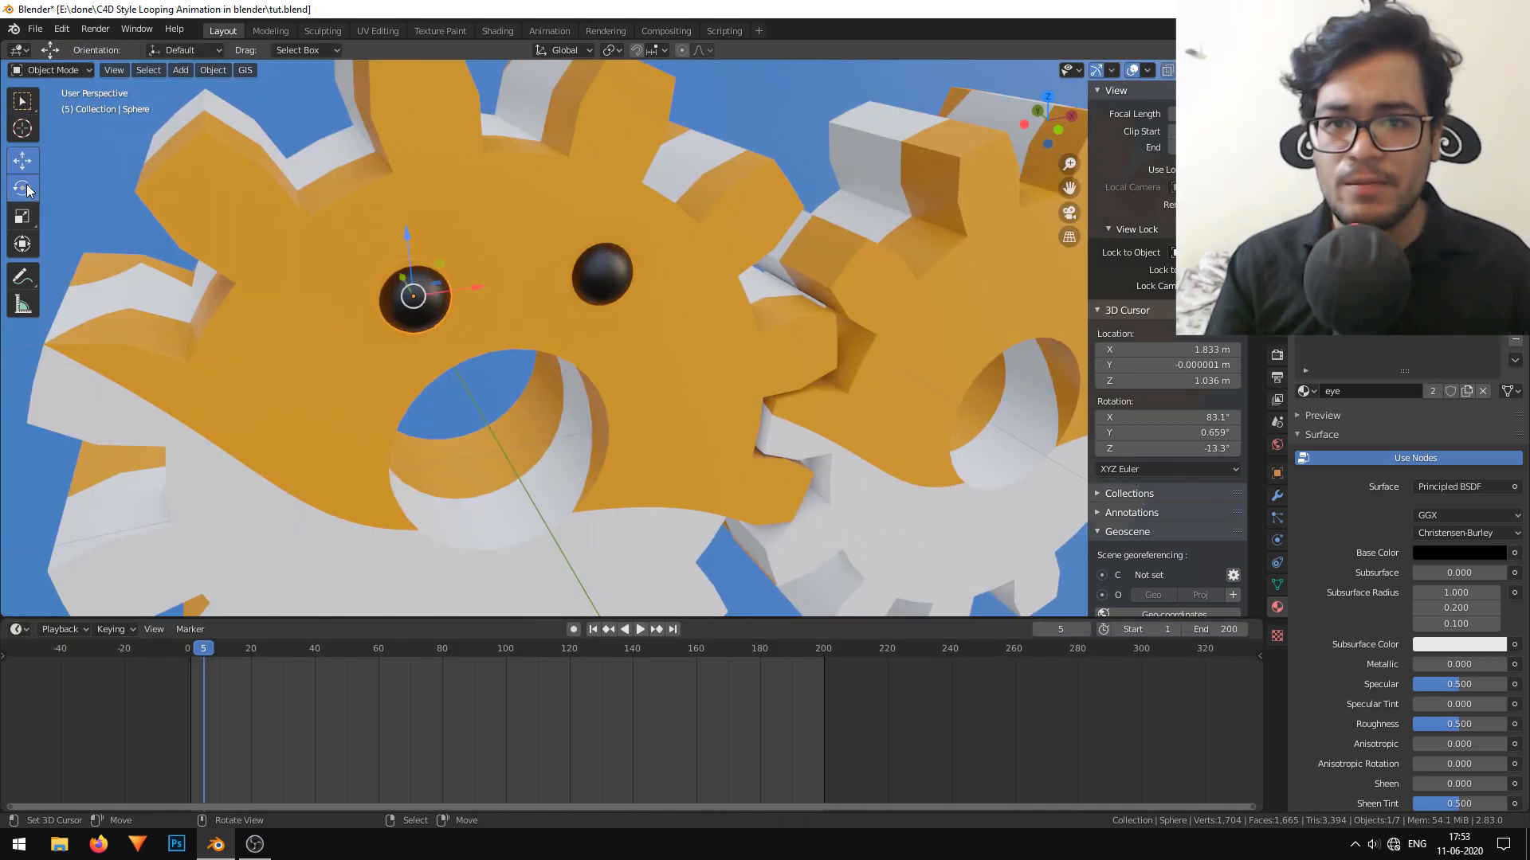
{"action": "left_click", "coordinate": [23, 244]}
{"action": "left_click", "coordinate": [22, 216]}
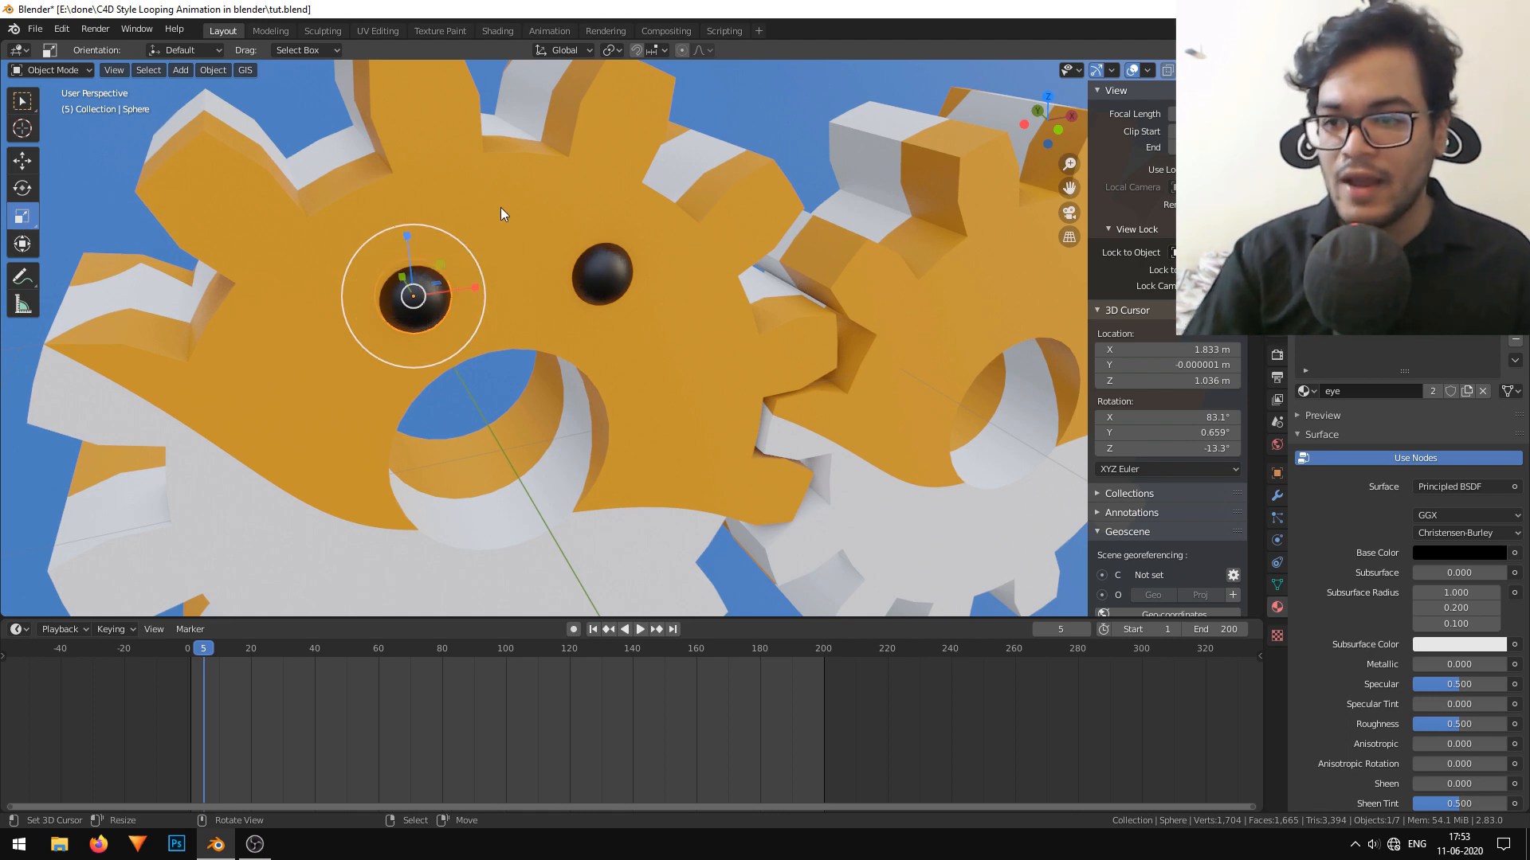
{"action": "key", "text": "i"}
{"action": "left_click", "coordinate": [456, 242]}
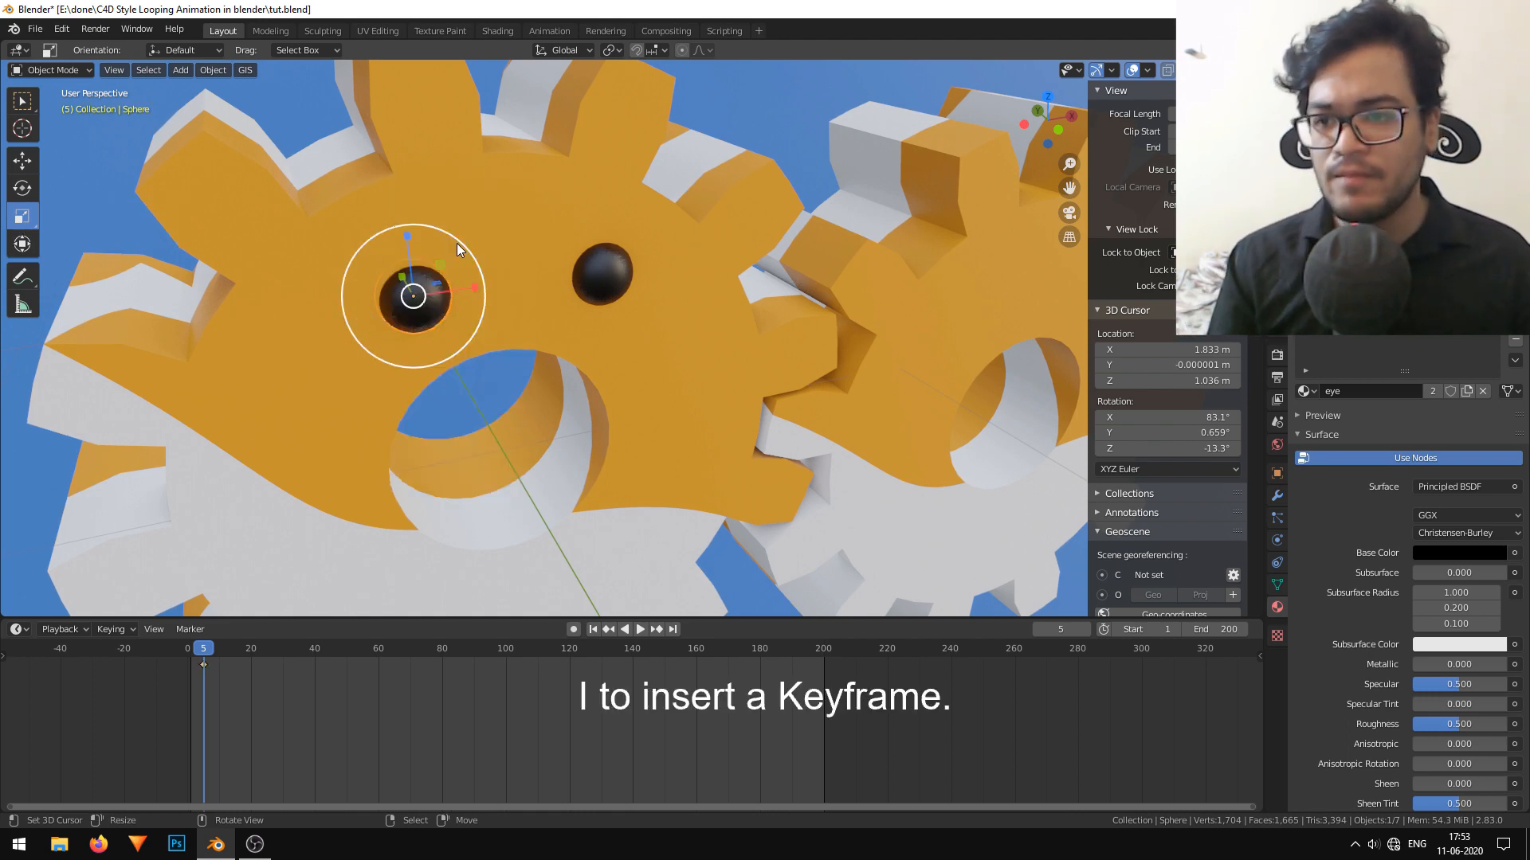
{"action": "left_click_drag", "start_coordinate": [198, 690], "coordinate": [226, 673]}
{"action": "key", "text": "i"}
{"action": "left_click", "coordinate": [414, 264]}
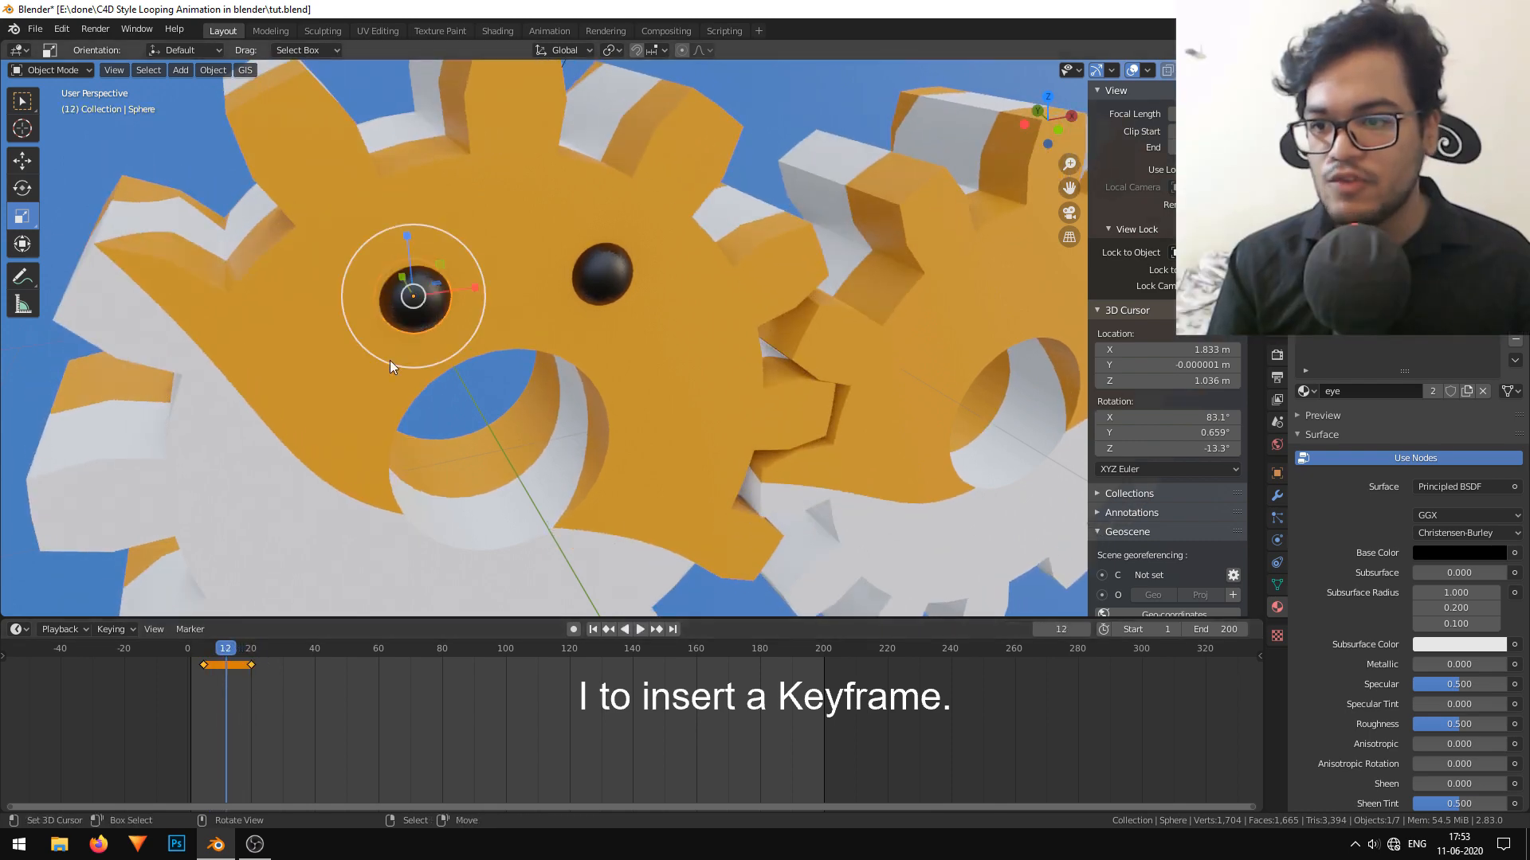
Squash the left eye along Z at frame 12, insert a Scaling keyframe, and play back the blink.
{"action": "left_click_drag", "start_coordinate": [408, 238], "coordinate": [422, 279]}
{"action": "key", "text": "i"}
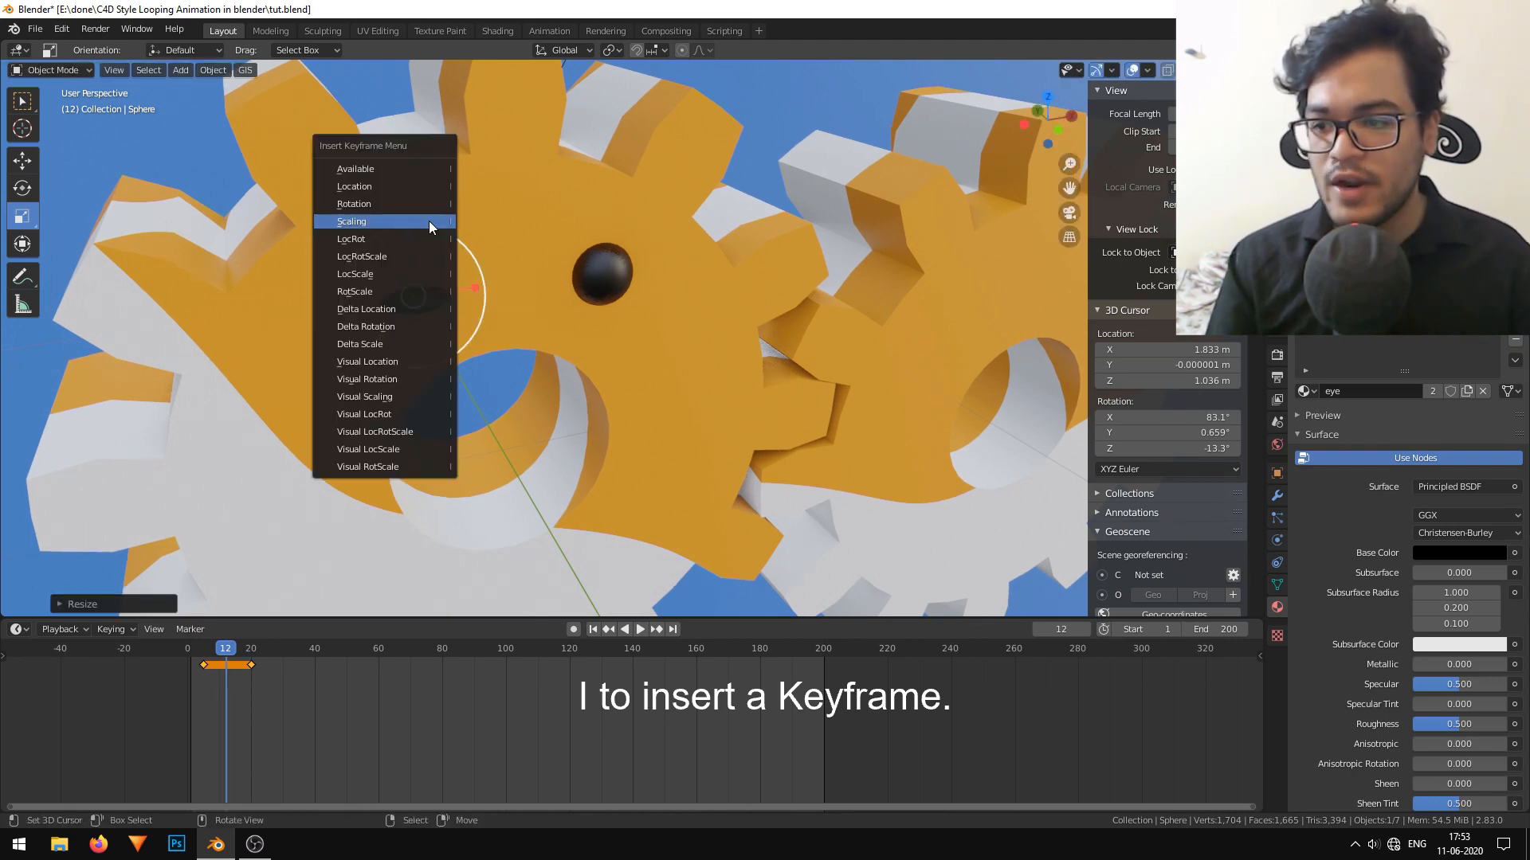
{"action": "left_click", "coordinate": [428, 221]}
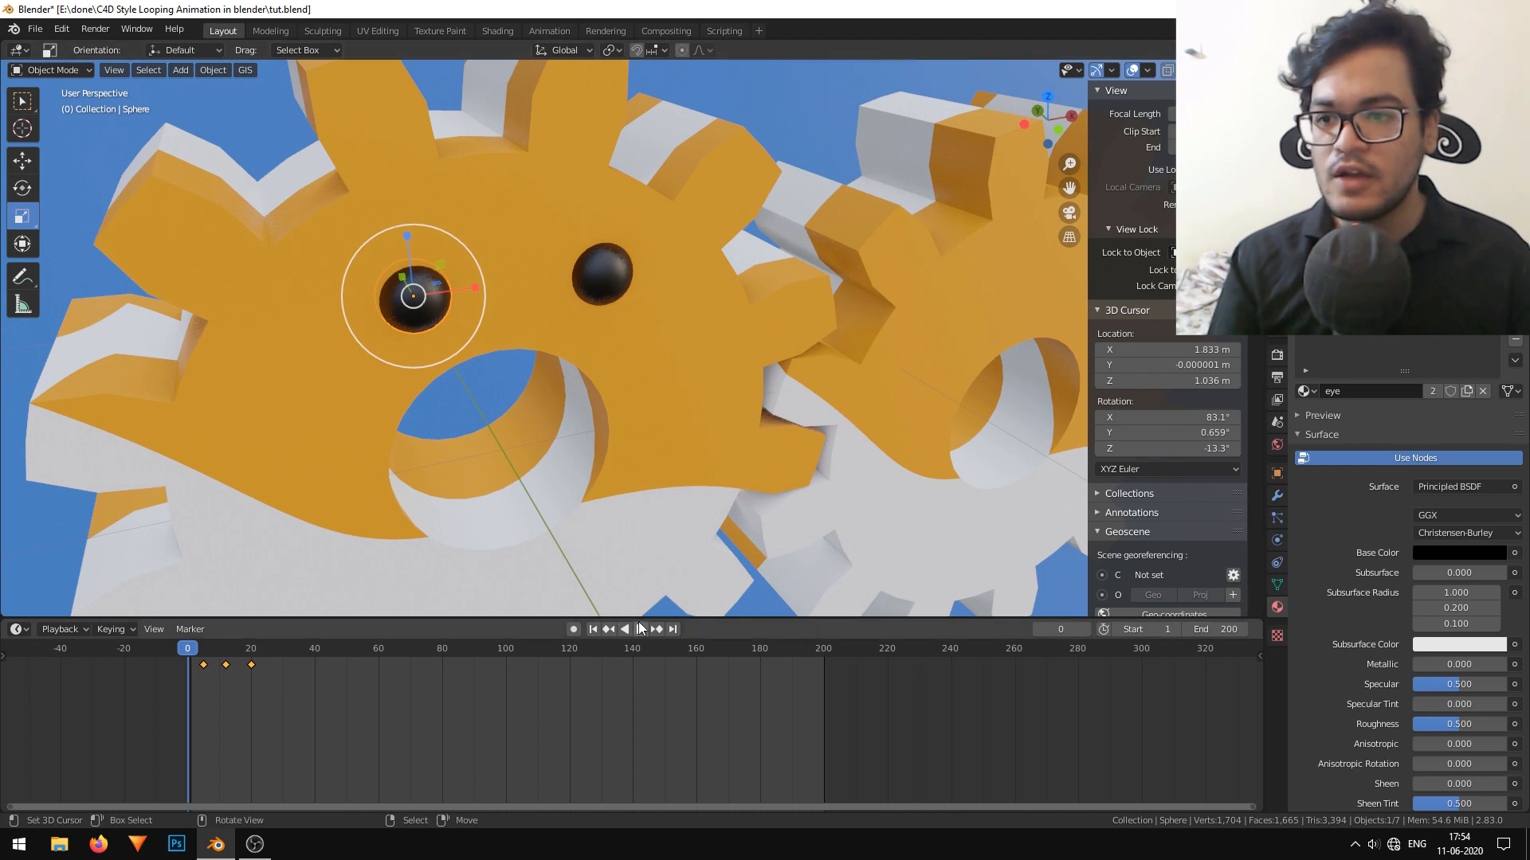
{"action": "left_click", "coordinate": [642, 628]}
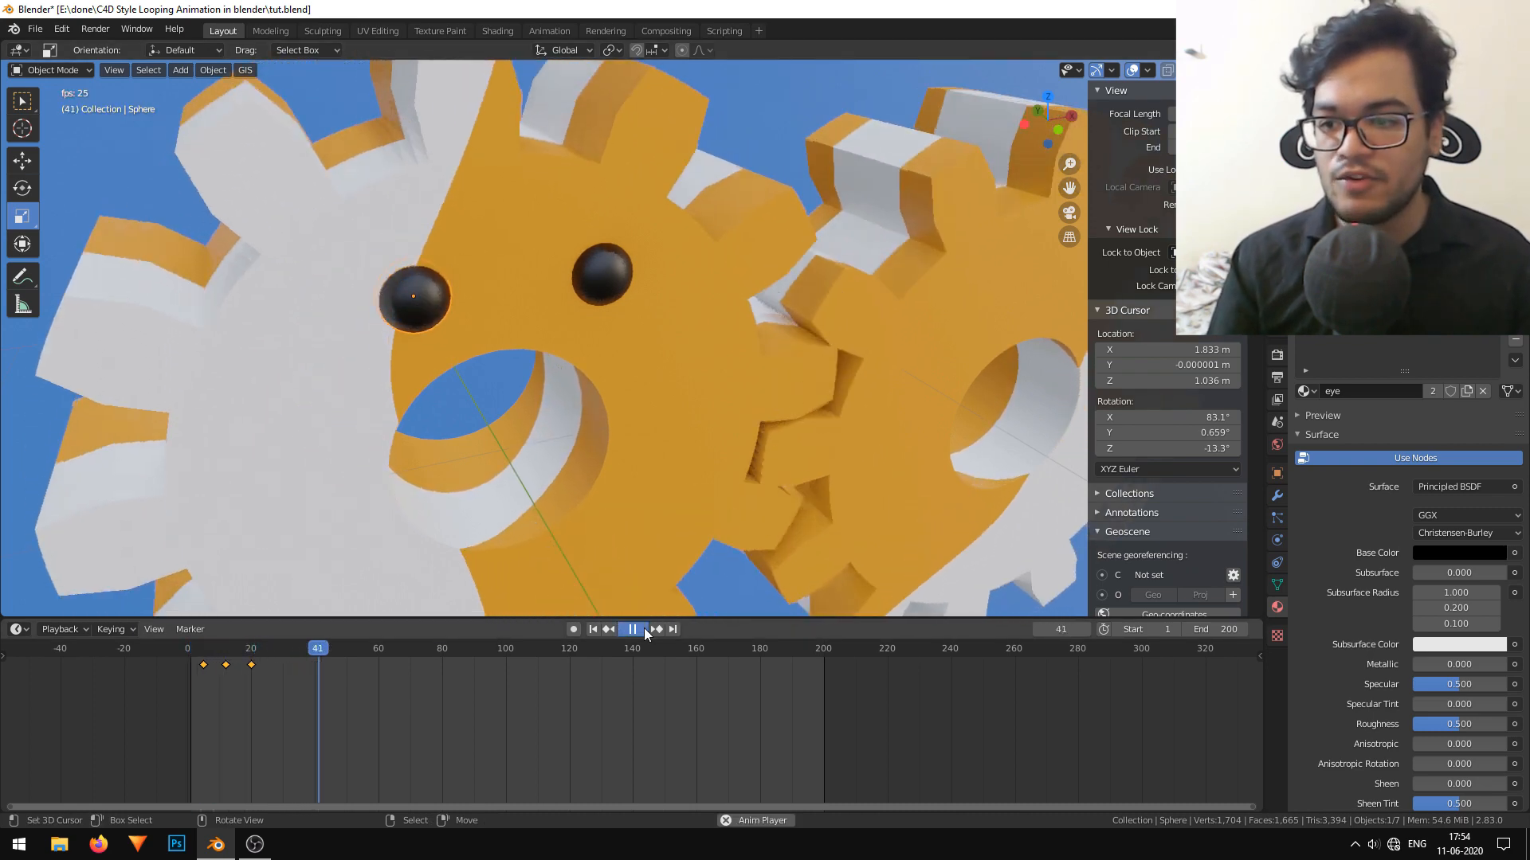
{"action": "left_click", "coordinate": [644, 628]}
Tighten the blink by moving its middle keyframe to frame 9 and its last keyframe to frame 14, checking it in camera view.
{"action": "key", "text": "KP_0"}
{"action": "scroll", "coordinate": [226, 682], "scroll_direction": "up", "scroll_amount": 3}
{"action": "middle_click_drag", "start_coordinate": [271, 695], "coordinate": [531, 751]}
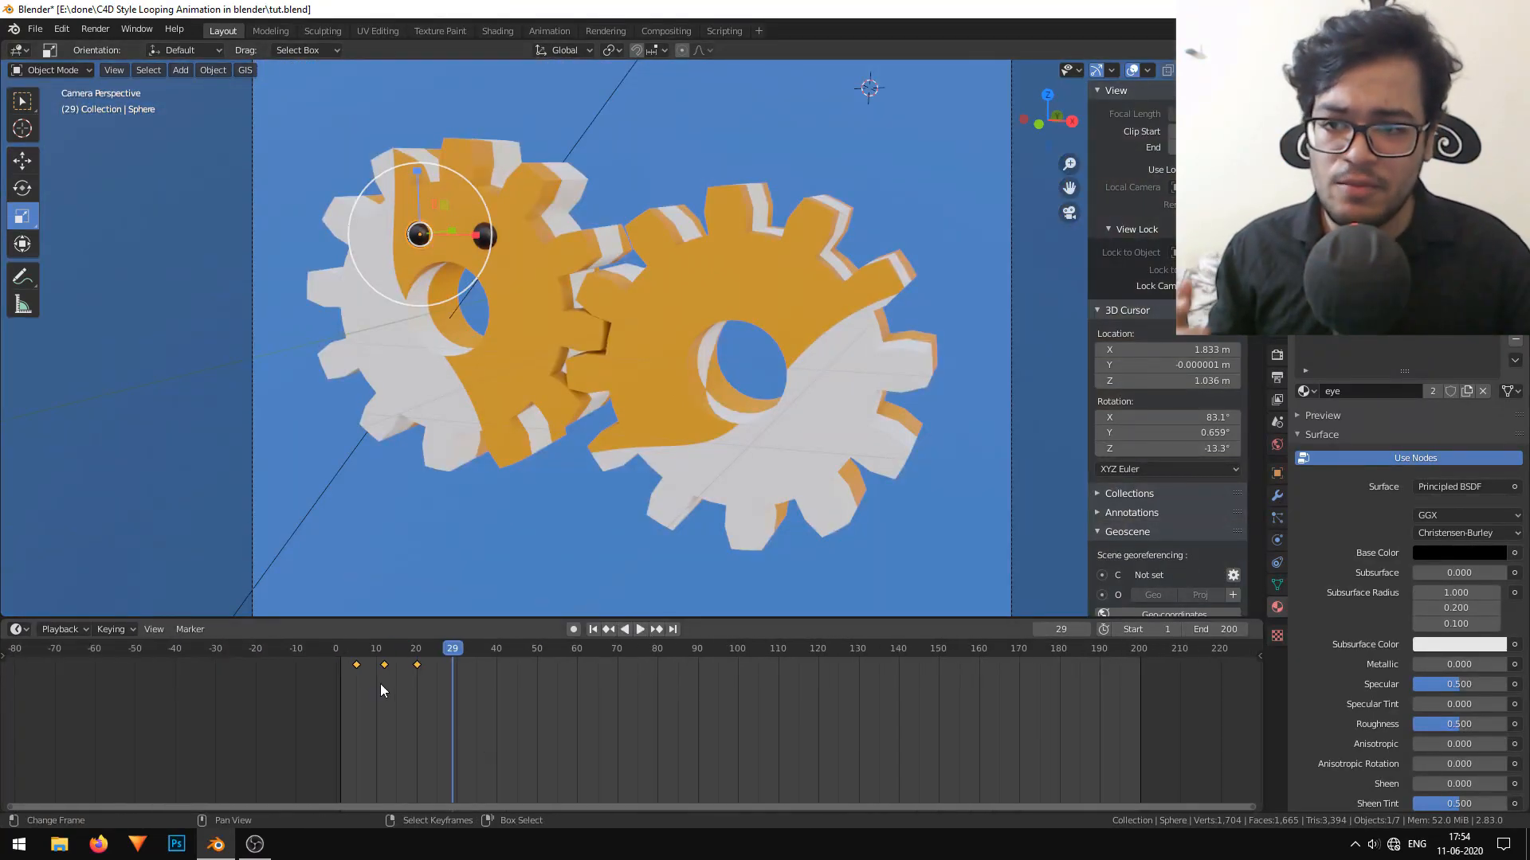
{"action": "key", "text": "g"}
{"action": "left_click", "coordinate": [387, 678]}
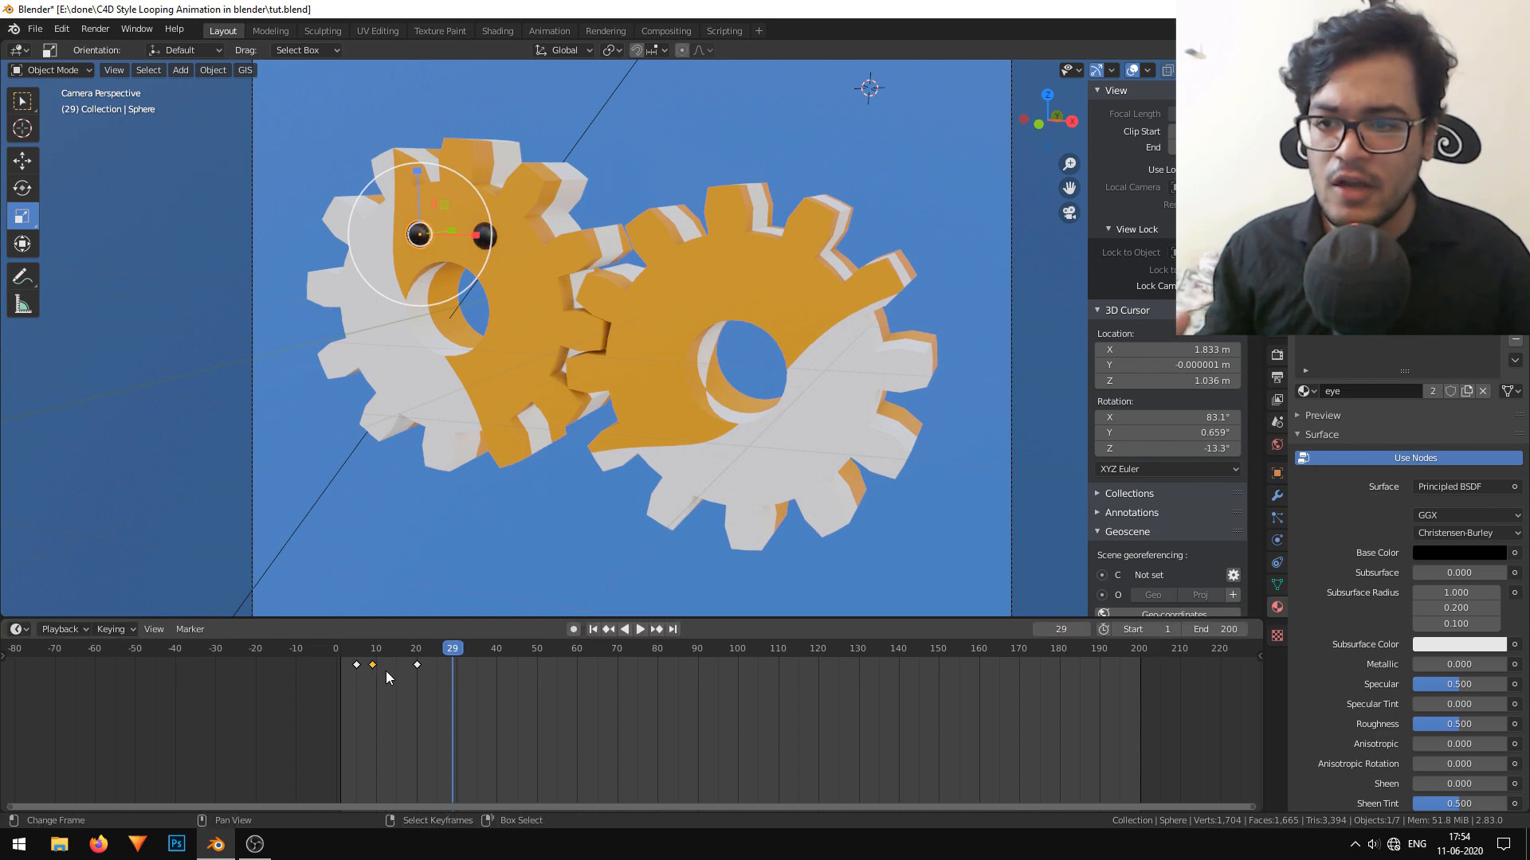
{"action": "key", "text": "g"}
{"action": "left_click", "coordinate": [393, 678]}
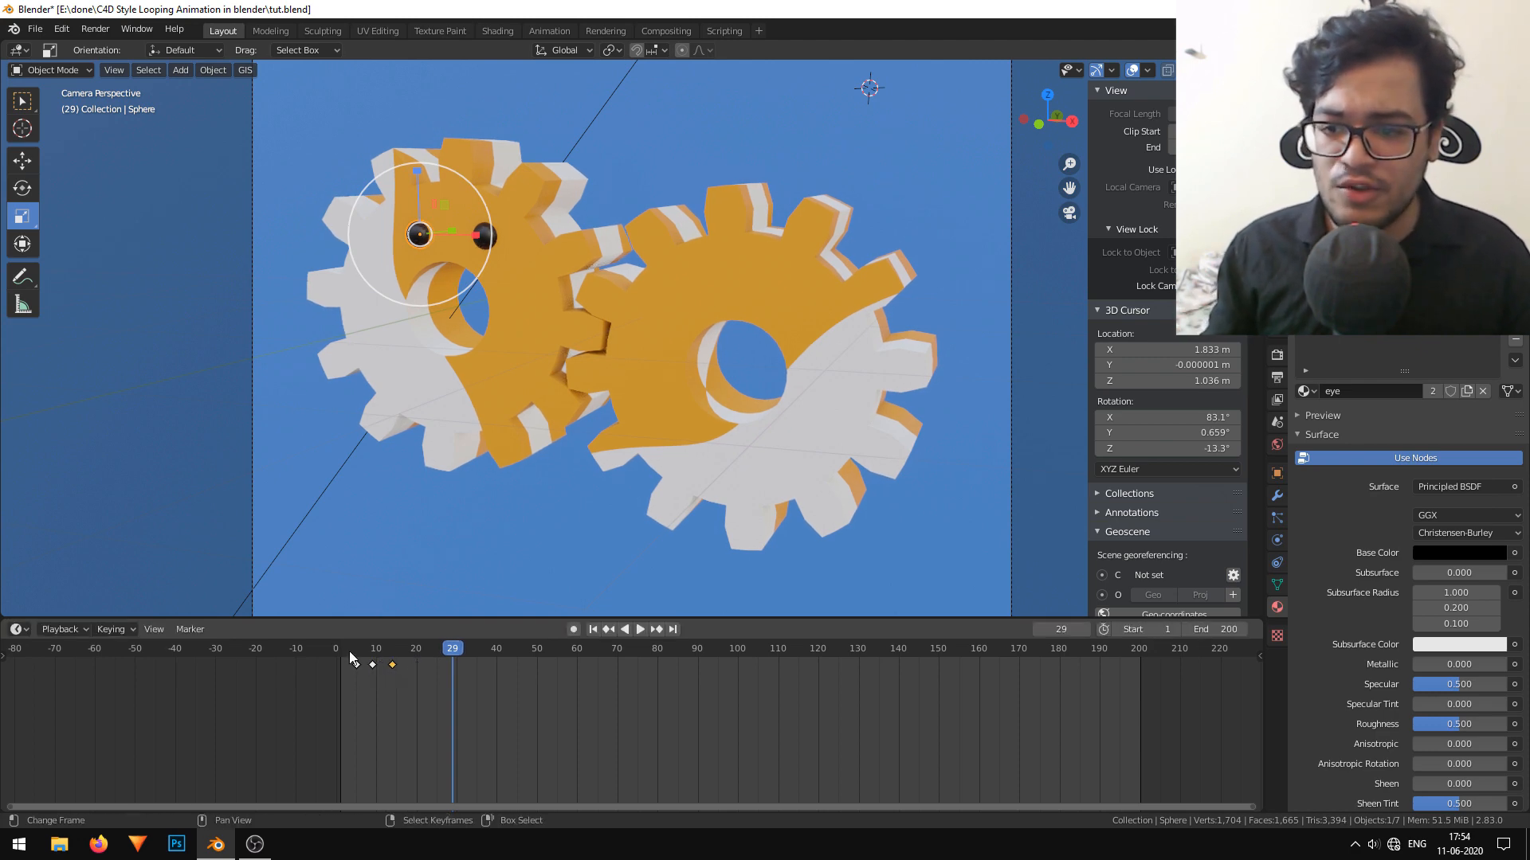
{"action": "left_click", "coordinate": [593, 629]}
{"action": "left_click", "coordinate": [640, 630]}
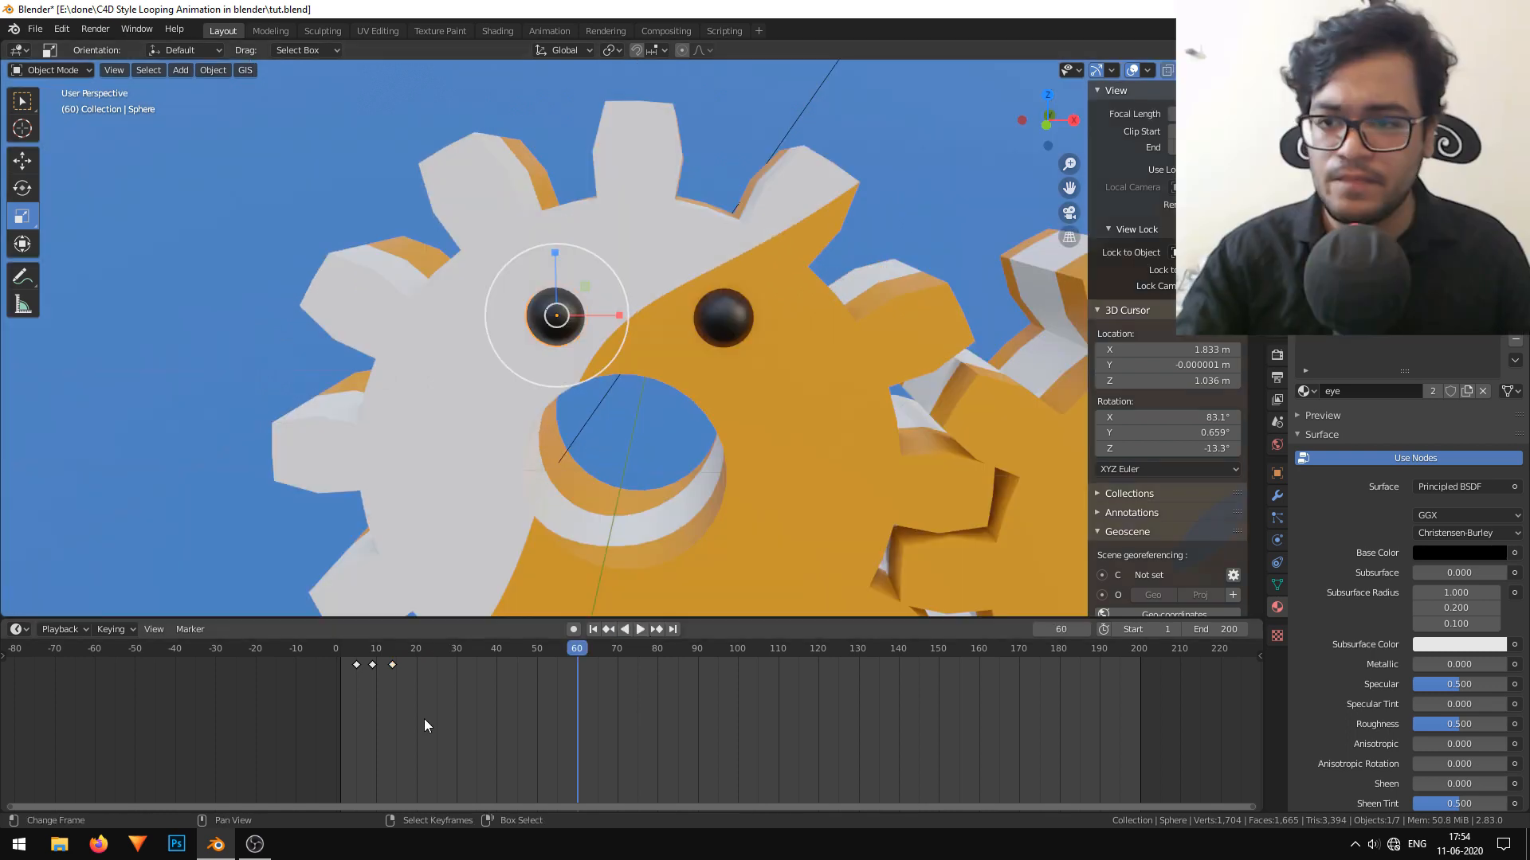
Duplicate the left eye's blink keyframes along the timeline so the blink repeats from about frames 51, 101 and 151.
{"action": "key", "text": "b"}
{"action": "left_click_drag", "start_coordinate": [424, 718], "coordinate": [395, 690]}
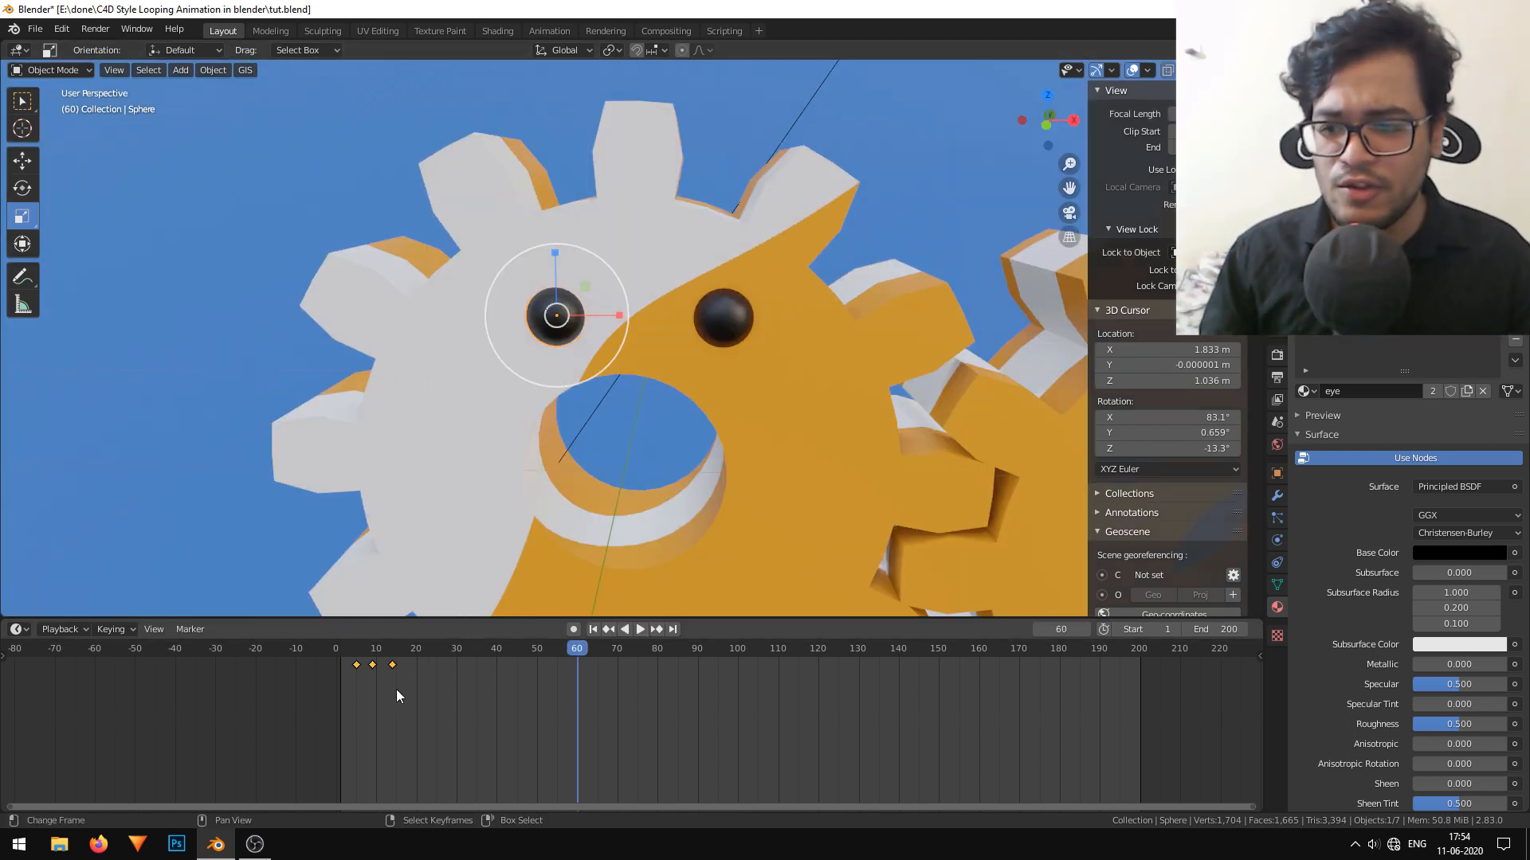
{"action": "key", "text": "shift+d"}
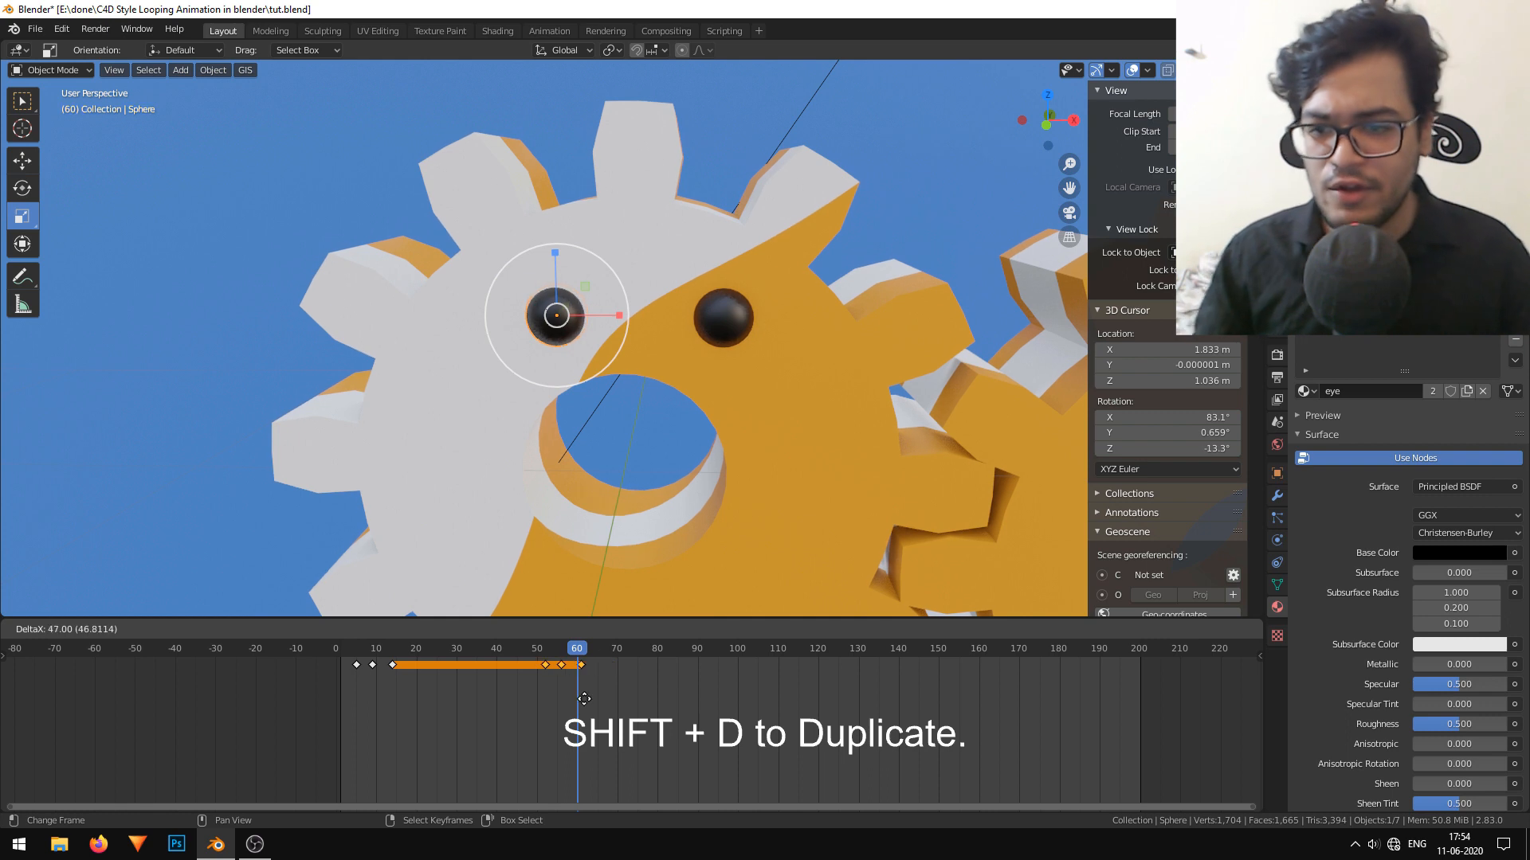
{"action": "left_click", "coordinate": [780, 711]}
{"action": "key", "text": "shift+d"}
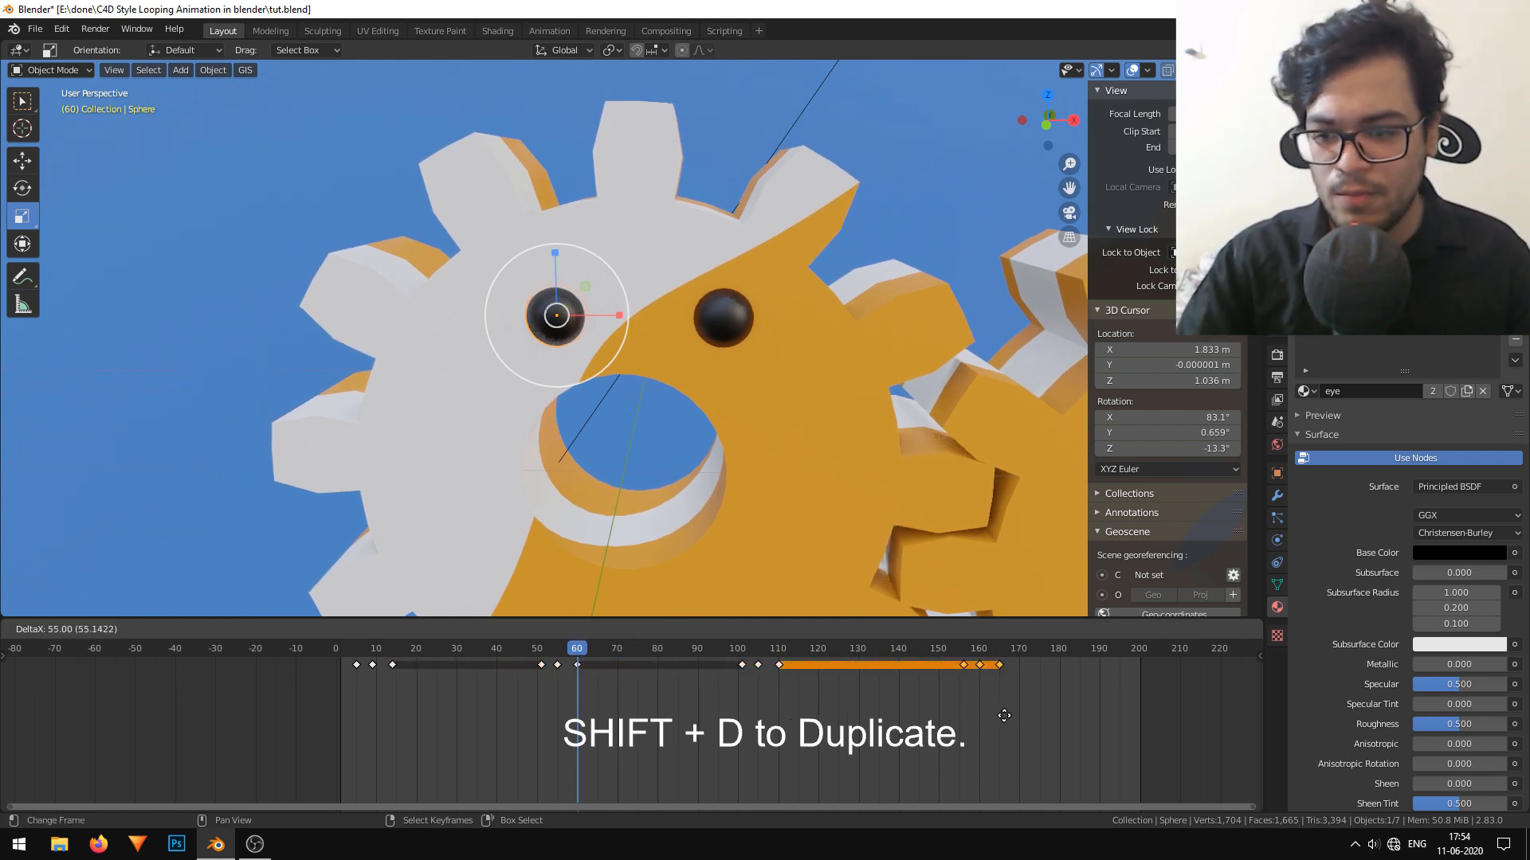
{"action": "left_click", "coordinate": [979, 714]}
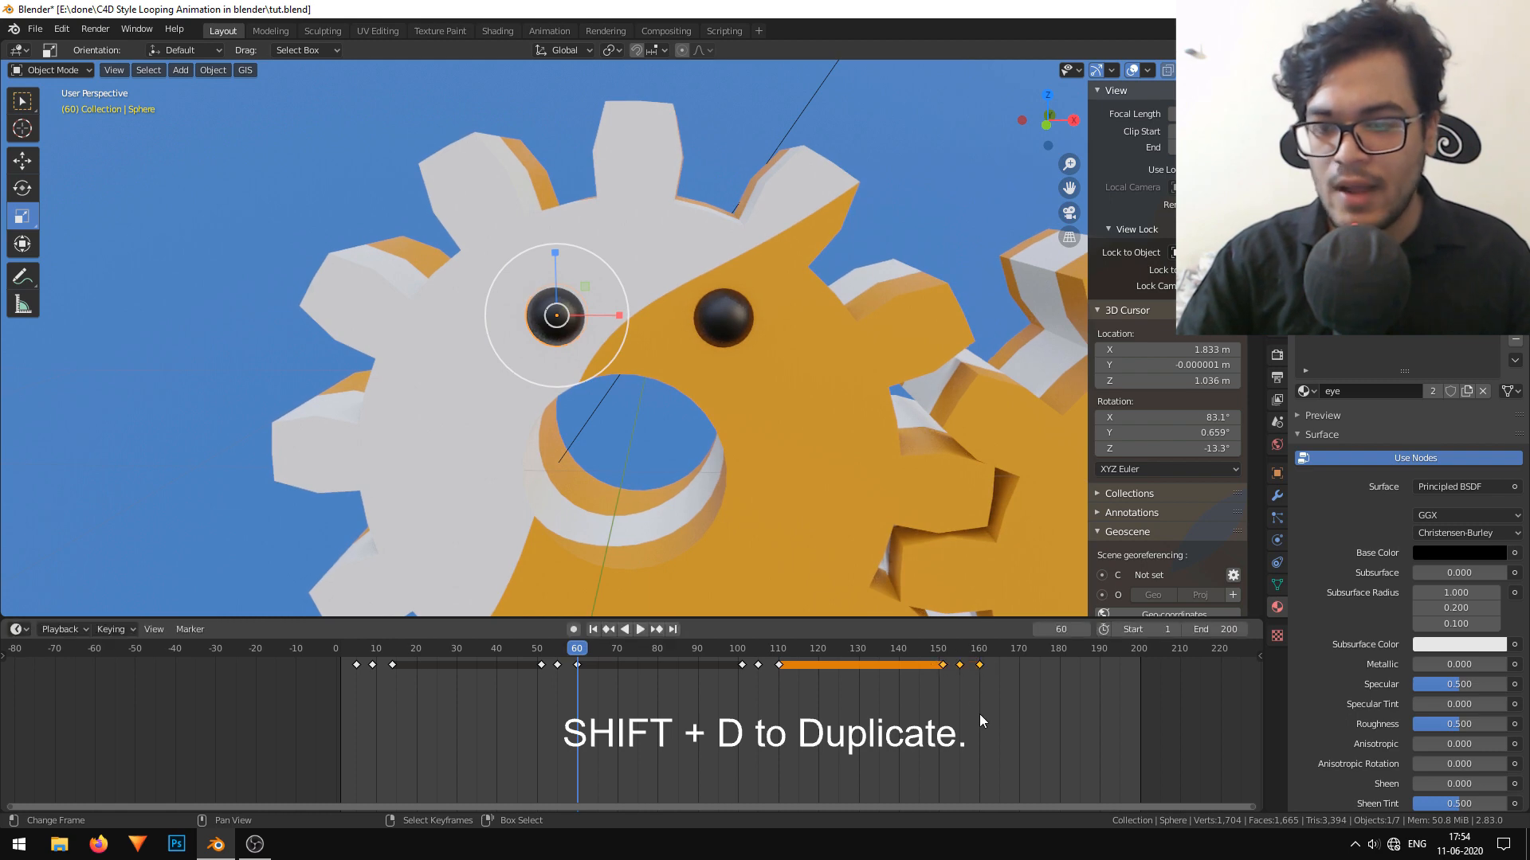
Delete the unanimated right eye and duplicate the animated left eye into its place on the first gear.
{"action": "left_click", "coordinate": [717, 317]}
{"action": "key", "text": "Delete"}
{"action": "left_click", "coordinate": [556, 317]}
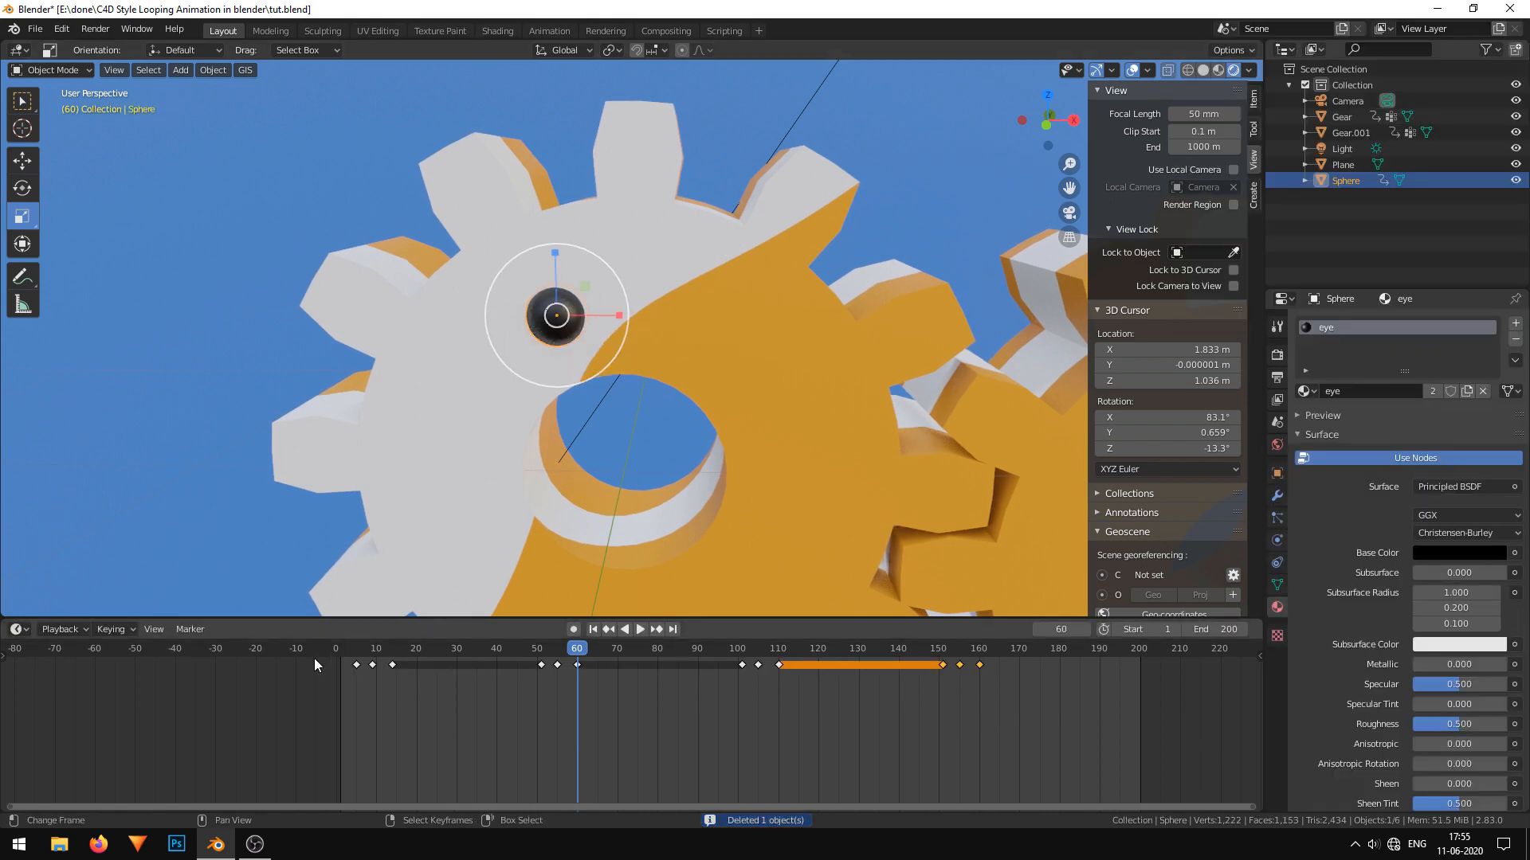
{"action": "left_click", "coordinate": [3, 656]}
{"action": "left_click", "coordinate": [7, 665]}
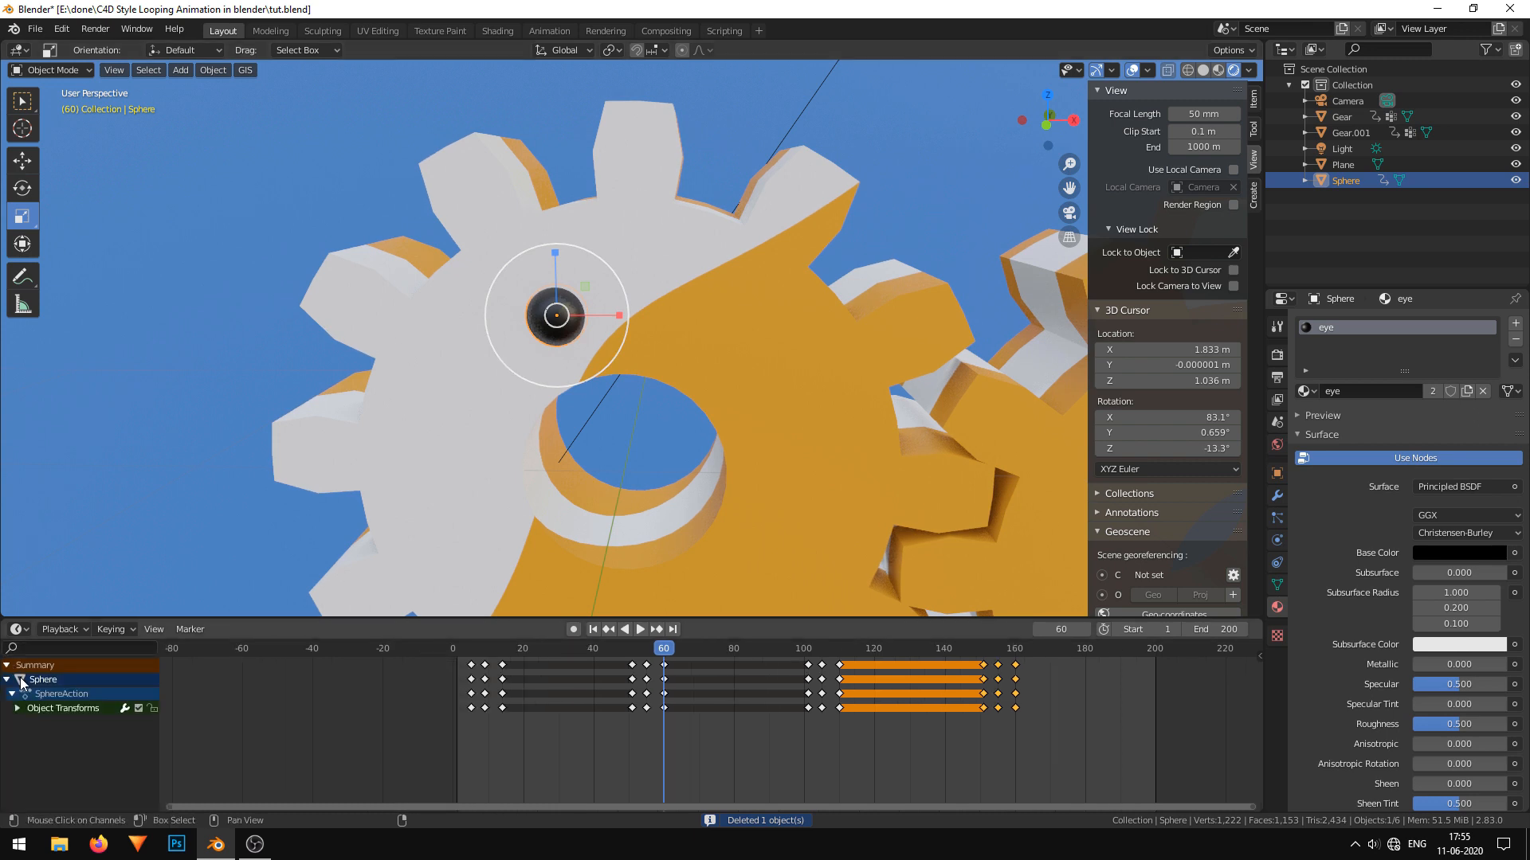
{"action": "left_click", "coordinate": [17, 708]}
{"action": "key", "text": "shift+d"}
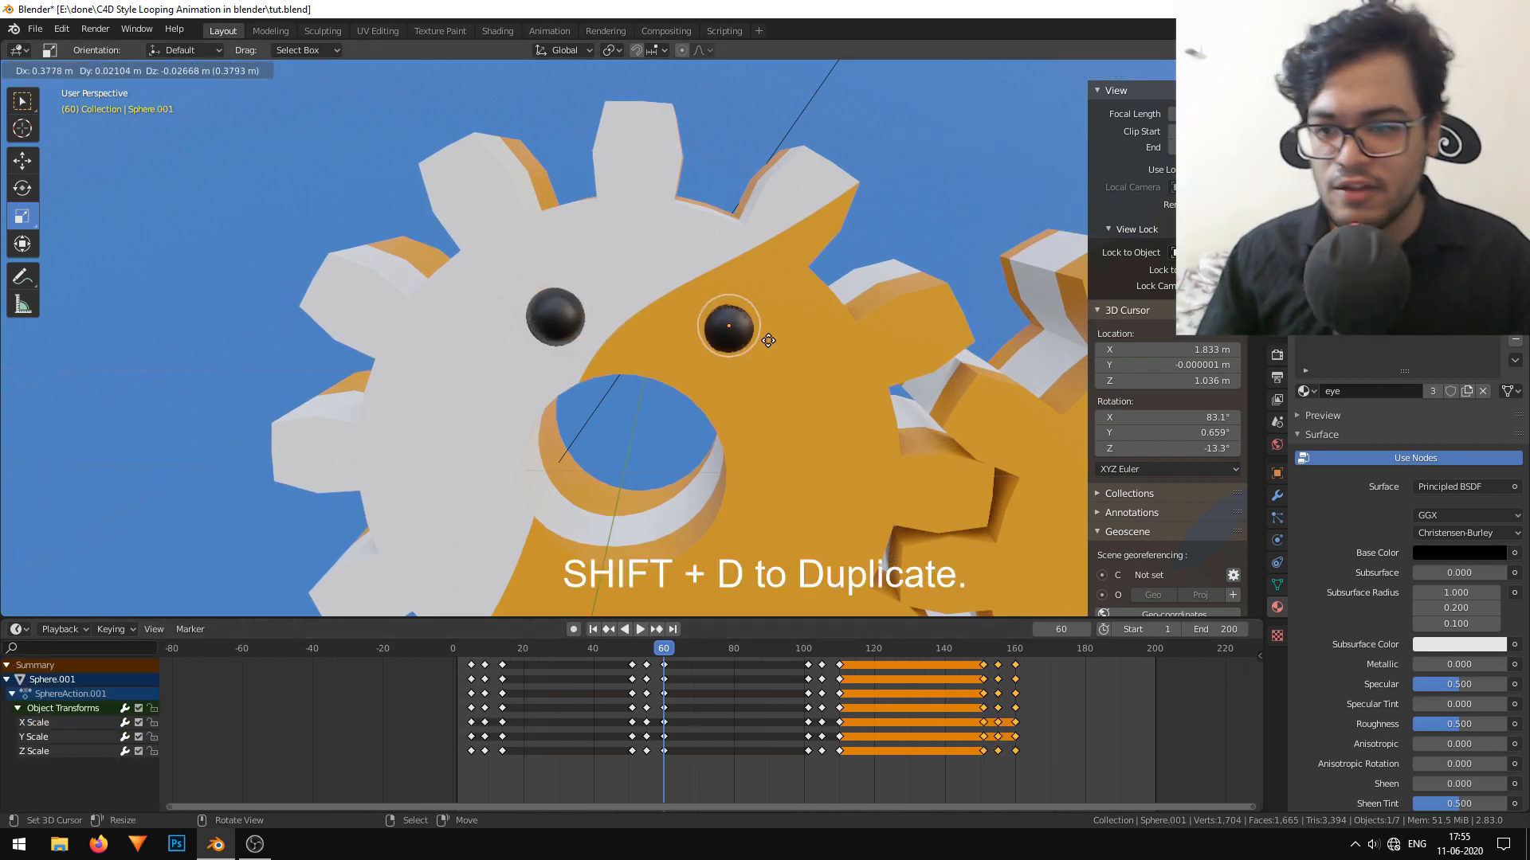
{"action": "left_click", "coordinate": [777, 352]}
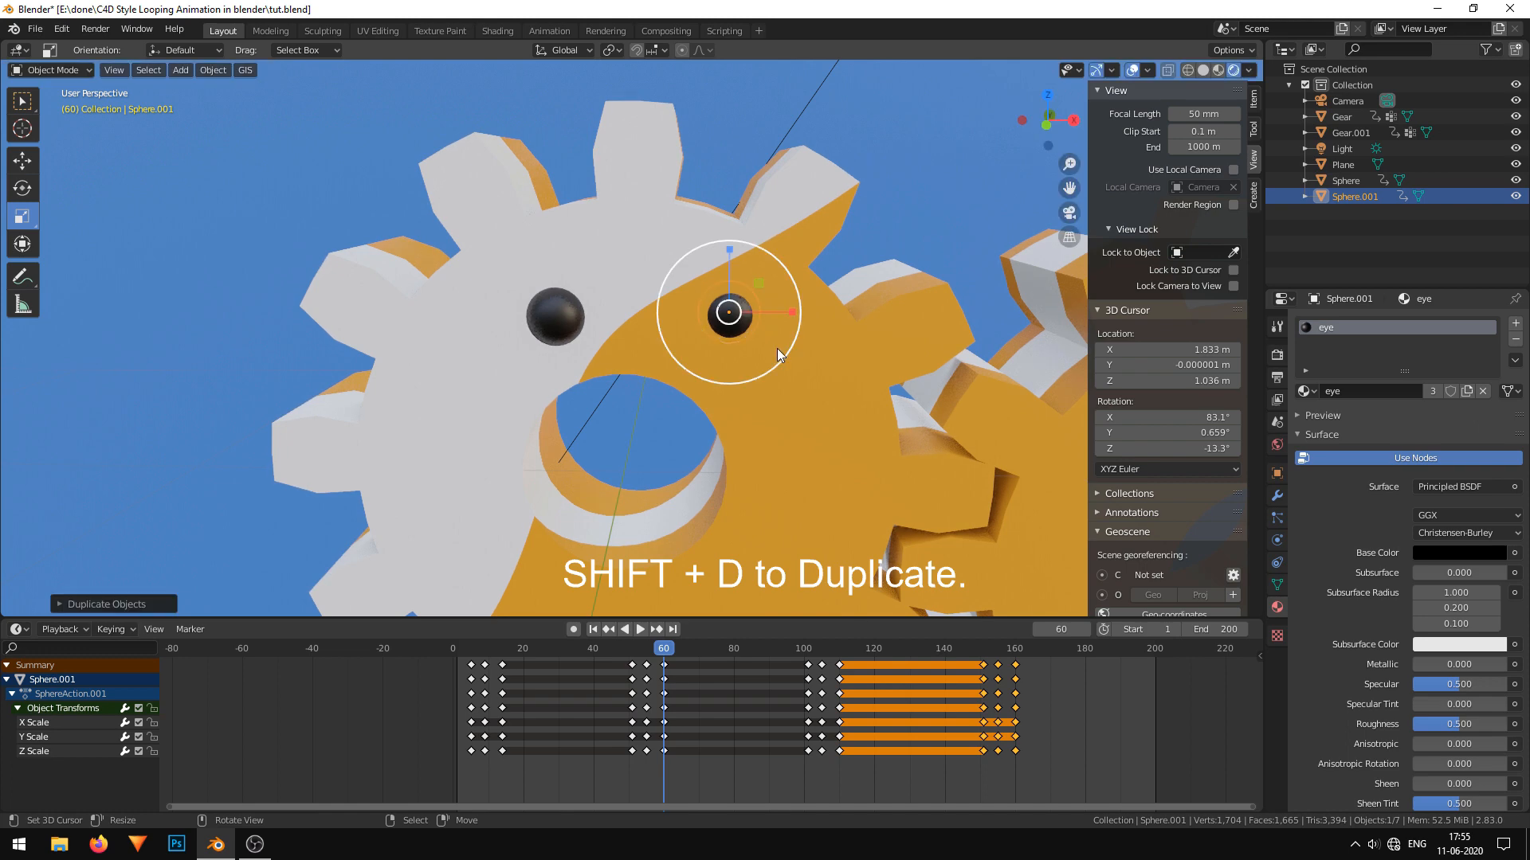
Shift all the right eye's keyframes forward about 14 frames so its first blink starts at frame 19, and play back the result.
{"action": "middle_click_drag", "start_coordinate": [777, 351], "coordinate": [711, 373]}
{"action": "left_click_drag", "start_coordinate": [513, 649], "coordinate": [467, 658]}
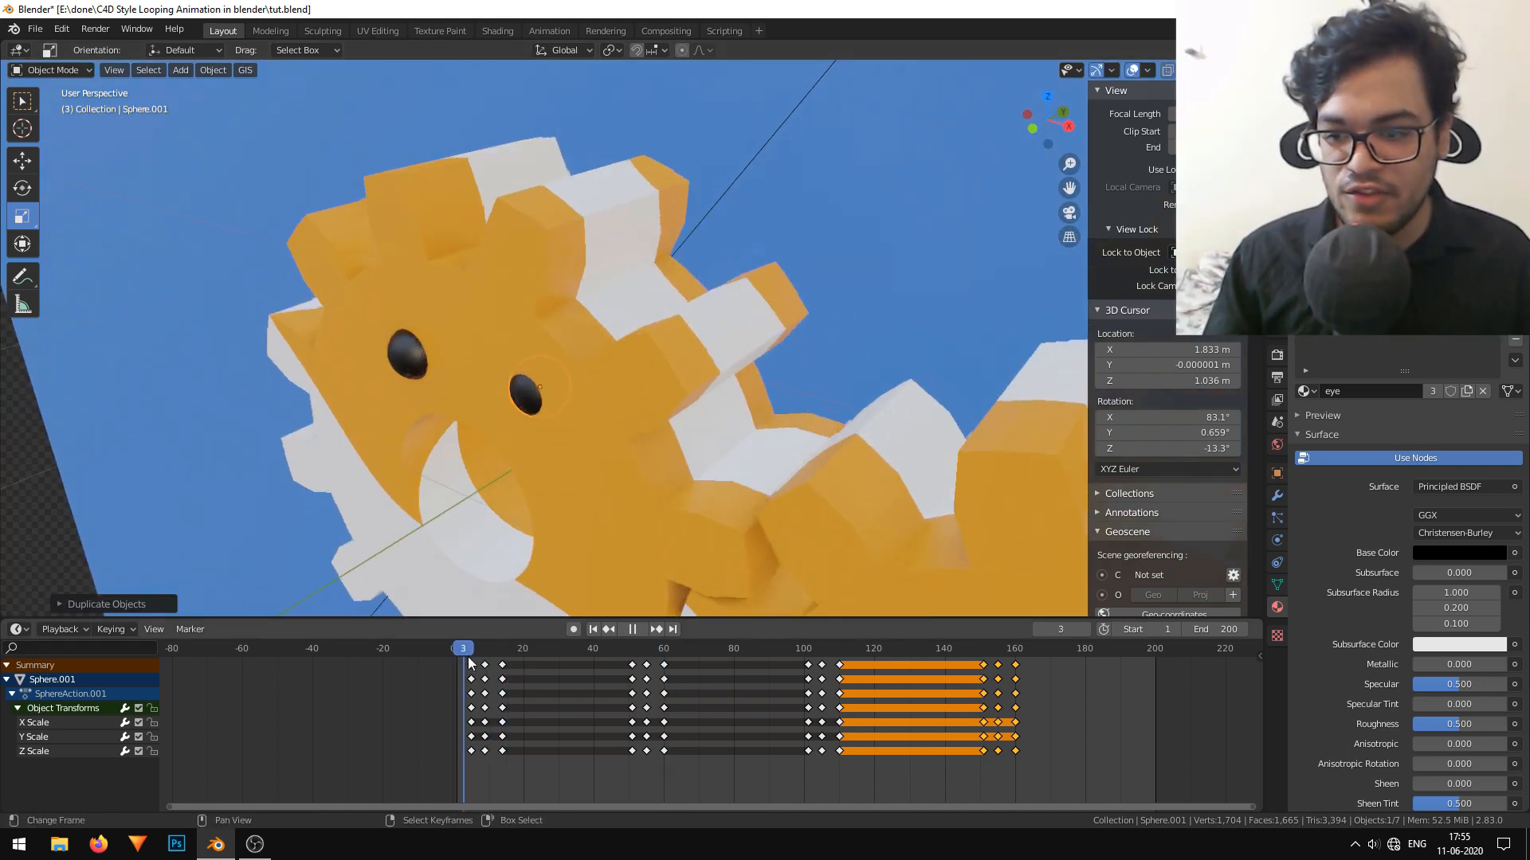
{"action": "key", "text": "space"}
{"action": "left_click", "coordinate": [815, 782]}
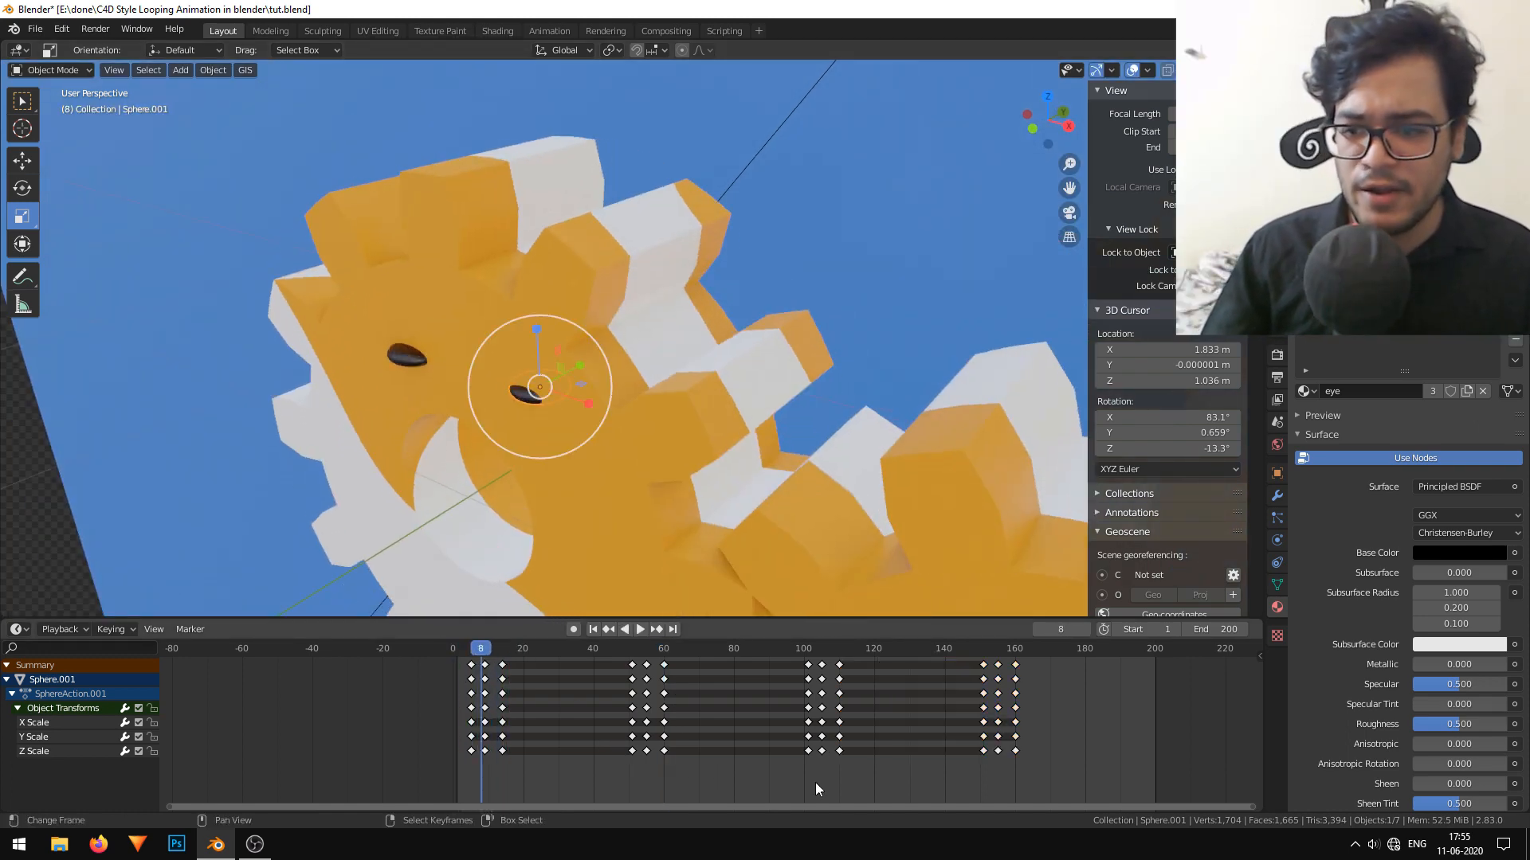
{"action": "key", "text": "a"}
{"action": "key", "text": "g"}
{"action": "left_click", "coordinate": [768, 760]}
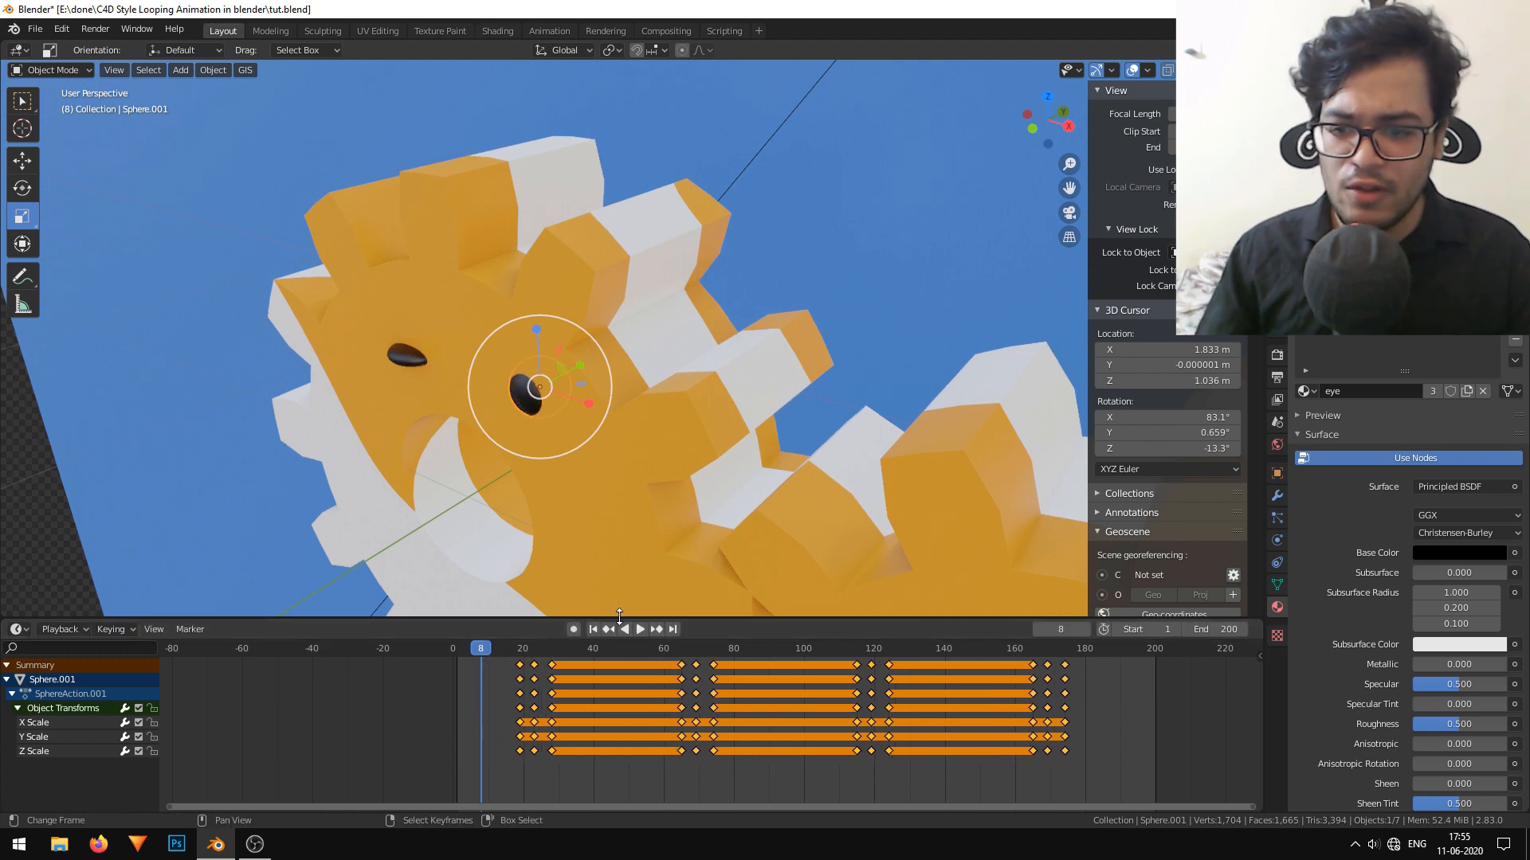
{"action": "left_click", "coordinate": [638, 629]}
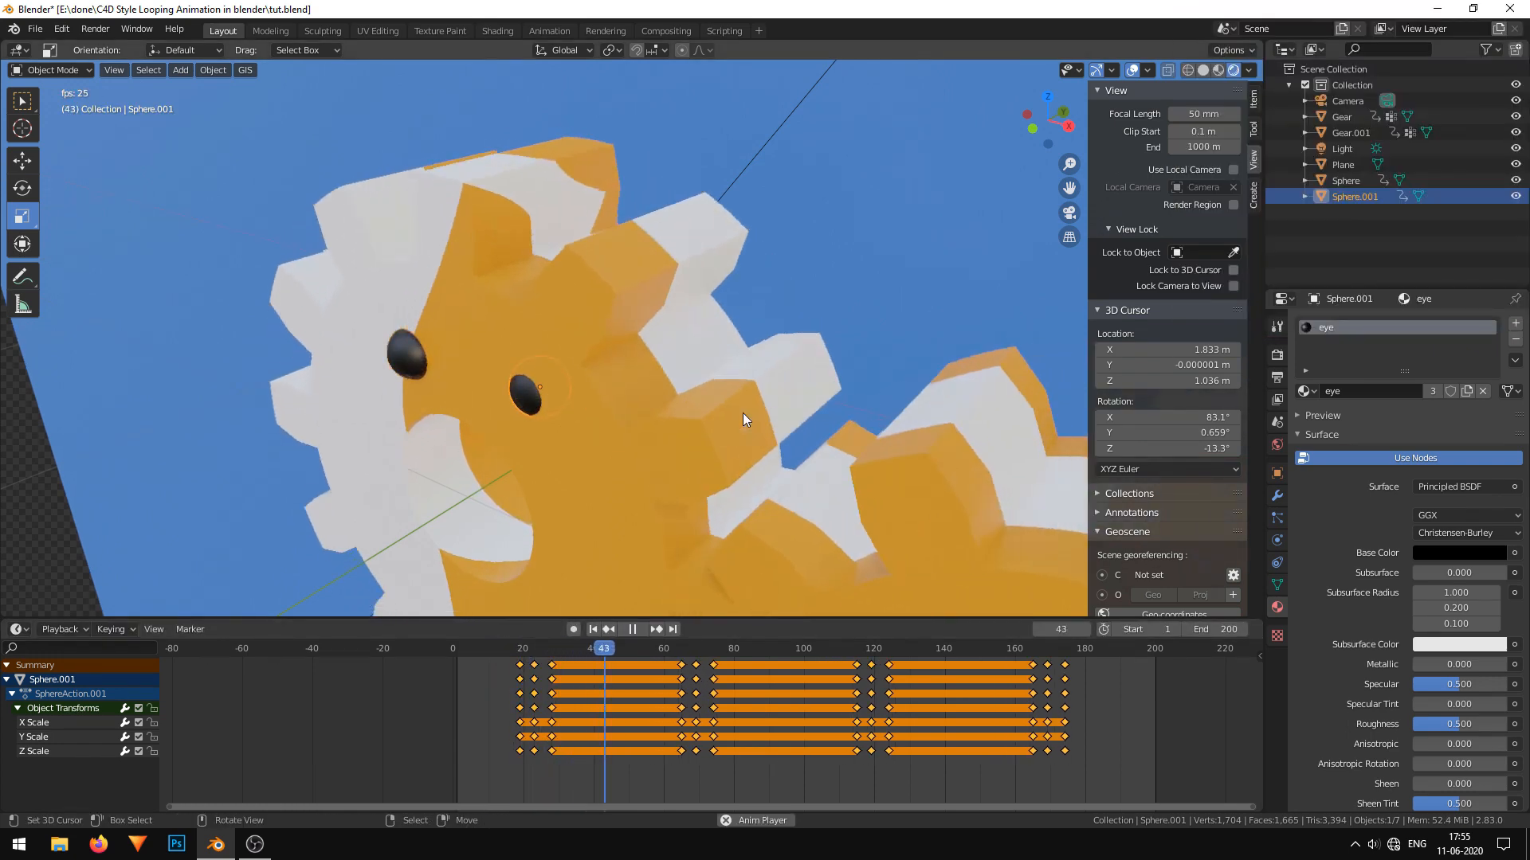
{"action": "middle_click_drag", "start_coordinate": [742, 412], "coordinate": [811, 384]}
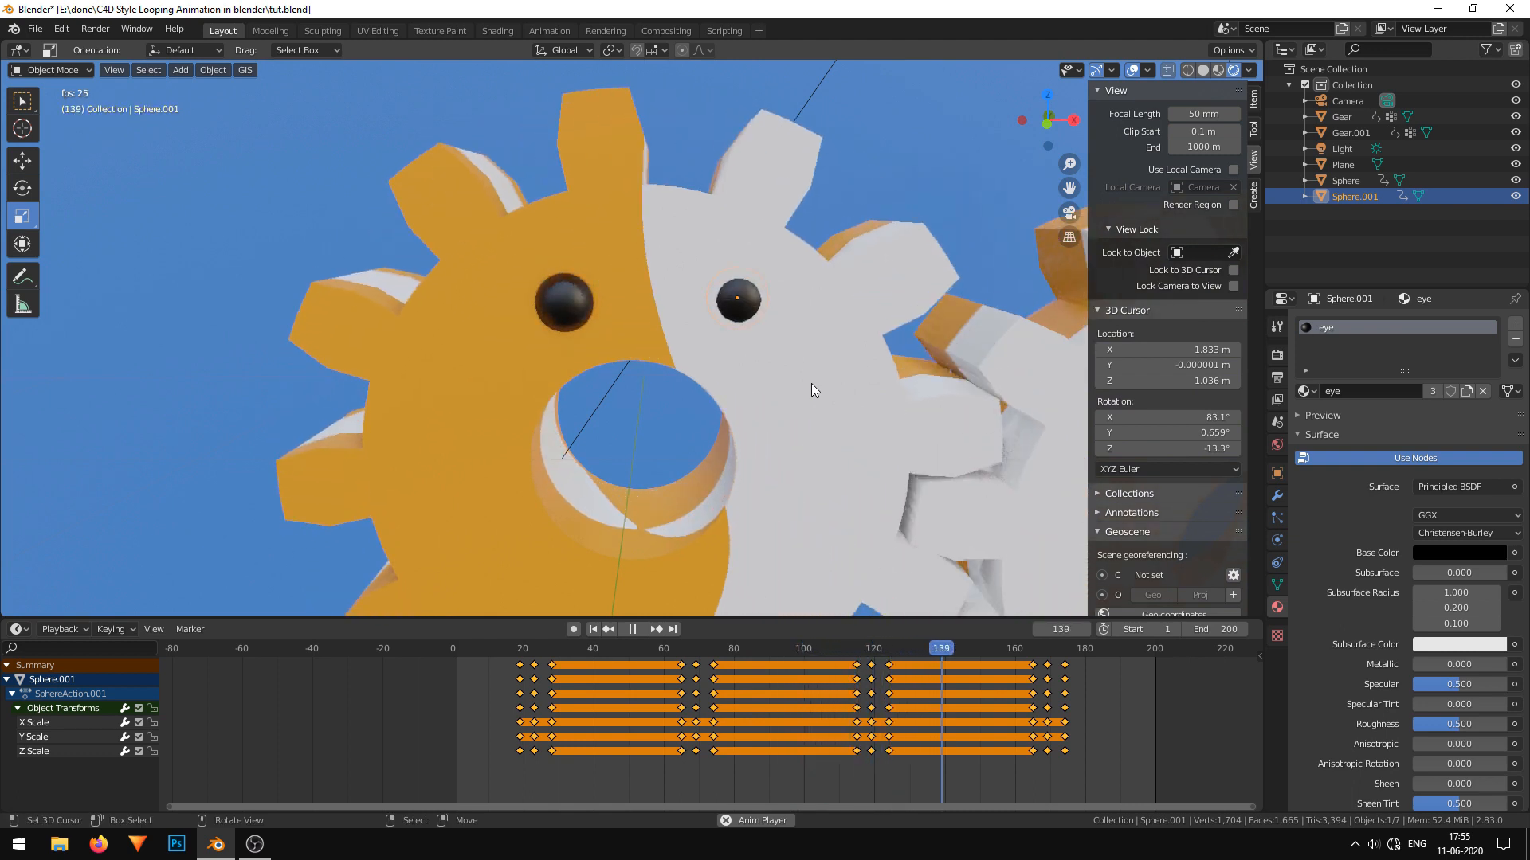
{"action": "scroll", "coordinate": [811, 381], "scroll_direction": "down", "scroll_amount": 4}
Stop playback and duplicate both animated eyes from the first gear onto the second gear.
{"action": "left_click", "coordinate": [698, 342]}
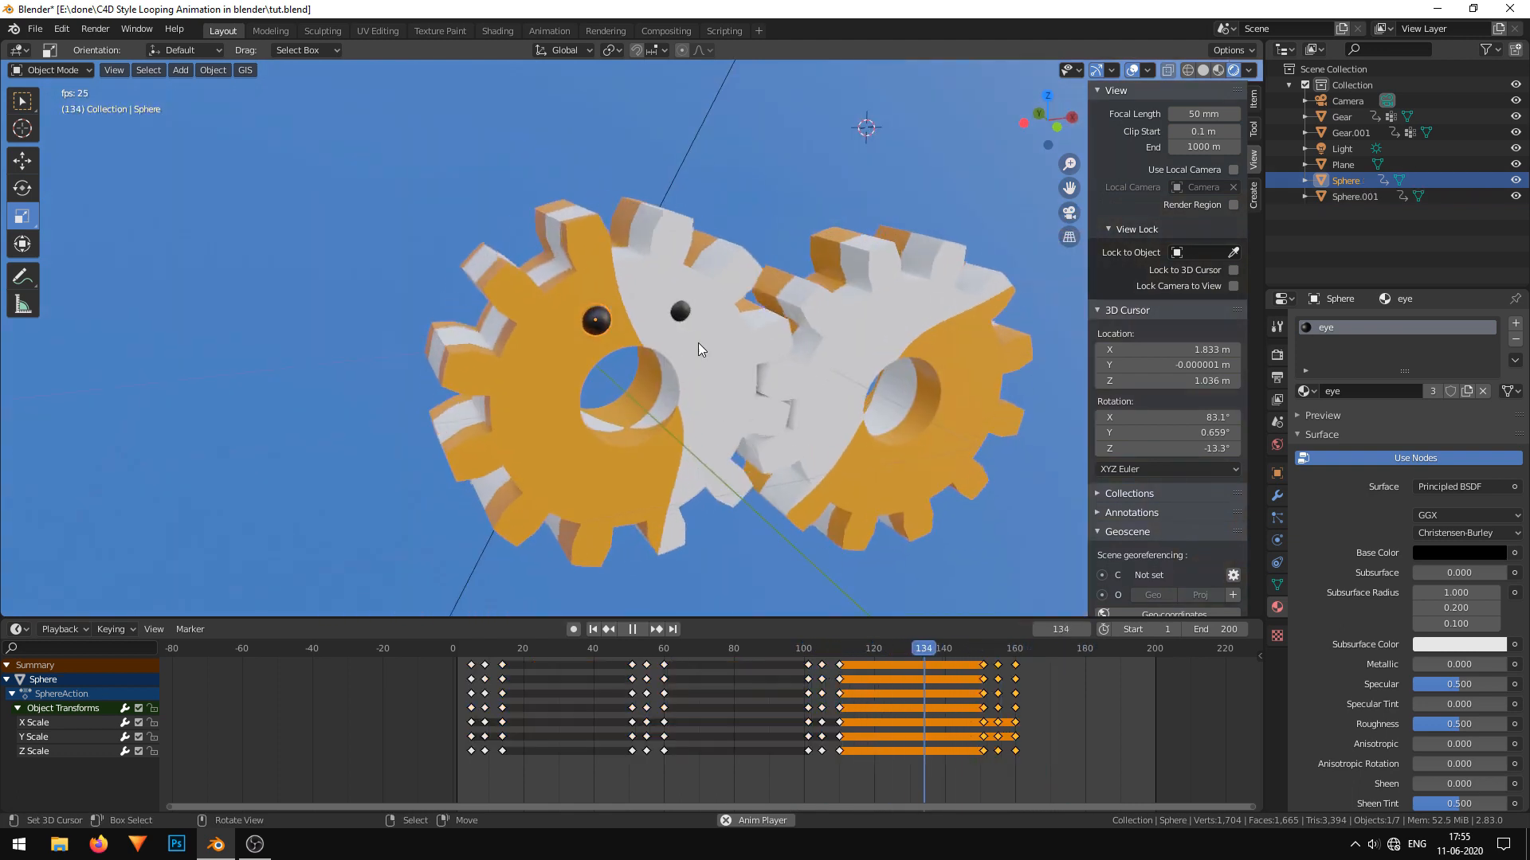
{"action": "left_click", "coordinate": [631, 629]}
{"action": "left_click", "coordinate": [682, 312], "text": "shift"}
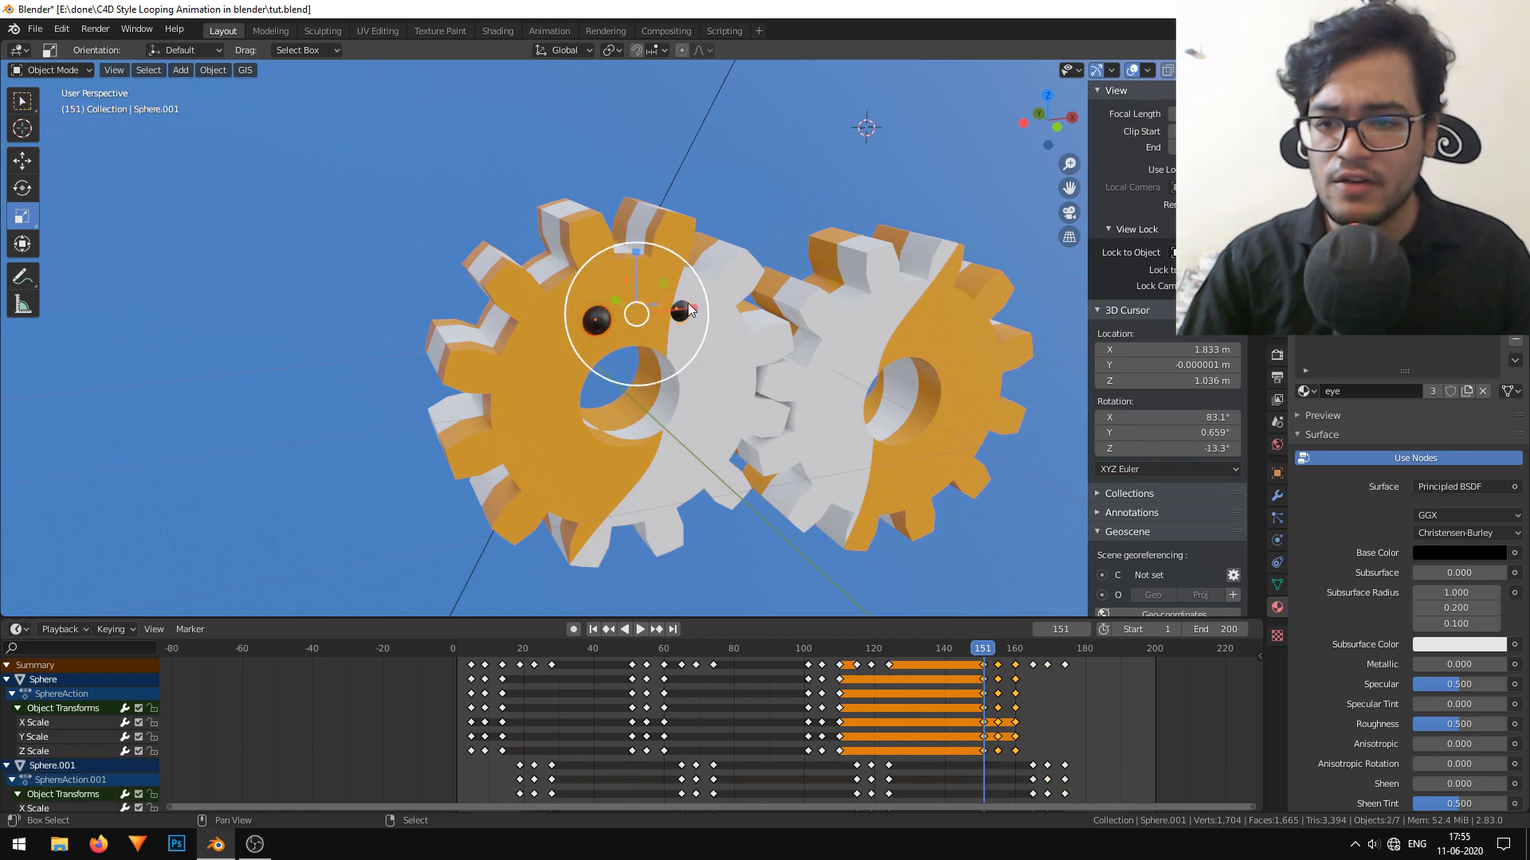
{"action": "key", "text": "shift+d"}
{"action": "left_click", "coordinate": [956, 357]}
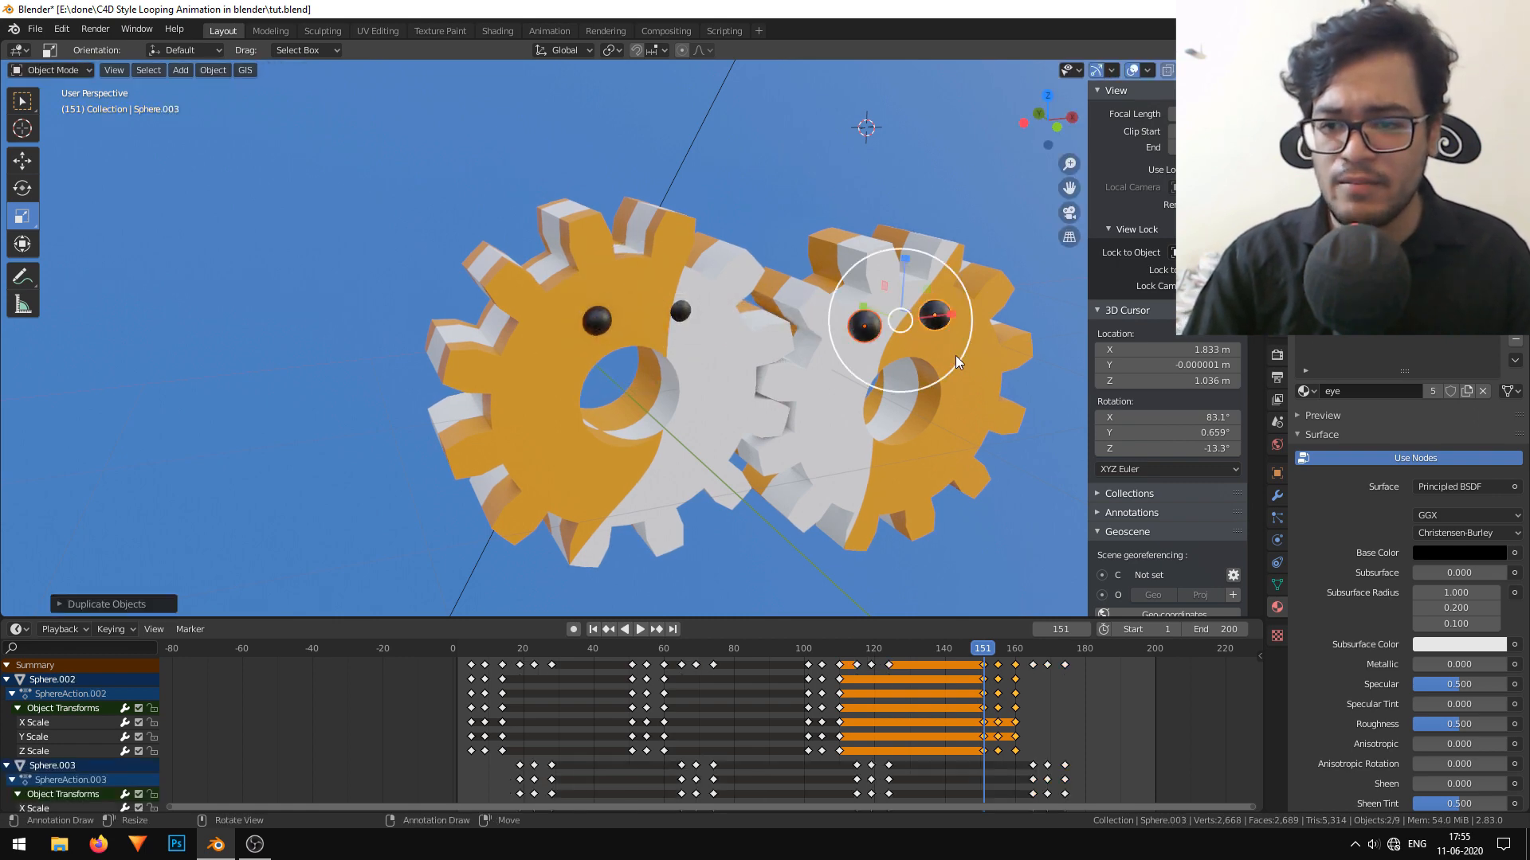
Place the duplicated eyes below the second gear's hole in front view, then move them about 0.38 m along Y onto its face.
{"action": "scroll", "coordinate": [956, 356], "scroll_direction": "down", "scroll_amount": 3}
{"action": "middle_click_drag", "start_coordinate": [956, 356], "coordinate": [601, 326]}
{"action": "key", "text": "KP_3"}
{"action": "key", "text": "KP_1"}
{"action": "scroll", "coordinate": [733, 374], "scroll_direction": "up", "scroll_amount": 4}
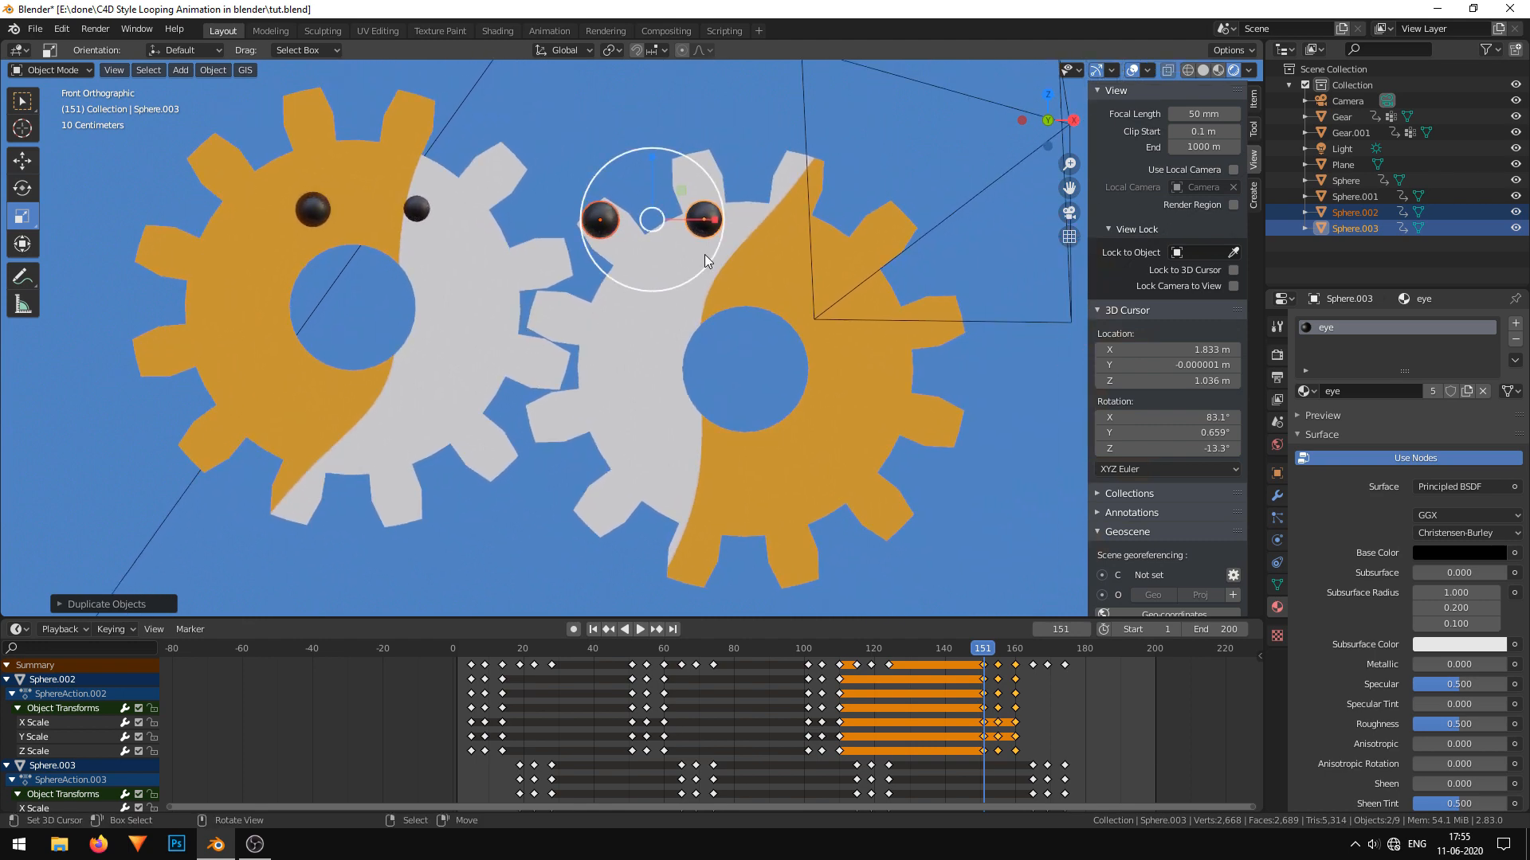
{"action": "key", "text": "g"}
{"action": "left_click", "coordinate": [809, 510]}
{"action": "middle_click_drag", "start_coordinate": [809, 510], "coordinate": [556, 487]}
{"action": "left_click", "coordinate": [21, 160]}
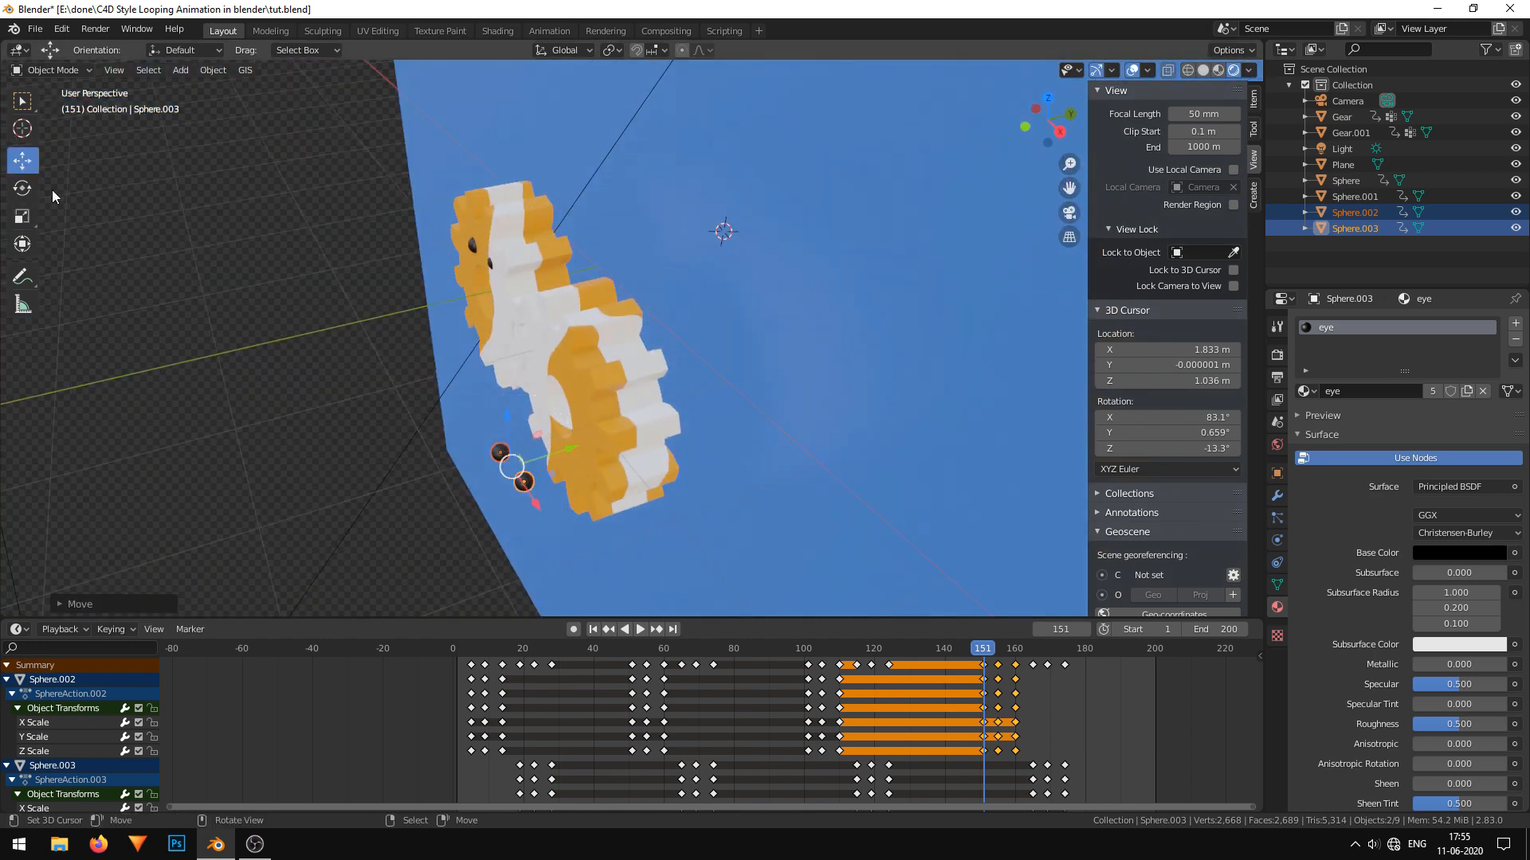
{"action": "left_click_drag", "start_coordinate": [565, 434], "coordinate": [617, 448]}
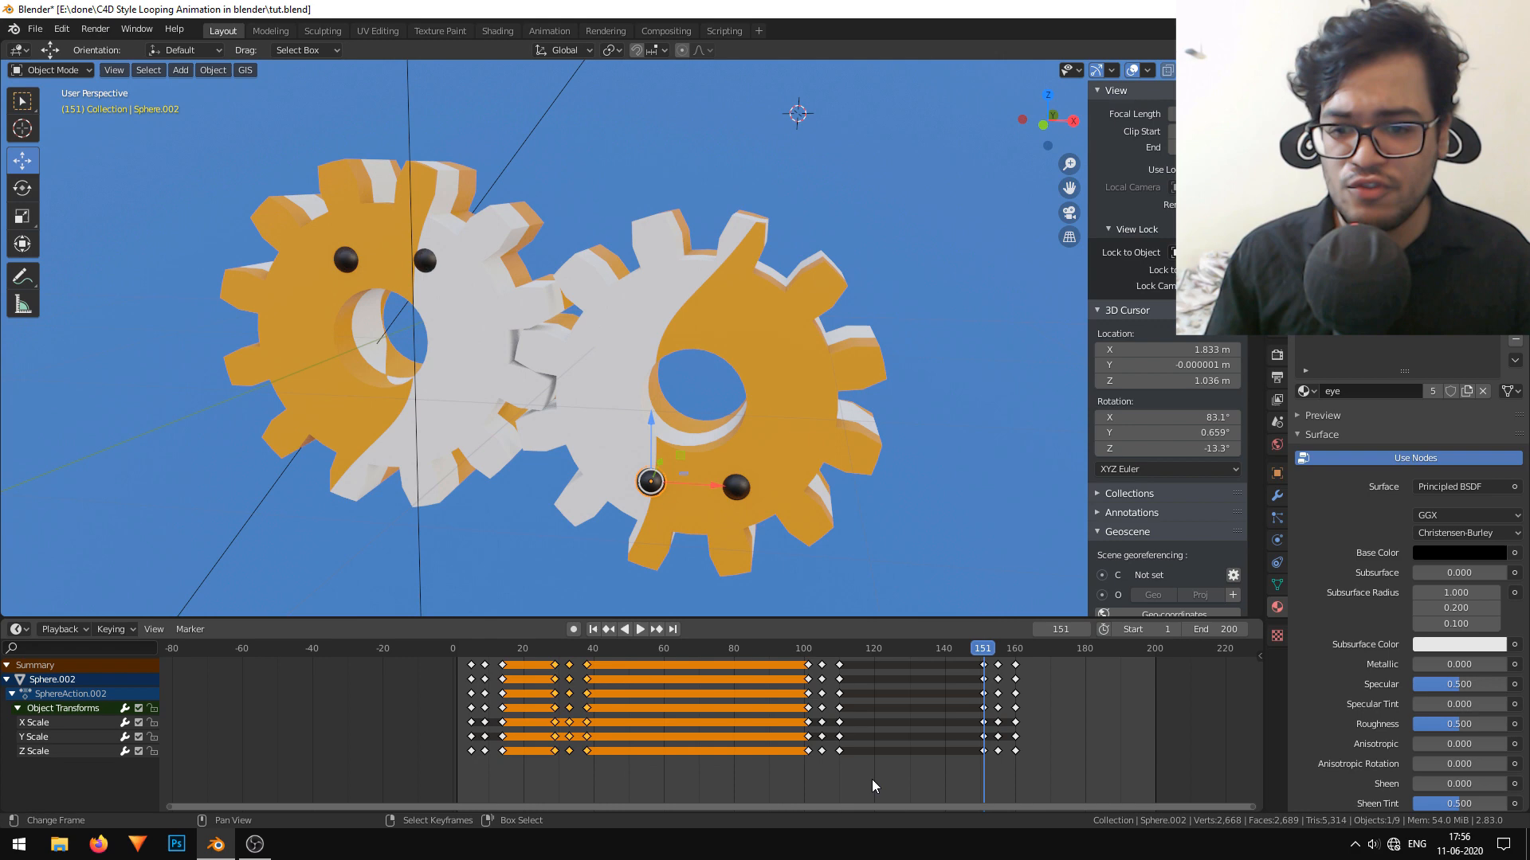
Move the third blink of the second gear's left eye earlier so it starts at about frame 66.
{"action": "key", "text": "alt+a"}
{"action": "key", "text": "b"}
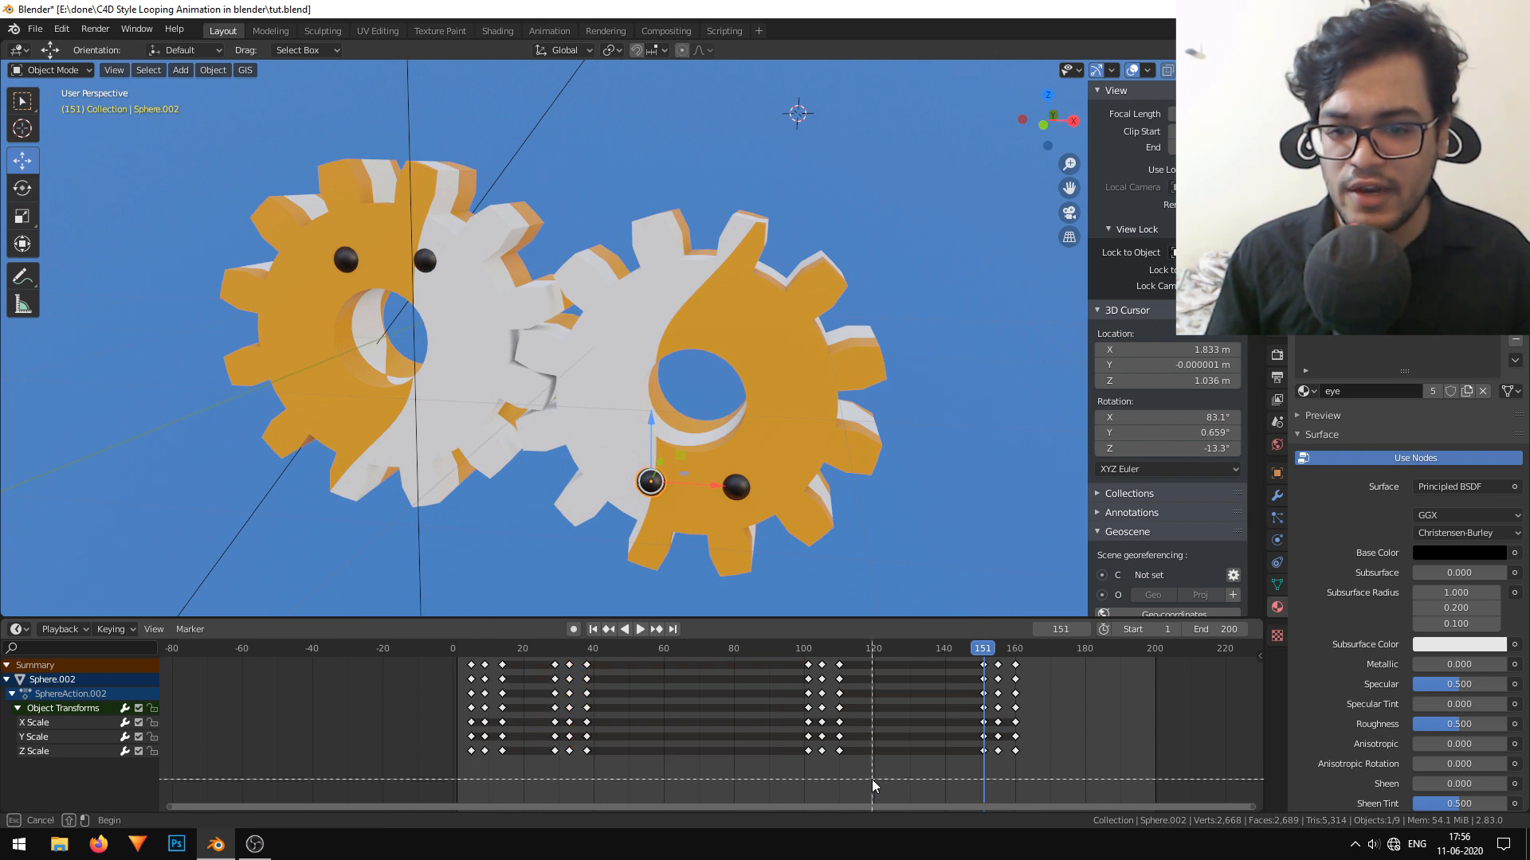
{"action": "left_click_drag", "start_coordinate": [872, 779], "coordinate": [797, 658]}
{"action": "key", "text": "g"}
{"action": "left_click", "coordinate": [732, 722]}
Move the same eye's fourth blink earlier so it starts at about frame 114, and play back the animation.
{"action": "key", "text": "alt+a"}
{"action": "right_click_drag", "start_coordinate": [1032, 787], "coordinate": [951, 647]}
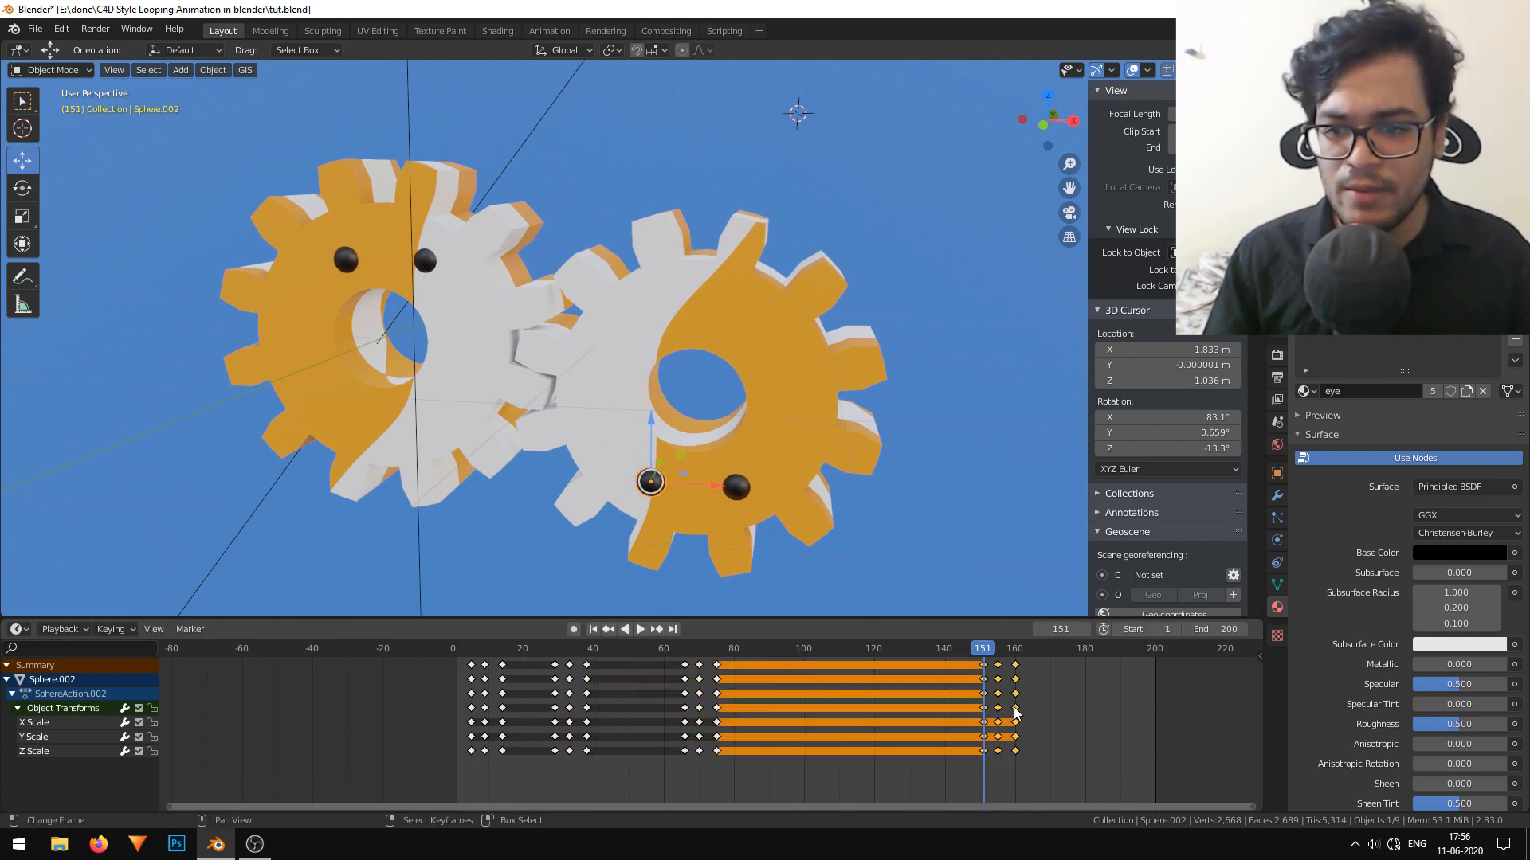
{"action": "key", "text": "g"}
{"action": "left_click", "coordinate": [870, 722]}
{"action": "left_click", "coordinate": [383, 642]}
{"action": "key", "text": "space"}
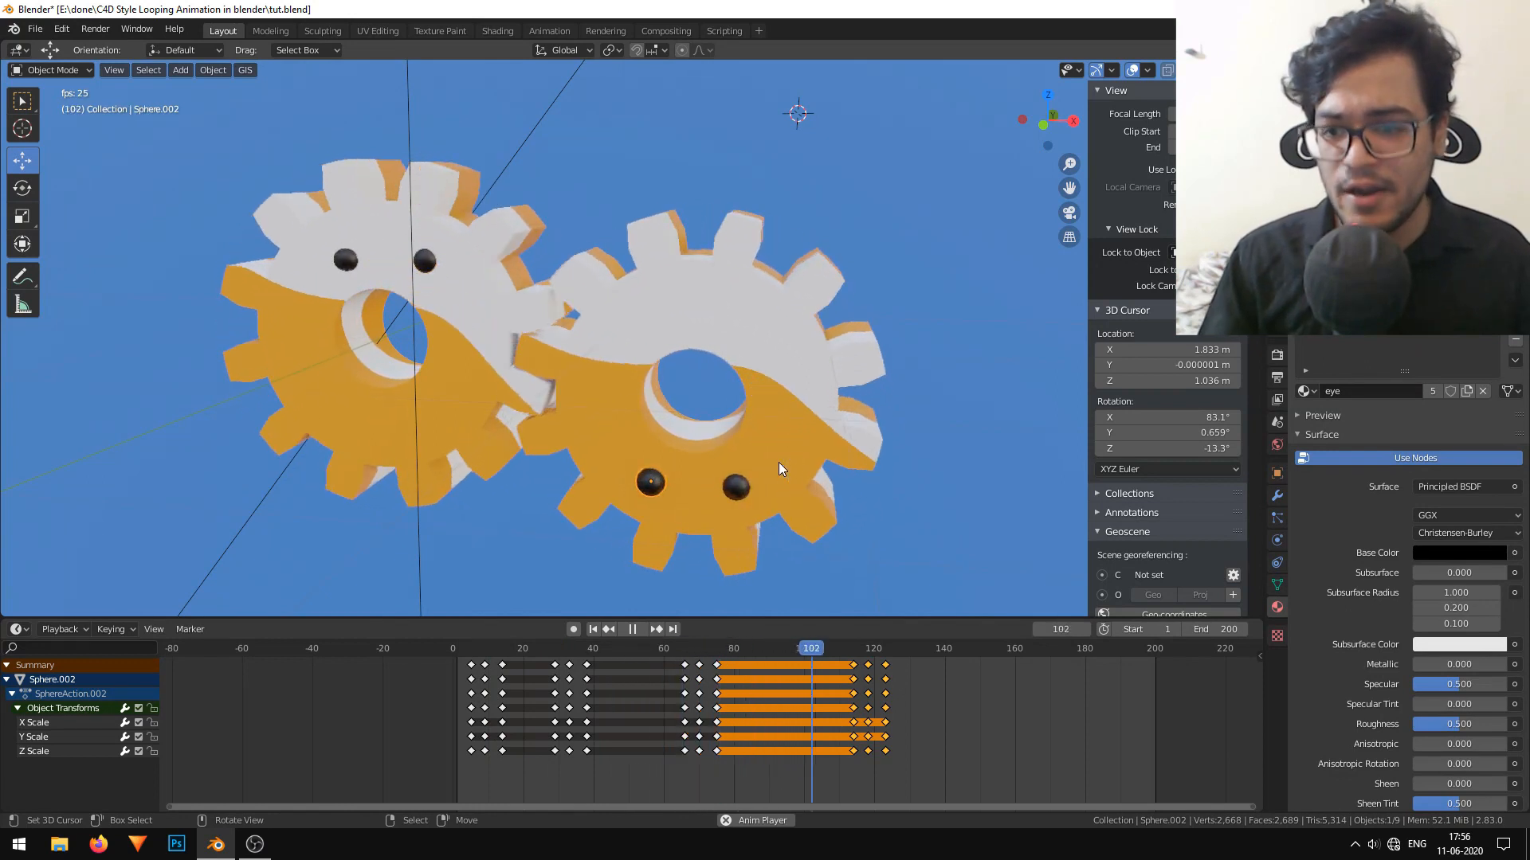
{"action": "key", "text": "space"}
Delete the second blink's keyframes, around frames 65 to 75, from the second gear's right eye and play back the result.
{"action": "left_click", "coordinate": [745, 494]}
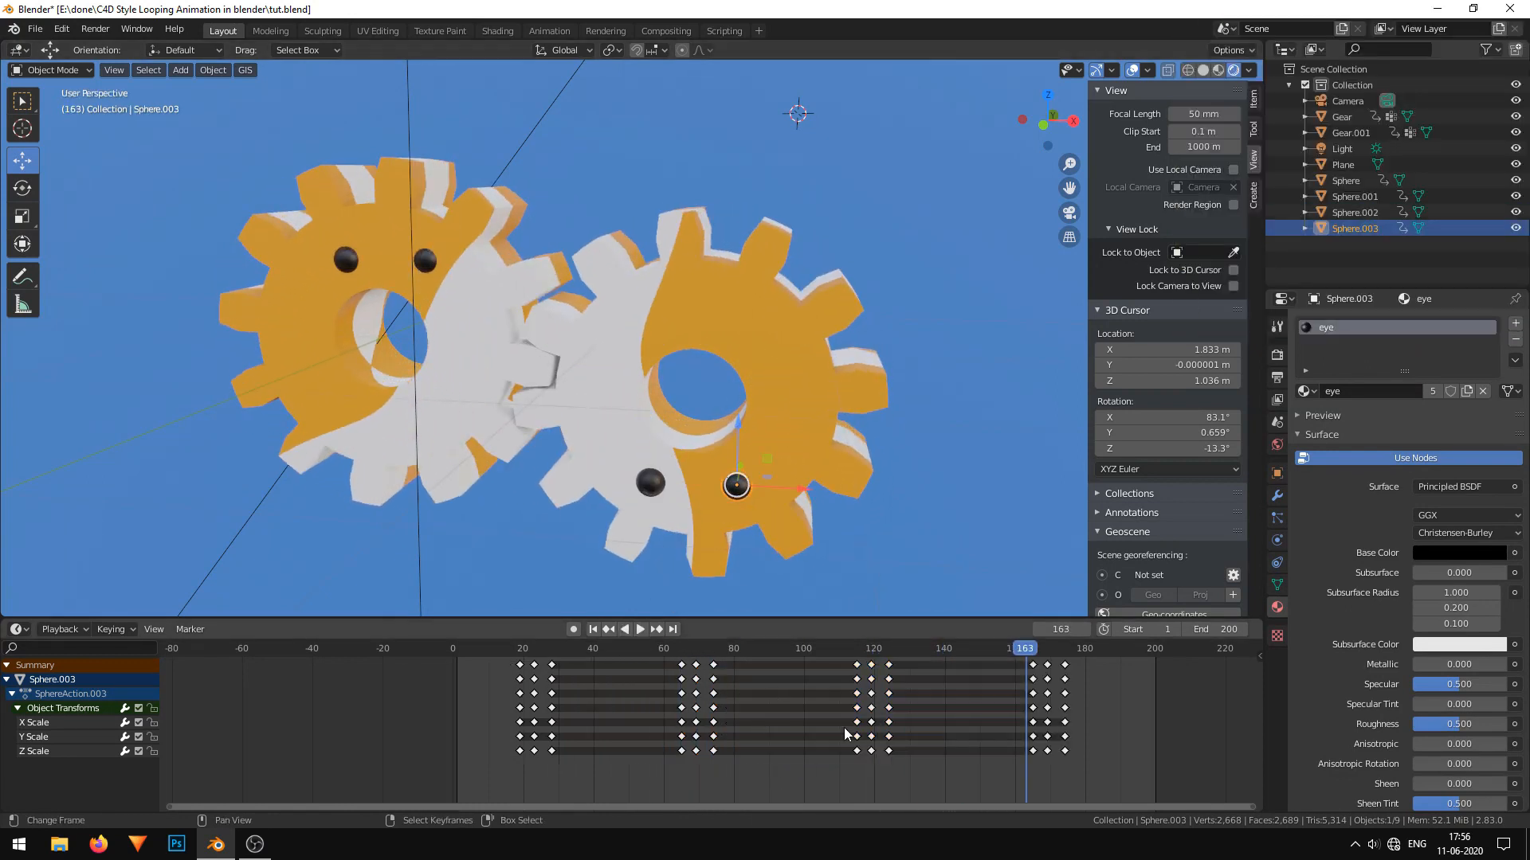
{"action": "key", "text": "Escape"}
{"action": "key", "text": "a"}
{"action": "key", "text": "a"}
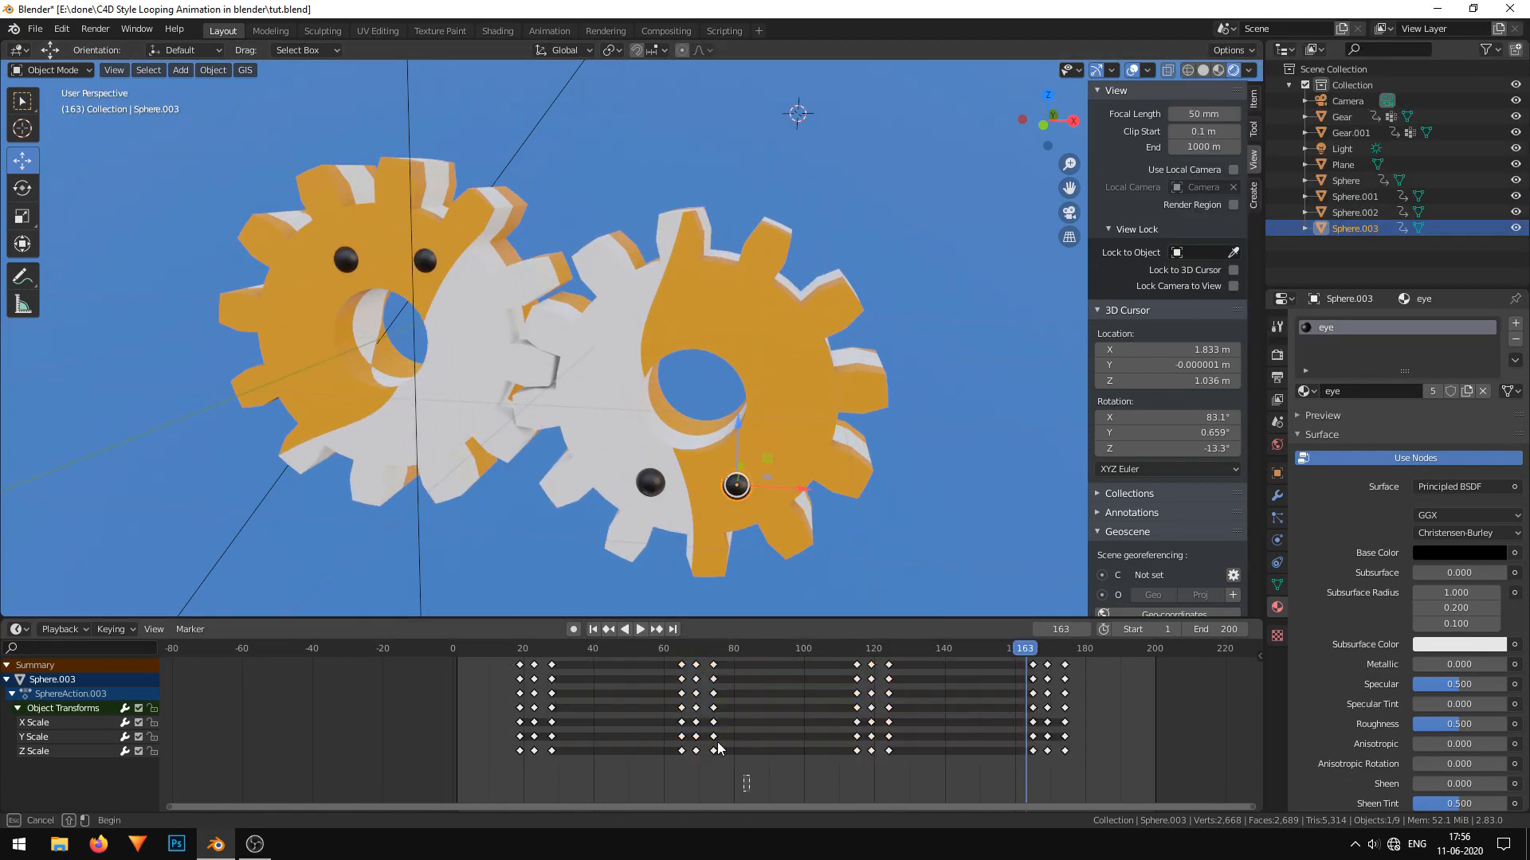
{"action": "left_click_drag", "start_coordinate": [720, 755], "coordinate": [672, 660]}
{"action": "key", "text": "x"}
{"action": "left_click", "coordinate": [720, 706]}
{"action": "key", "text": "space"}
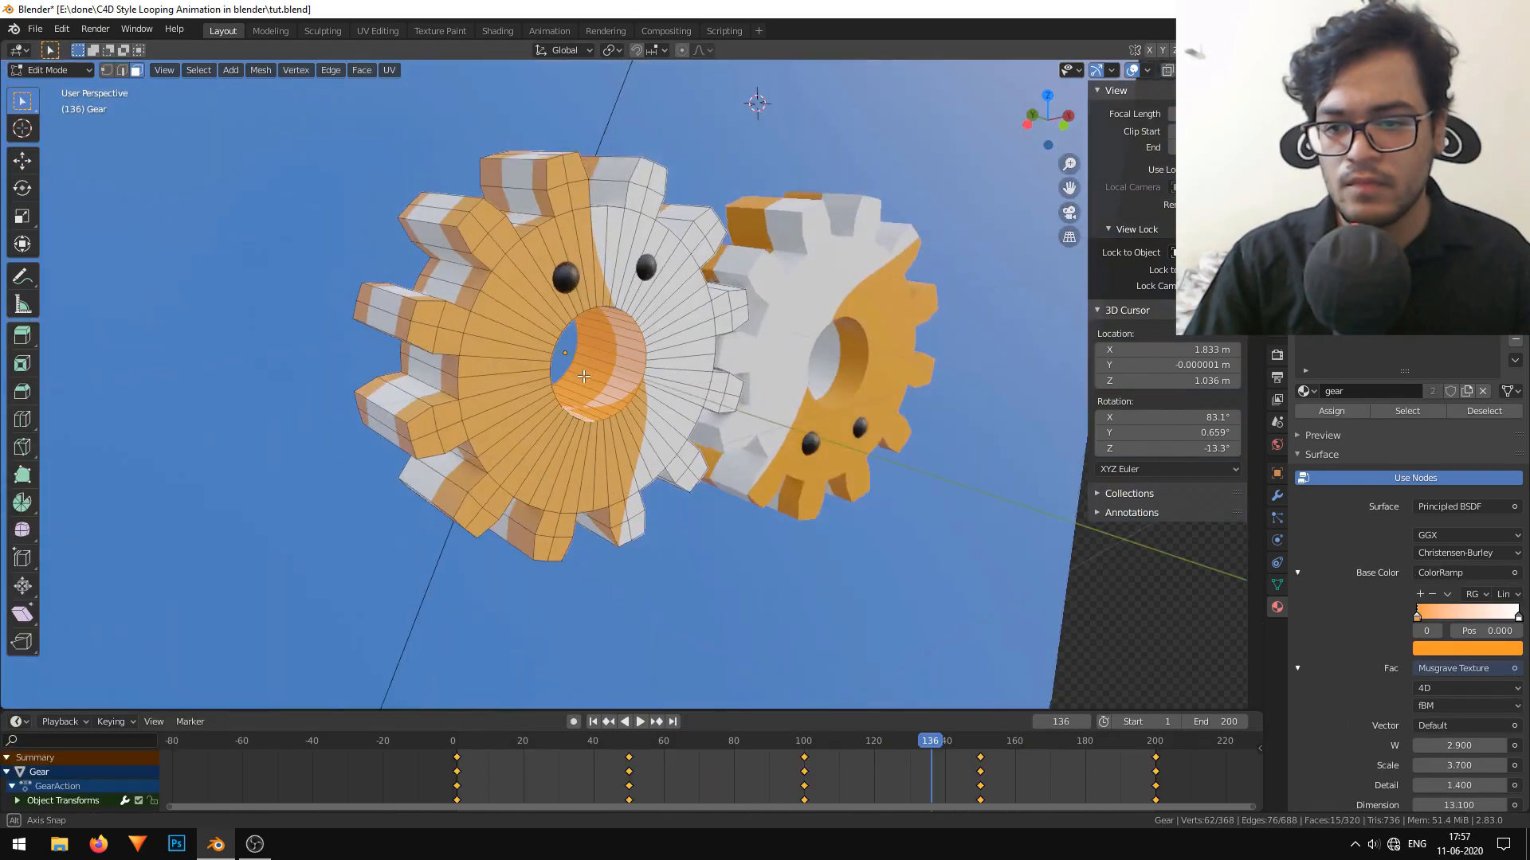
Select all the inner faces of the first gear's center hole in Edit Mode.
{"action": "scroll", "coordinate": [481, 461], "scroll_direction": "up", "scroll_amount": 5}
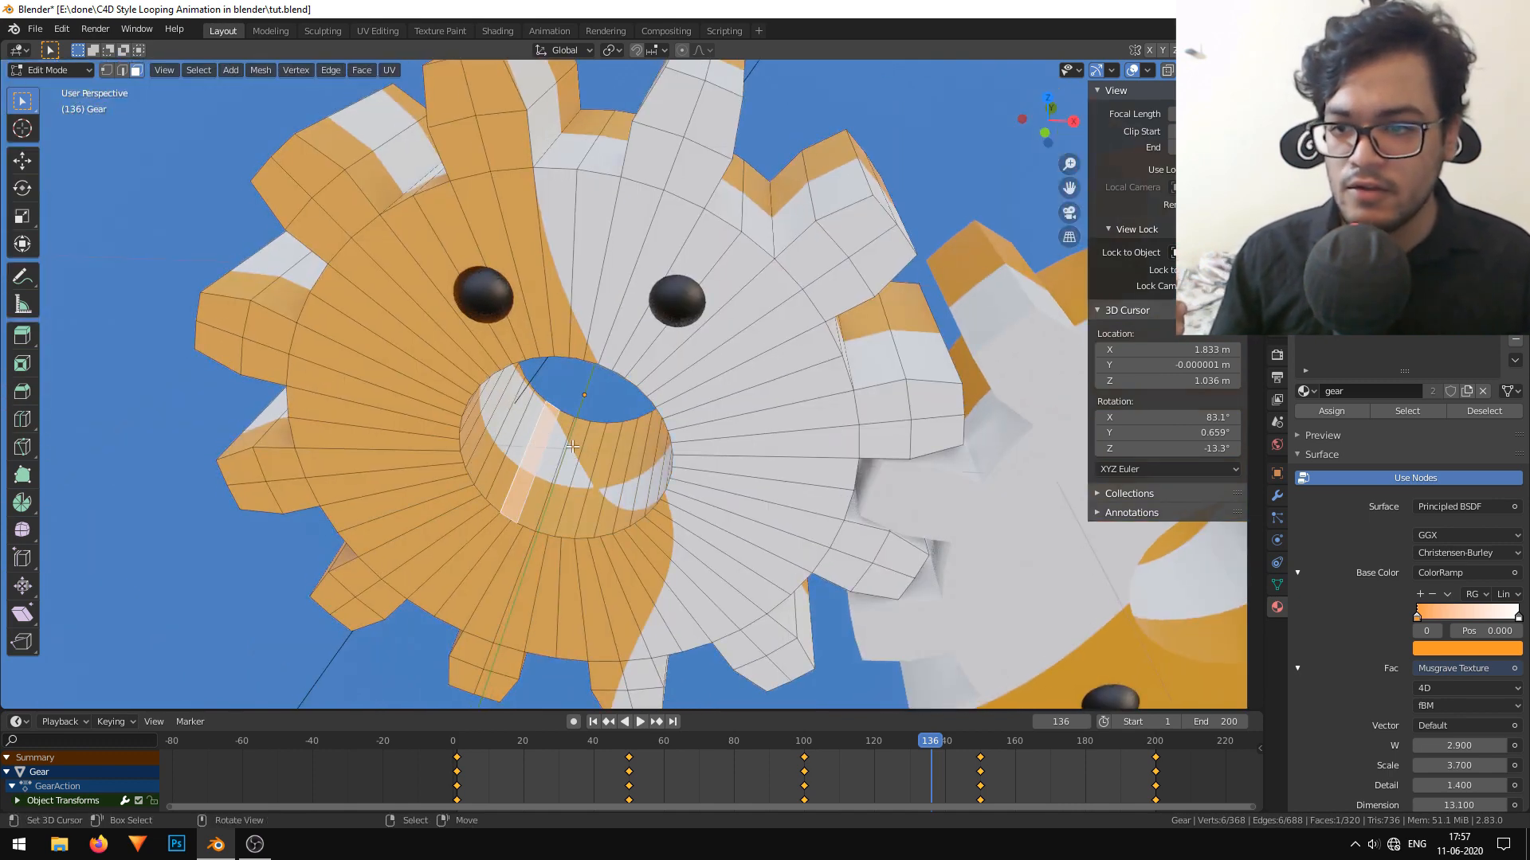
{"action": "middle_click_drag", "start_coordinate": [483, 430], "coordinate": [609, 396]}
{"action": "middle_click_drag", "start_coordinate": [832, 378], "coordinate": [758, 420], "text": "shift"}
{"action": "left_click_drag", "start_coordinate": [758, 420], "coordinate": [759, 333]}
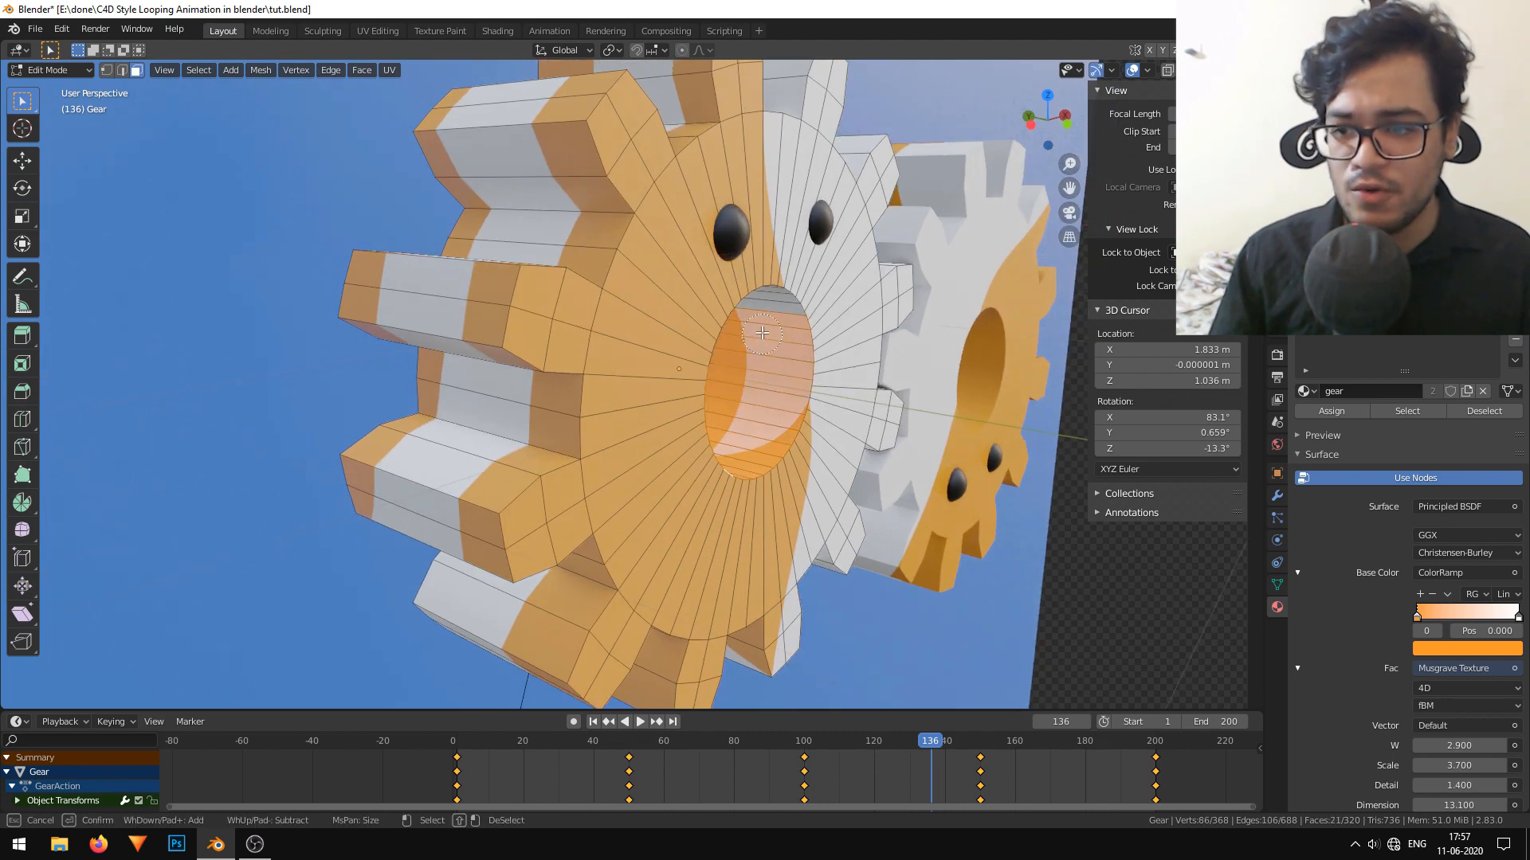
{"action": "key", "text": "Escape"}
{"action": "mouse_move", "coordinate": [741, 339]}
{"action": "middle_mouse_down"}
{"action": "mouse_move", "coordinate": [618, 295]}
{"action": "mouse_move", "coordinate": [661, 350]}
{"action": "mouse_move", "coordinate": [546, 391]}
{"action": "mouse_move", "coordinate": [533, 426]}
{"action": "middle_mouse_up"}
{"action": "key", "text": "Escape"}
{"action": "middle_click_drag", "start_coordinate": [494, 497], "coordinate": [401, 429], "text": "shift"}
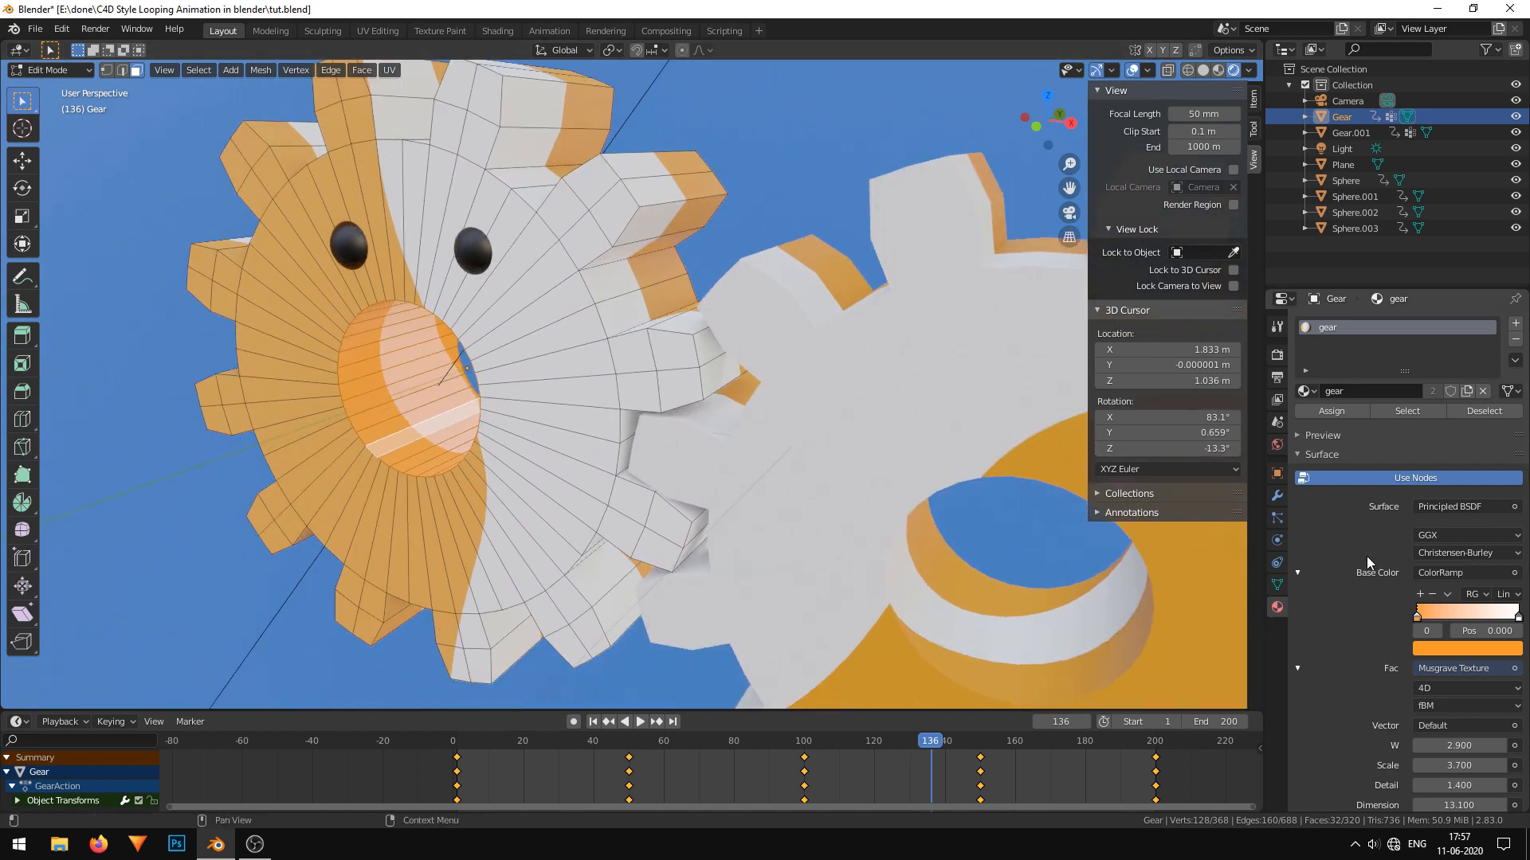
Add a new material, assign it to the hole's inner faces and set its base color to red (R 0.800, G 0.056, B 0.090).
{"action": "left_click", "coordinate": [1516, 324]}
{"action": "left_click", "coordinate": [1372, 423]}
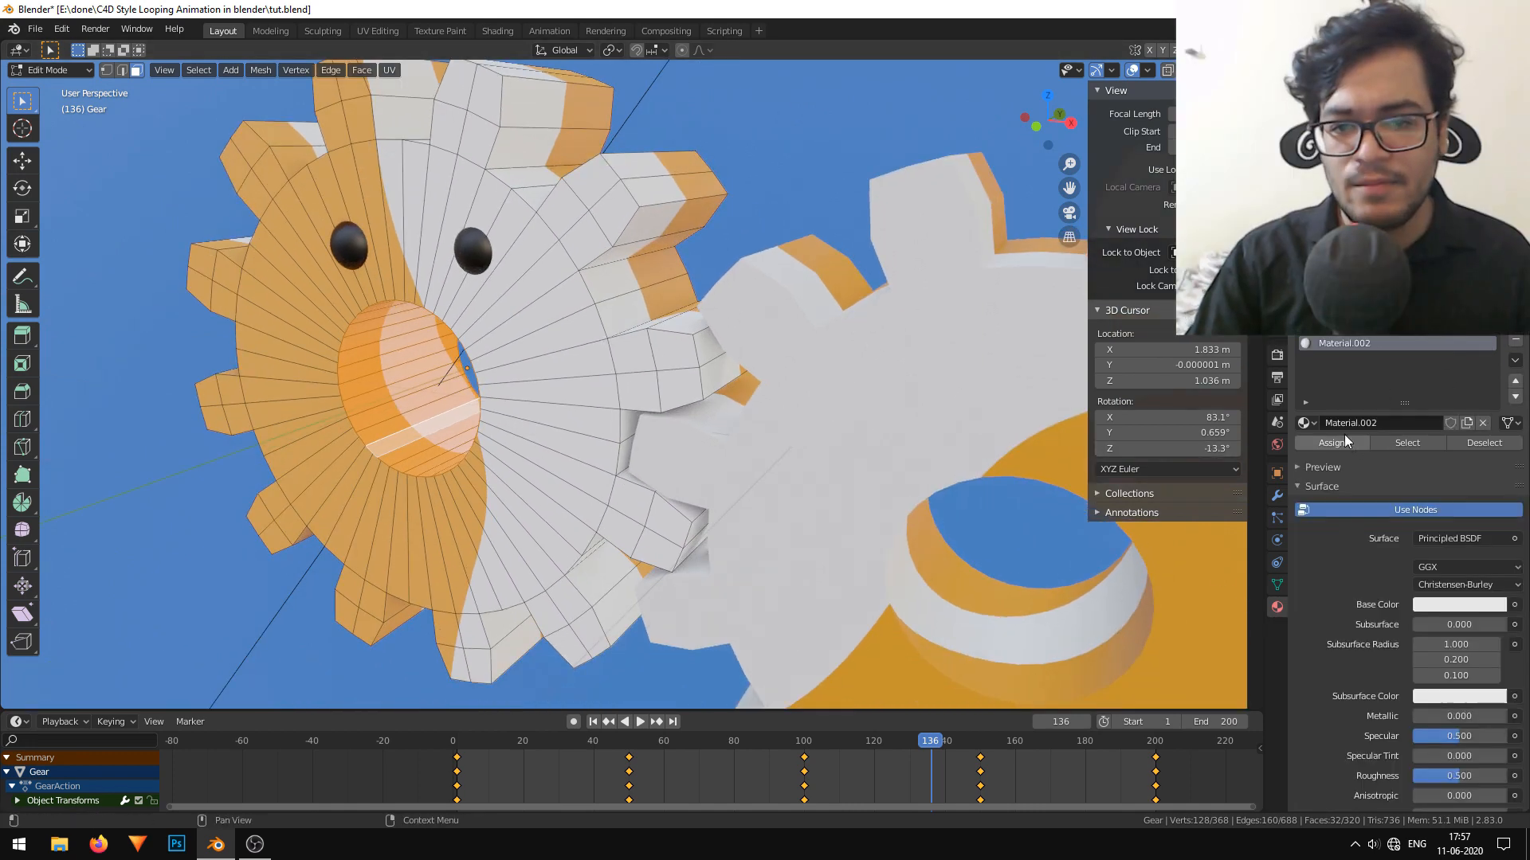
{"action": "left_click", "coordinate": [1455, 604]}
{"action": "left_click_drag", "start_coordinate": [1431, 462], "coordinate": [1426, 467]}
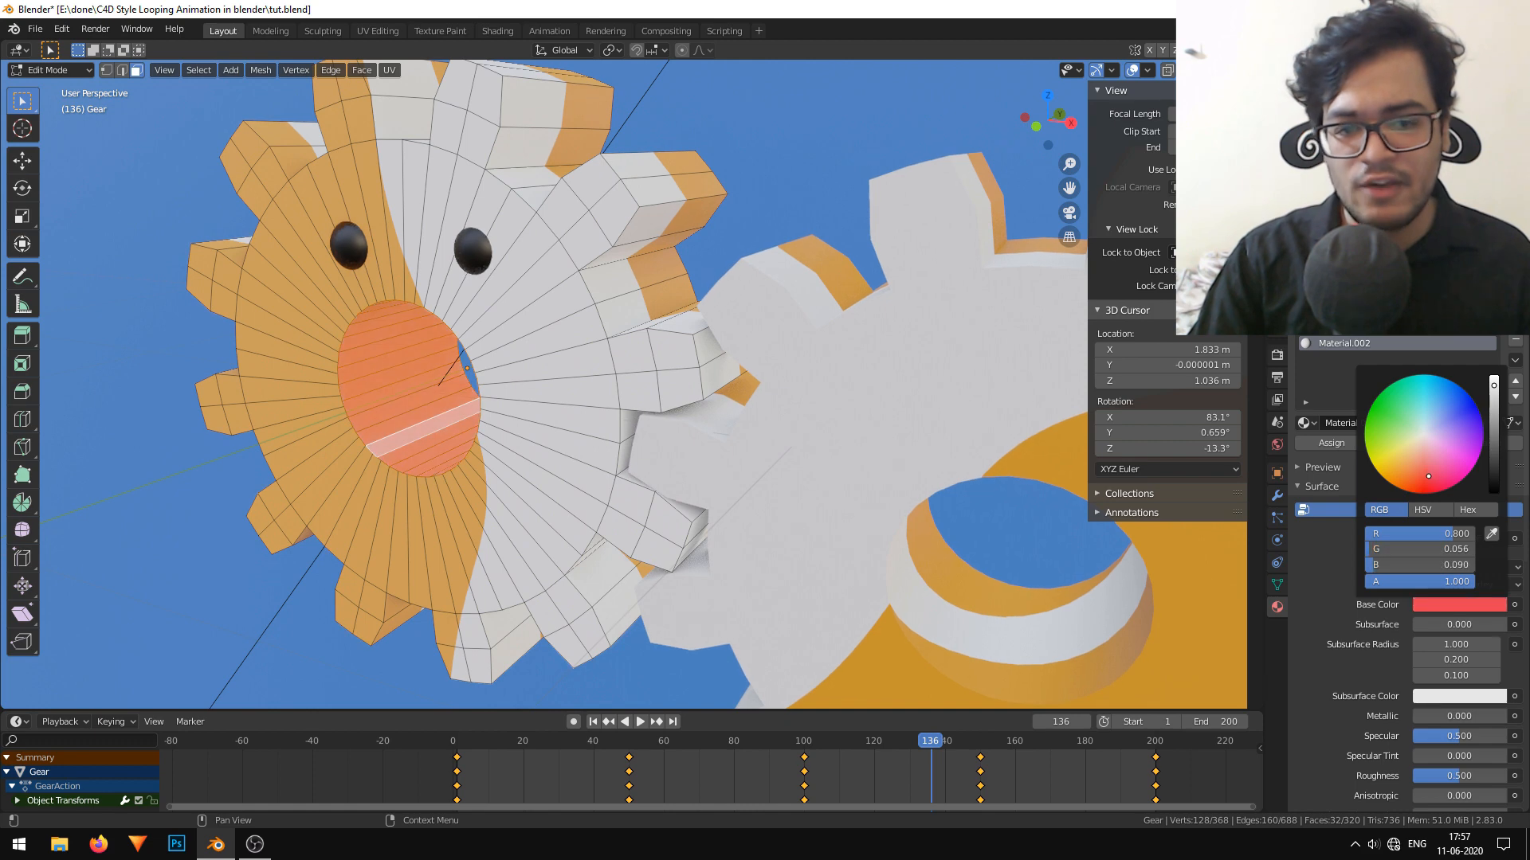
Check the colored hole in camera view and fine-tune the red base color of the new material.
{"action": "scroll", "coordinate": [777, 428], "scroll_direction": "down", "scroll_amount": 3}
{"action": "middle_click_drag", "start_coordinate": [777, 429], "coordinate": [785, 426]}
{"action": "key", "text": "KP_0"}
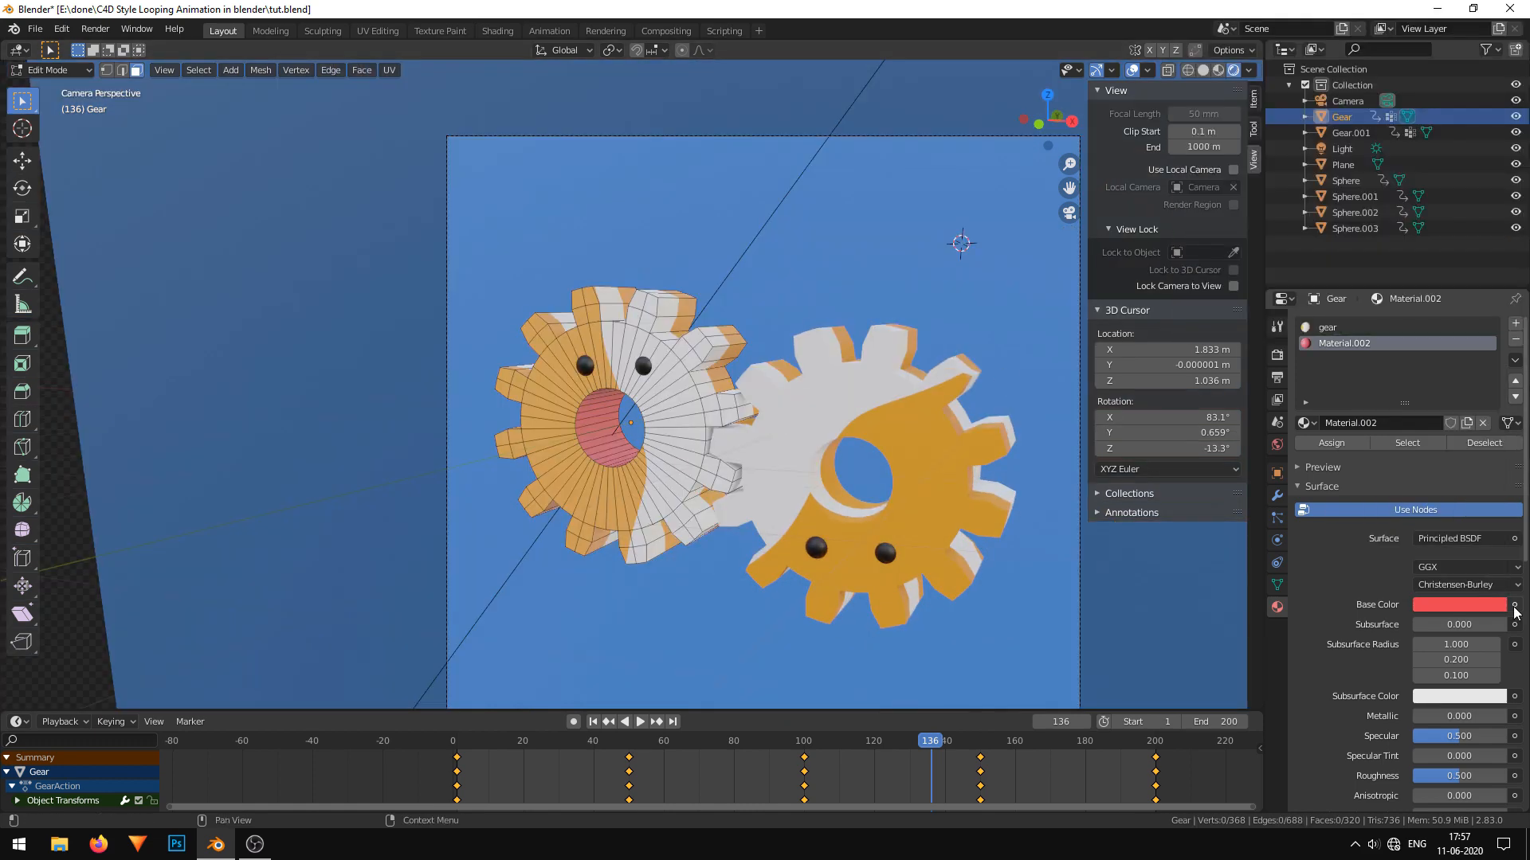
{"action": "left_click", "coordinate": [1458, 604]}
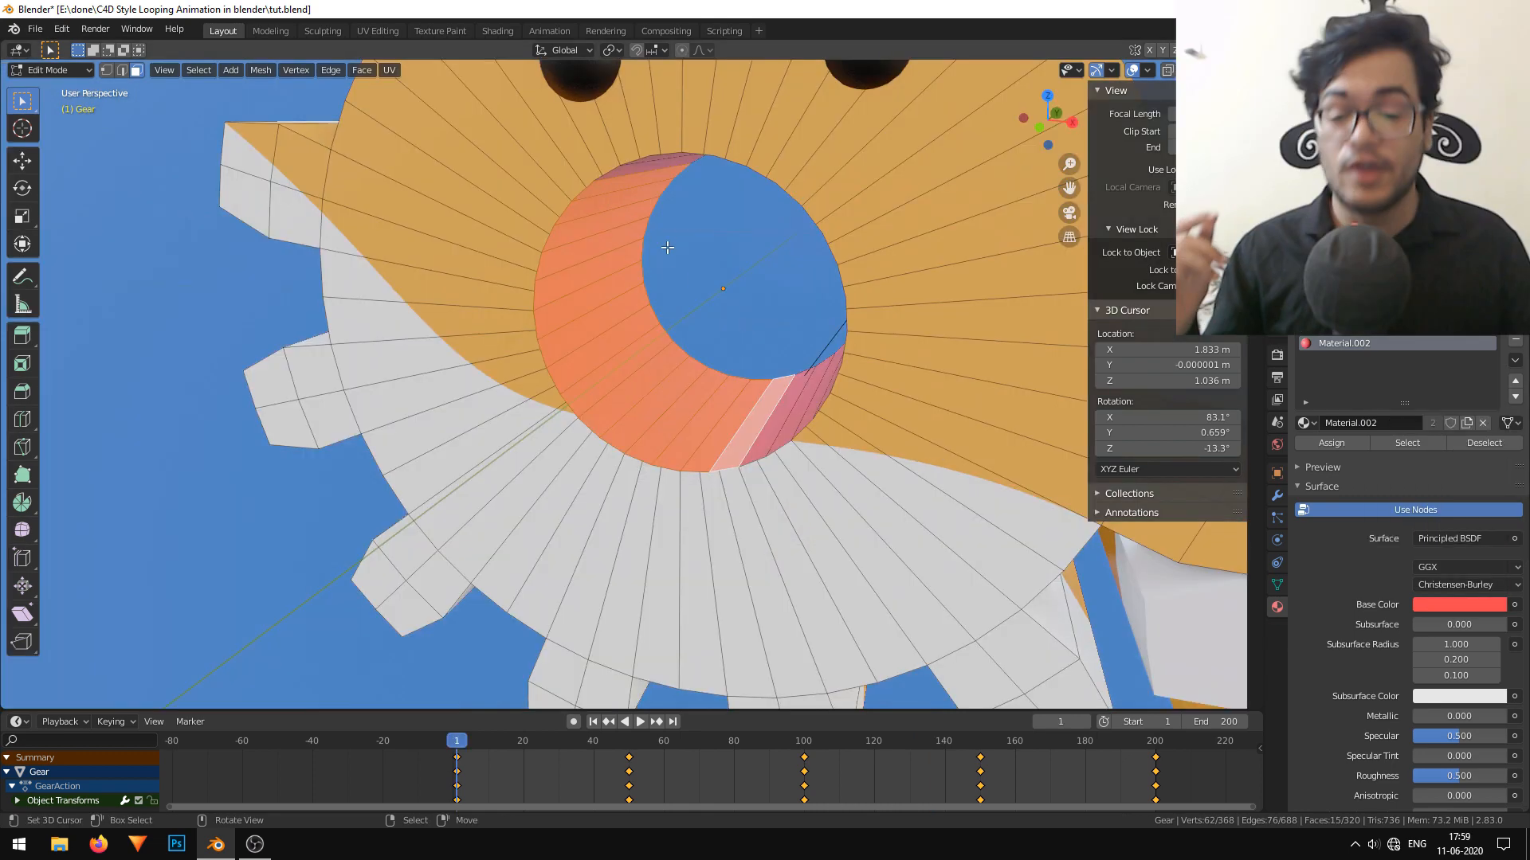
Circle-select all the red inner faces of the first gear's hole again at frame 1.
{"action": "middle_click_drag", "start_coordinate": [694, 227], "coordinate": [543, 358]}
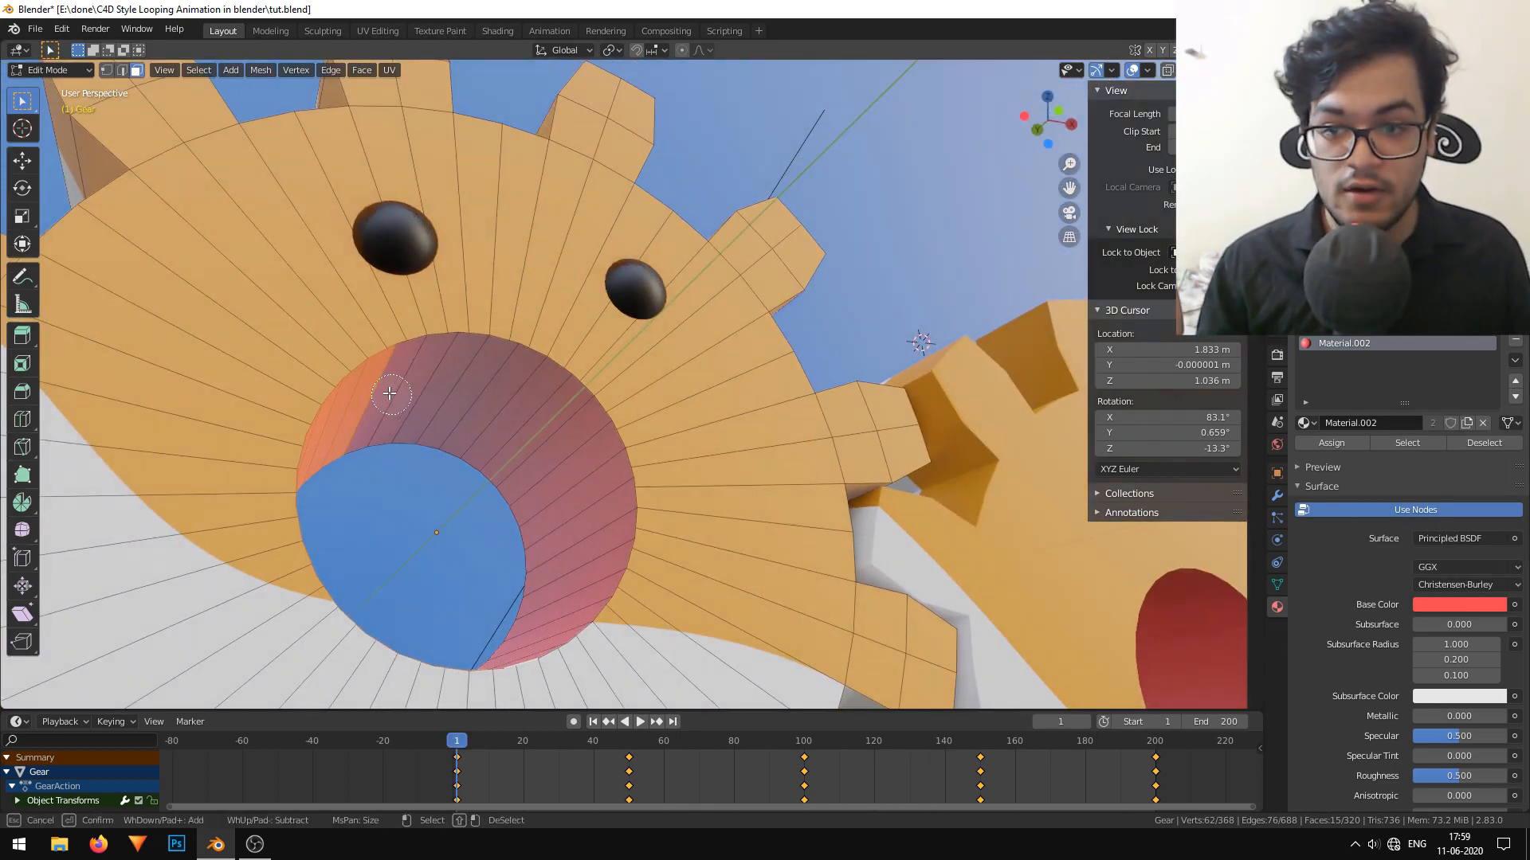
{"action": "left_click_drag", "start_coordinate": [388, 394], "coordinate": [573, 494]}
{"action": "middle_click_drag", "start_coordinate": [568, 573], "coordinate": [577, 400]}
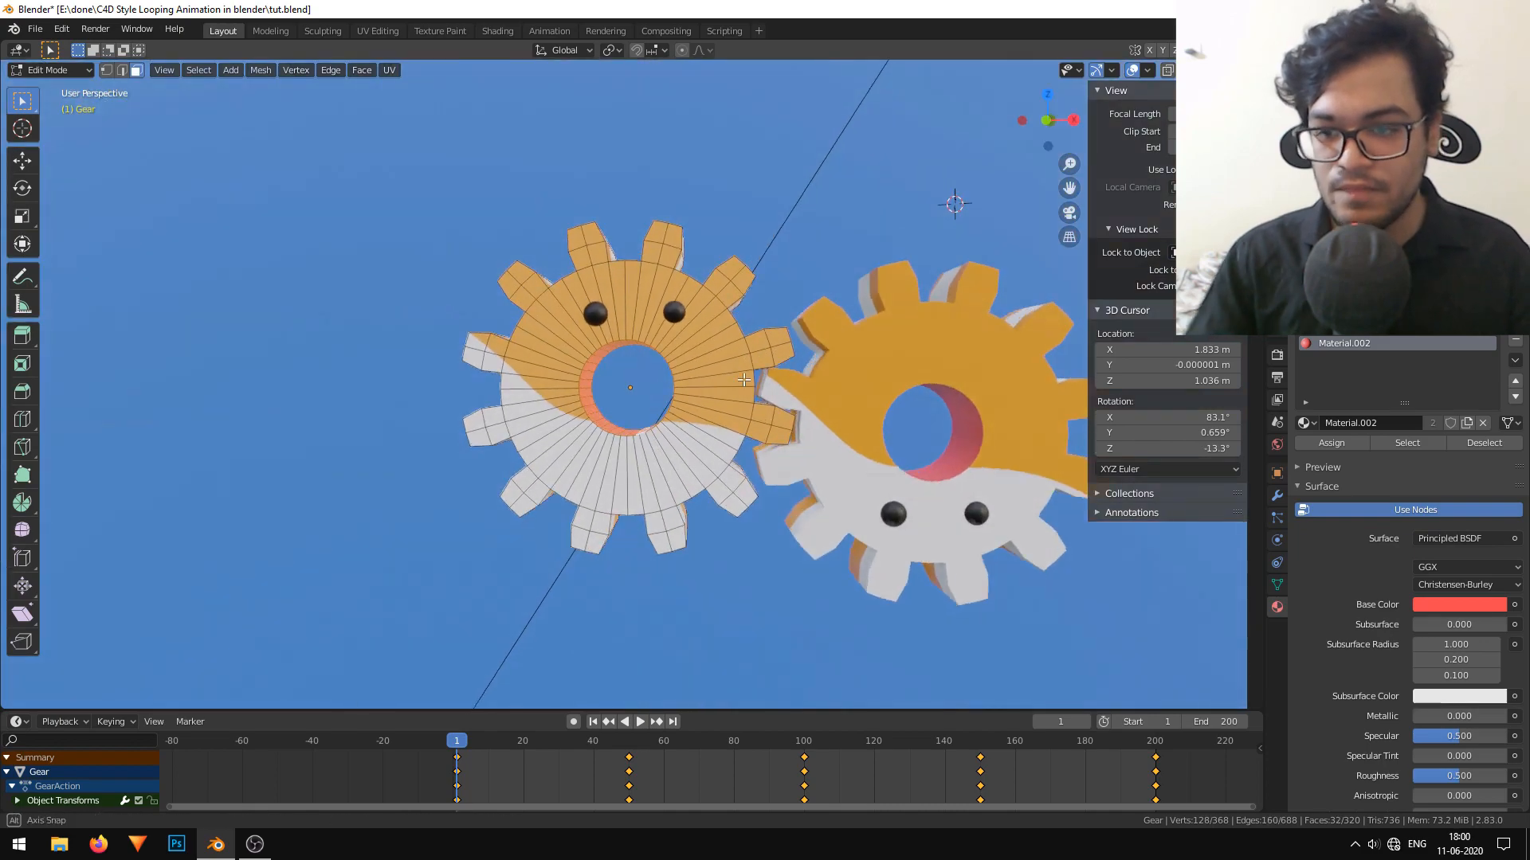
{"action": "mouse_move", "coordinate": [953, 205]}
{"action": "middle_mouse_down"}
{"action": "mouse_move", "coordinate": [873, 381]}
{"action": "mouse_move", "coordinate": [940, 179]}
{"action": "middle_mouse_up"}
{"action": "scroll", "coordinate": [728, 392], "scroll_direction": "up", "scroll_amount": 5}
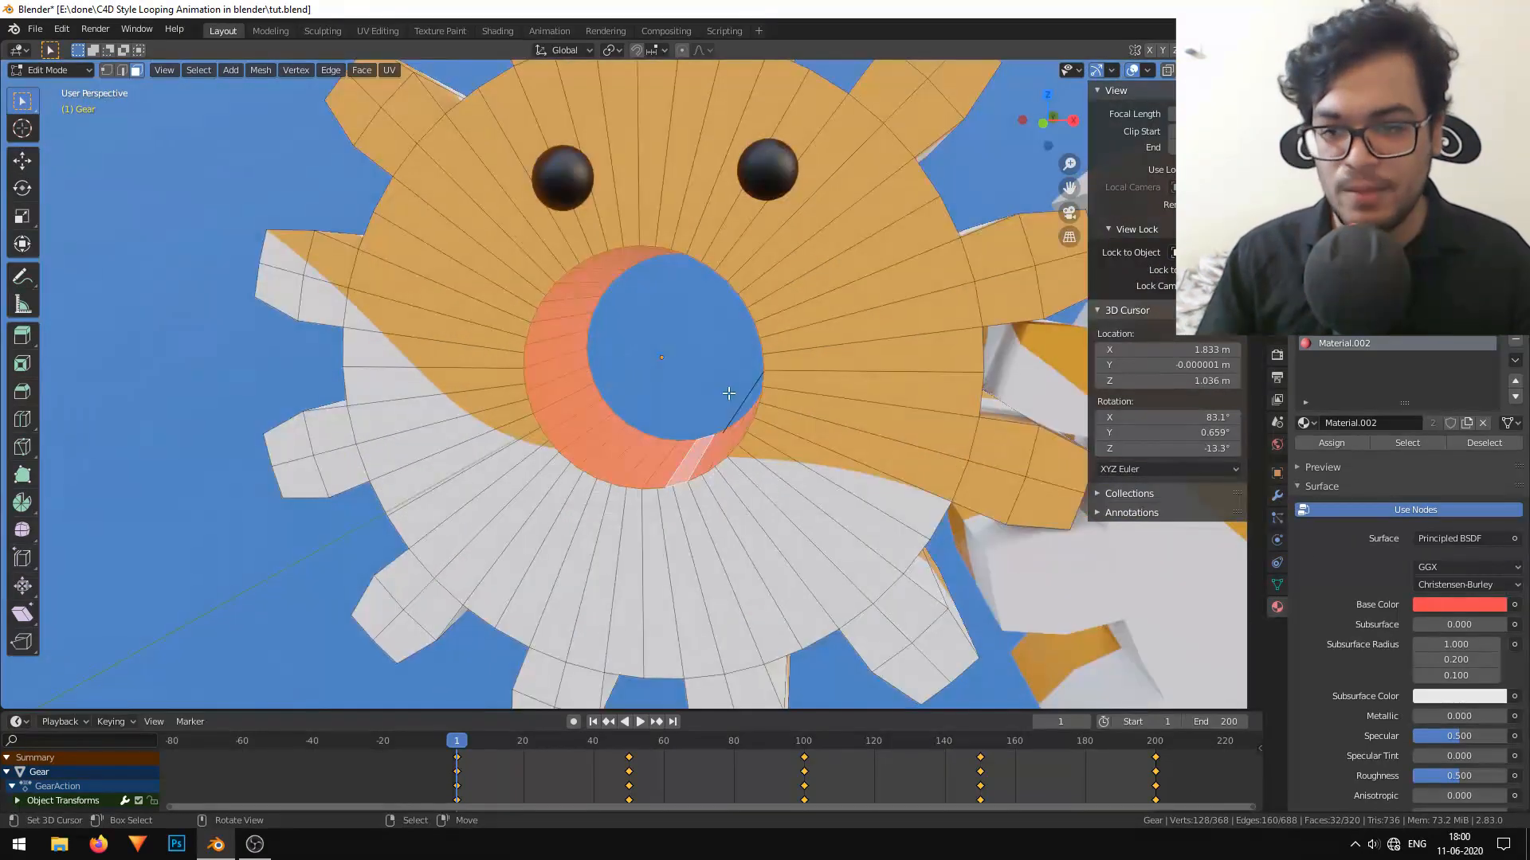
Return to Object Mode and add the shape keys Basis and Key 1 to the first gear.
{"action": "left_click", "coordinate": [1278, 518]}
{"action": "key", "text": "Tab"}
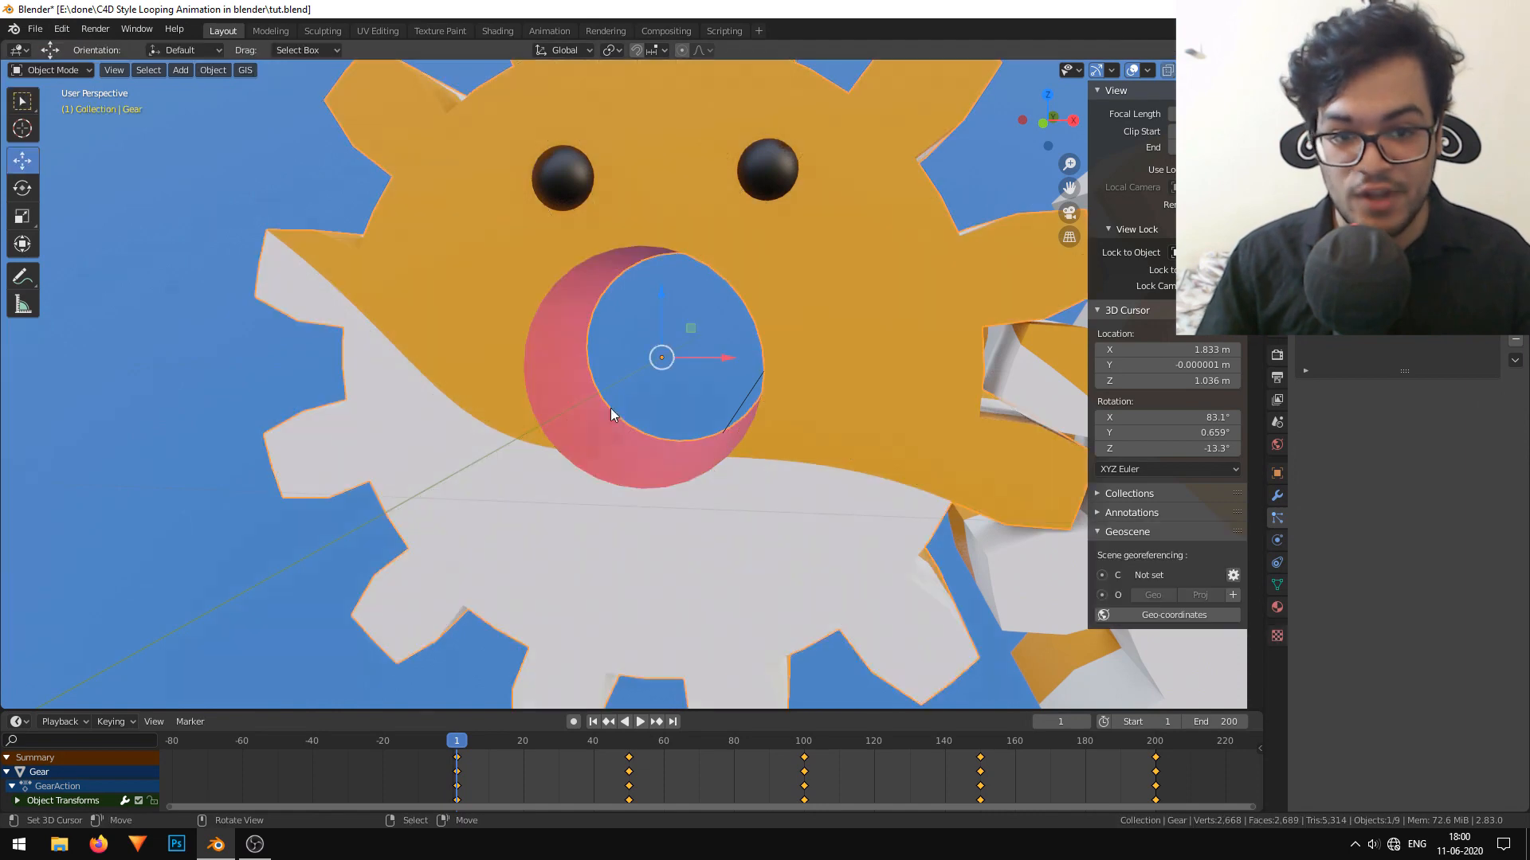
{"action": "scroll", "coordinate": [749, 330], "scroll_direction": "down", "scroll_amount": 3}
{"action": "left_click", "coordinate": [1277, 585]}
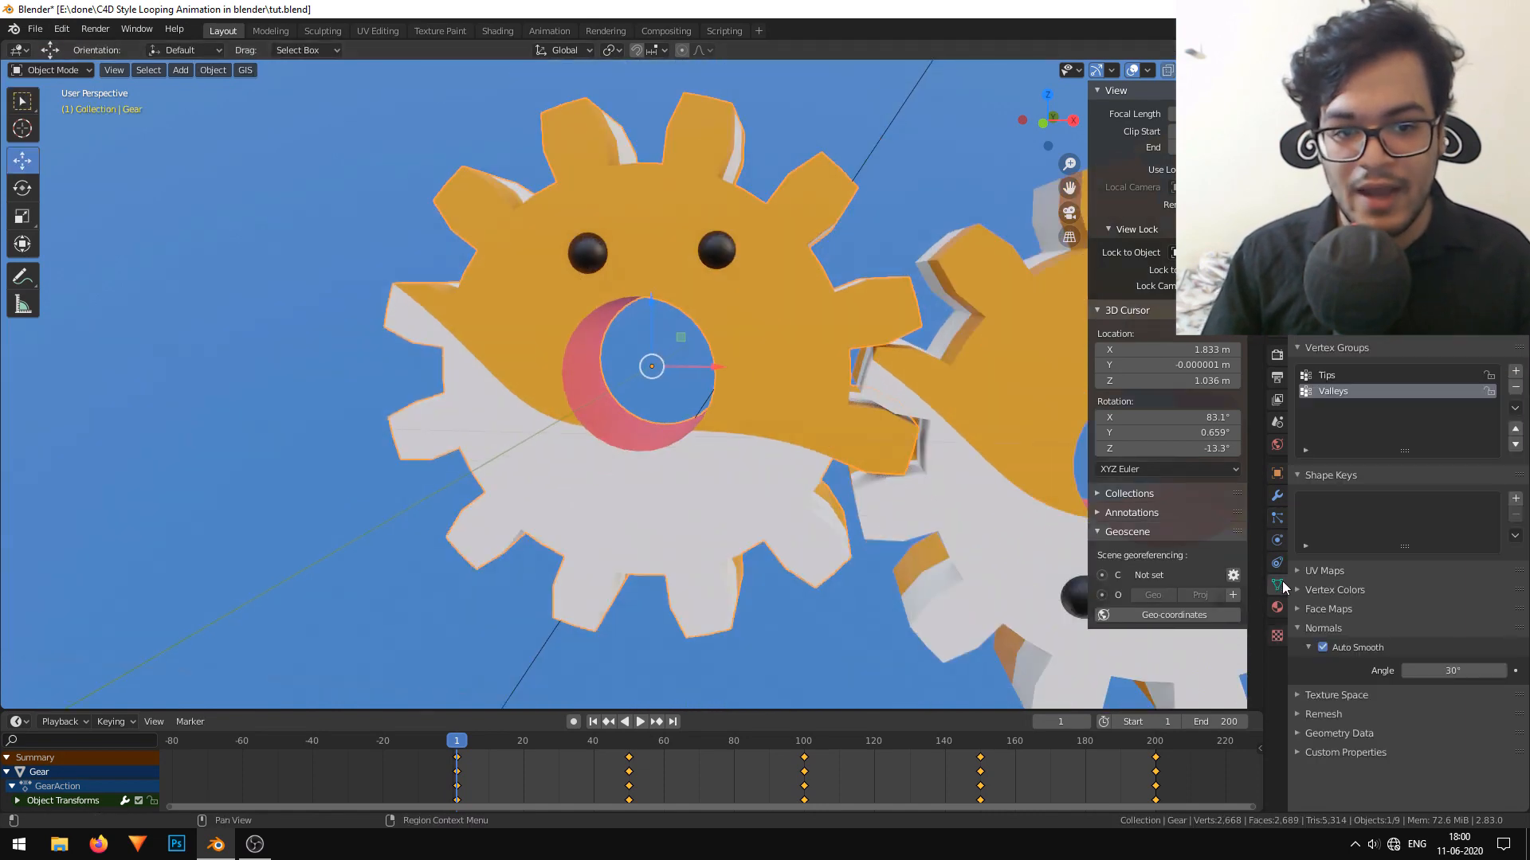
{"action": "left_click", "coordinate": [1515, 499]}
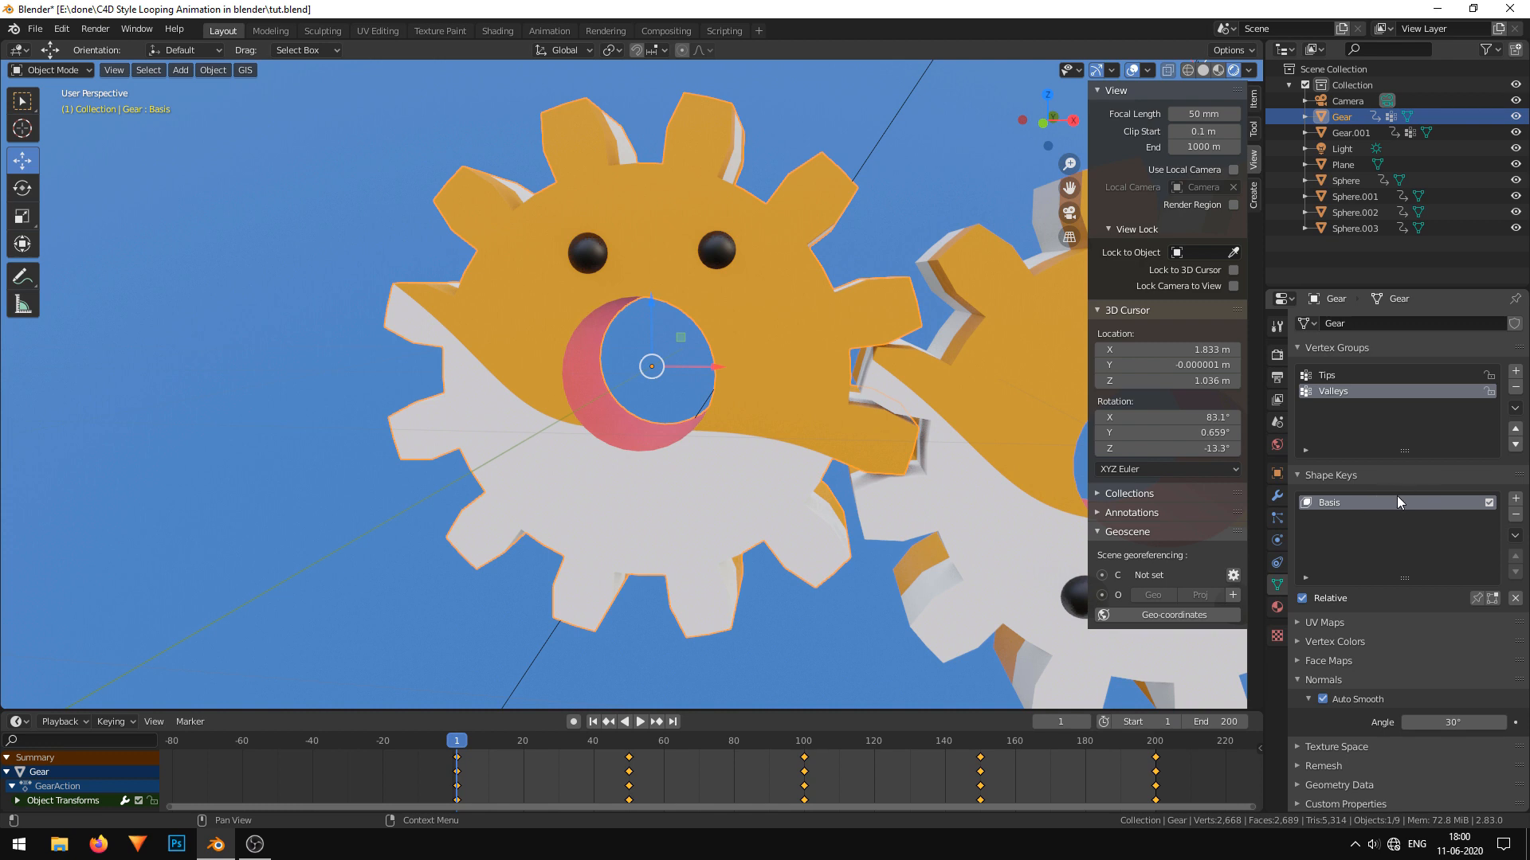
{"action": "left_click", "coordinate": [1515, 499]}
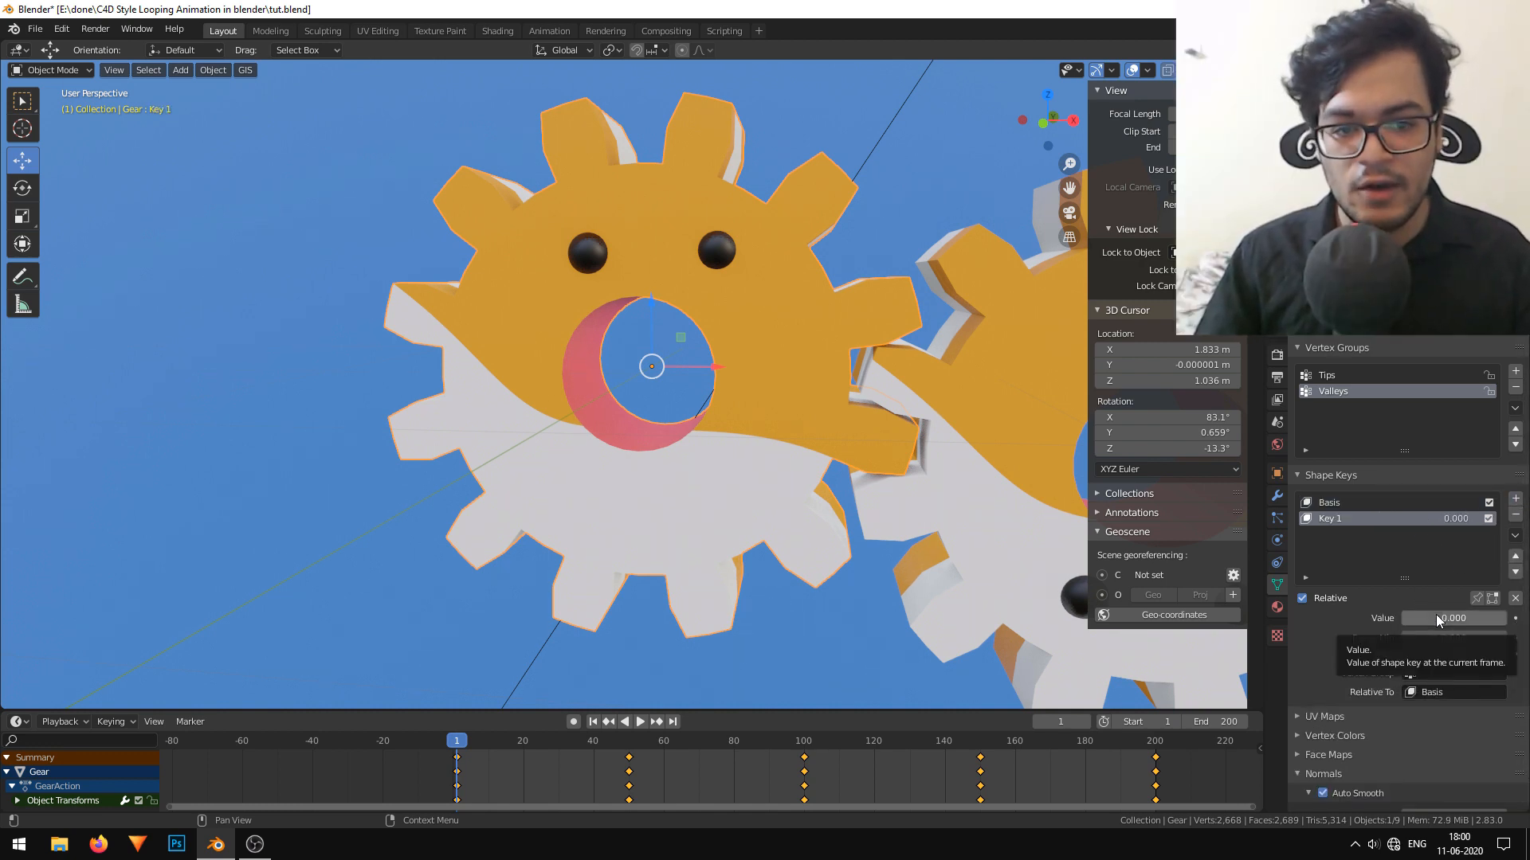
Set Key 1's value to 1.000 and shrink the selected hole faces into a small mouth, scaling with the Y axis locked.
{"action": "left_click_drag", "start_coordinate": [1436, 615], "coordinate": [1506, 614]}
{"action": "key", "text": "Tab"}
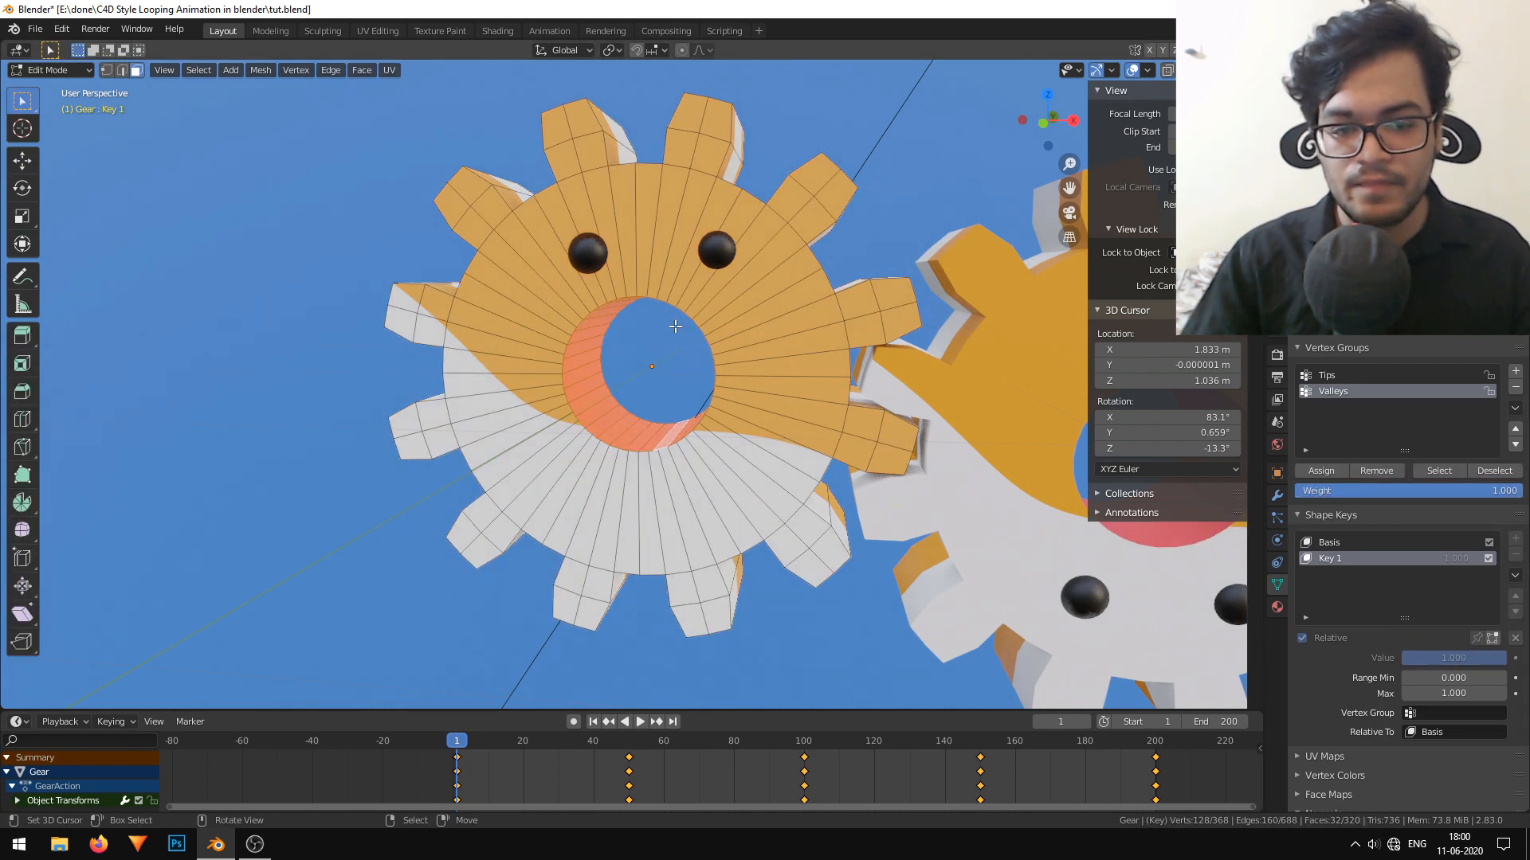
{"action": "scroll", "coordinate": [646, 343], "scroll_direction": "up", "scroll_amount": 5}
{"action": "left_click", "coordinate": [1201, 70]}
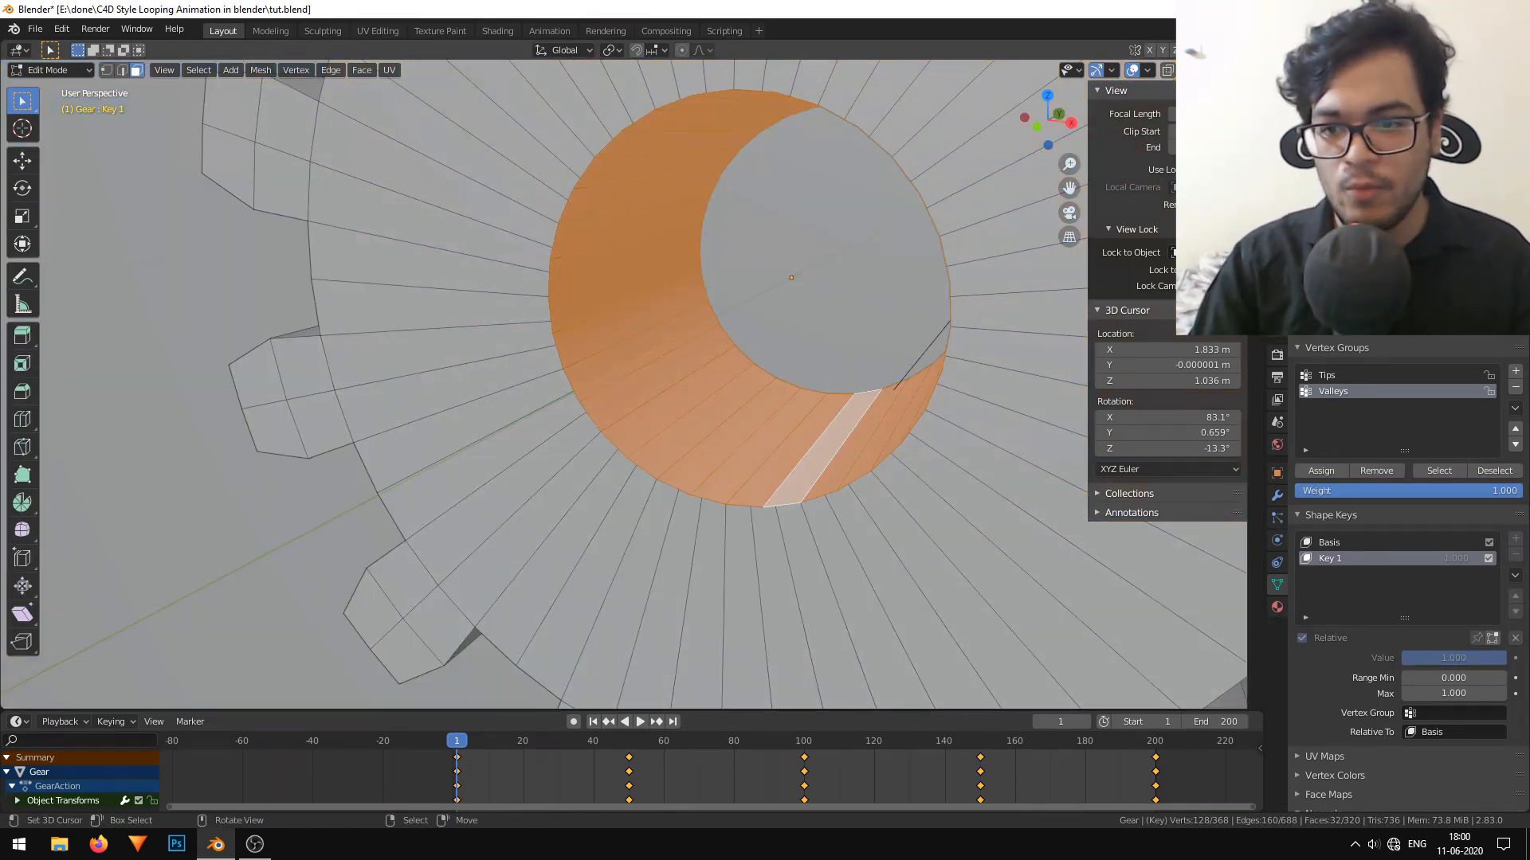
{"action": "scroll", "coordinate": [629, 316], "scroll_direction": "down", "scroll_amount": 3}
{"action": "mouse_move", "coordinate": [628, 315]}
{"action": "middle_mouse_down"}
{"action": "mouse_move", "coordinate": [687, 295]}
{"action": "mouse_move", "coordinate": [829, 490]}
{"action": "middle_mouse_up"}
{"action": "key", "text": "s"}
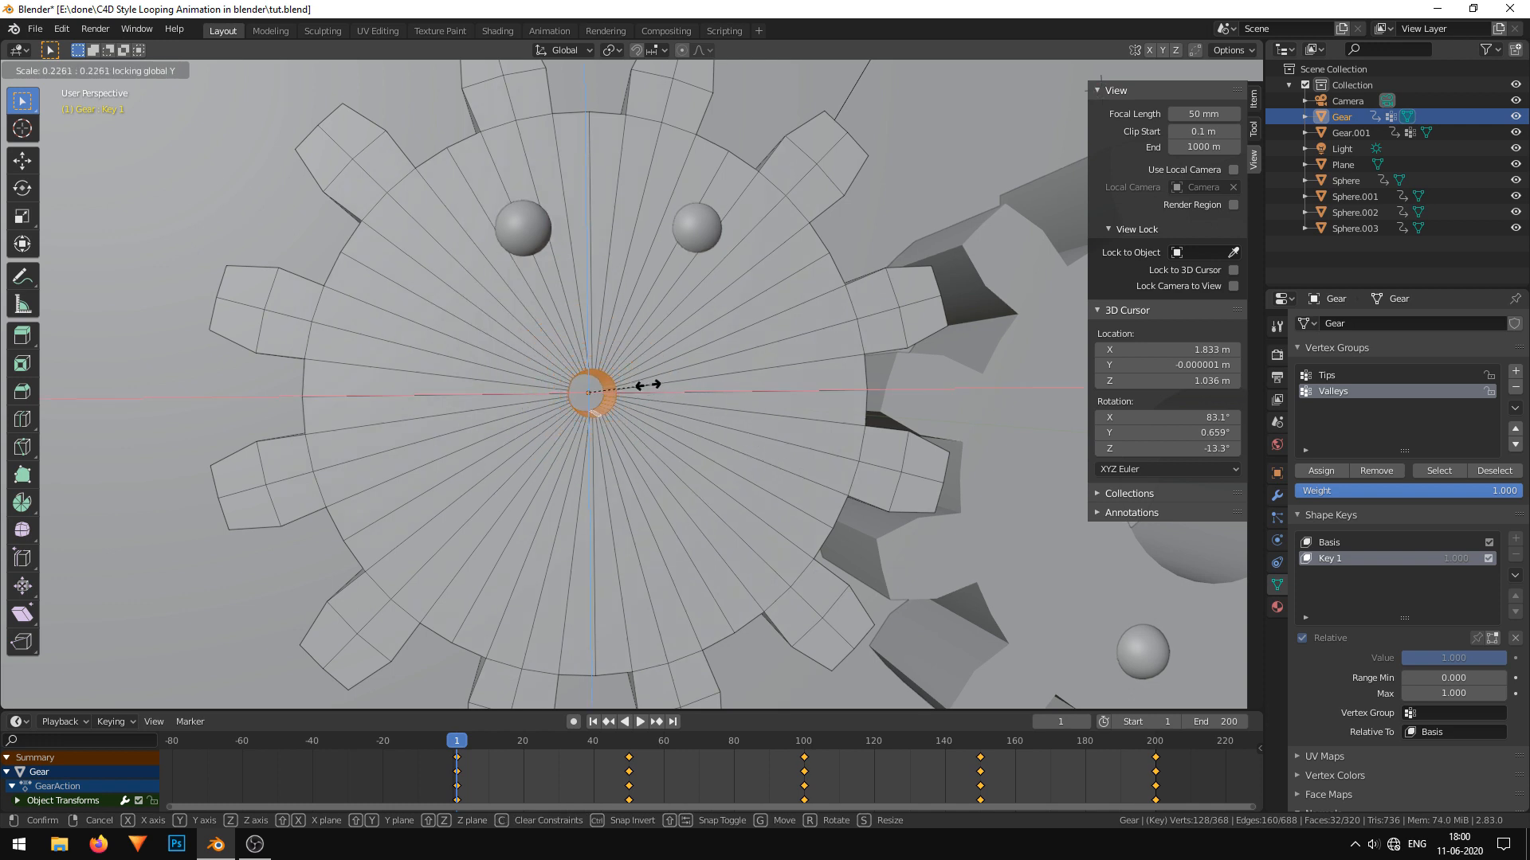
{"action": "left_click", "coordinate": [675, 380]}
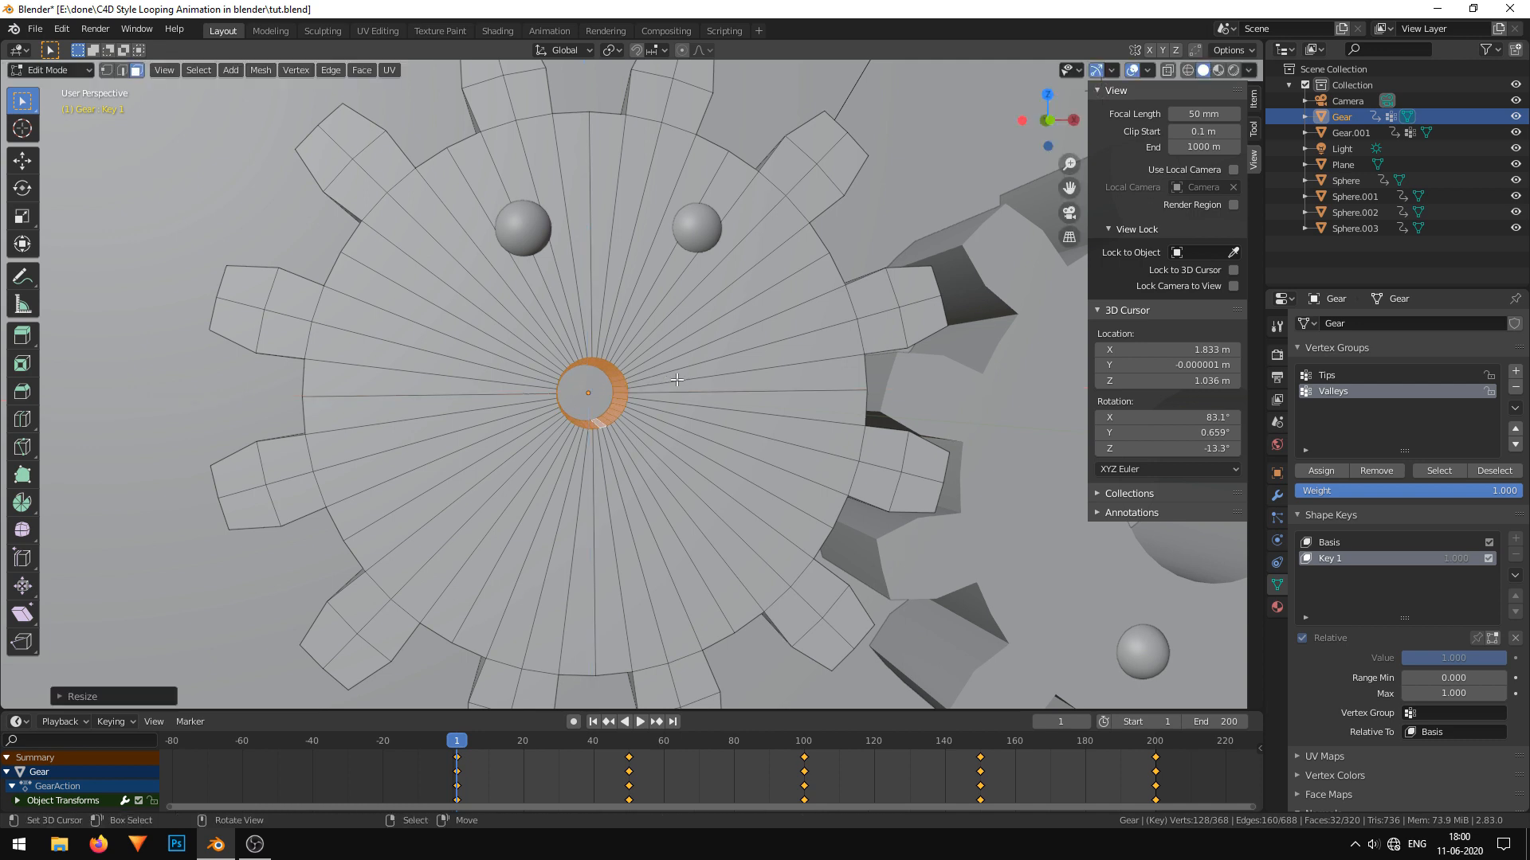
Test the first gear's mouth by sliding Key 1 between 0.000 and 1.000 in Object Mode with rendered shading.
{"action": "key", "text": "Tab"}
{"action": "left_click_drag", "start_coordinate": [1504, 619], "coordinate": [1401, 618]}
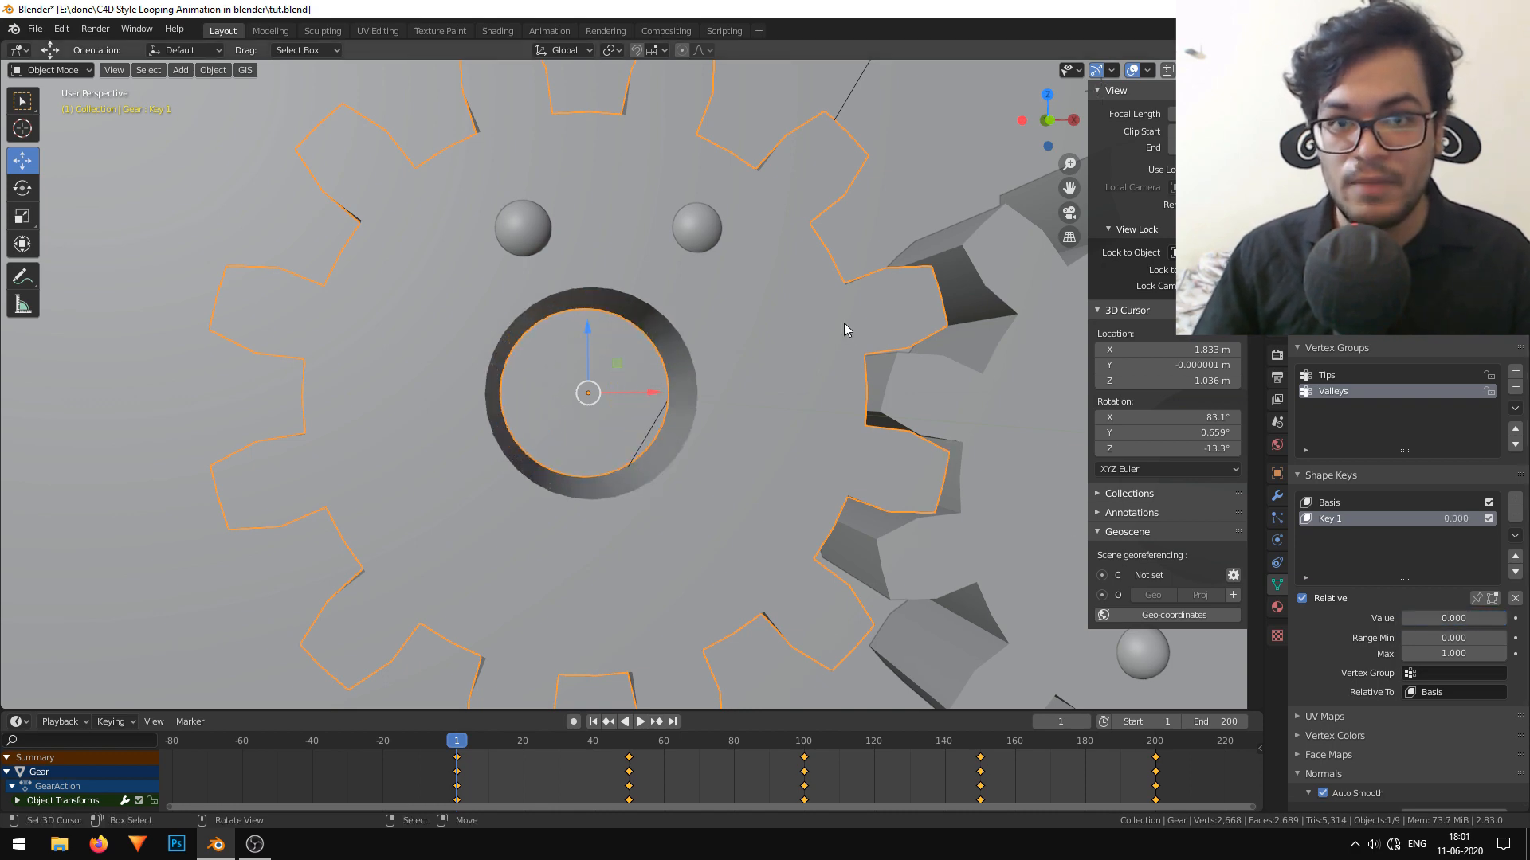
{"action": "scroll", "coordinate": [844, 322], "scroll_direction": "down", "scroll_amount": 3}
{"action": "middle_click_drag", "start_coordinate": [843, 323], "coordinate": [803, 340]}
{"action": "left_click", "coordinate": [1237, 71]}
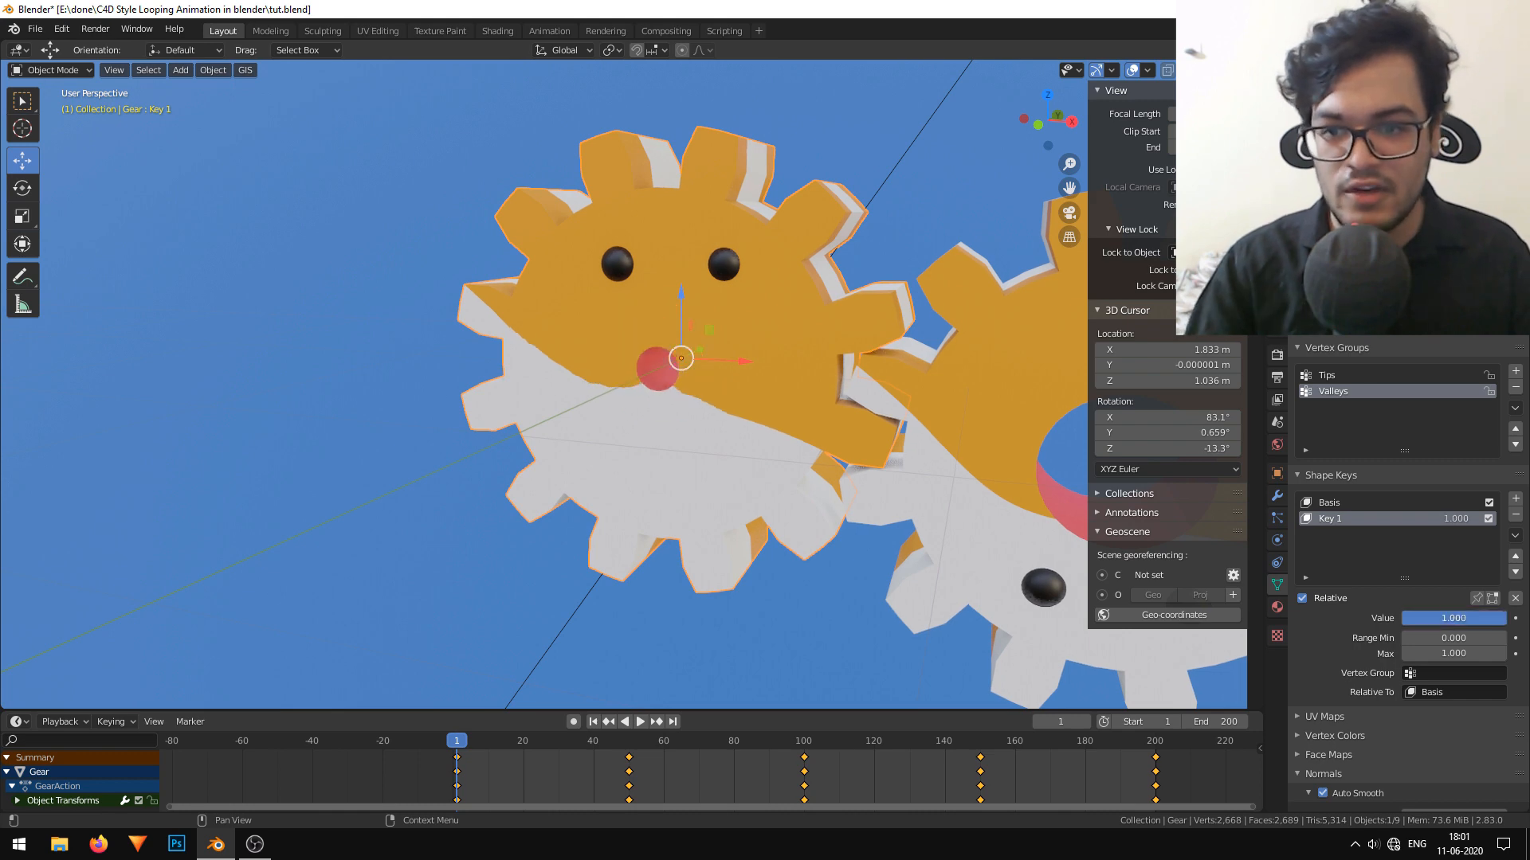
{"action": "left_click_drag", "start_coordinate": [1504, 618], "coordinate": [1403, 618]}
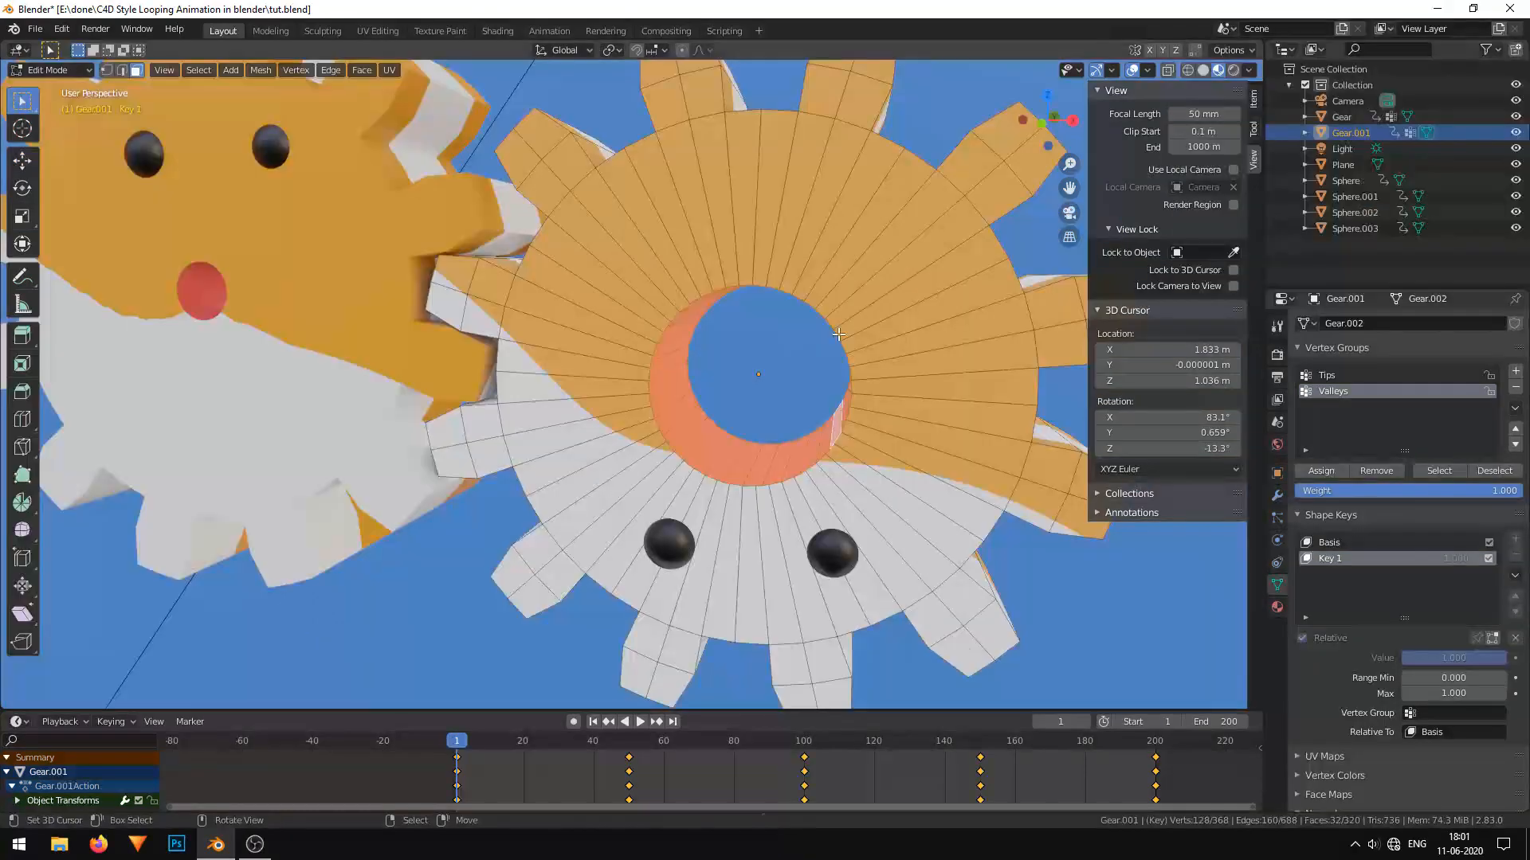
Shrink the inner hole faces of the second gear in its Key 1 shape key, scaling with the Y axis locked.
{"action": "key", "text": "s"}
{"action": "key", "text": "shift+y"}
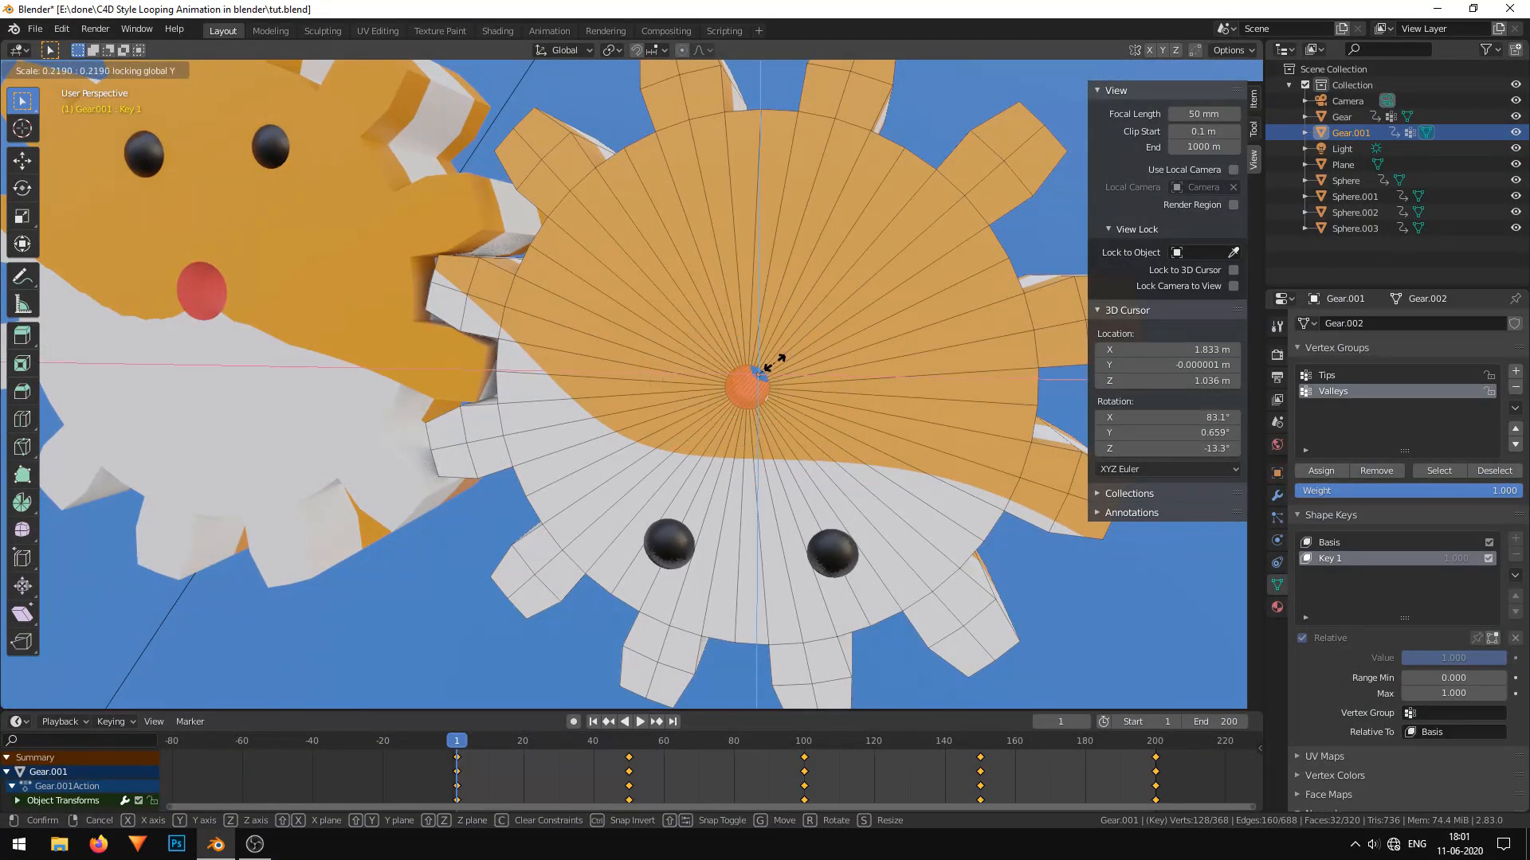
{"action": "left_click", "coordinate": [786, 353]}
{"action": "middle_click_drag", "start_coordinate": [785, 354], "coordinate": [830, 339]}
Keyframe the first gear's Key 1 value at 1.000 on frames 8 and 20.
{"action": "right_click", "coordinate": [1460, 623]}
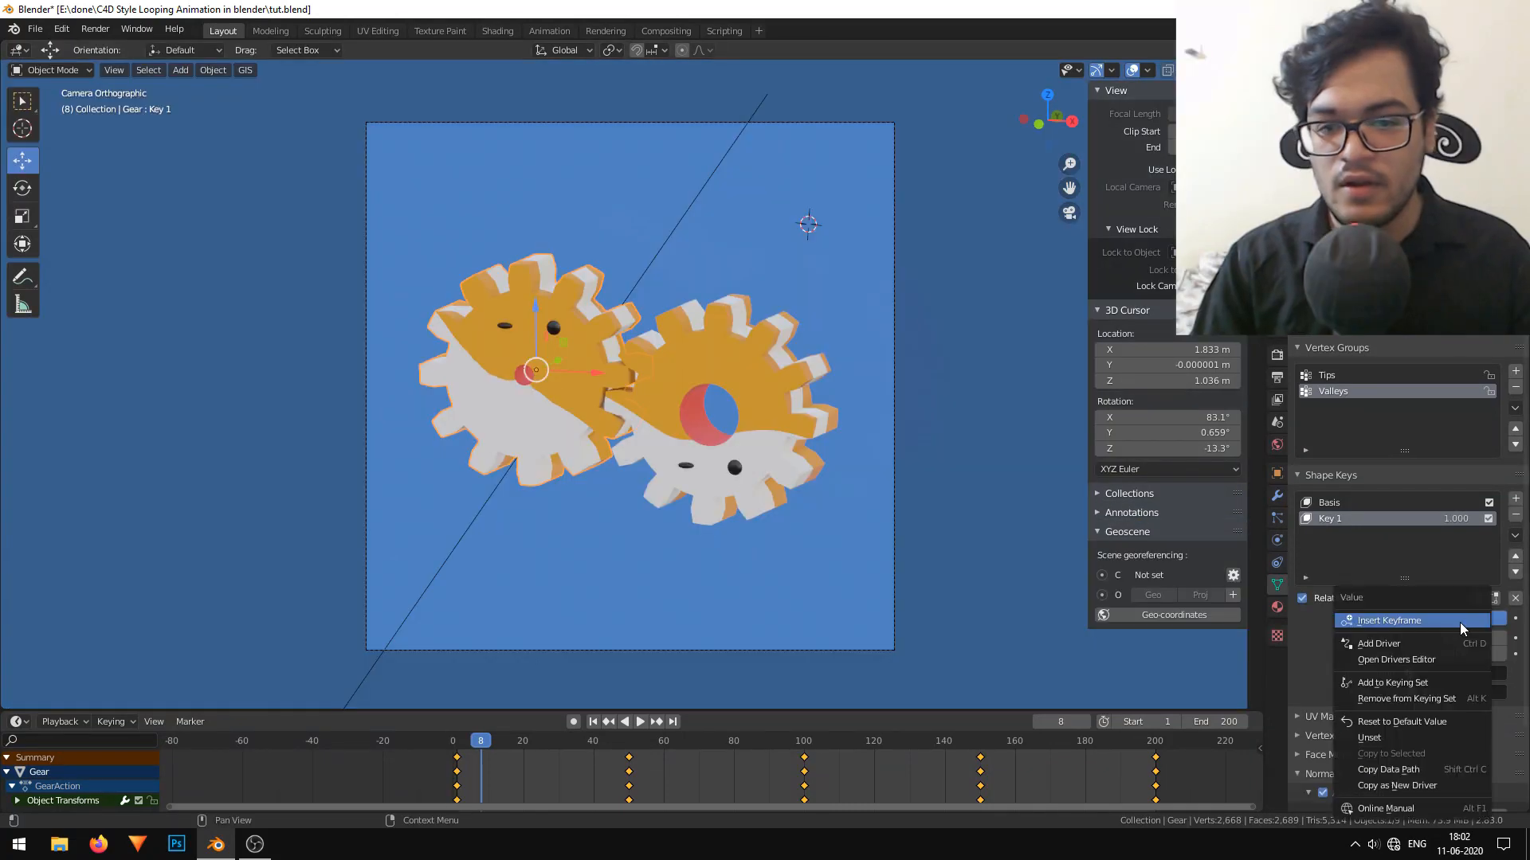
{"action": "left_click", "coordinate": [1460, 623]}
{"action": "left_click_drag", "start_coordinate": [482, 772], "coordinate": [524, 771]}
{"action": "right_click", "coordinate": [1452, 620]}
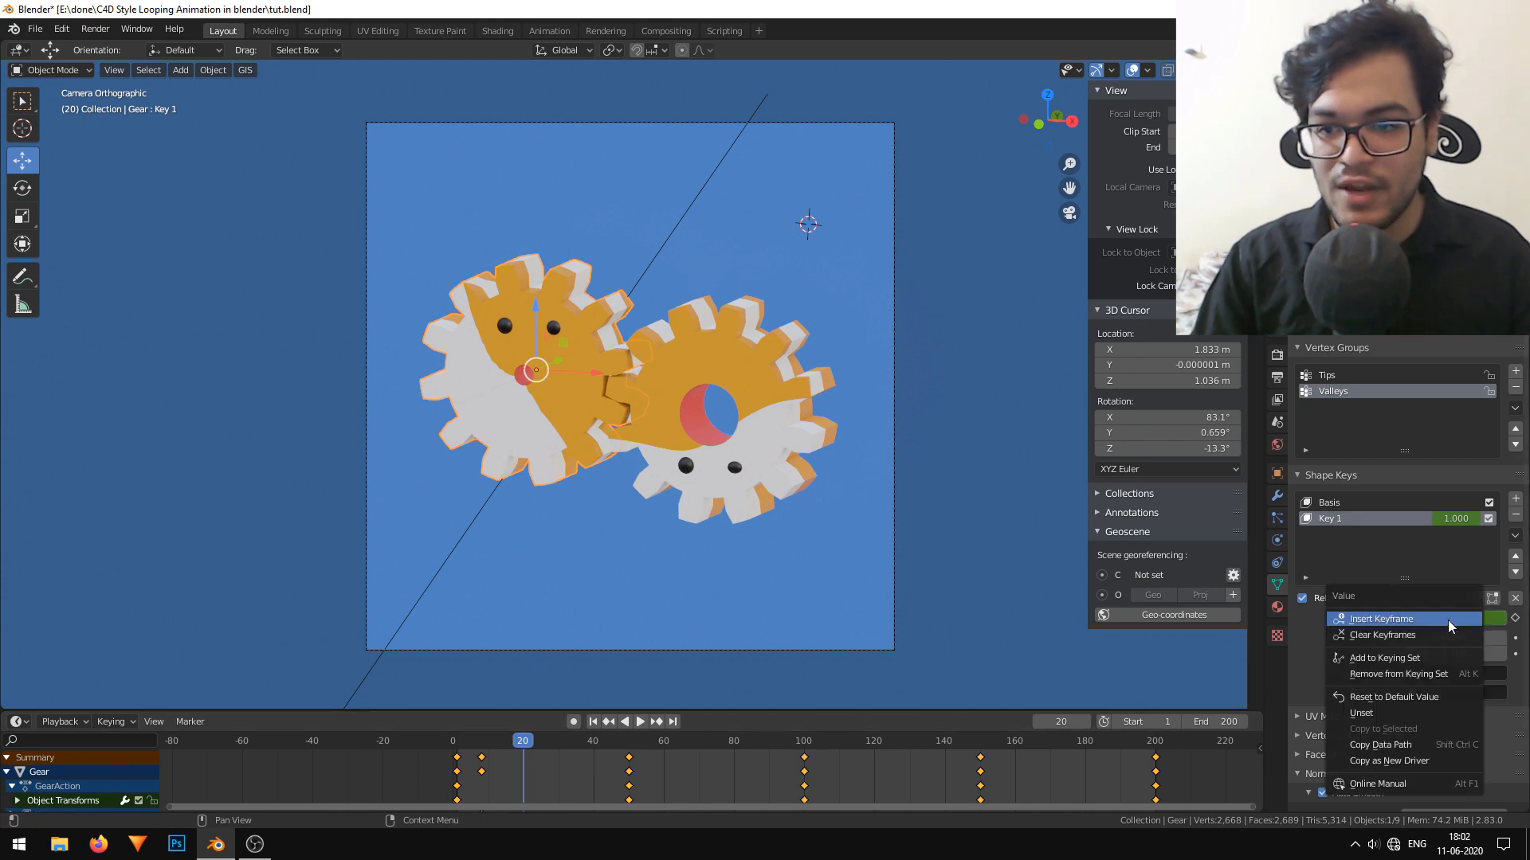
{"action": "left_click", "coordinate": [1390, 619]}
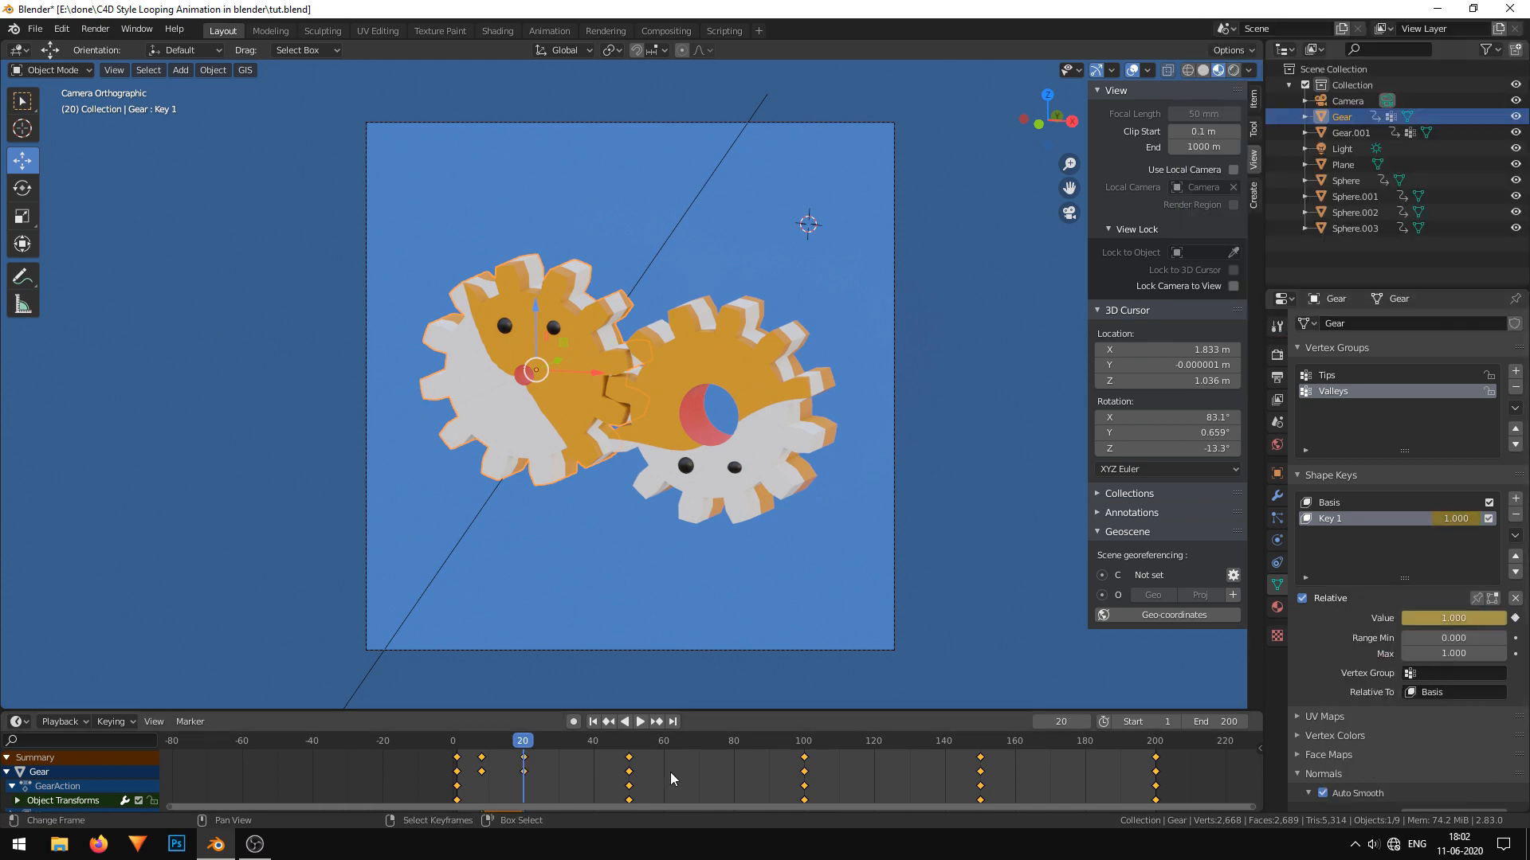
Keyframe the first gear's Key 1 value at 0.000 on frame 14 and play back the mouth movement.
{"action": "left_click_drag", "start_coordinate": [529, 792], "coordinate": [500, 776]}
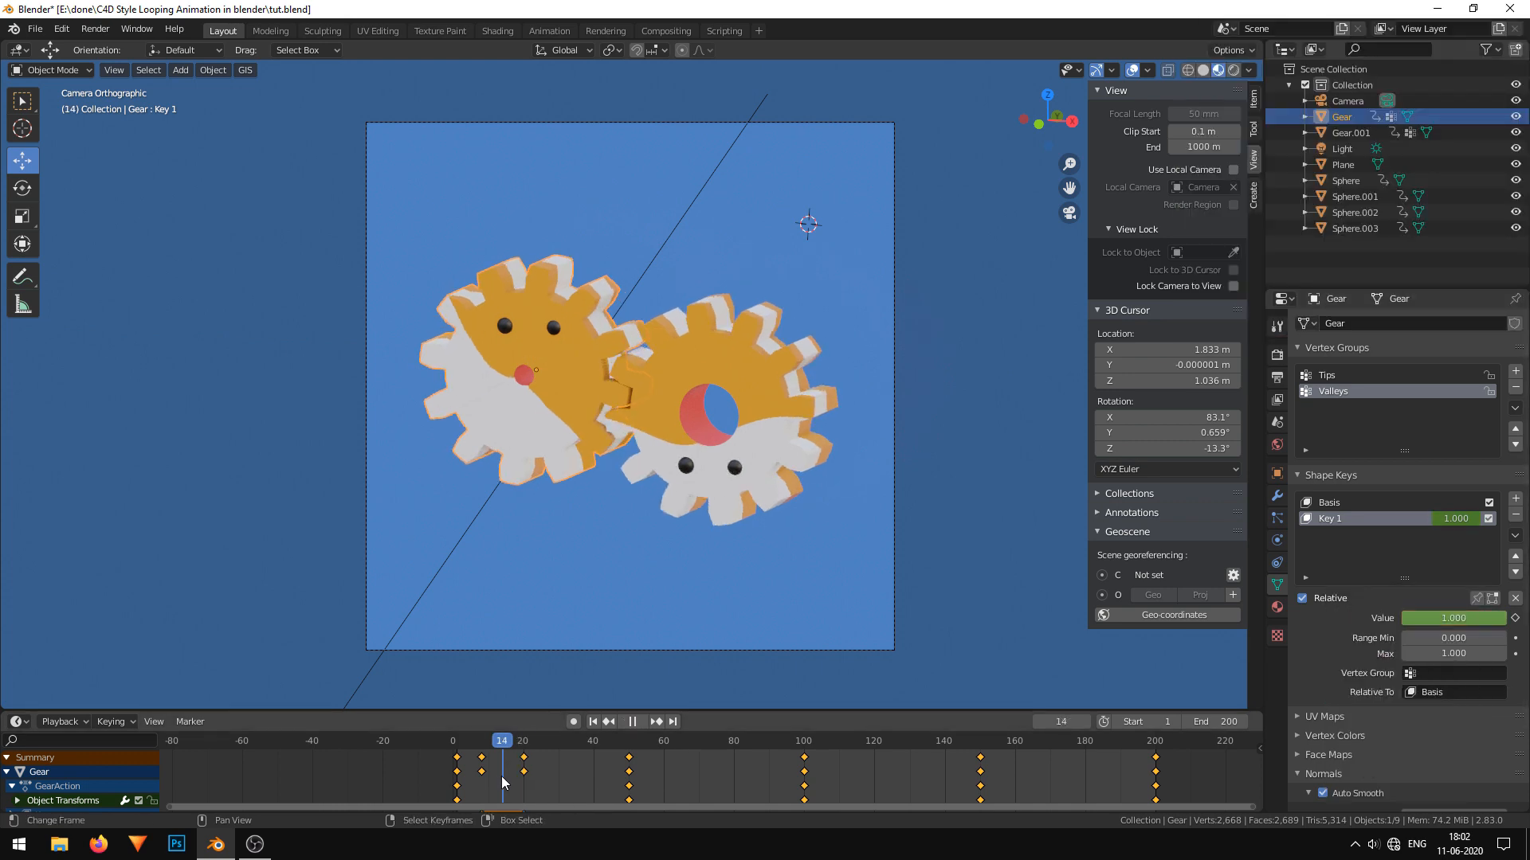
{"action": "right_click", "coordinate": [1470, 610]}
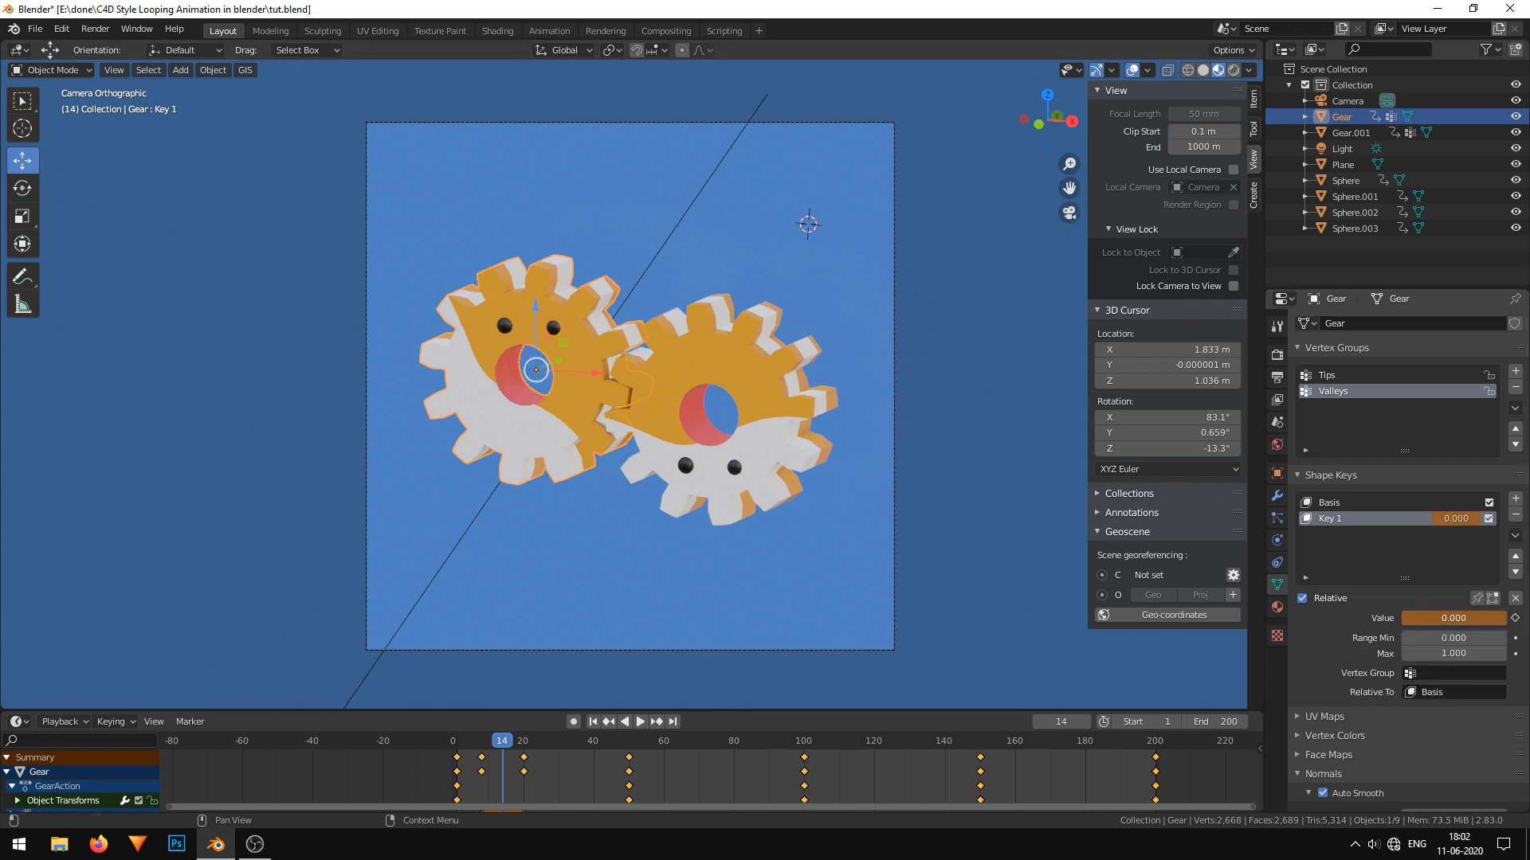
{"action": "right_click", "coordinate": [1469, 621]}
{"action": "left_click", "coordinate": [1470, 621]}
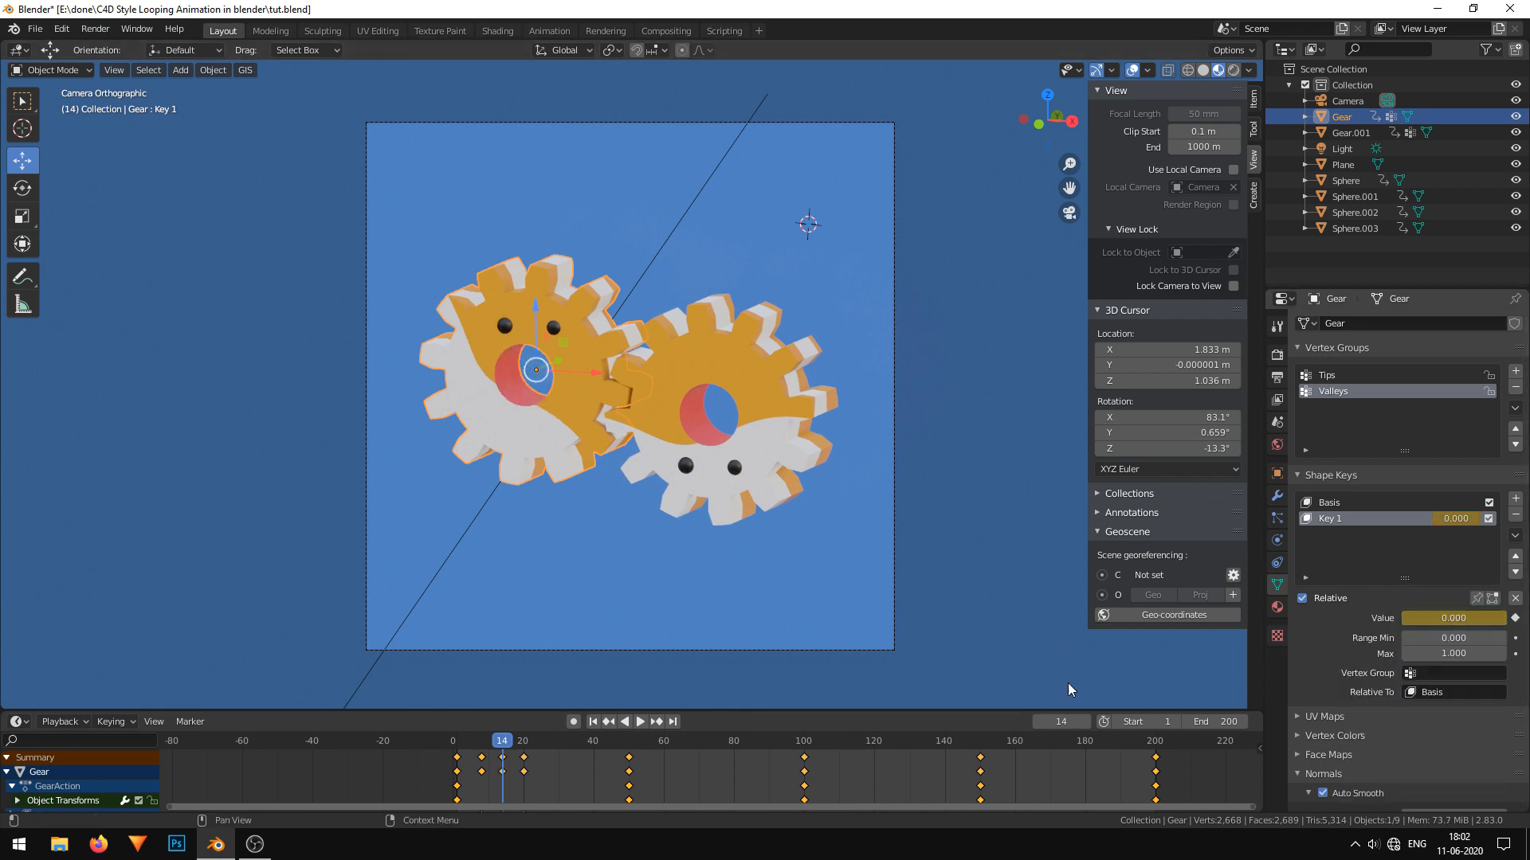
{"action": "left_click", "coordinate": [470, 741]}
{"action": "left_click", "coordinate": [640, 721]}
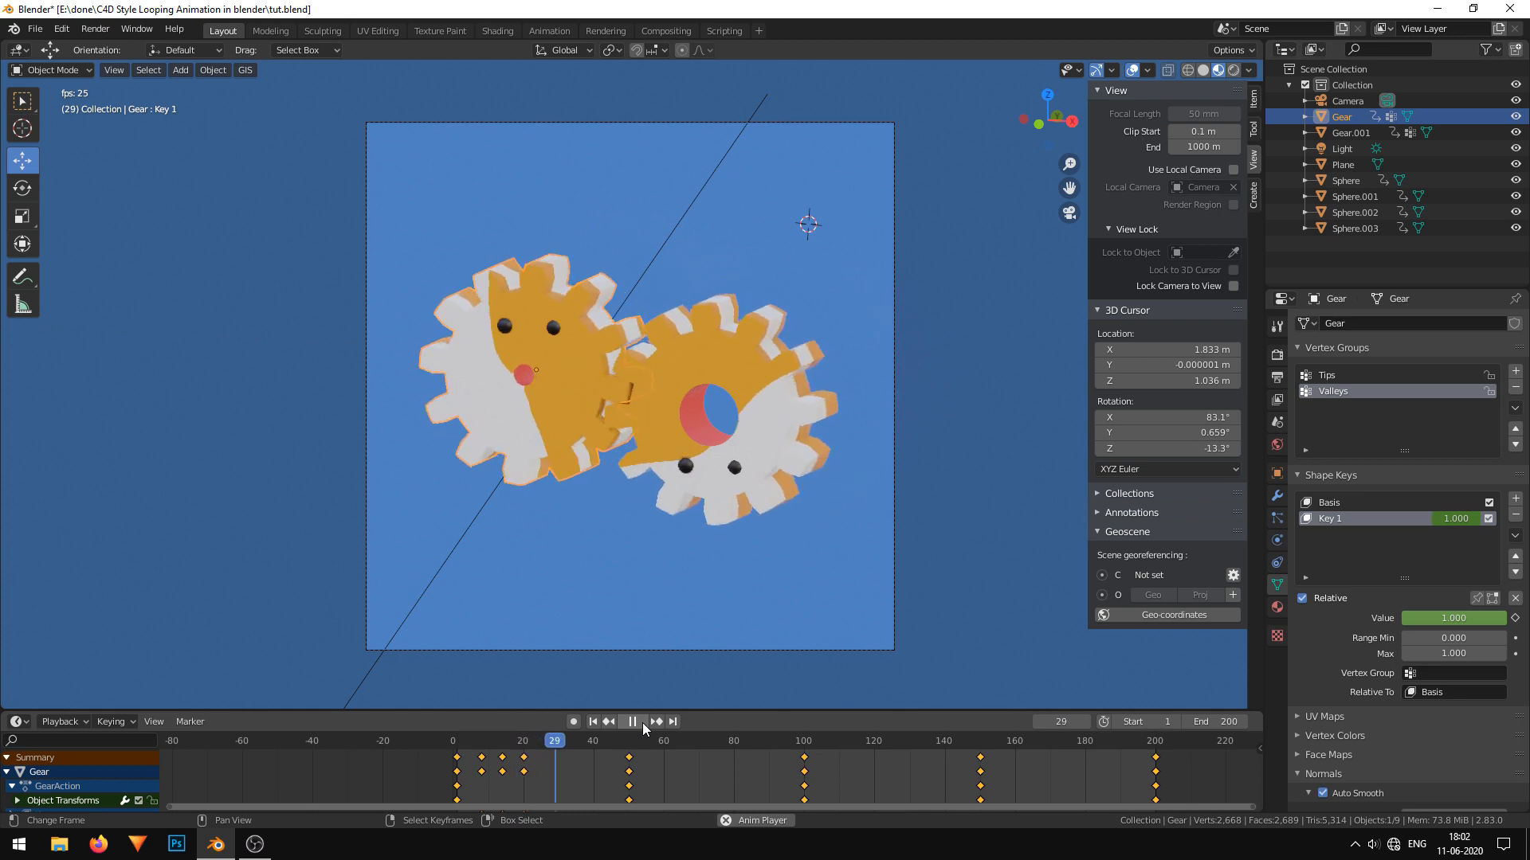
Spread the first gear's three mouth keyframes to about frames 8, 16 and 28, and duplicate them further along, starting around frame 70.
{"action": "left_click_drag", "start_coordinate": [560, 708], "coordinate": [557, 658]}
{"action": "left_click", "coordinate": [470, 688]}
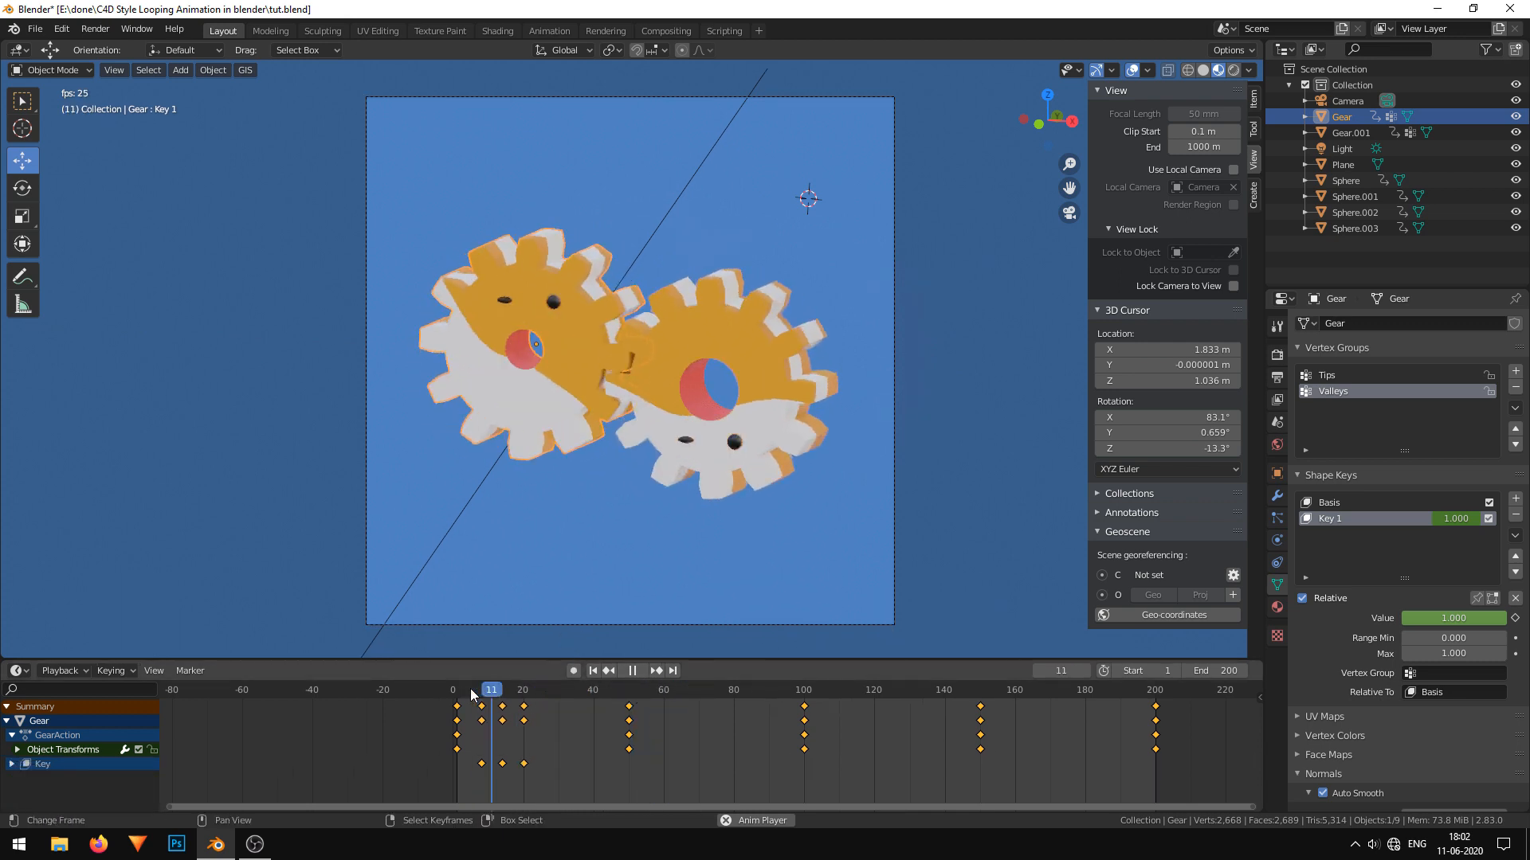
{"action": "right_click_drag", "start_coordinate": [572, 785], "coordinate": [484, 695]}
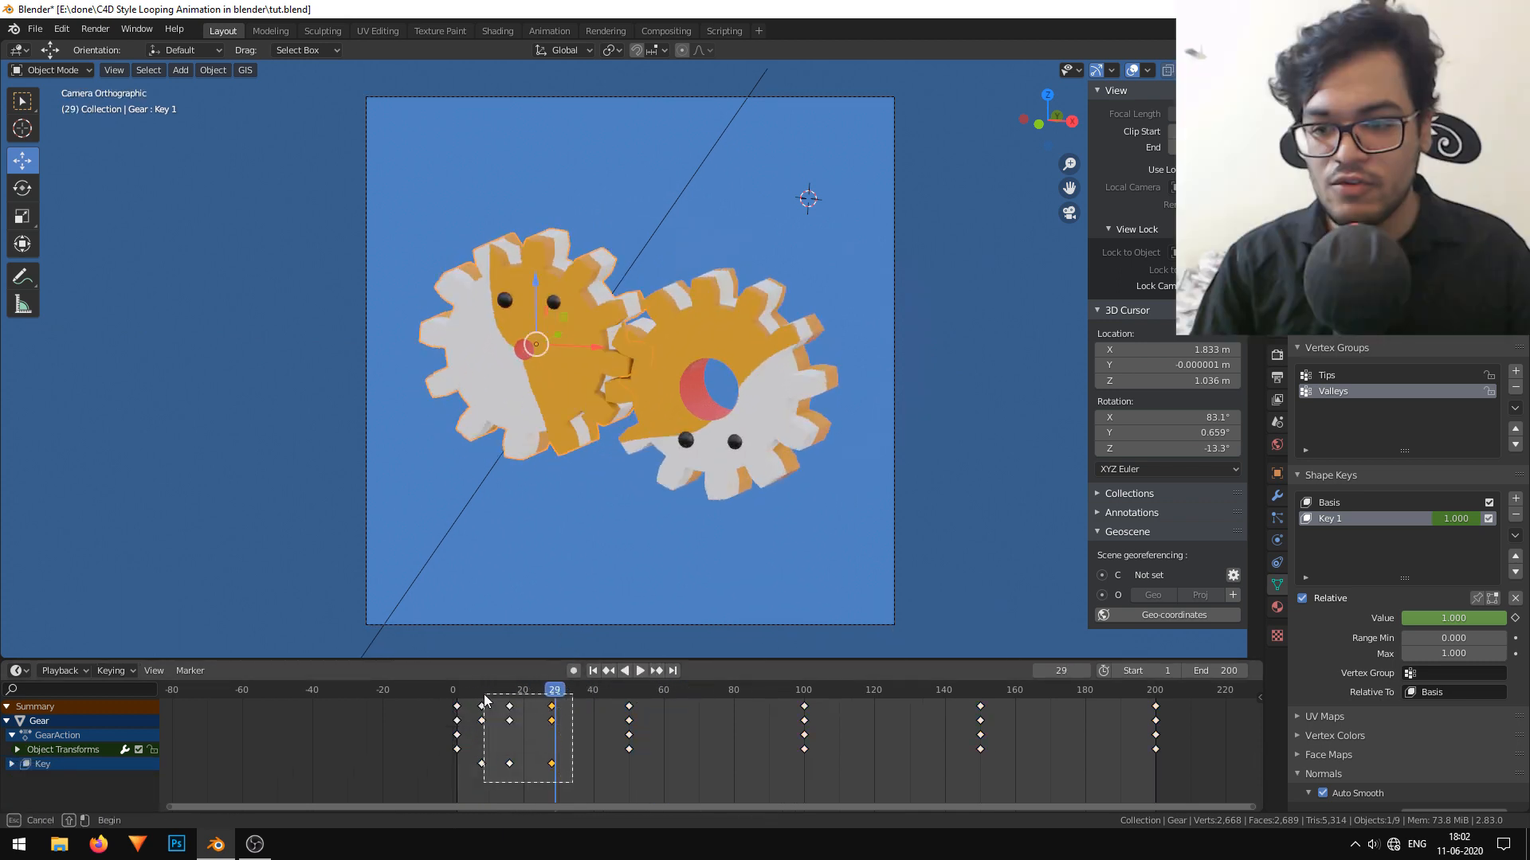
{"action": "key", "text": "b"}
{"action": "left_click_drag", "start_coordinate": [563, 771], "coordinate": [477, 699]}
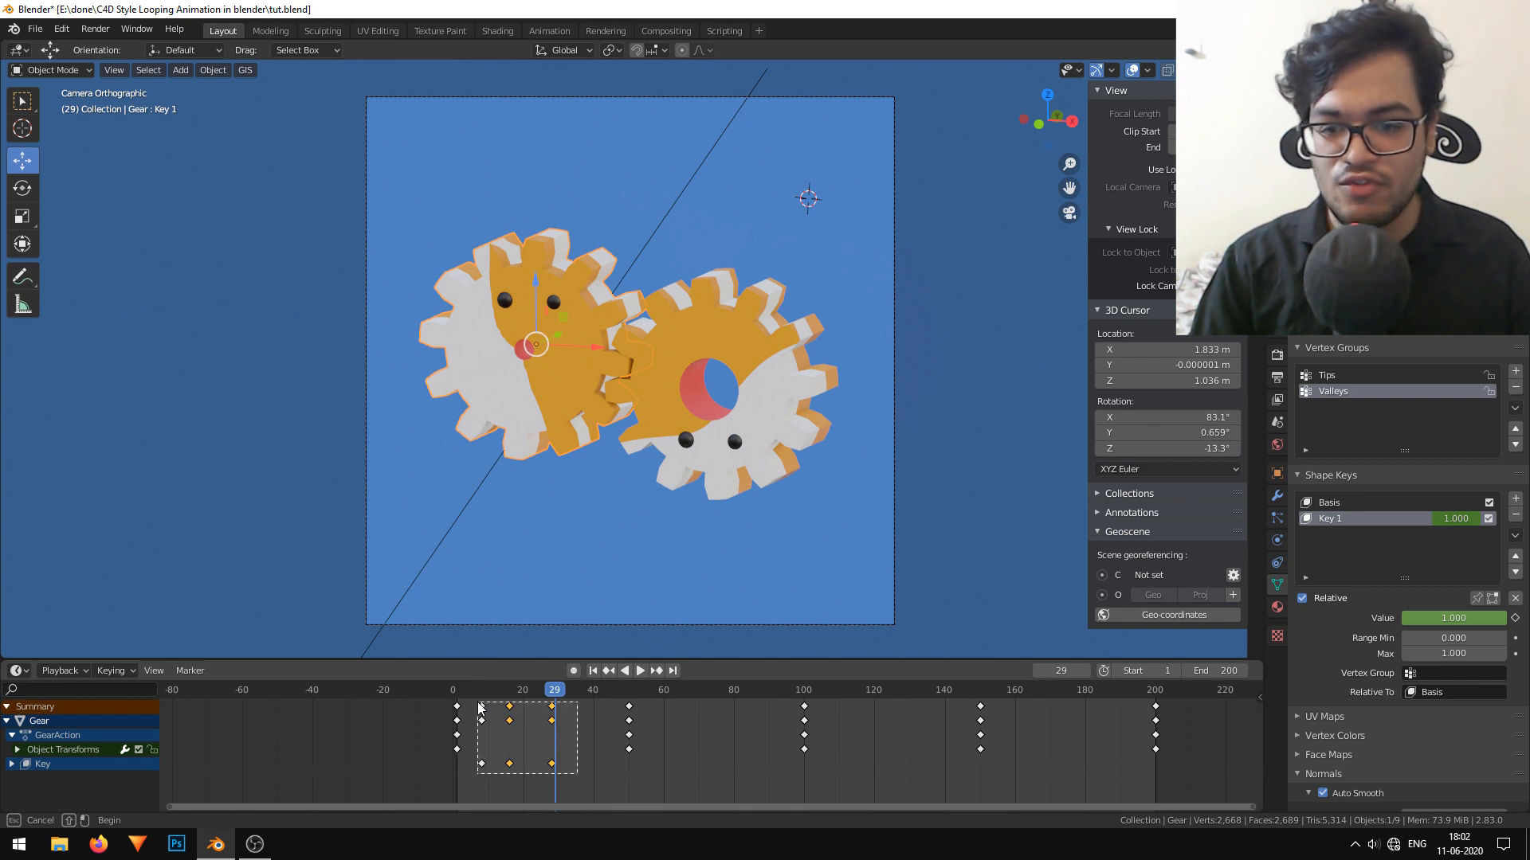
{"action": "key", "text": "shift+d"}
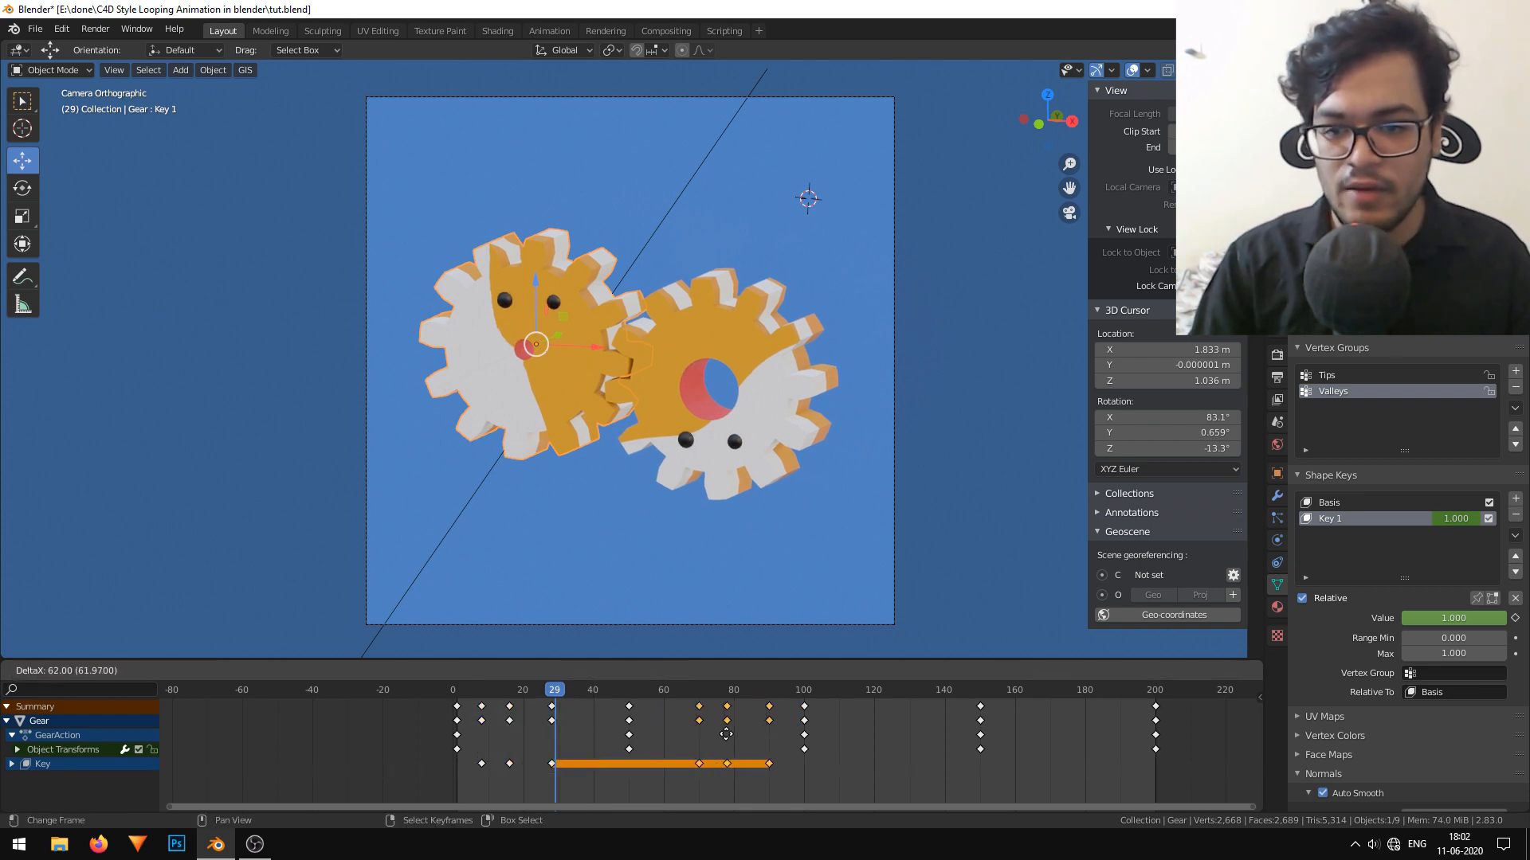
{"action": "left_click", "coordinate": [733, 734]}
{"action": "key", "text": "shift+d"}
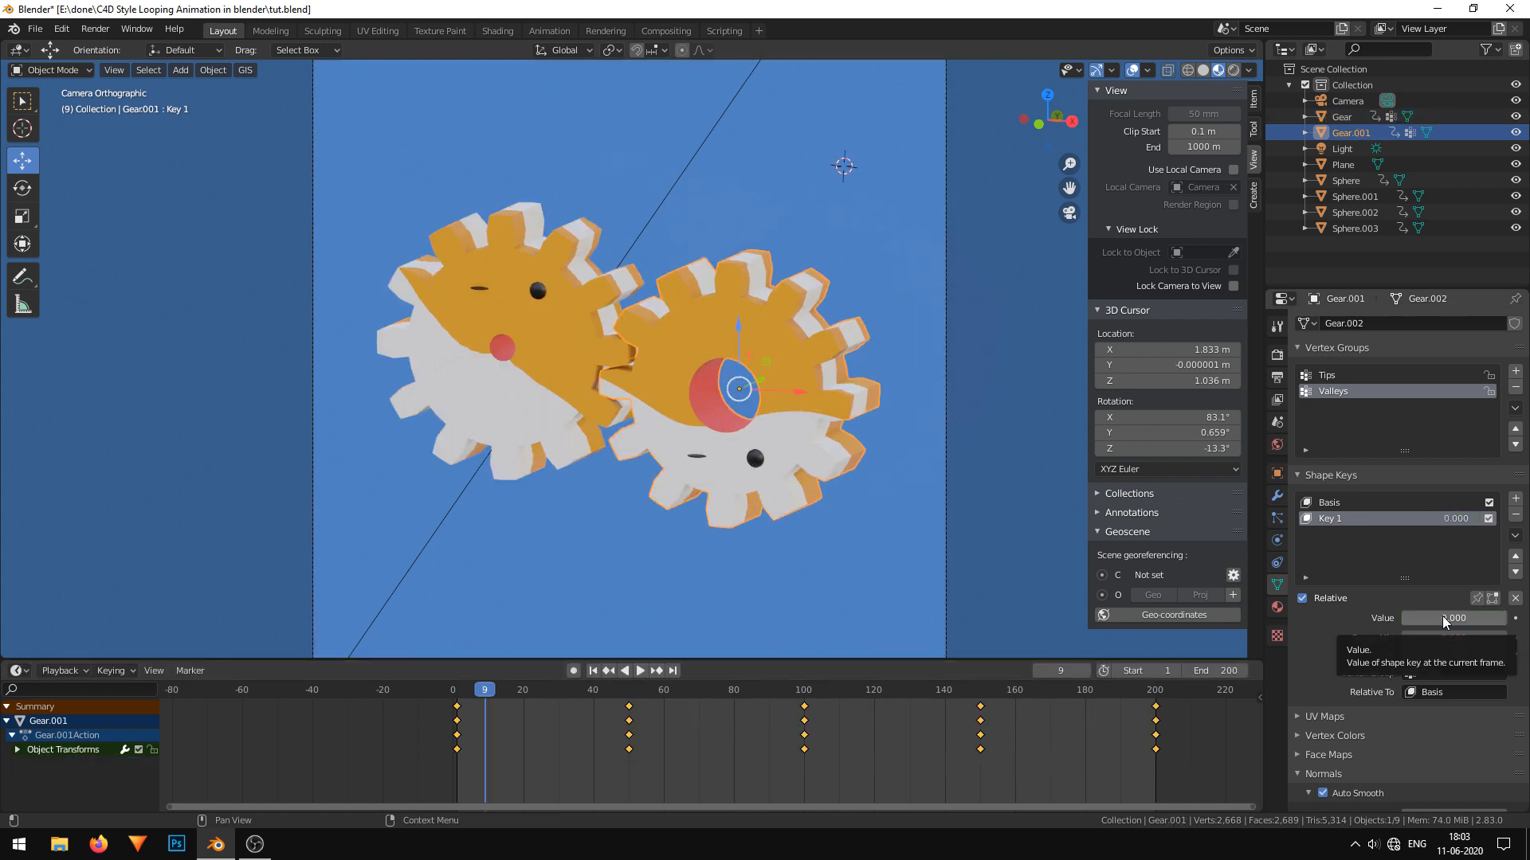
Keyframe the second gear's Key 1 at 0.000 on frames 9 and about 27, and at 1.000 on frame 20.
{"action": "key", "text": "space"}
{"action": "key", "text": "space"}
{"action": "key", "text": "i"}
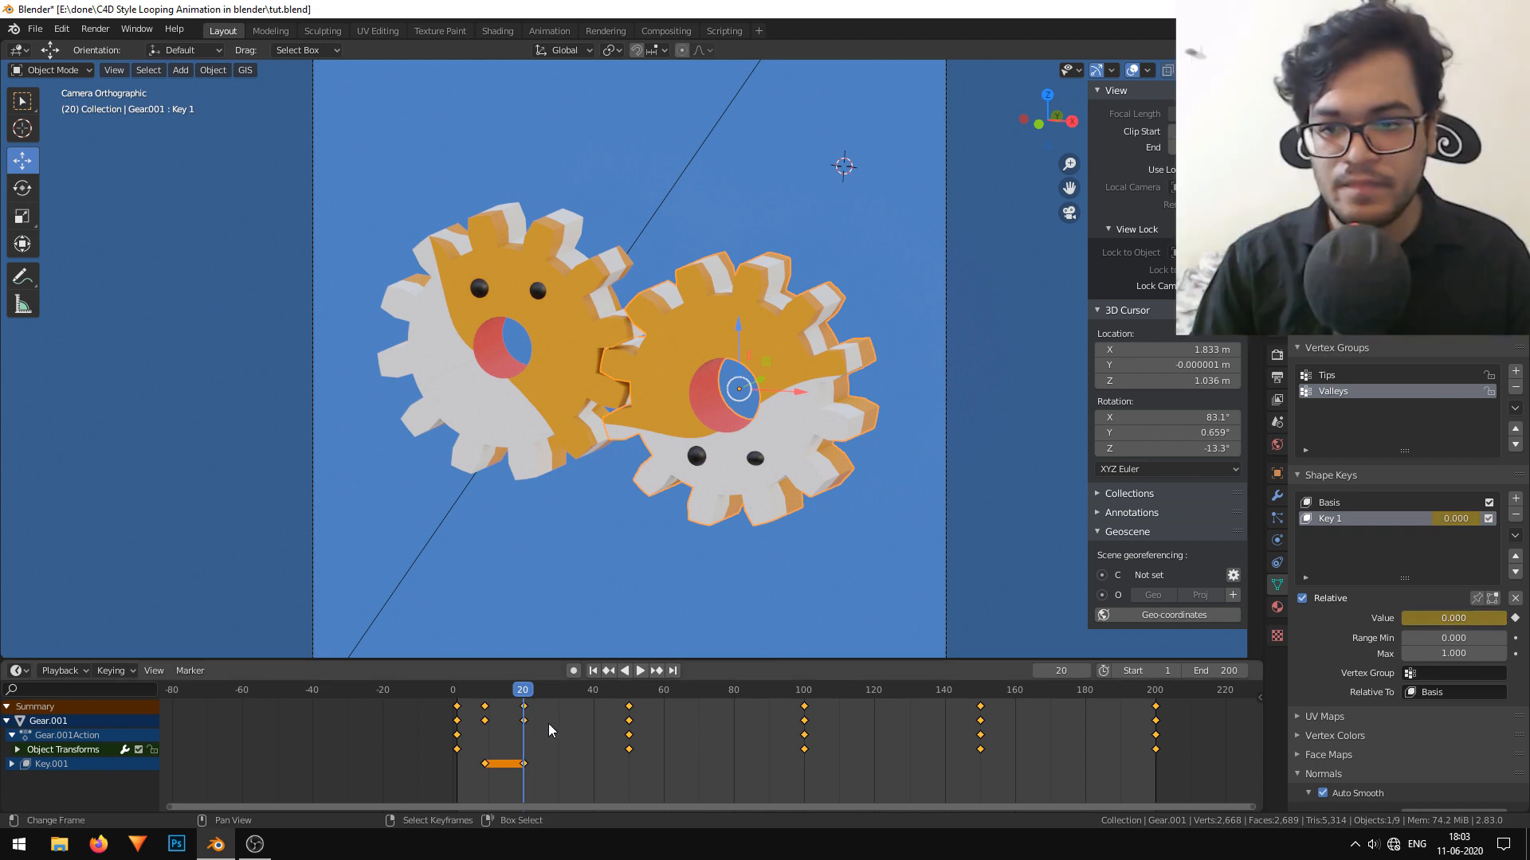
{"action": "key", "text": "g"}
{"action": "left_click", "coordinate": [548, 725]}
{"action": "left_click_drag", "start_coordinate": [1456, 619], "coordinate": [1504, 619]}
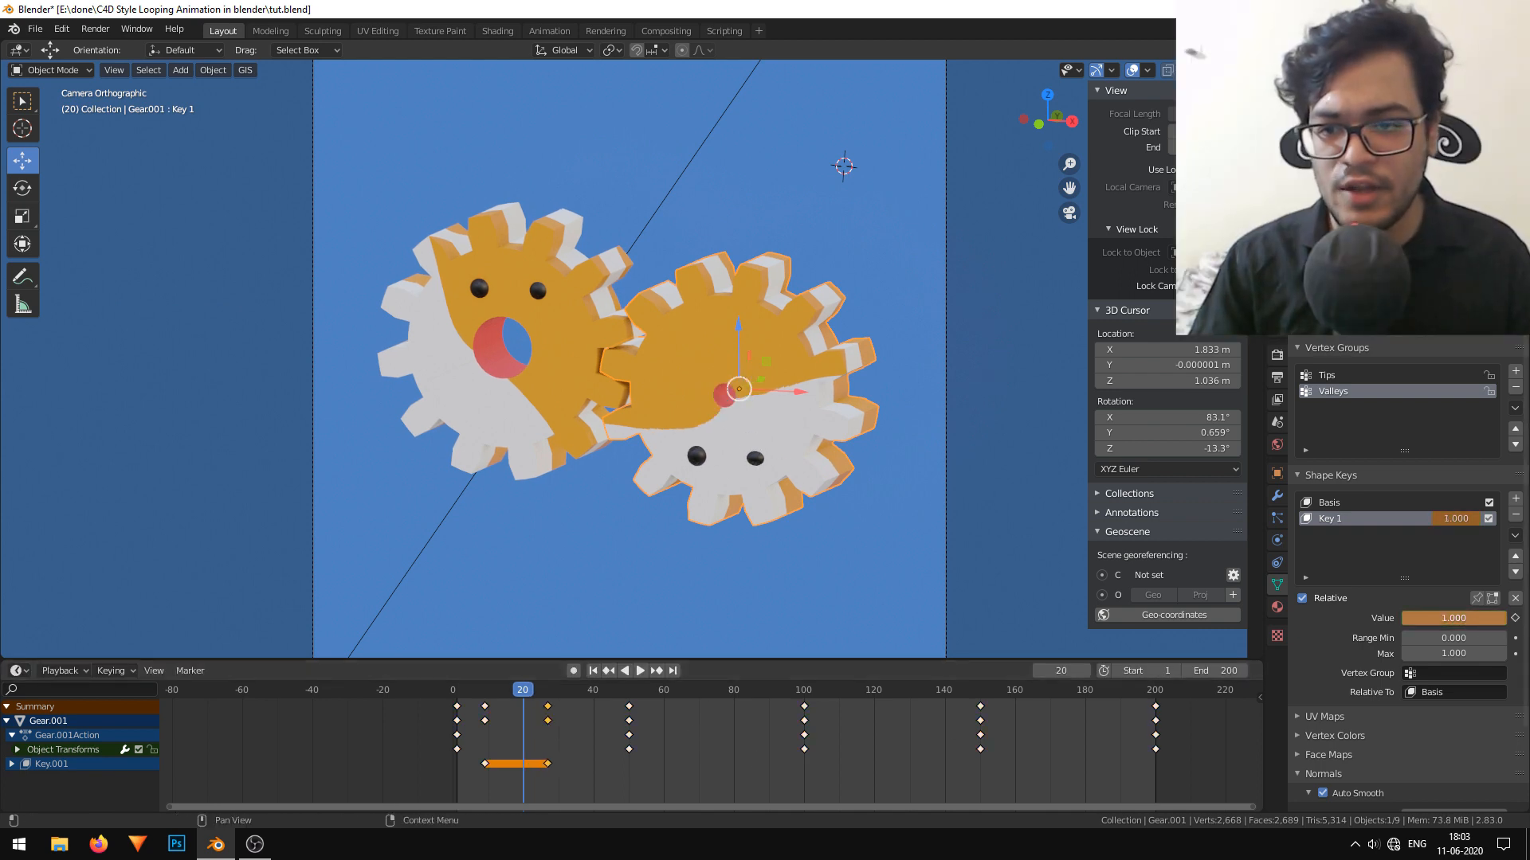
{"action": "key", "text": "i"}
{"action": "left_click", "coordinate": [640, 671]}
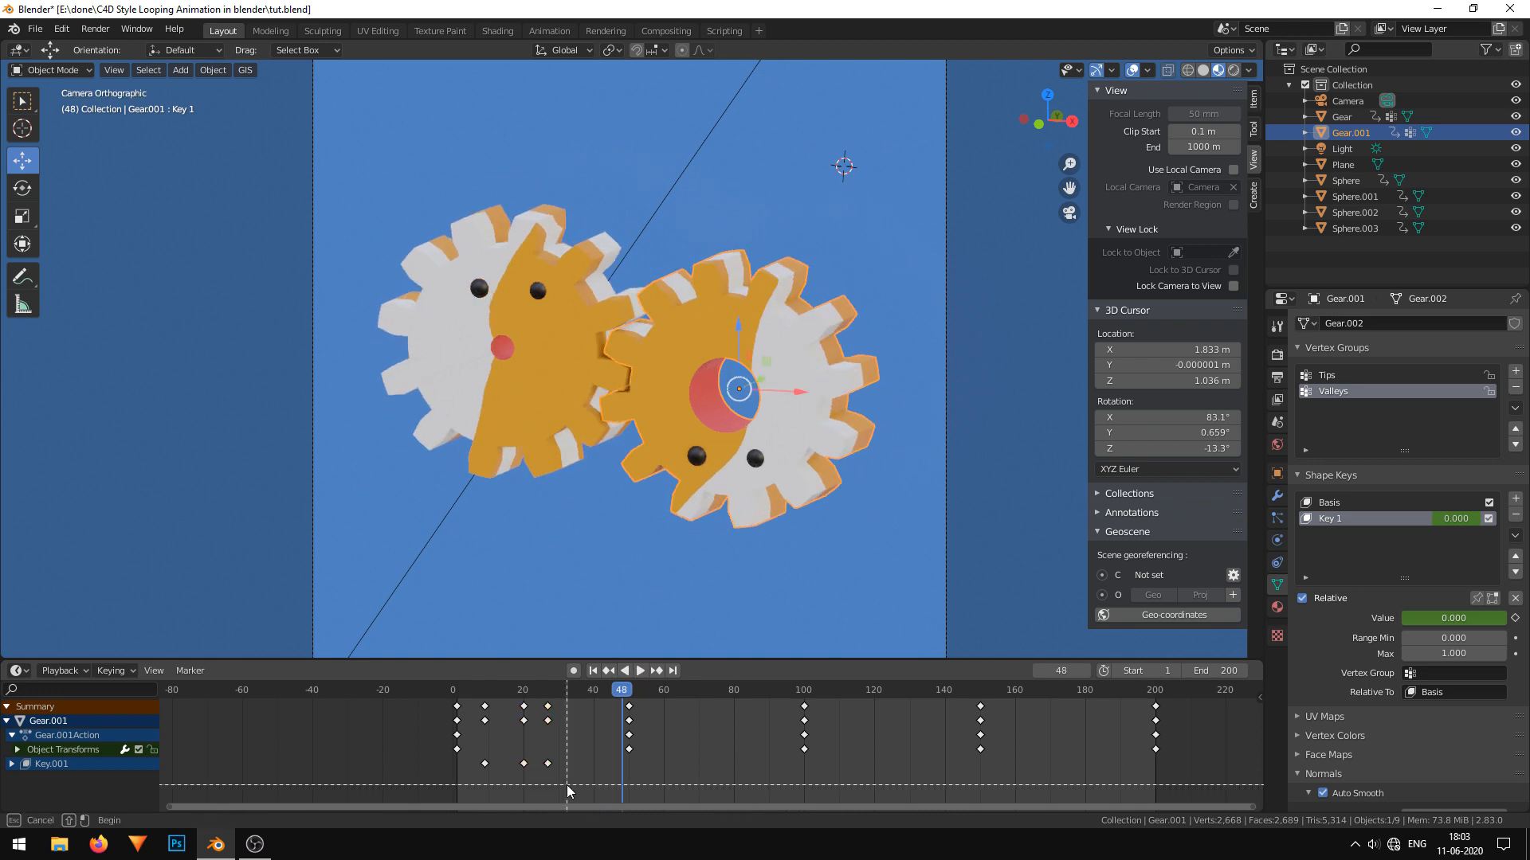
Shift the second gear's mouth keyframes to start at about frame 33, and paste a copy of them from about frame 109.
{"action": "key", "text": "g"}
{"action": "left_click_drag", "start_coordinate": [476, 703], "coordinate": [834, 701]}
{"action": "left_click", "coordinate": [552, 740]}
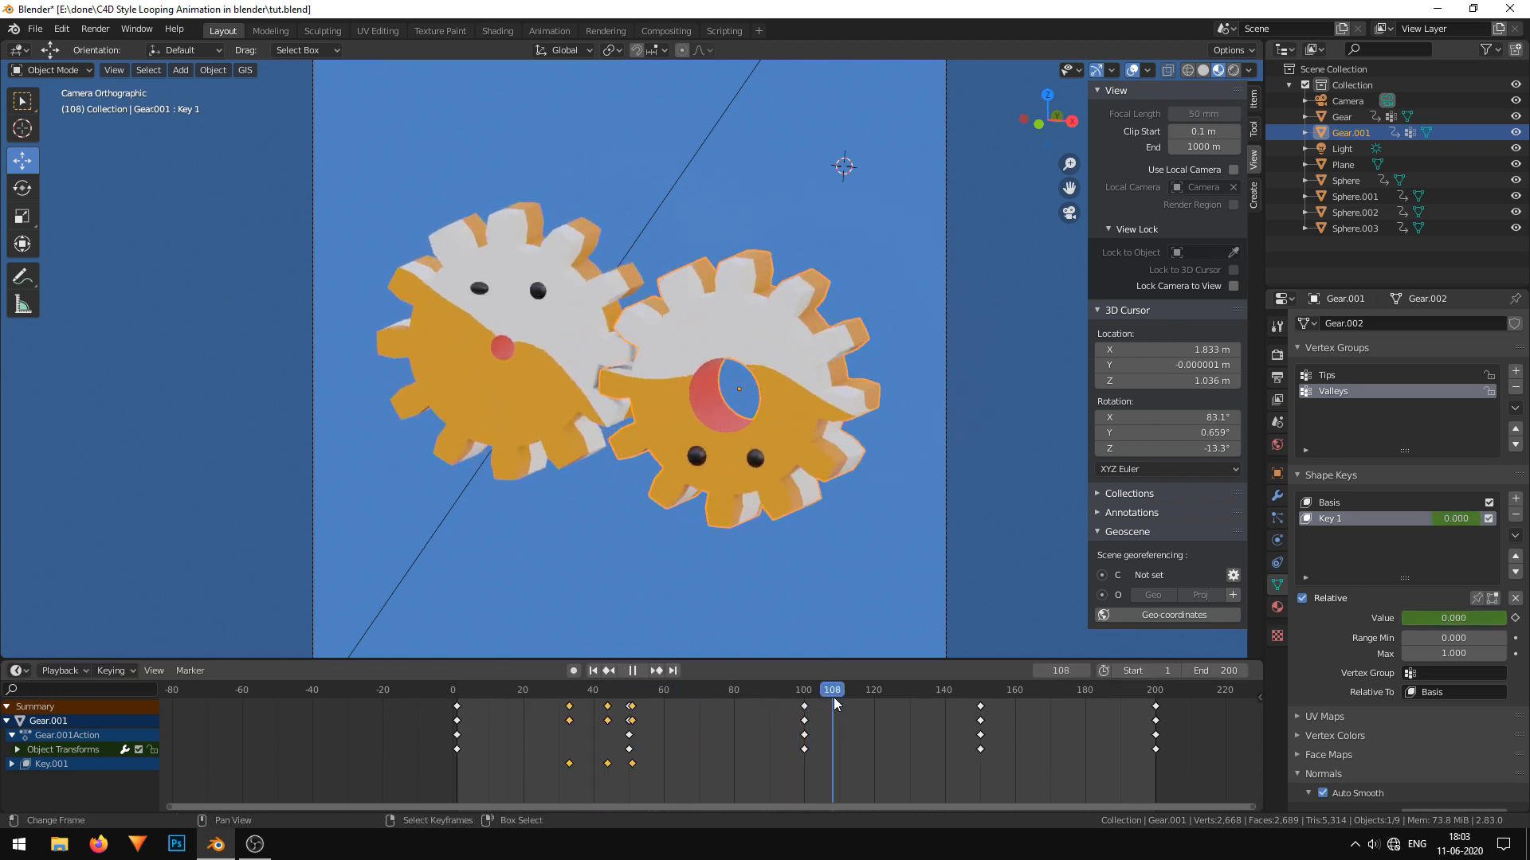
{"action": "key", "text": "ctrl+c"}
{"action": "key", "text": "ctrl+v"}
{"action": "key", "text": "space"}
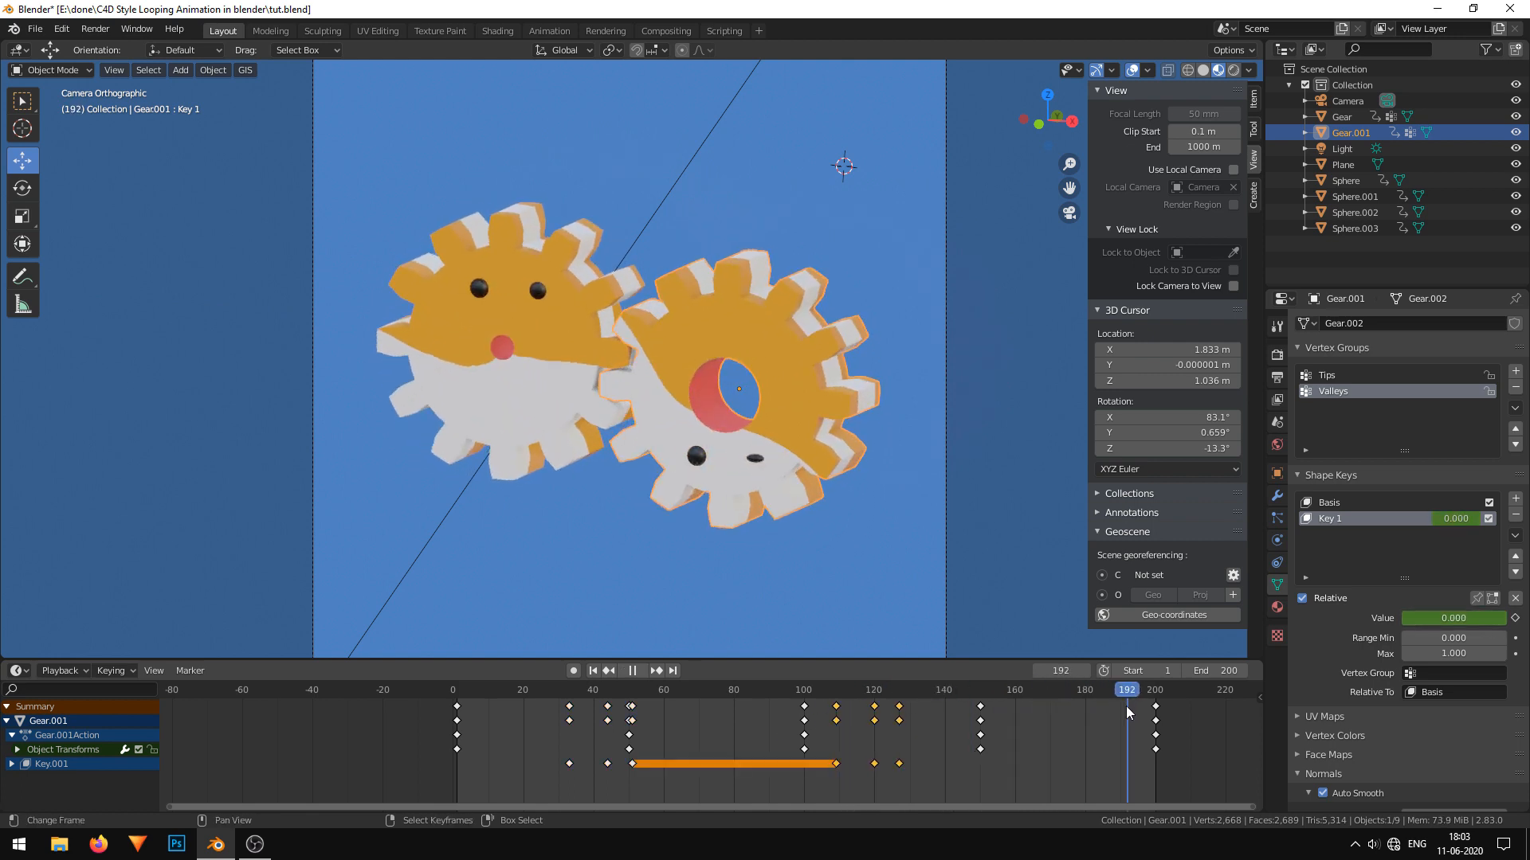
{"action": "left_click", "coordinate": [436, 716]}
{"action": "left_click", "coordinate": [638, 673]}
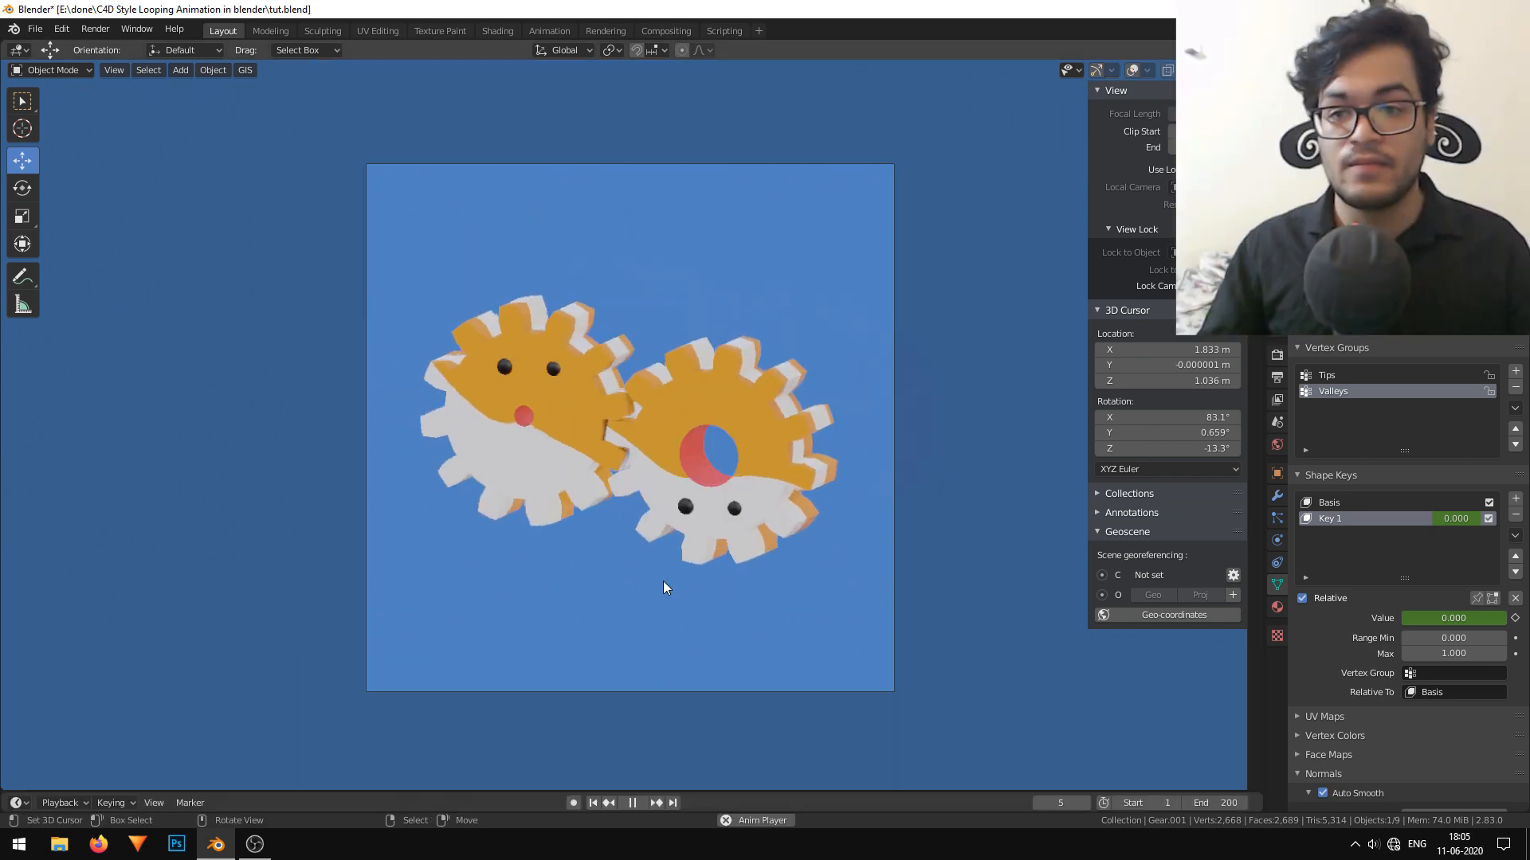
Examine the looping playback up close, along with the backdrop's material and the gears' shape key settings.
{"action": "scroll", "coordinate": [663, 581], "scroll_direction": "up", "scroll_amount": 4}
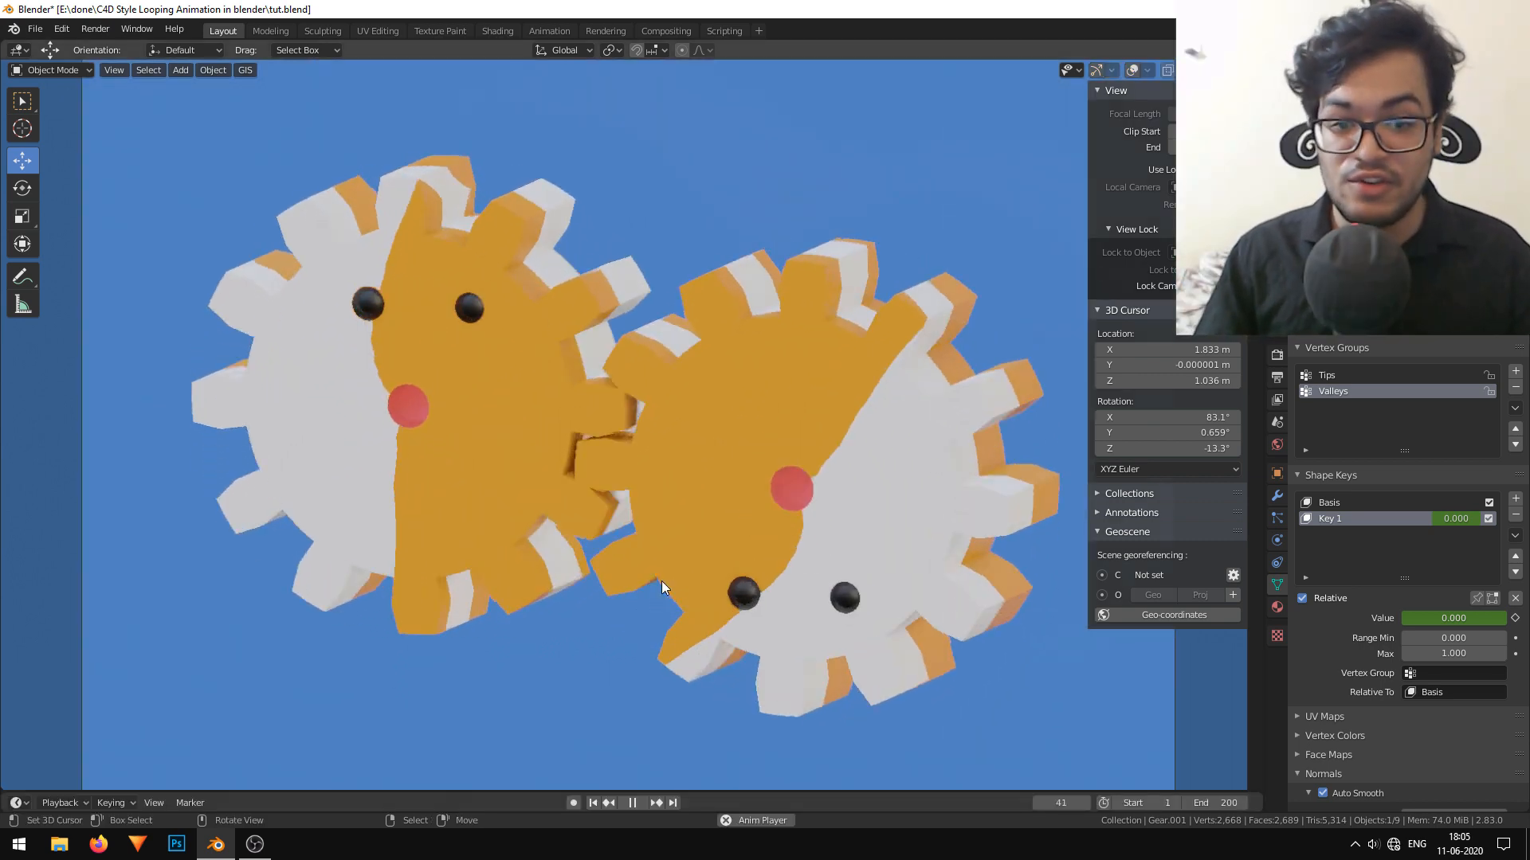
{"action": "left_click", "coordinate": [749, 394]}
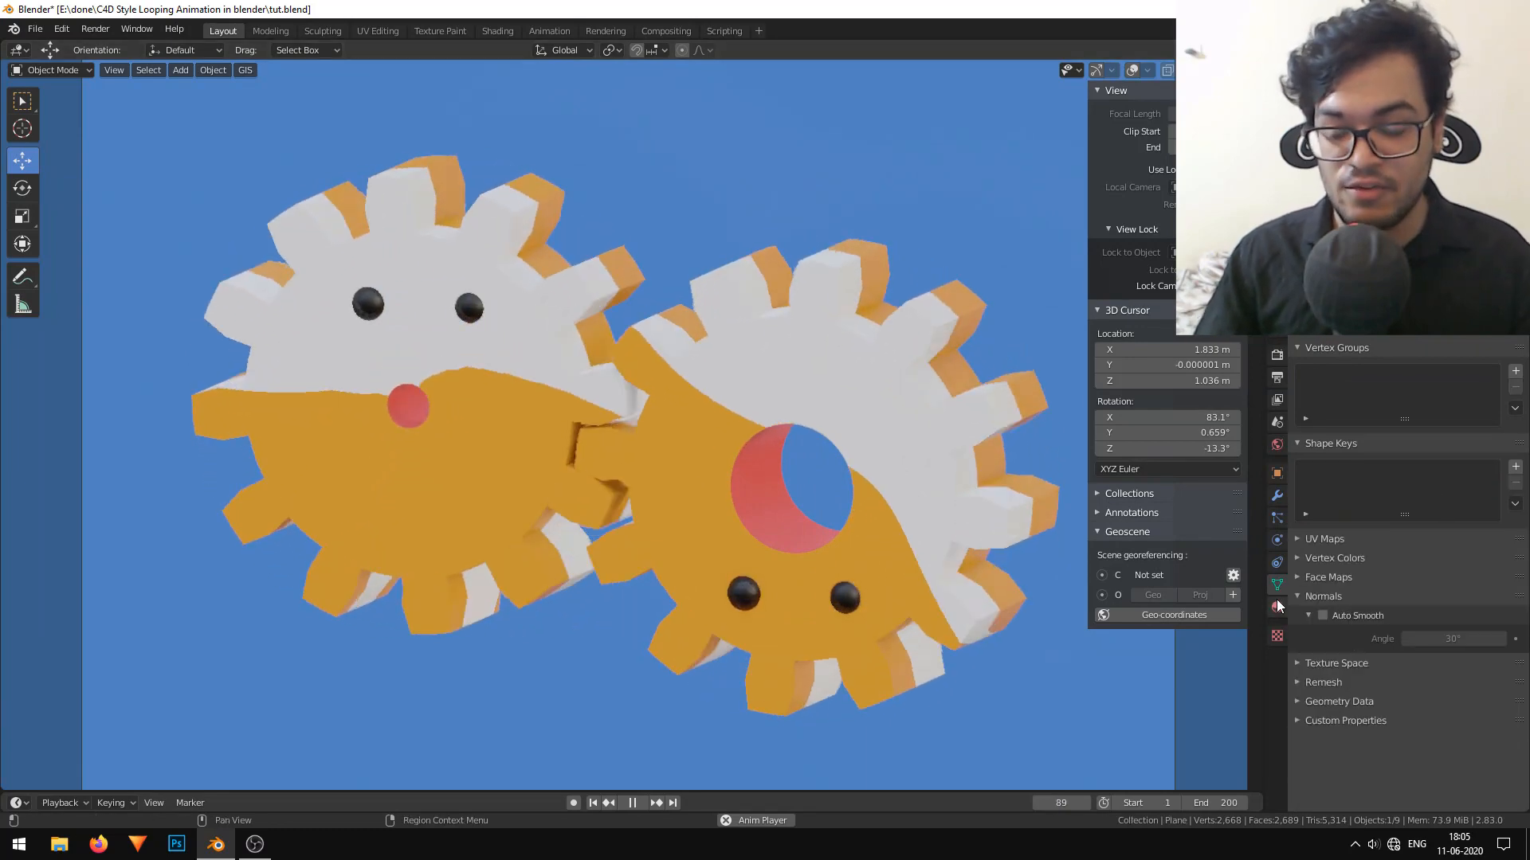
{"action": "left_click", "coordinate": [1277, 608]}
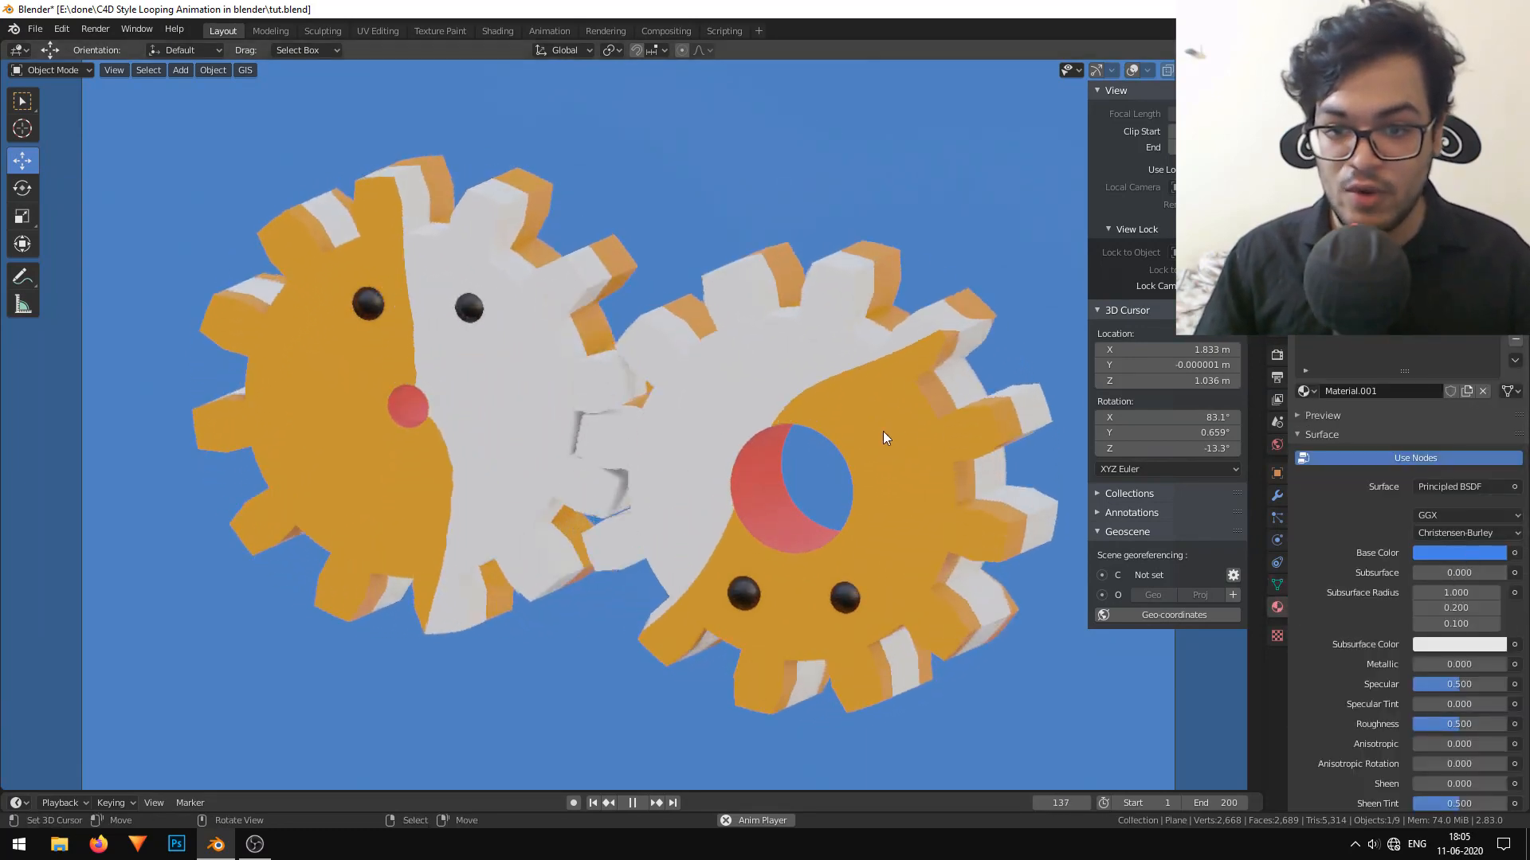
{"action": "left_click", "coordinate": [883, 431]}
{"action": "left_click", "coordinate": [1276, 584]}
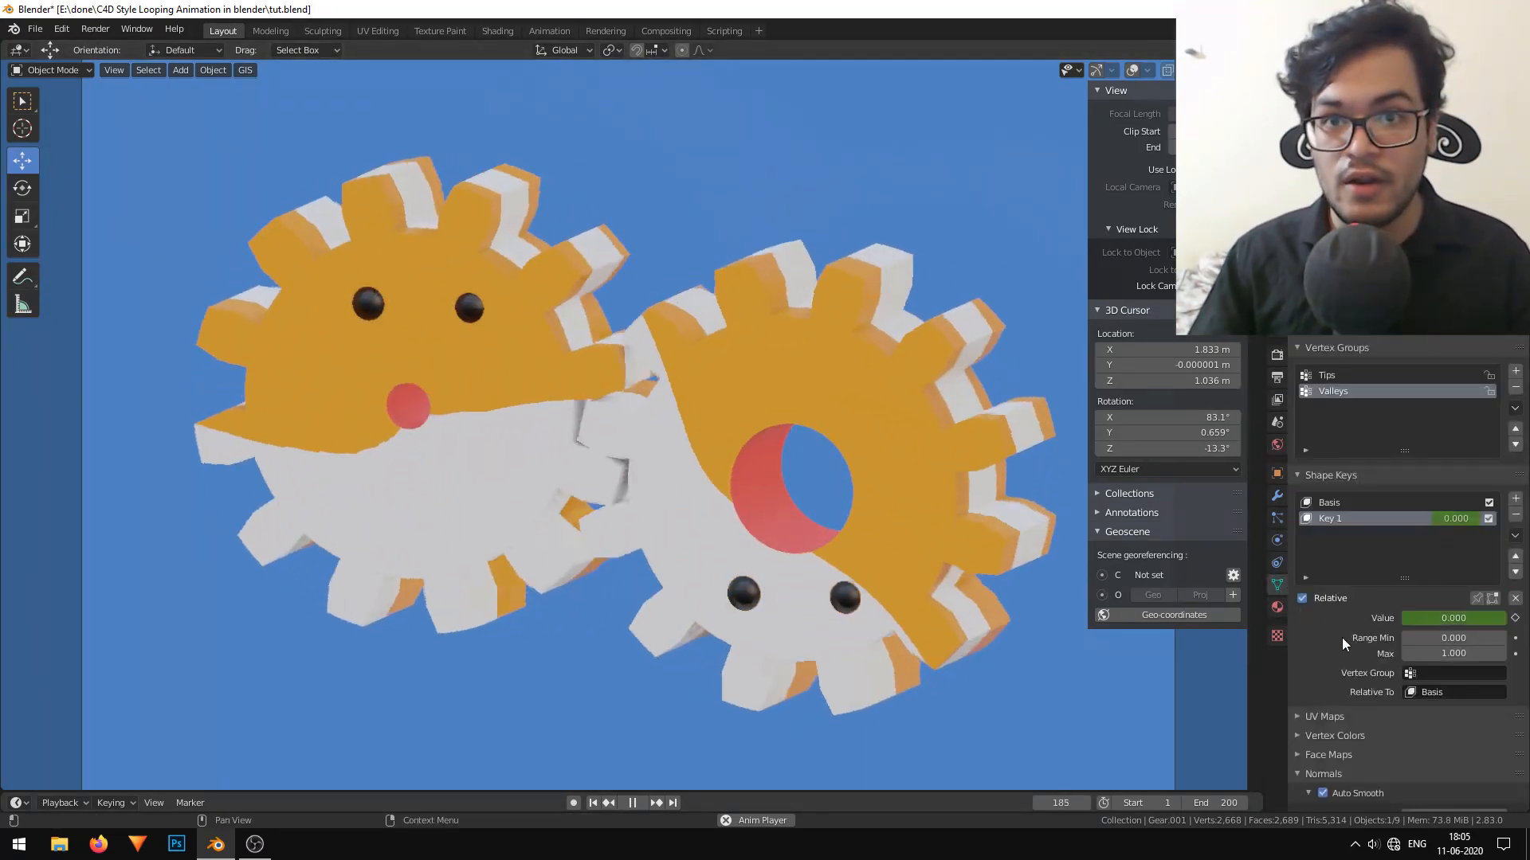
{"action": "left_click", "coordinate": [849, 594]}
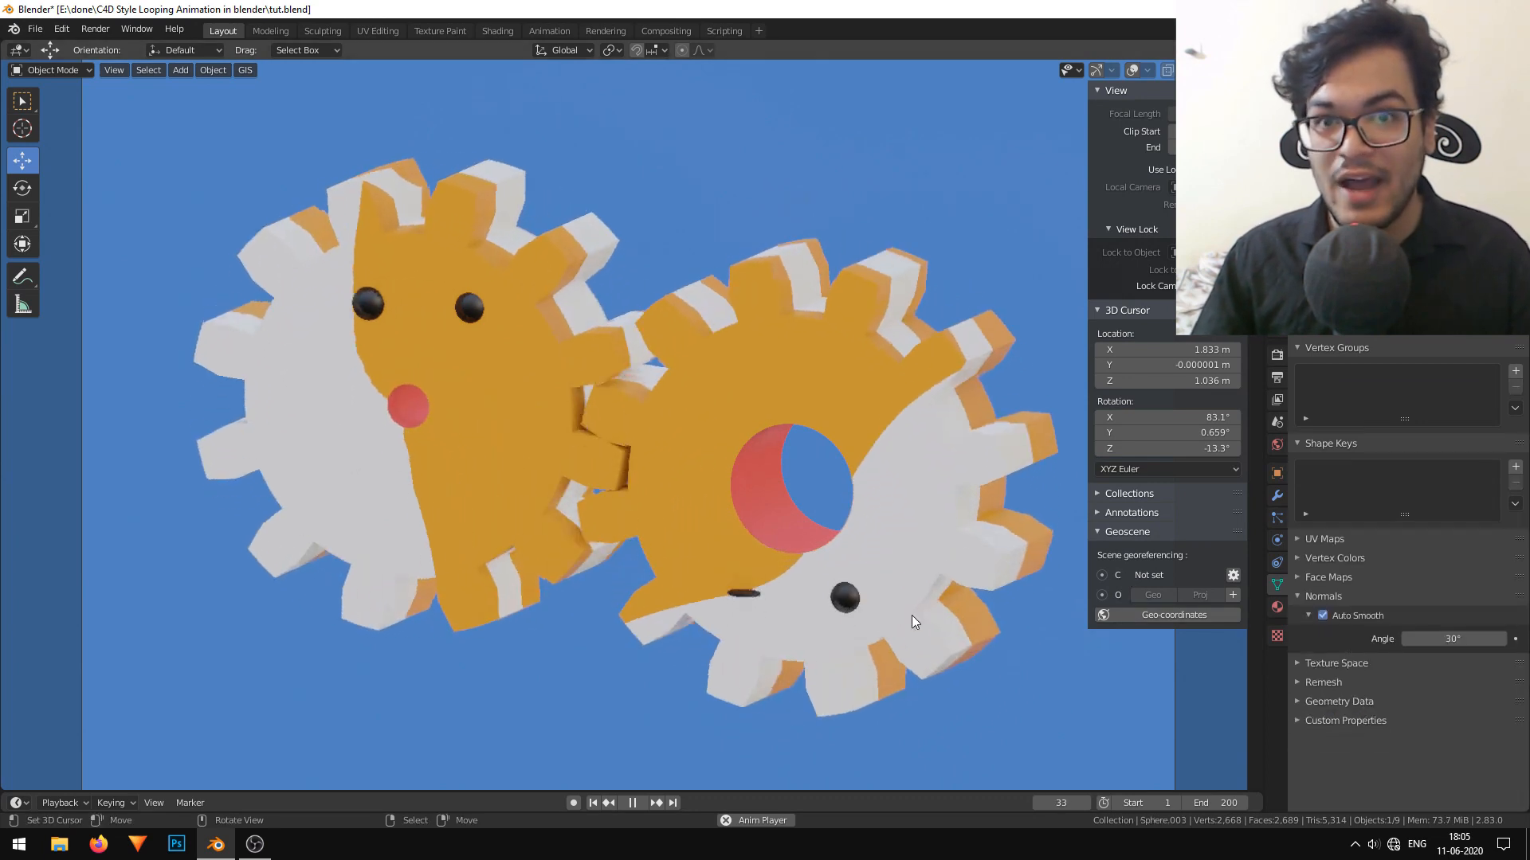
{"action": "left_click", "coordinate": [734, 484]}
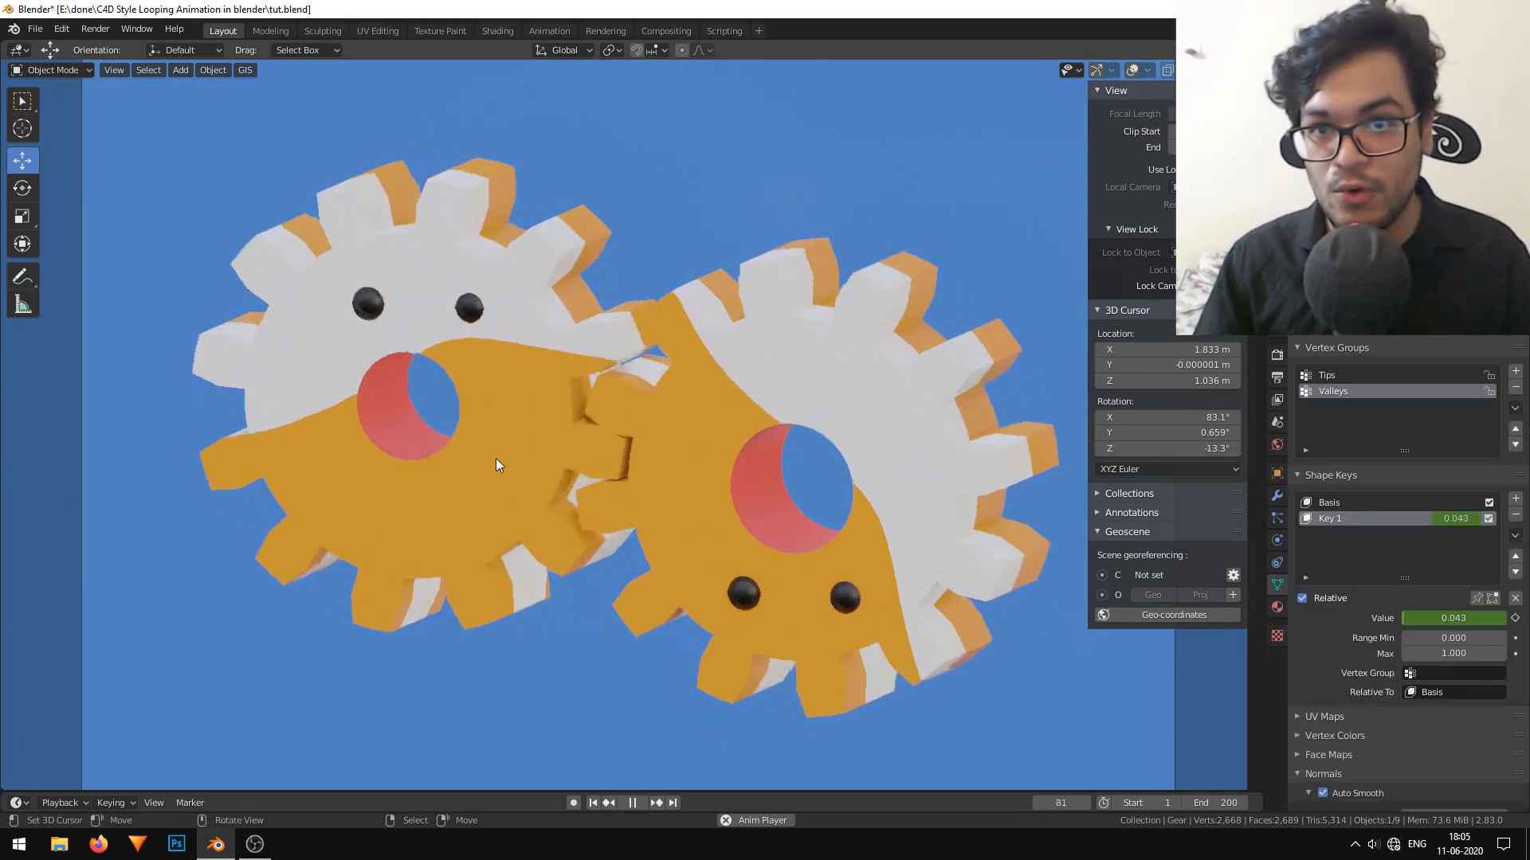